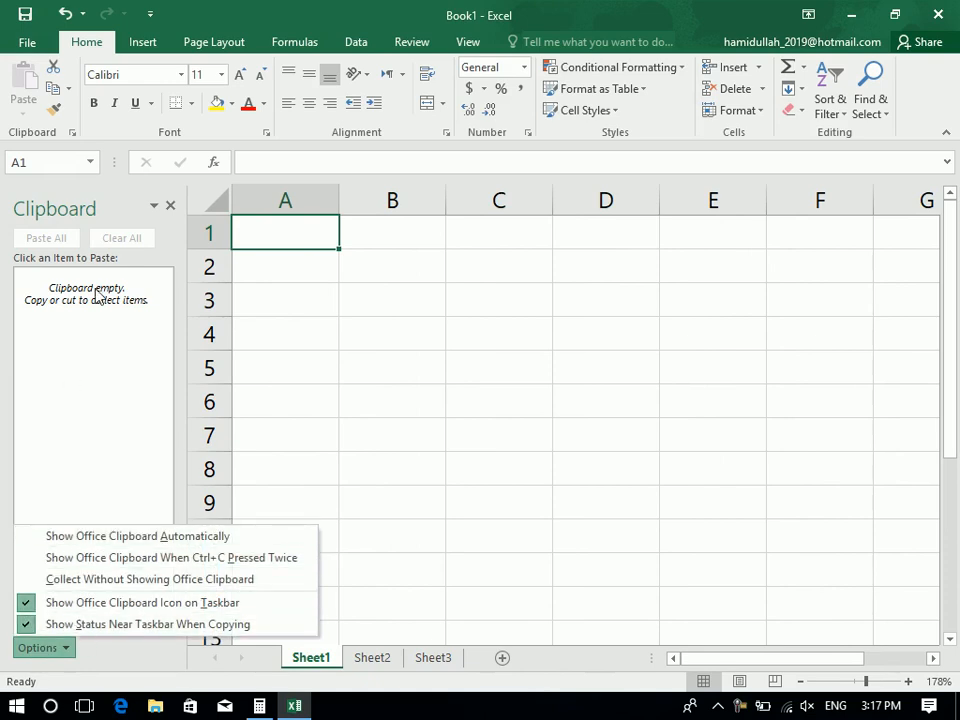
Reopen the Clipboard pane, check its Options menu, then close it again
left_click(172, 207)
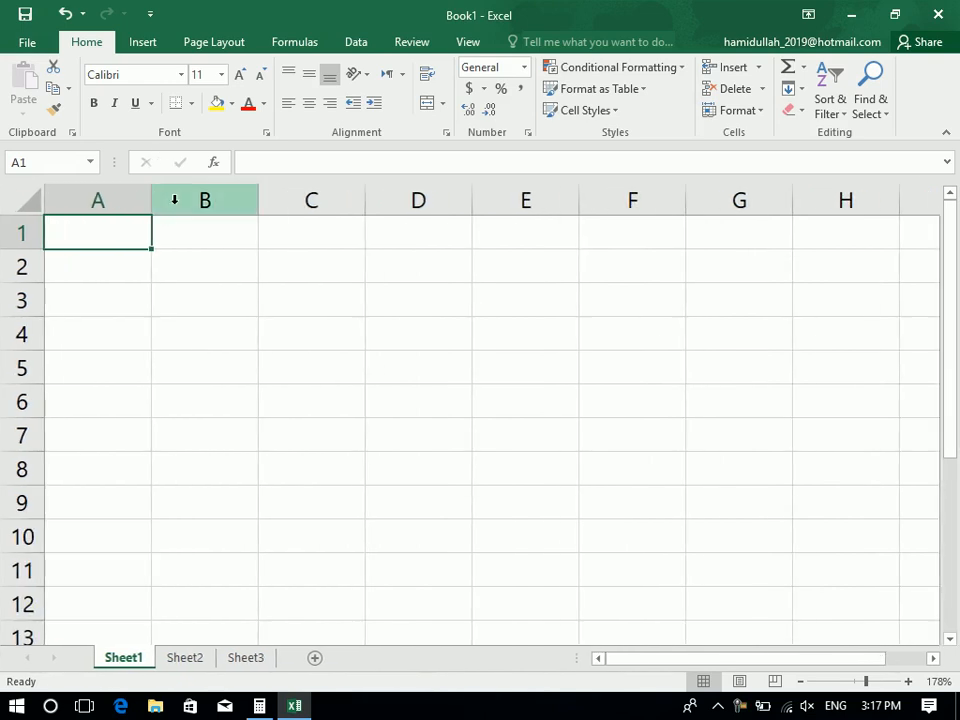
left_click(72, 133)
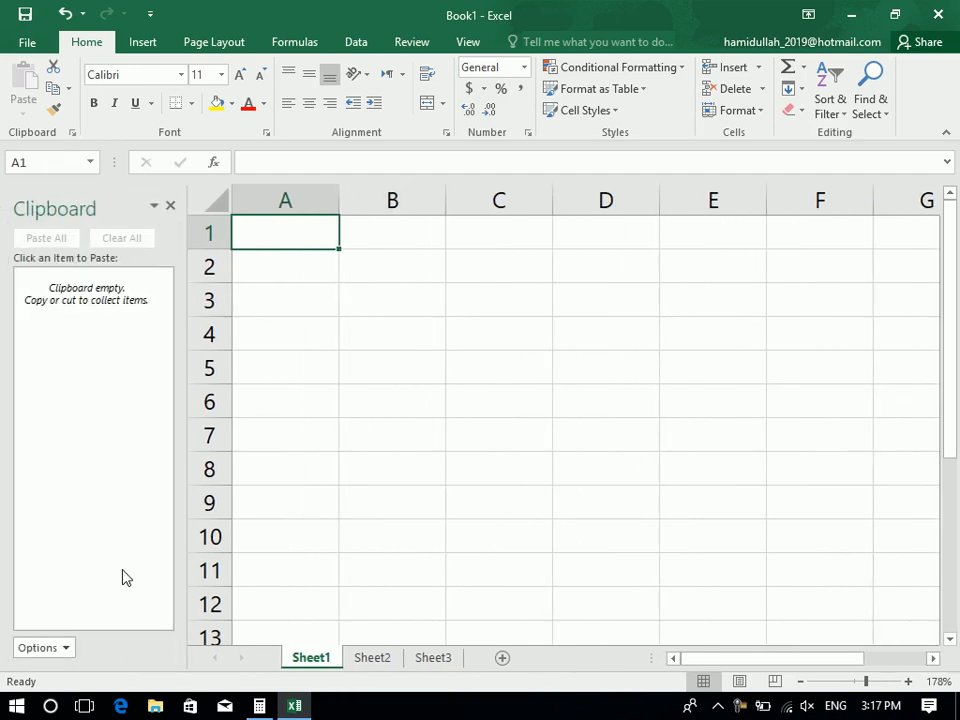
left_click(64, 645)
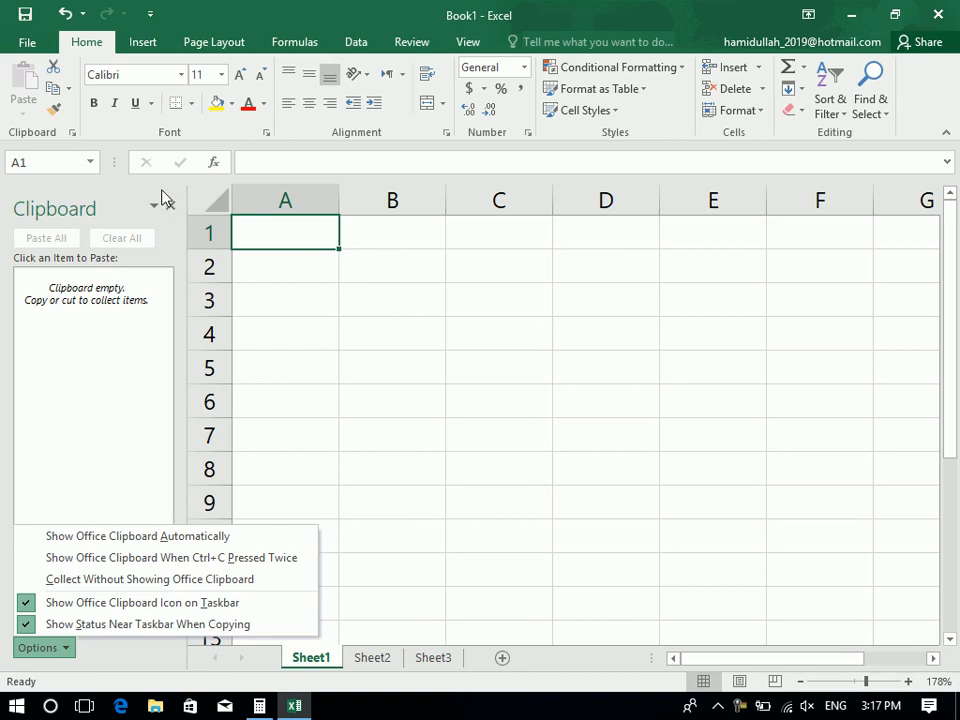
left_click(177, 209)
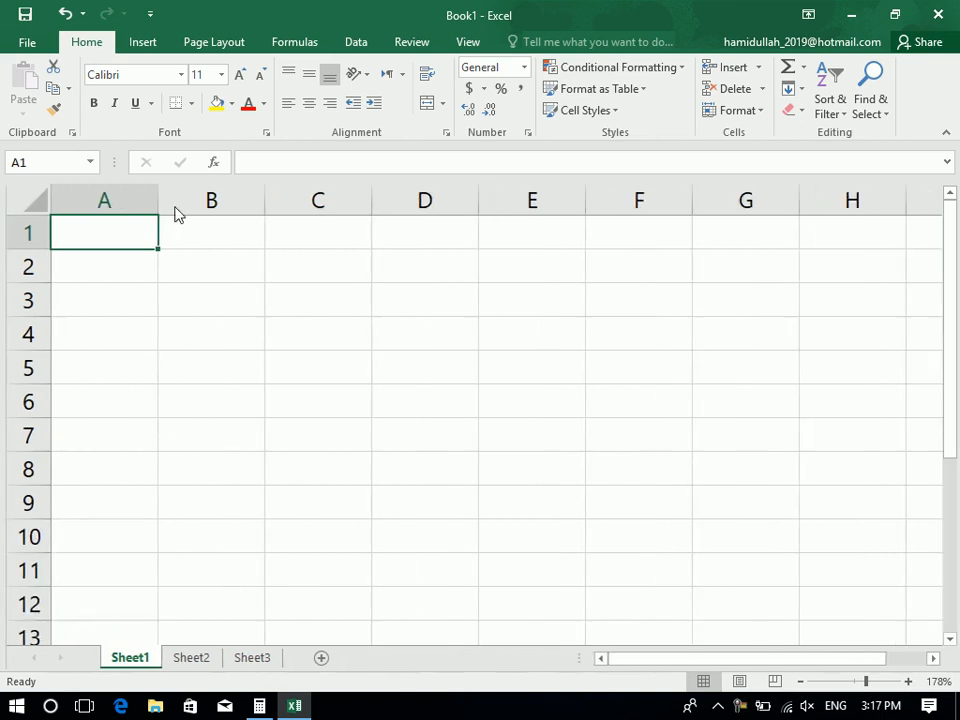
Enter the headers ID, Customer, Product, Price, Unit and Total across B3:G3
left_click(169, 269)
left_click(182, 303)
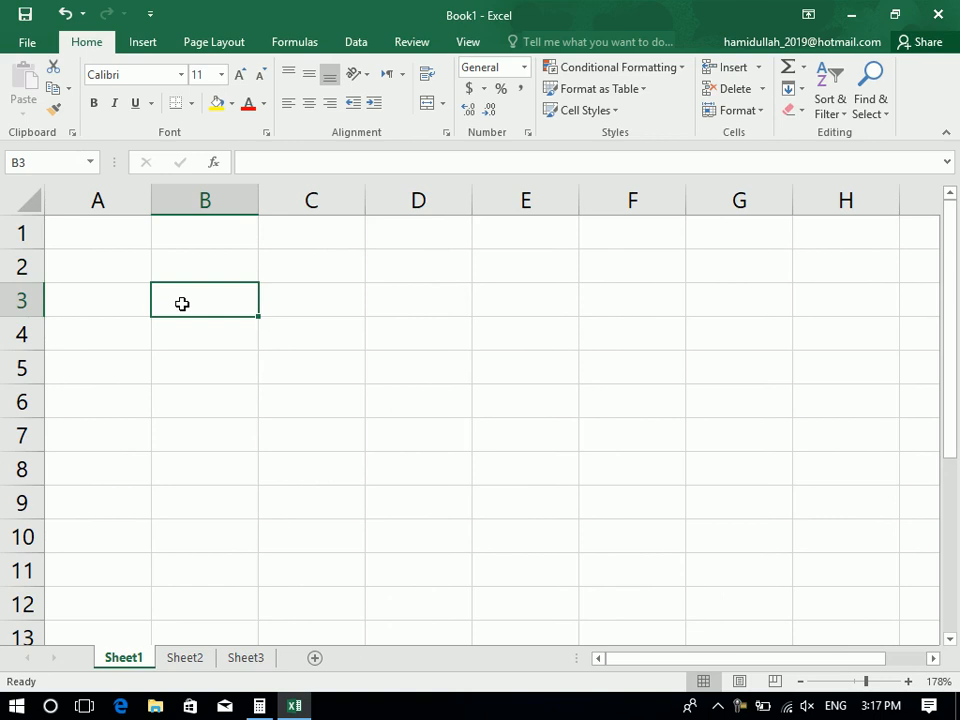
type("ID")
key("Tab")
type("Cus")
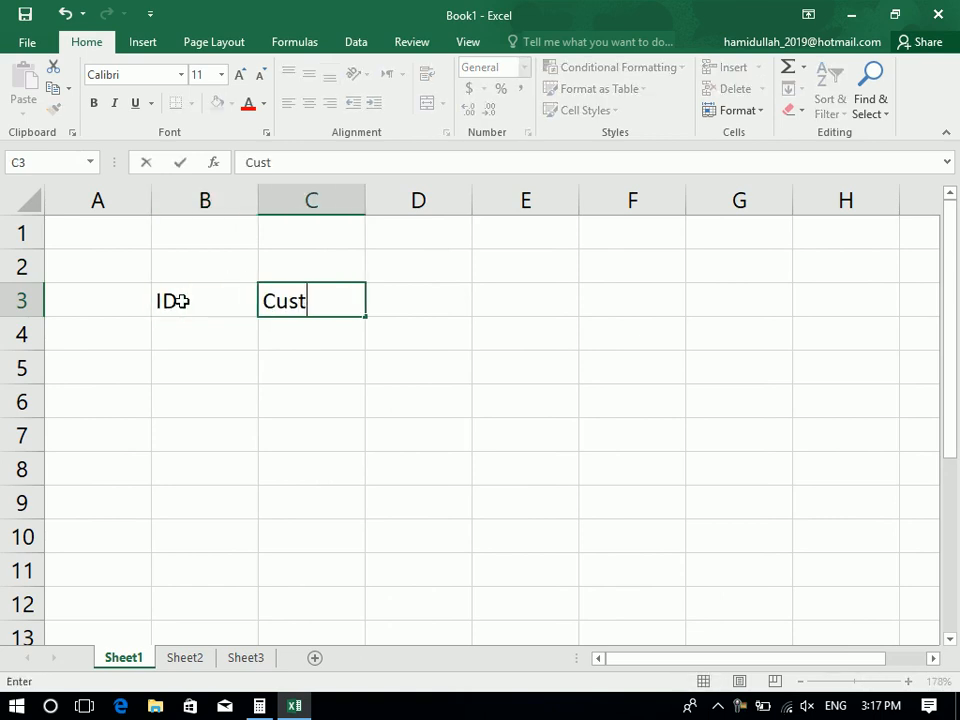
type("tomer")
key("Tab")
type("Product")
key("Tab")
type("Price")
key("Tab")
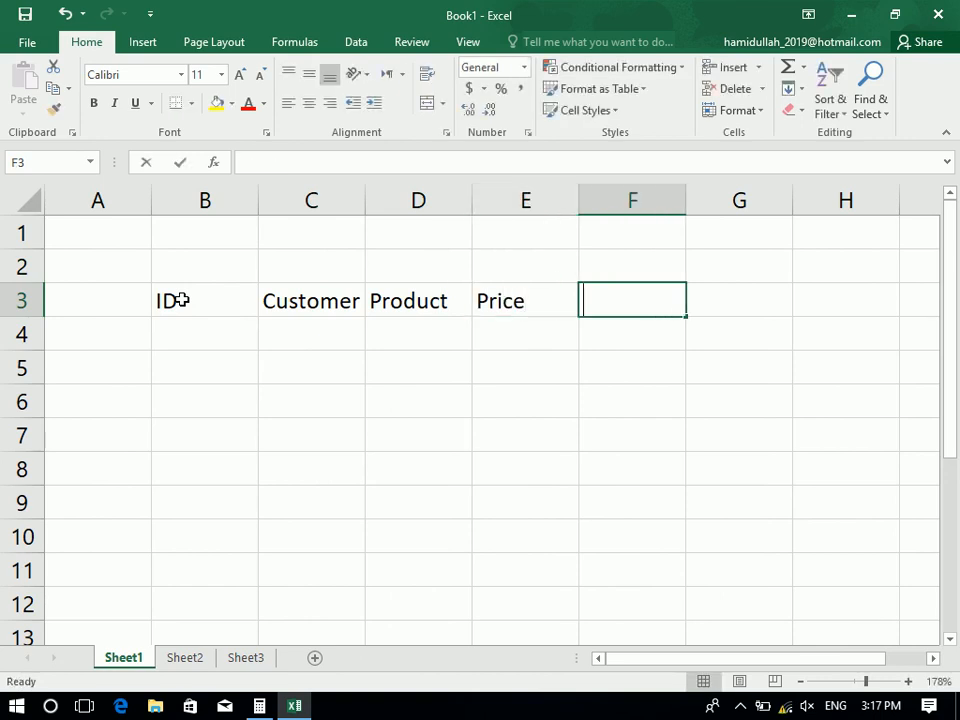
type("Unbitt")
key("Tab")
type("Total")
key("Return")
Centre the B3:G3 headers, give them All Borders and a yellow fill, and widen column C
left_click_drag(719, 308, 212, 309)
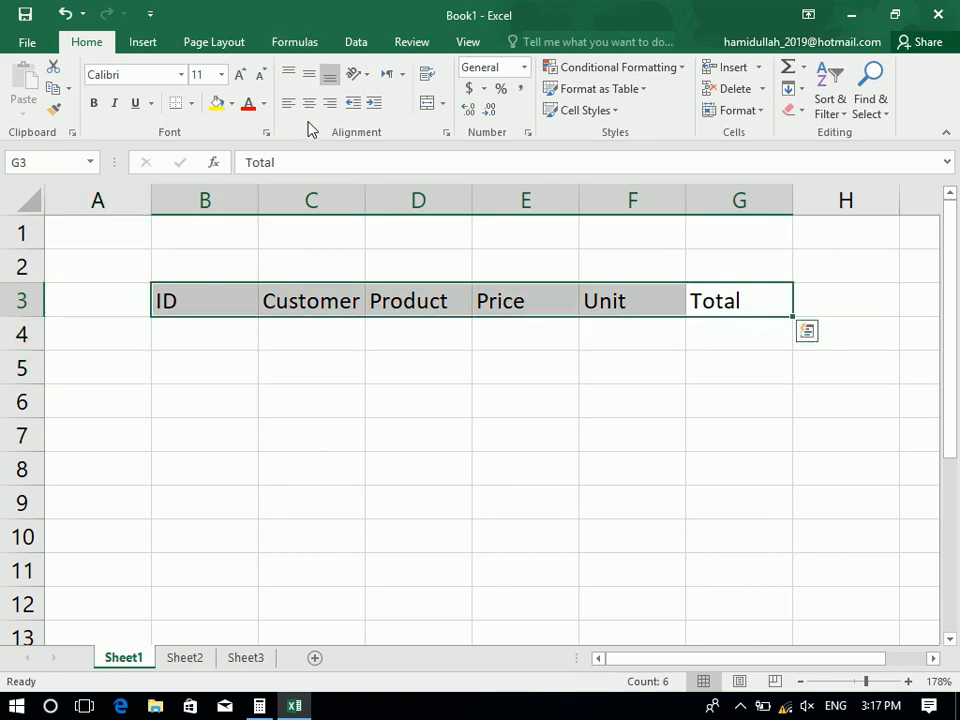
left_click(309, 104)
left_click(192, 104)
left_click(210, 262)
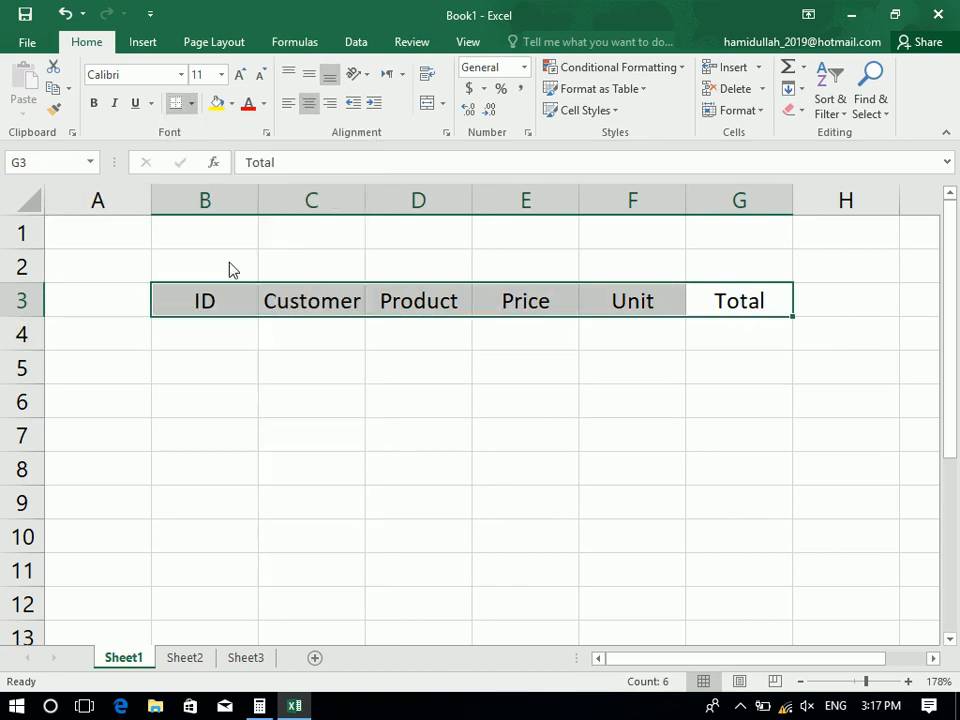
left_click(216, 103)
left_click_drag(365, 200, 371, 200)
left_click(238, 339)
Enter IDs 1–5 in B4:B8 and extend the series down to 10 with the fill handle
type("1")
key("Return")
type("2")
key("Return")
type("3")
key("Return")
type("4")
key("Return")
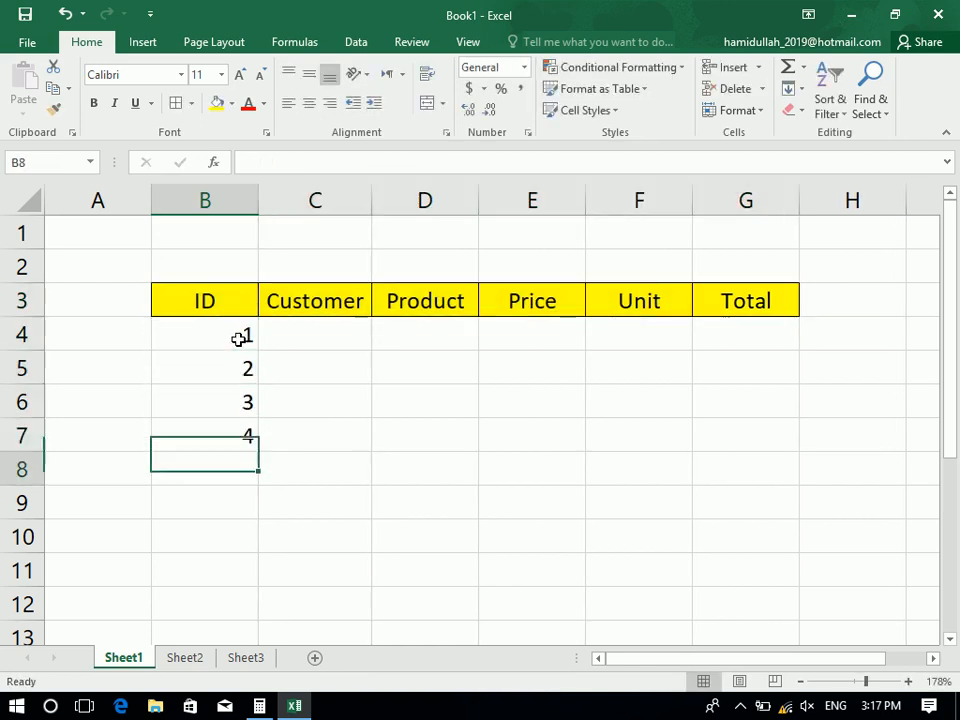
type("5")
key("Return")
left_click_drag(229, 336, 247, 641)
Type ten customer names down C4:C13
left_click(316, 333)
type("Ahmad")
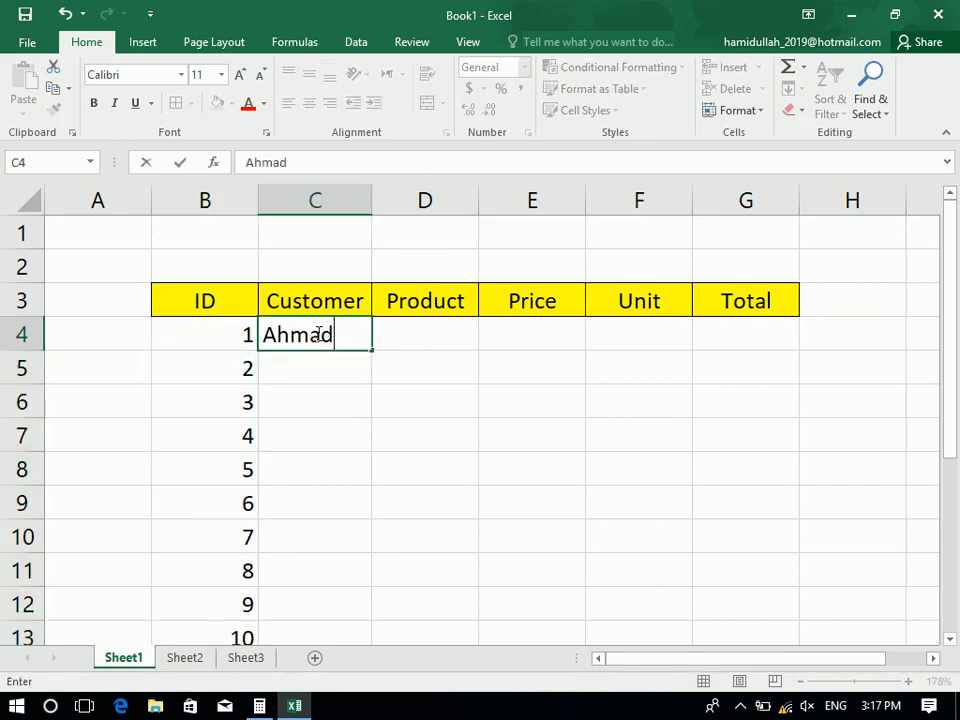
key("Return")
type("Kamal")
key("Return")
type("Noor")
key("Return")
type("Sajad")
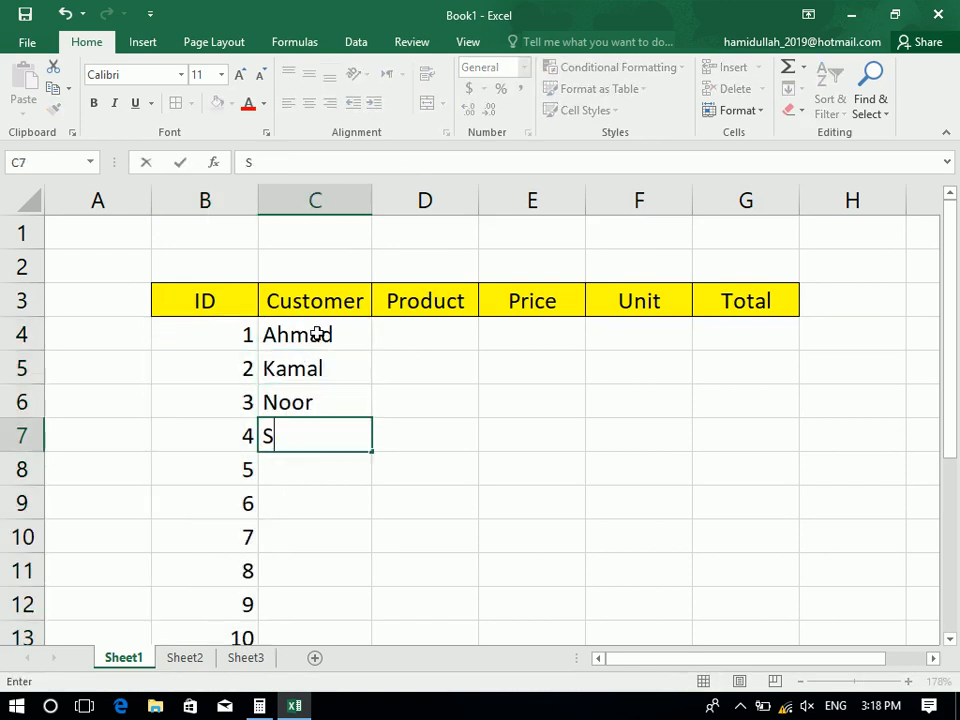
key("Return")
type("AMin")
key("Return")
type("Zahid")
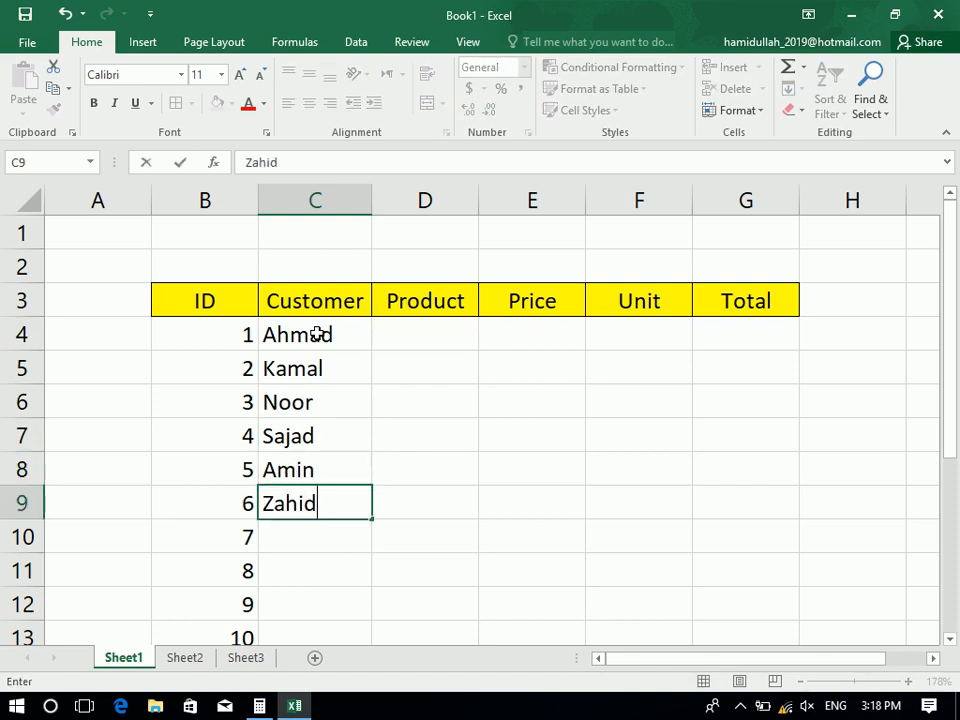
key("Return")
type("Younas")
key("Return")
type("Zalmi")
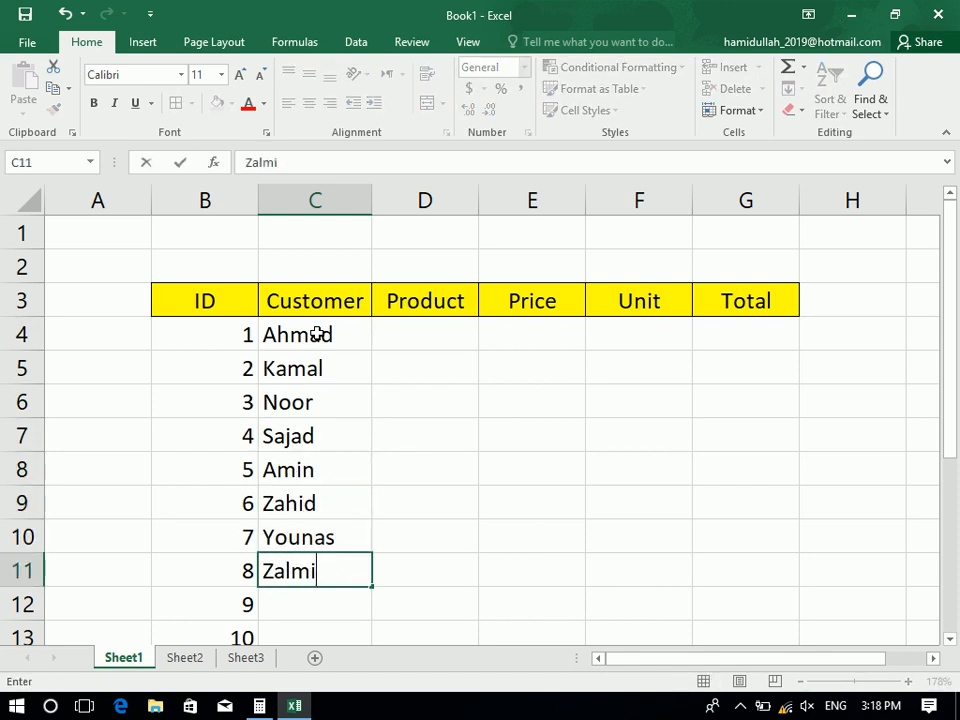
key("Return")
type("Zahoor")
key("Return")
type("Ma")
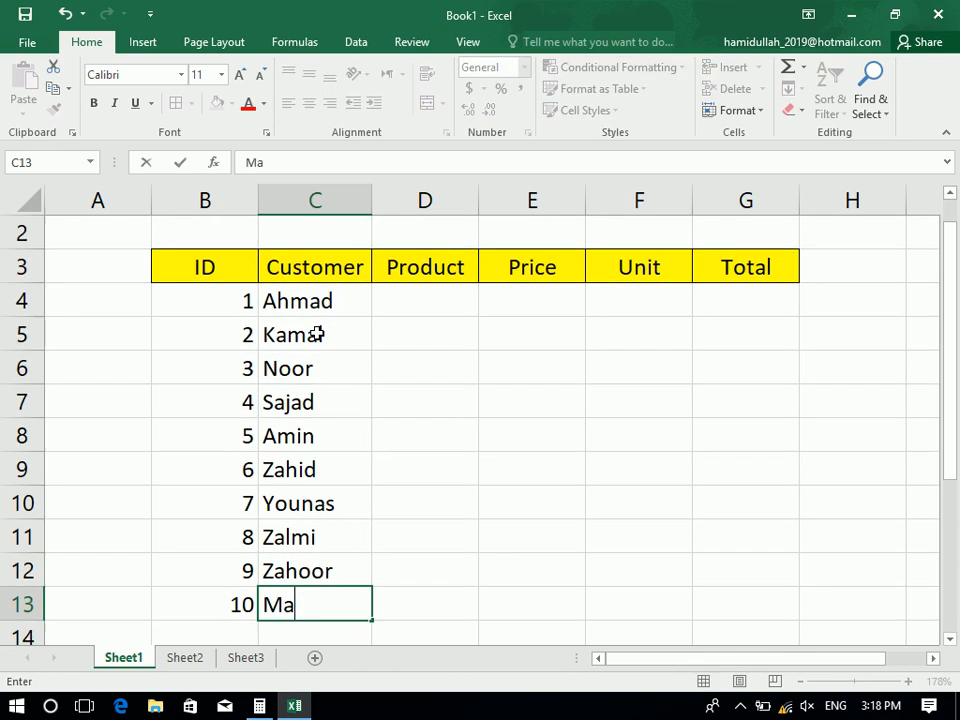
type("nsoor")
key("Up")
Fill the Product column D4:D13 with RAM, Flash and HDD entries
key("Right")
key("Up")
key("ctrl+Up")
key("Down")
type("RAM")
key("Return")
type("Flash")
key("Return")
type("HDD")
key("Return")
type("R")
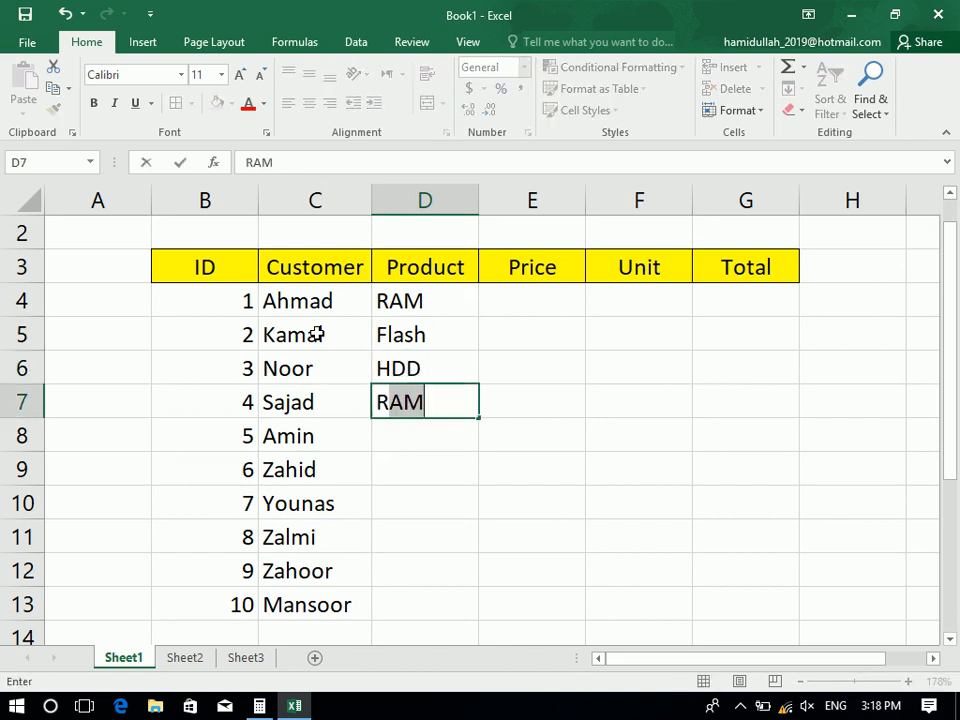
key("Return")
type("R R R")
key("Return")
type("R")
key("Return")
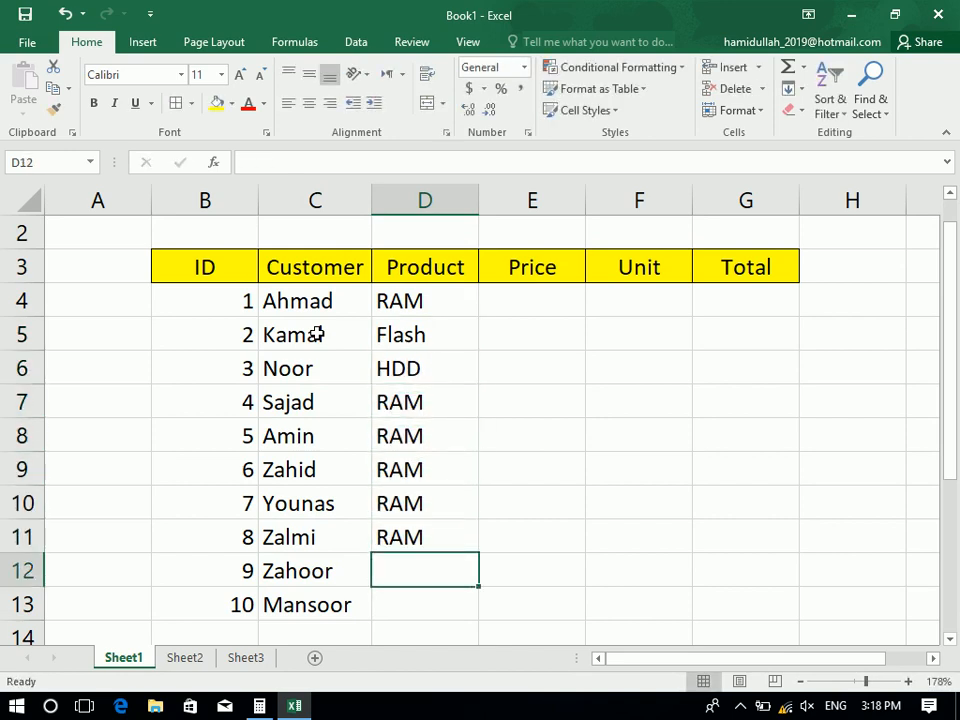
type("HDD")
key("Return")
type("HDD")
key("Return")
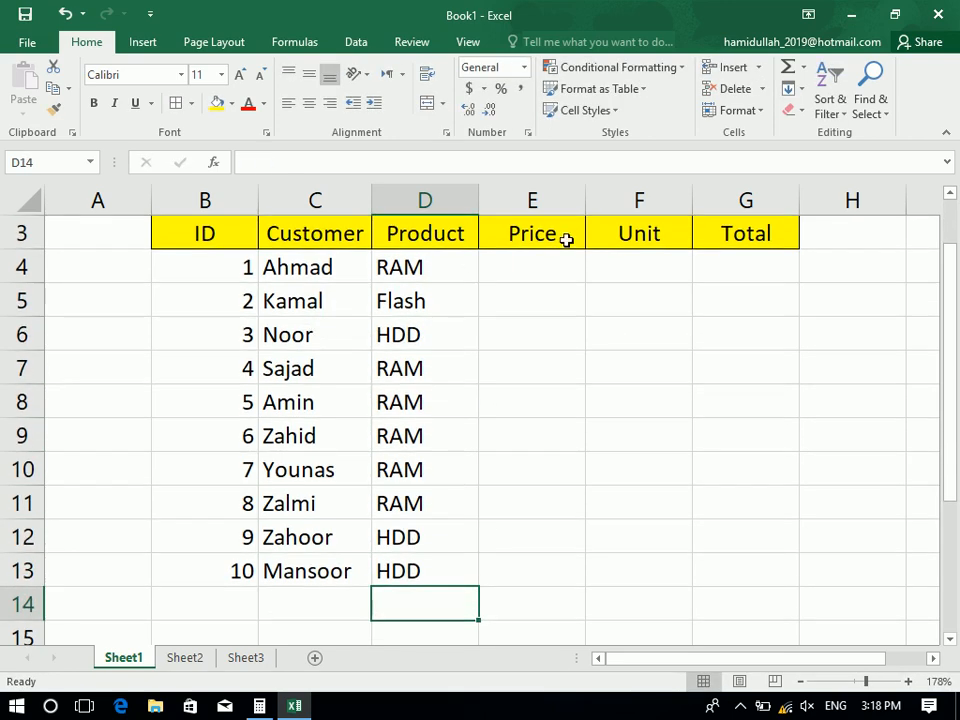
Enter prices 1000, 2000, 3000, 4000, copy 4000 down to E11, then add 5400 and 23000
left_click(566, 262)
type("1000")
key("Return")
type("2000")
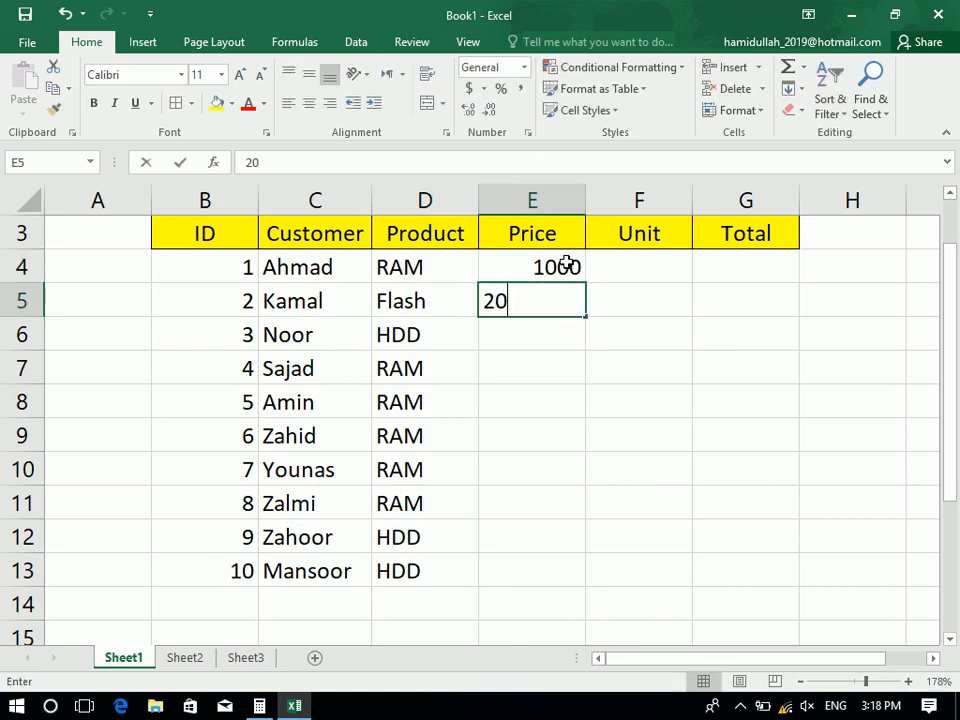
key("Return")
type("3000")
key("Return")
type("4000")
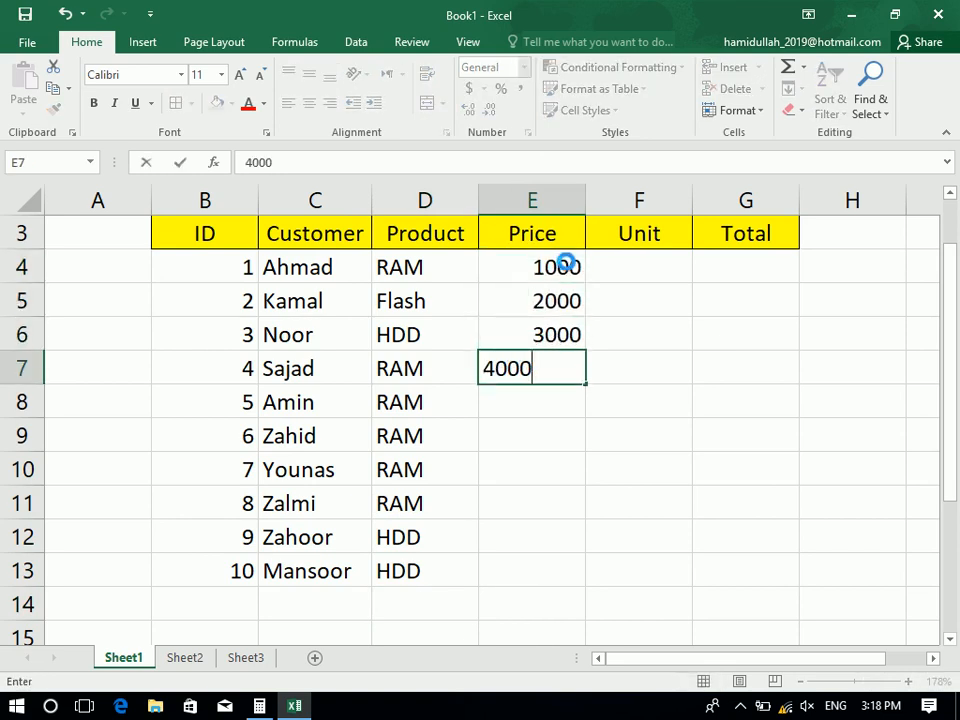
key("Return")
left_click(545, 382)
left_click_drag(545, 382, 546, 503)
key("ctrl+d")
key("Down")
key("Down")
key("Down")
key("Down")
key("Down")
type("5400")
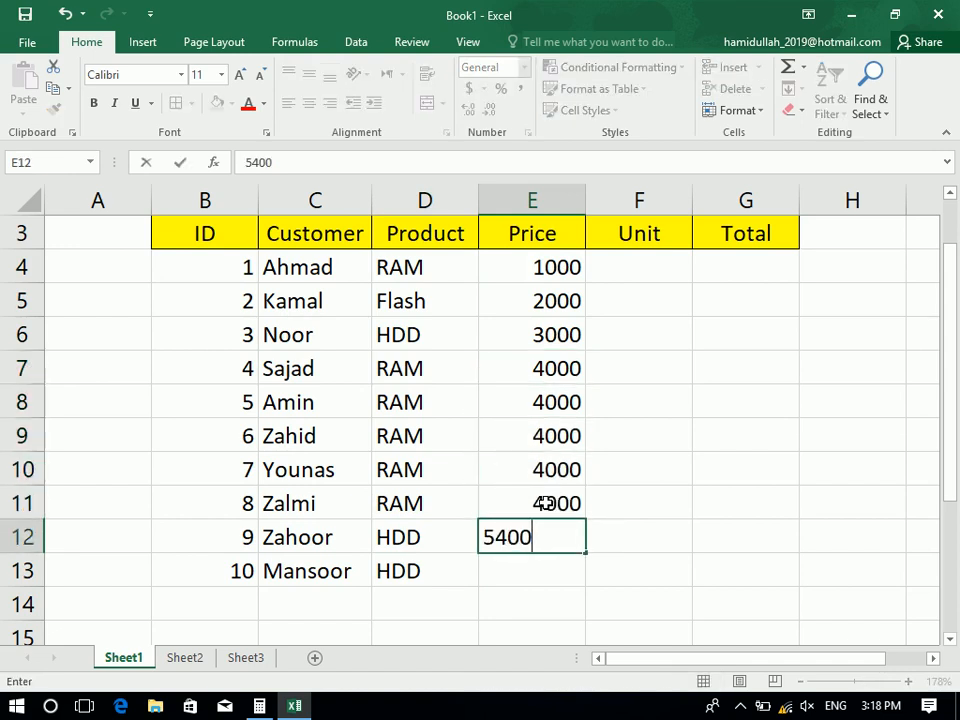
key("Return")
type("23000")
key("Return")
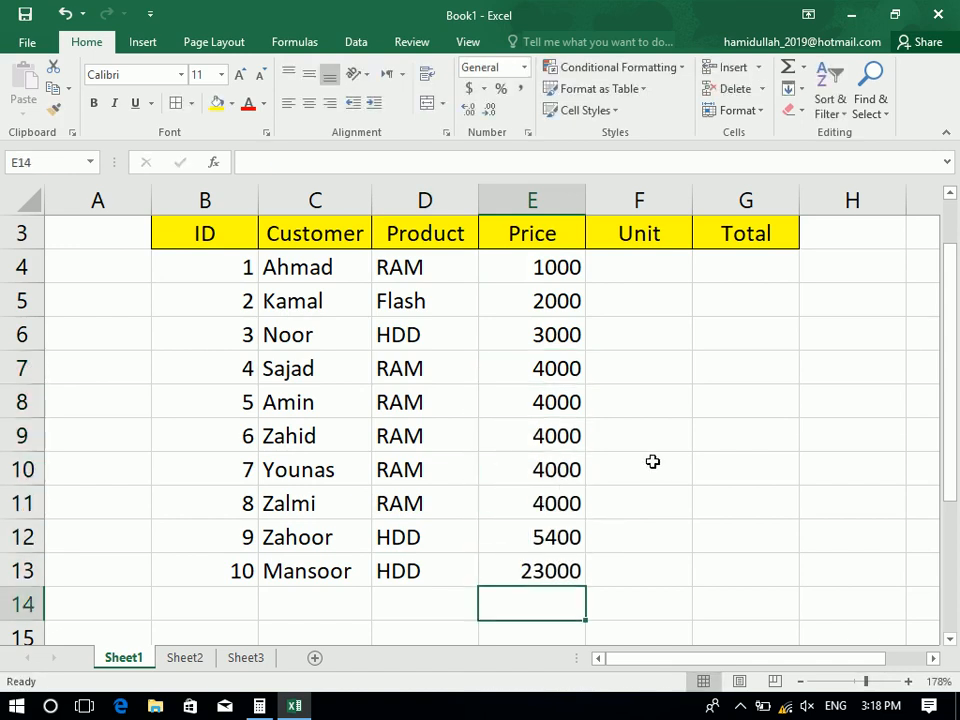
Enter unit counts 30, 20, 10, 1, 2, 3, 4, 5, 4, 3 in F4:F13
left_click(643, 281)
type("1000")
key("ctrl+Return")
key("Down")
type("200")
key("Up")
type("30")
key("Return")
type("20")
key("Return")
type("10")
key("Return")
type("1")
key("Return")
type("2 3 4 5 4 3")
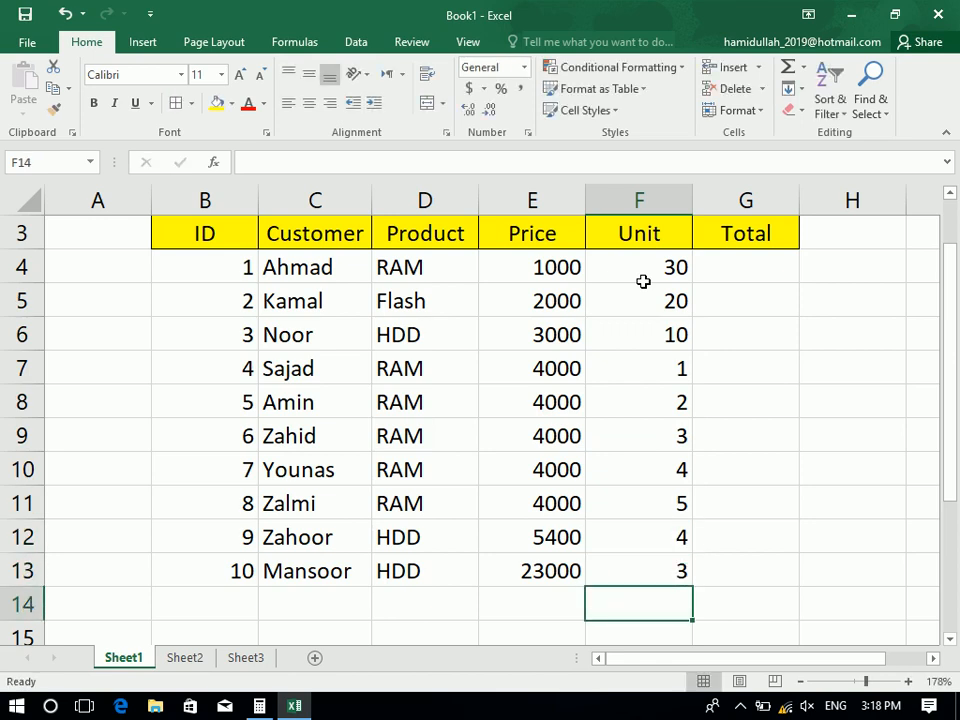
left_click(748, 258)
Enter =E4*F4 in G4 and fill it down through G13 with Ctrl+D
type("=")
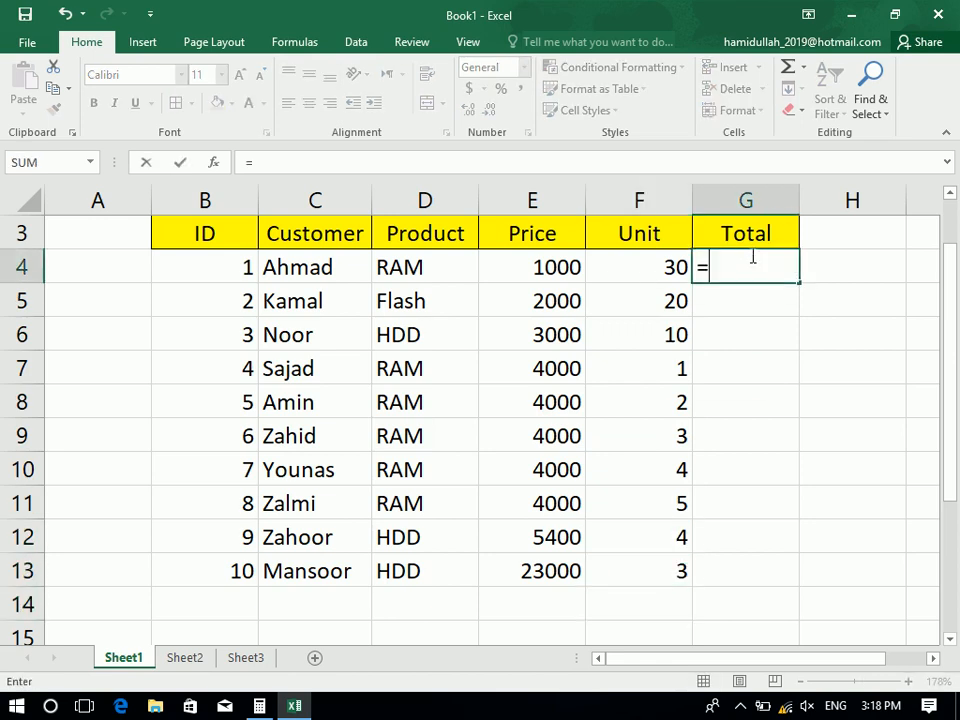
left_click(537, 278)
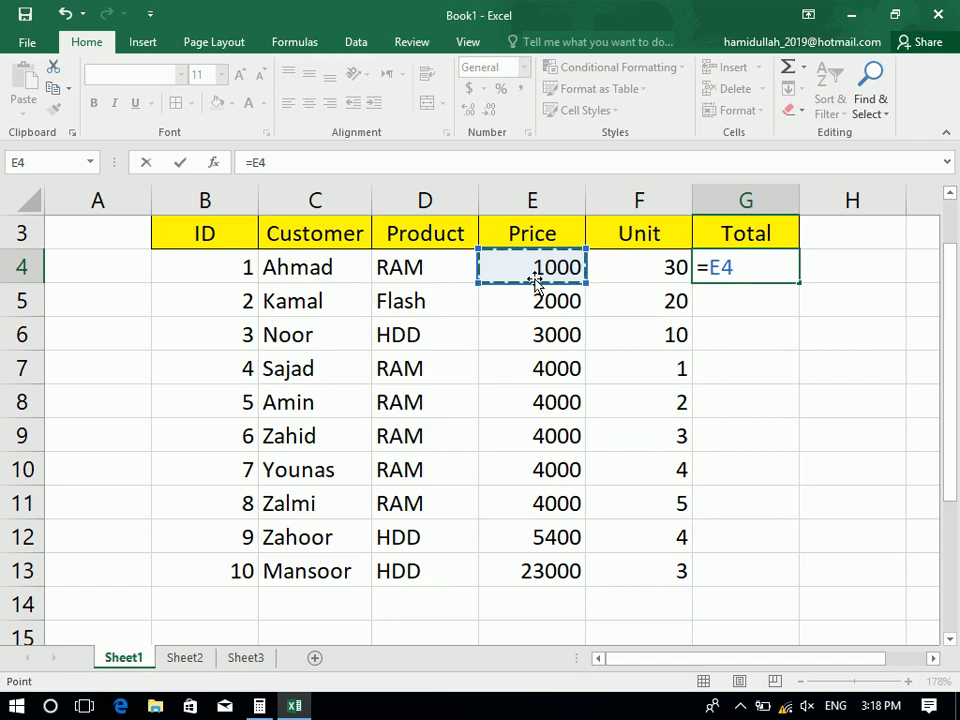
type("*")
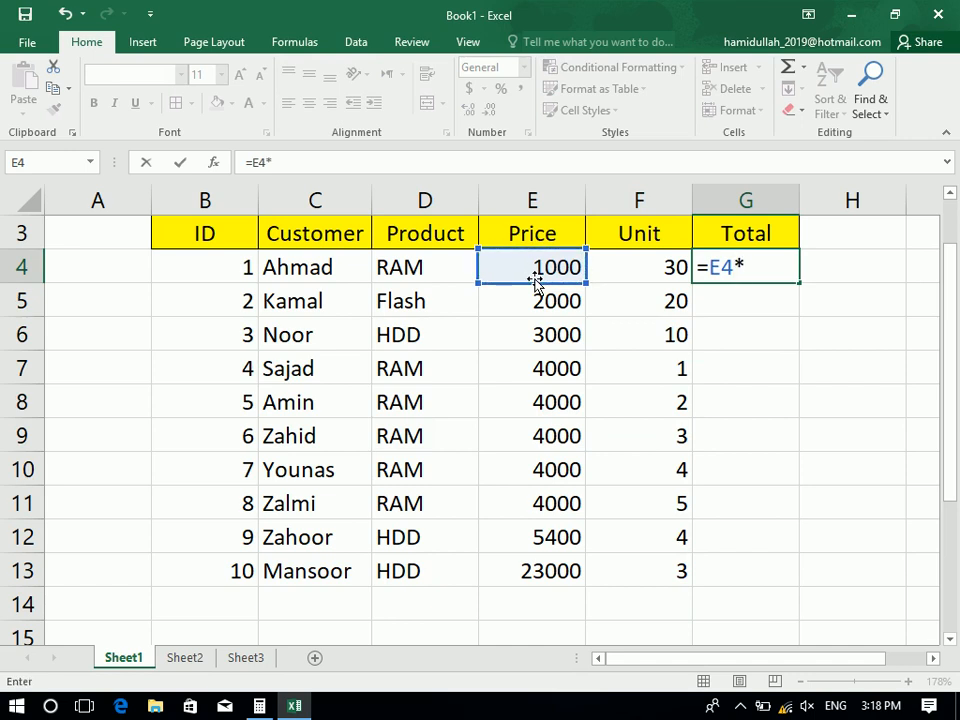
left_click(667, 270)
key("Return")
left_click_drag(733, 267, 740, 574)
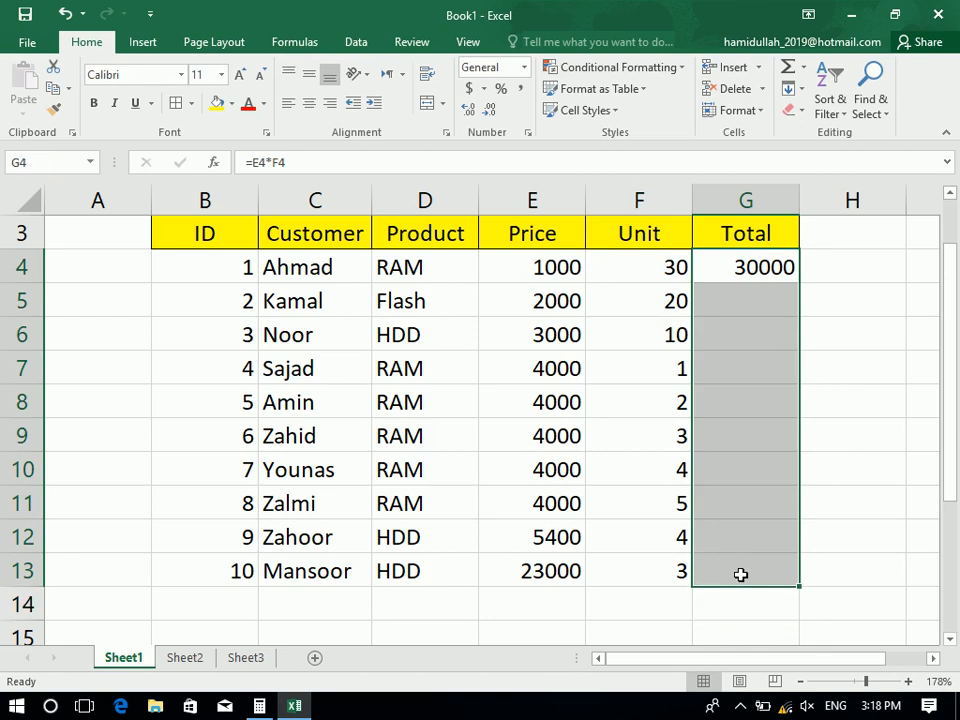
key("ctrl+d")
Centre the Total values and make them bold
left_click(309, 104)
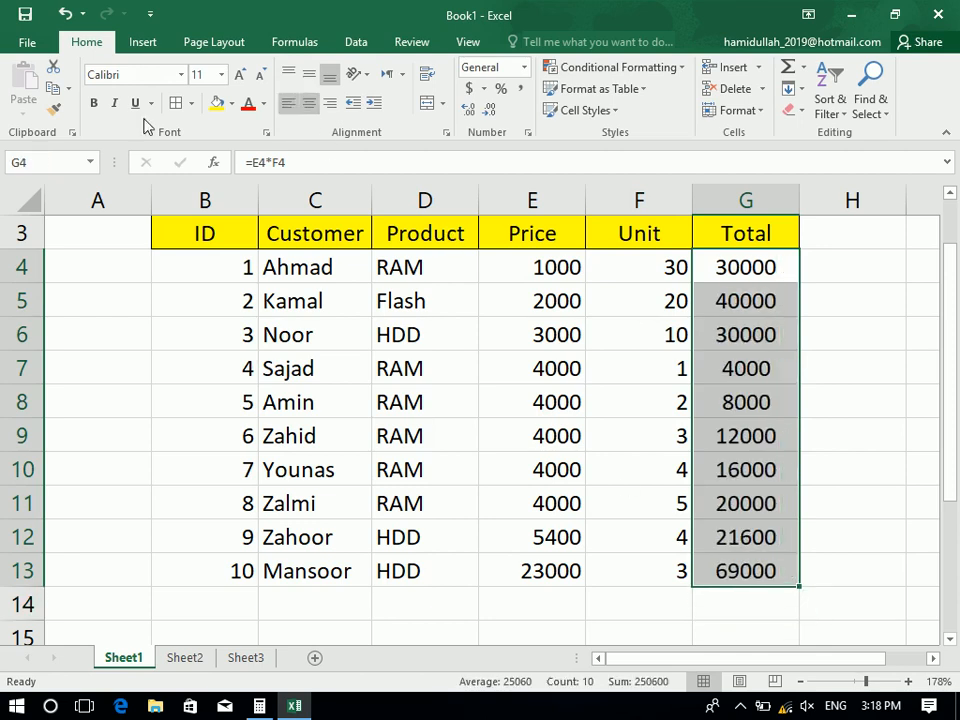
key("ctrl+b")
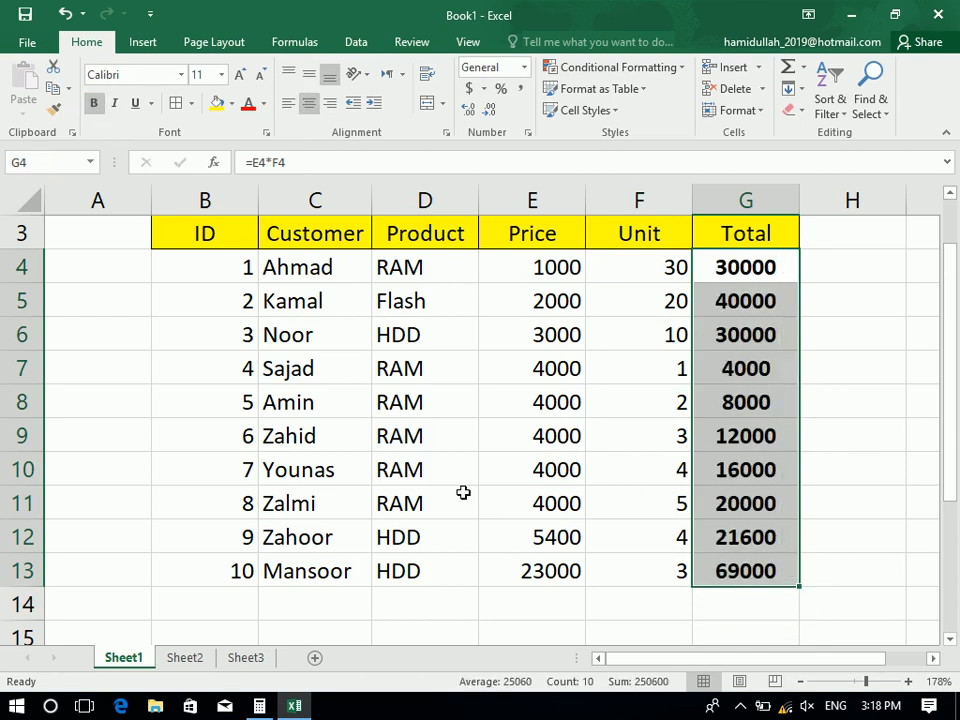
left_click(463, 492)
key("ctrl+a")
Centre the whole table and give every cell a border
left_click(309, 104)
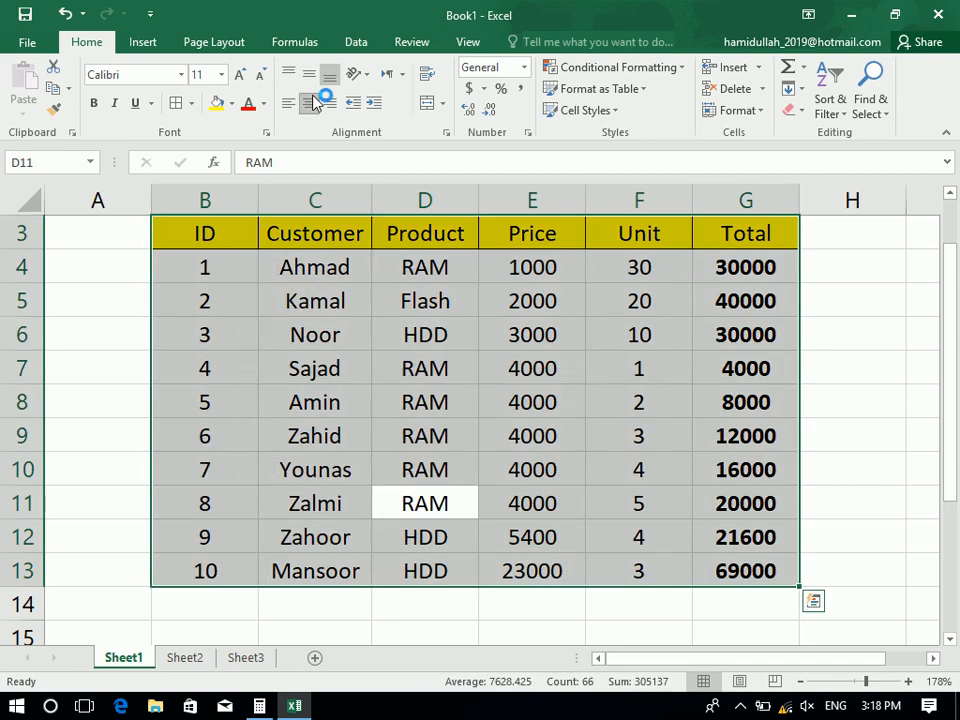
left_click(178, 104)
left_click(366, 318)
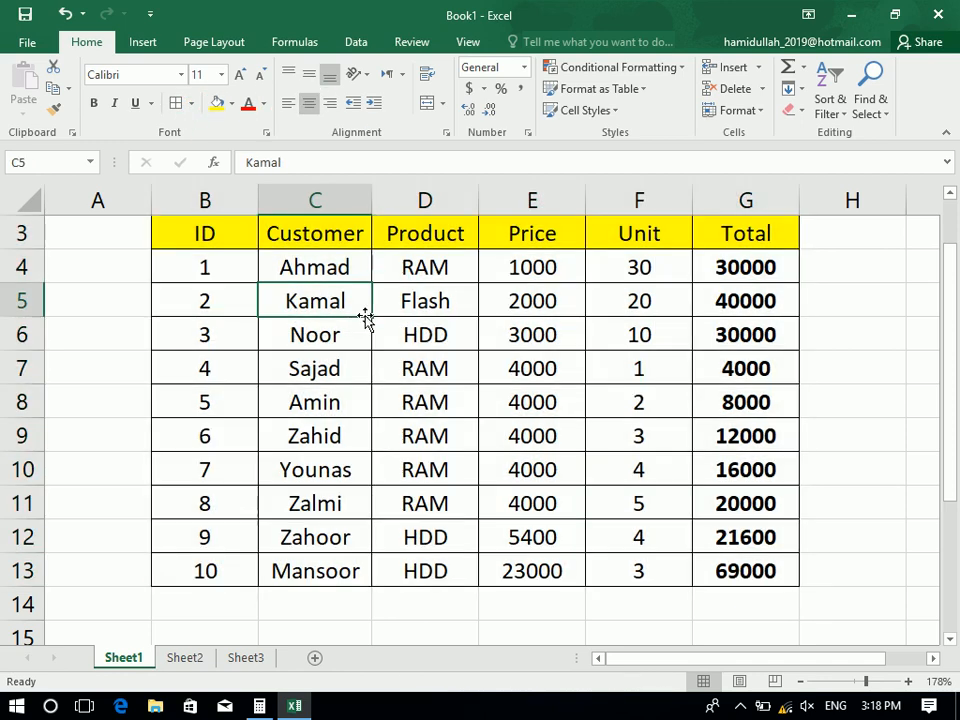
Copy the header with the first data row, then copy the rows for IDs 7 and 8
left_click_drag(246, 272, 711, 302)
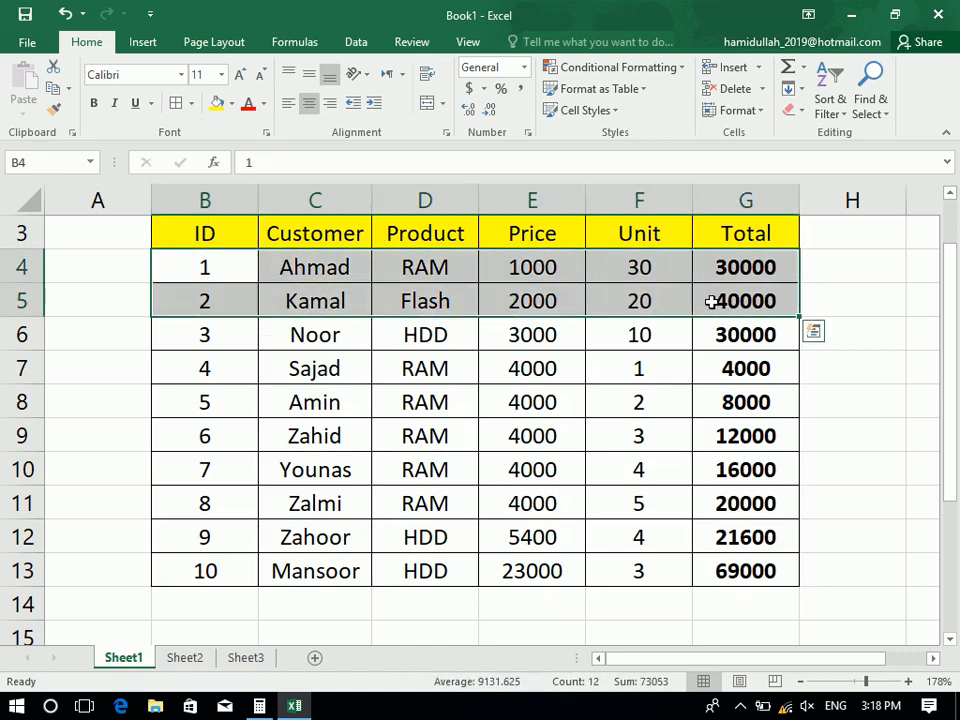
left_click_drag(205, 233, 760, 268)
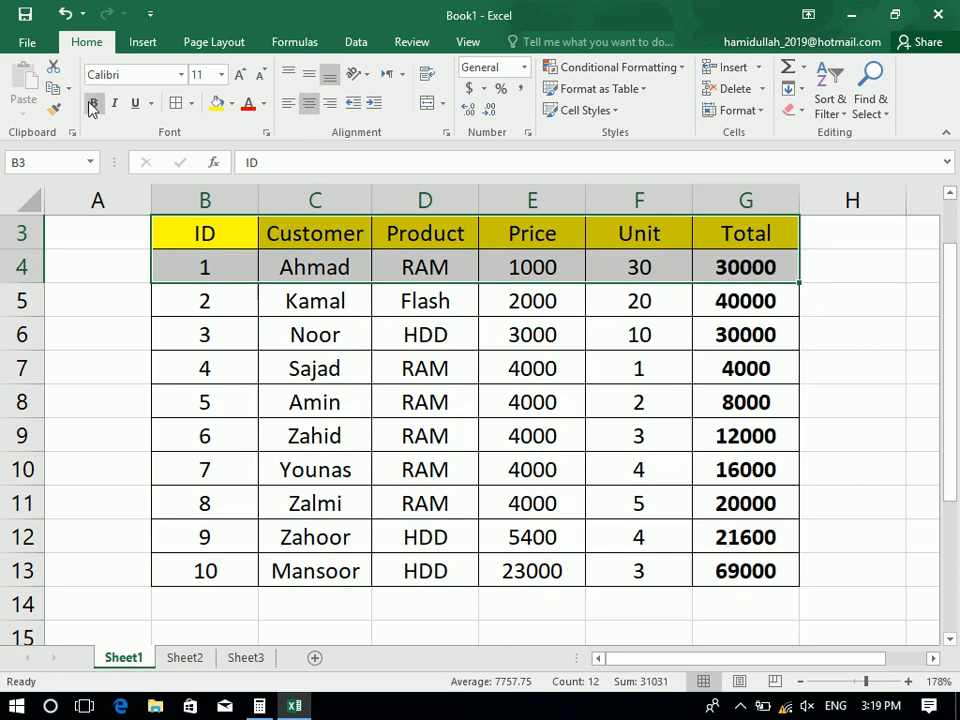
left_click(58, 92)
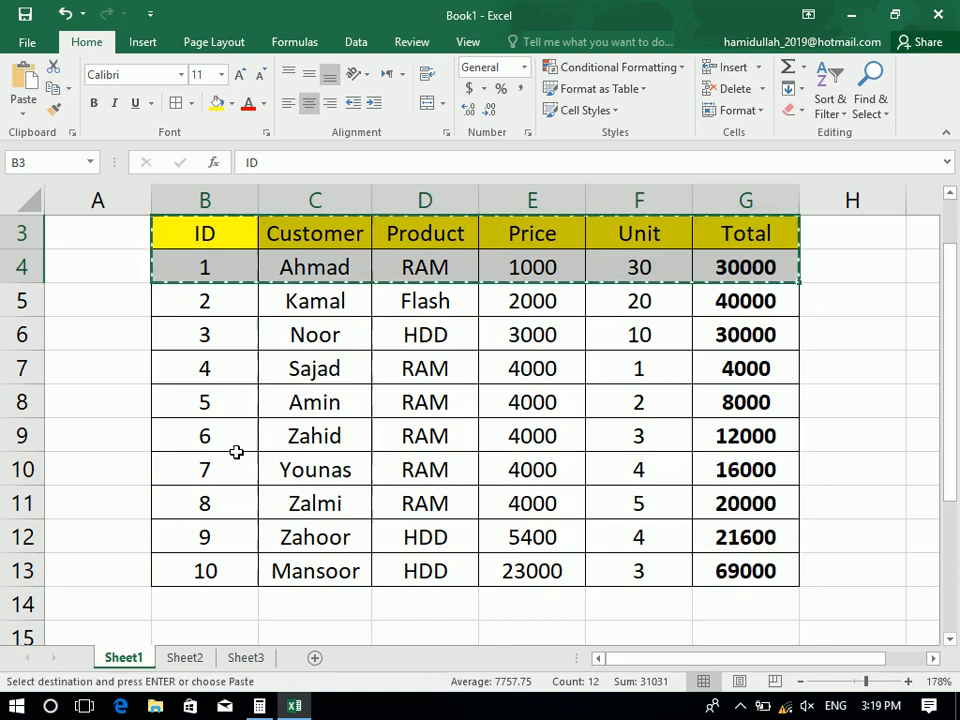
left_click_drag(243, 483, 733, 505)
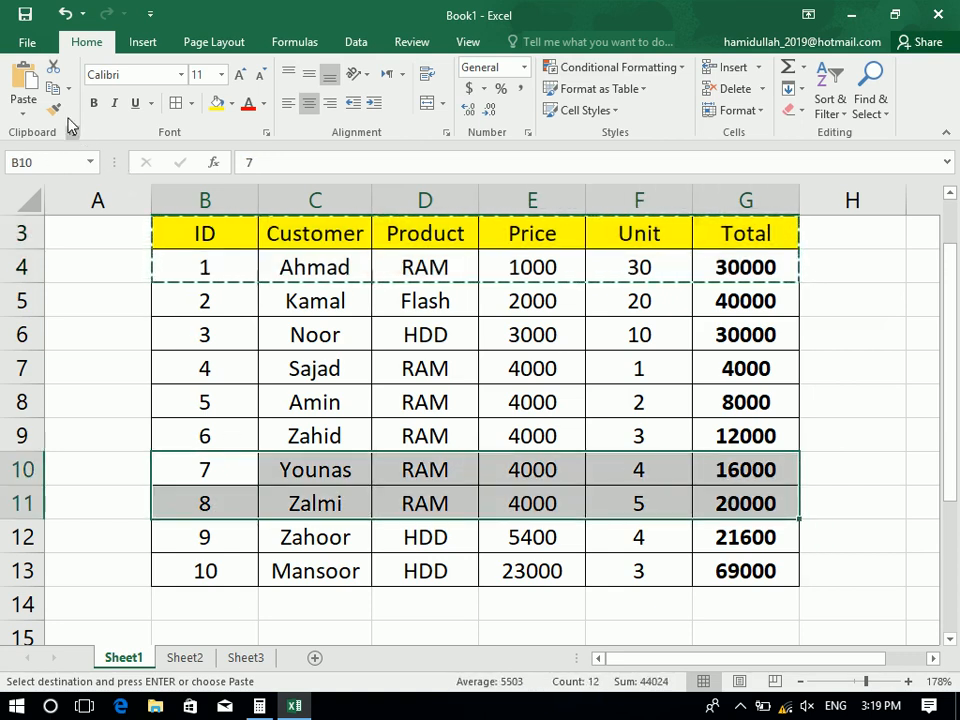
left_click(53, 88)
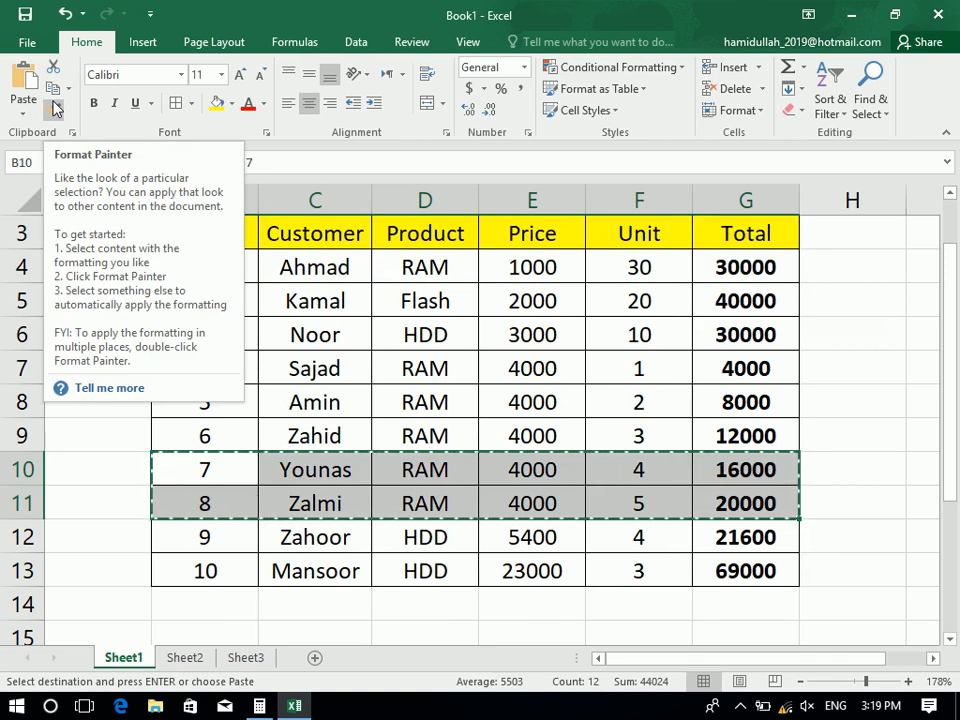
Open the Office Clipboard pane, clear it, and review its options without changes
left_click(71, 132)
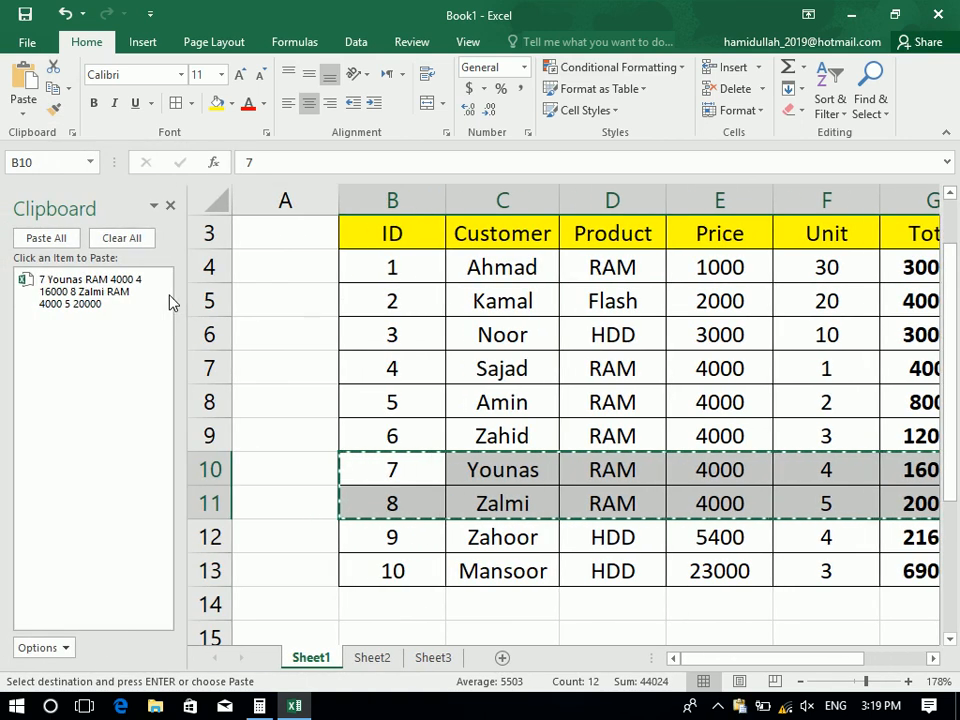
left_click(121, 237)
left_click(64, 650)
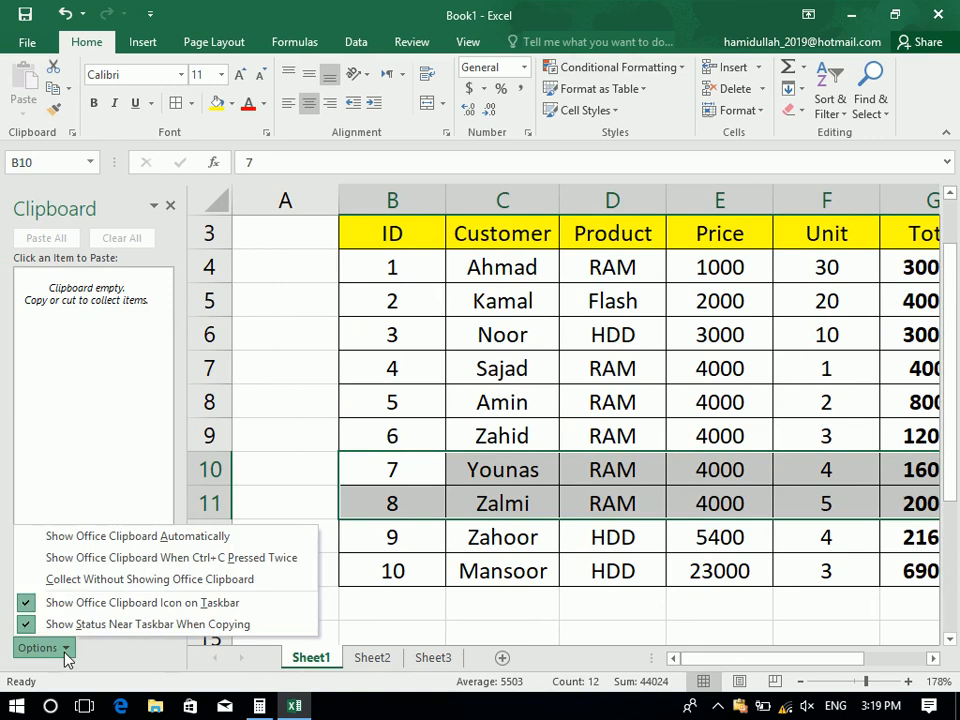
left_click(148, 454)
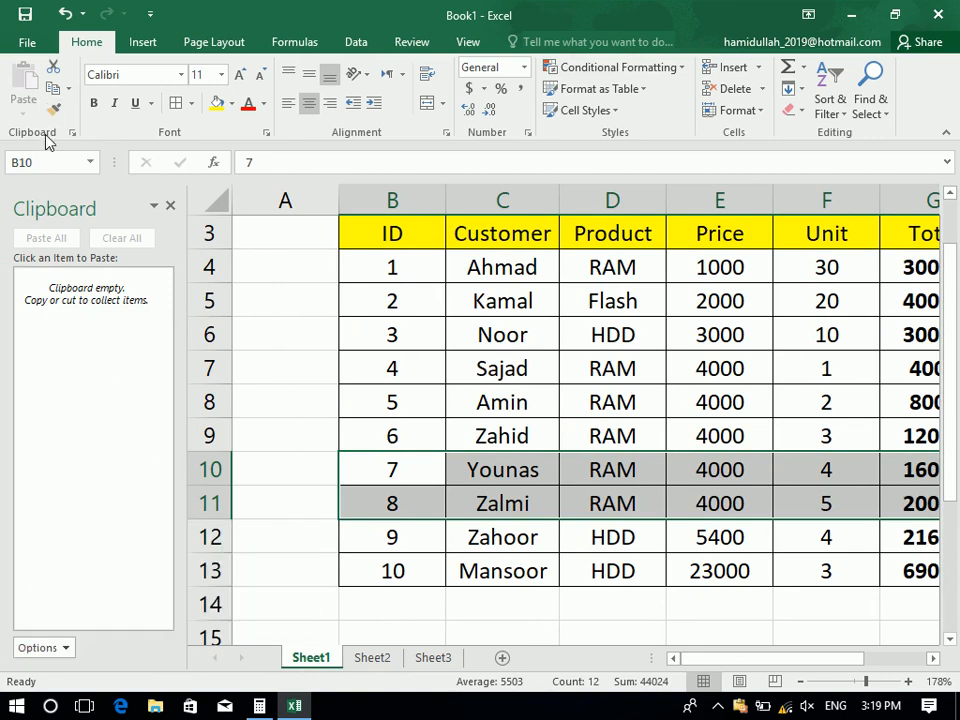
Collect B3:G4 and the ID 7–8 rows on the clipboard, then Clear All
left_click_drag(443, 225, 903, 262)
left_click(50, 90)
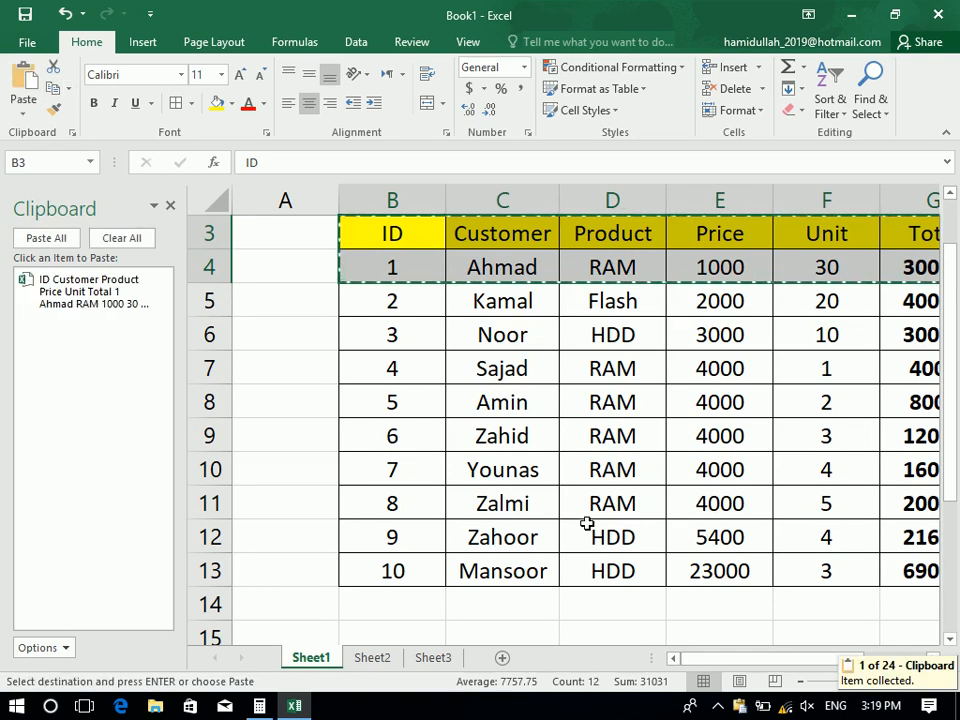
left_click_drag(424, 474, 360, 501)
left_click(54, 91)
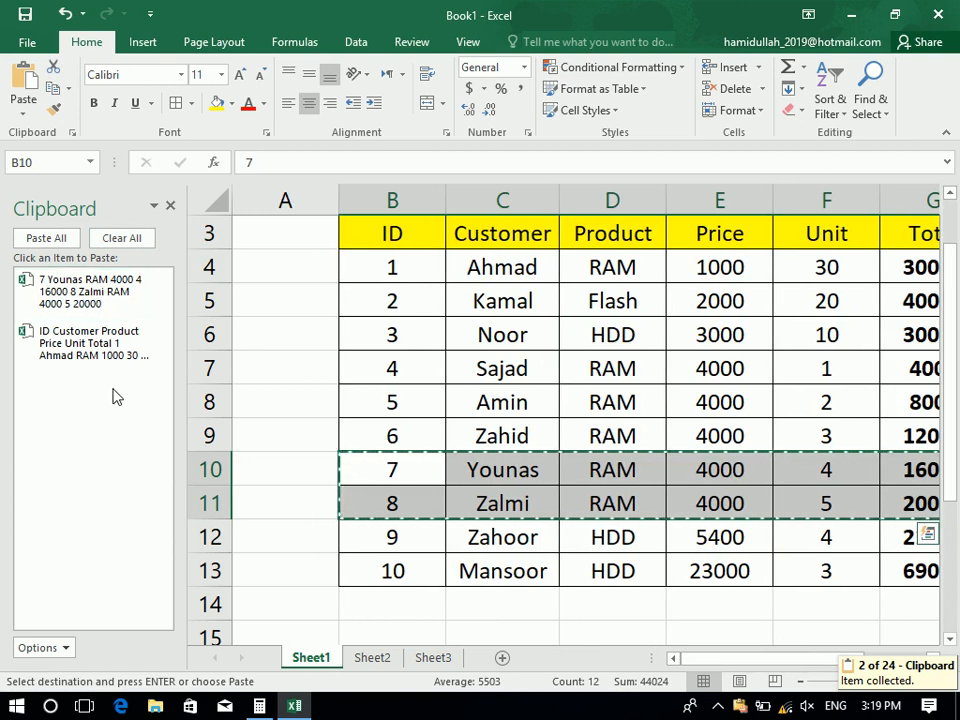
left_click(121, 238)
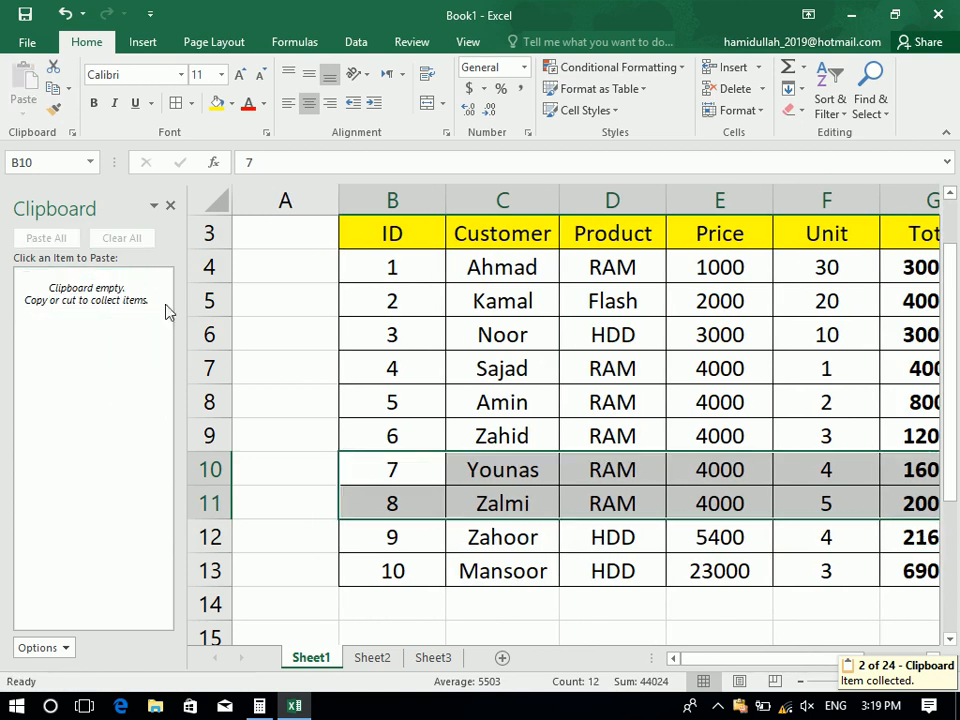
Turn on Show Office Clipboard Automatically and close the Clipboard pane
left_click(35, 647)
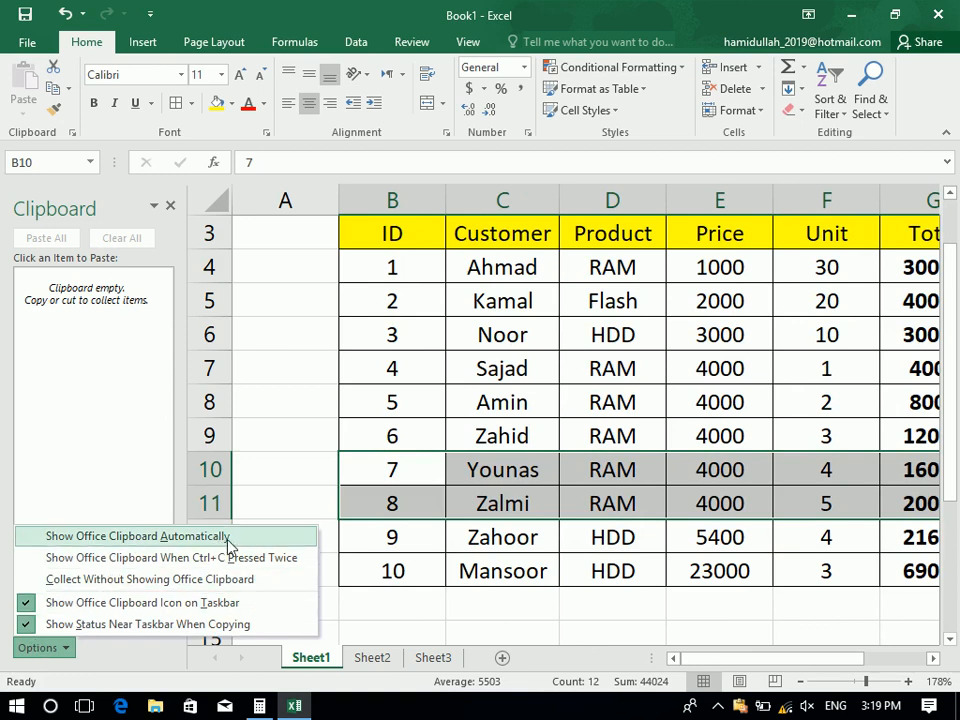
left_click(100, 538)
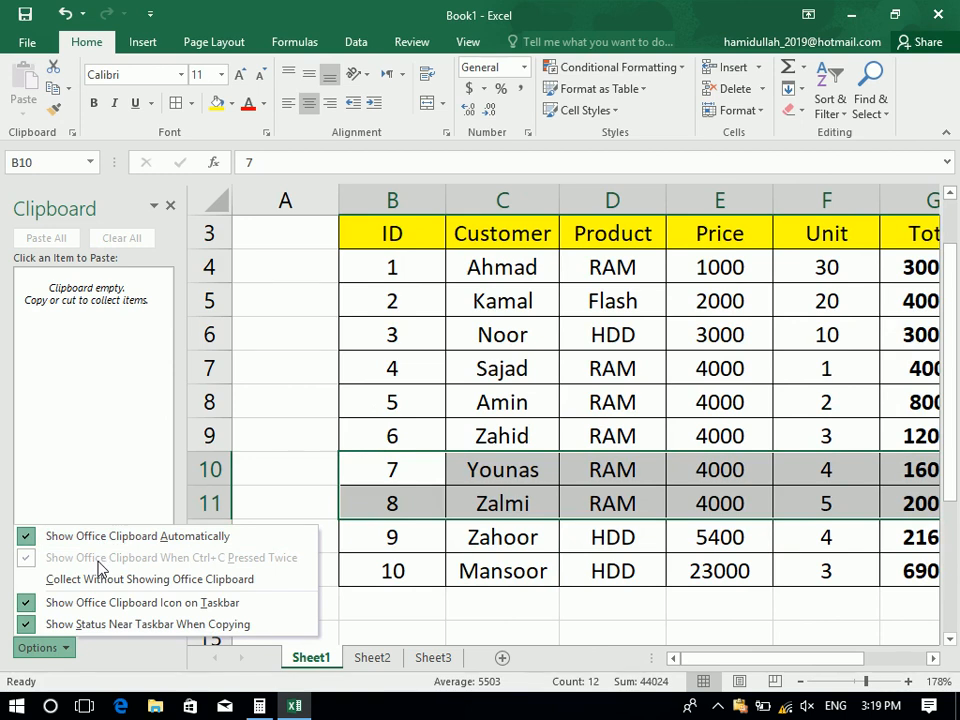
left_click(170, 206)
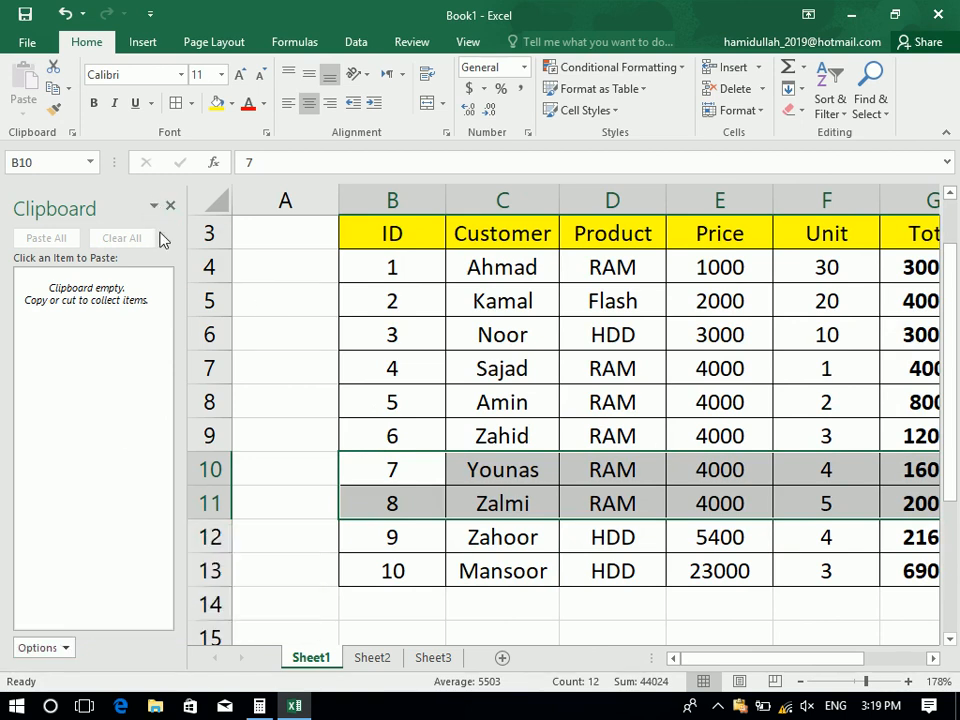
left_click(172, 206)
Zoom to 148% and move the sales table from B3:G13 to start at A1
left_click_drag(866, 681, 861, 681)
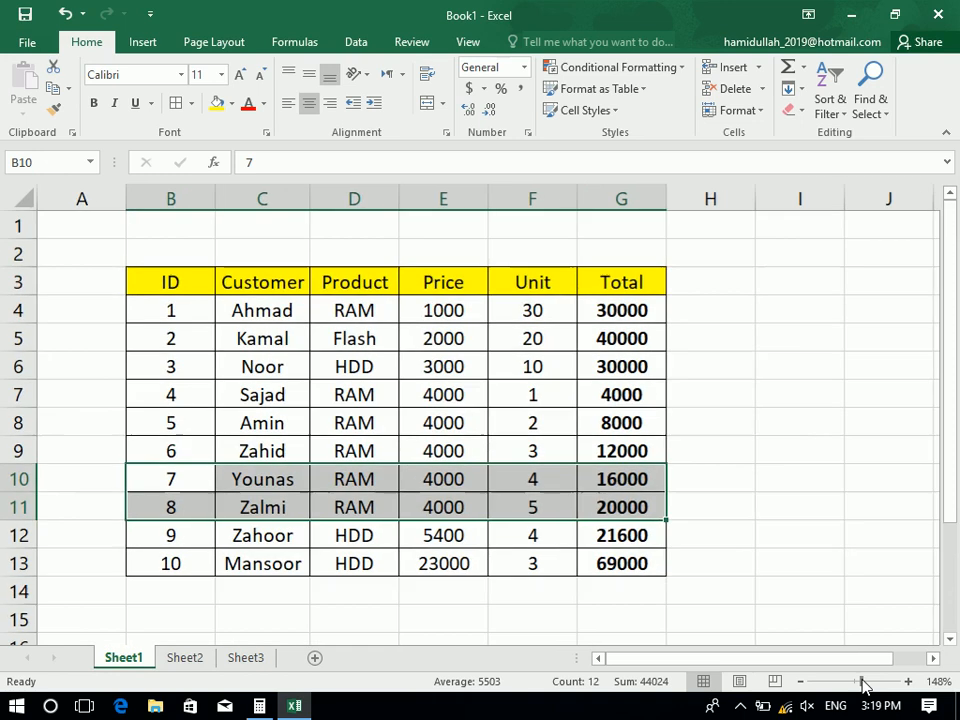
left_click_drag(199, 288, 590, 566)
key("ctrl+c")
left_click(84, 229)
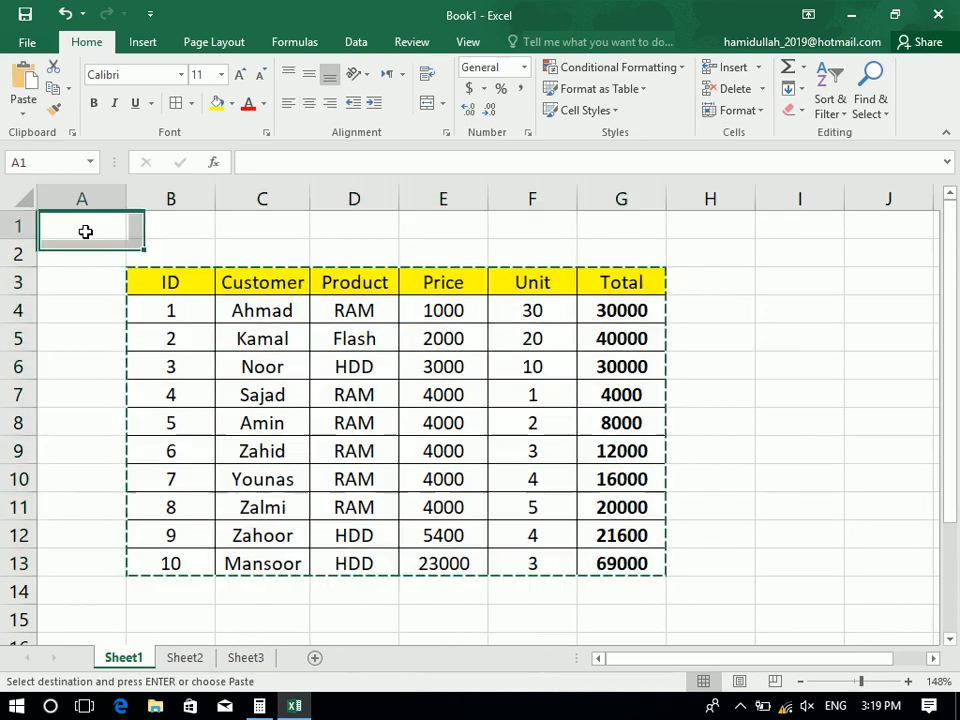
key("ctrl+v")
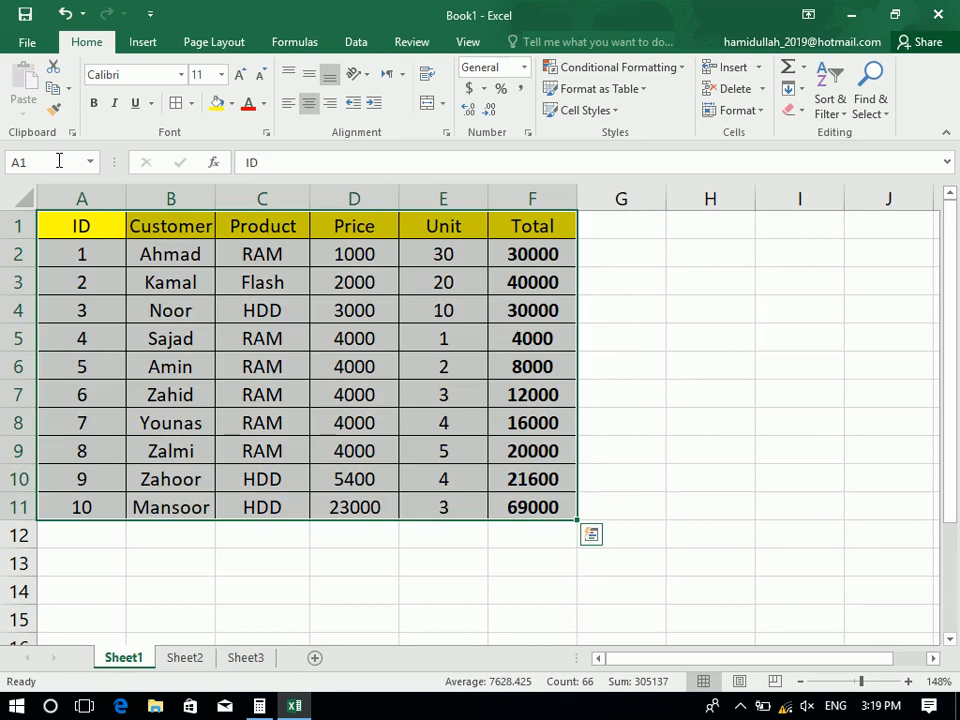
left_click(110, 216)
Widen the Customer column and copy the header and first data row, A1:F2
left_click_drag(221, 200, 258, 200)
left_click_drag(122, 223, 602, 266)
key("ctrl+c")
key("ctrl+c")
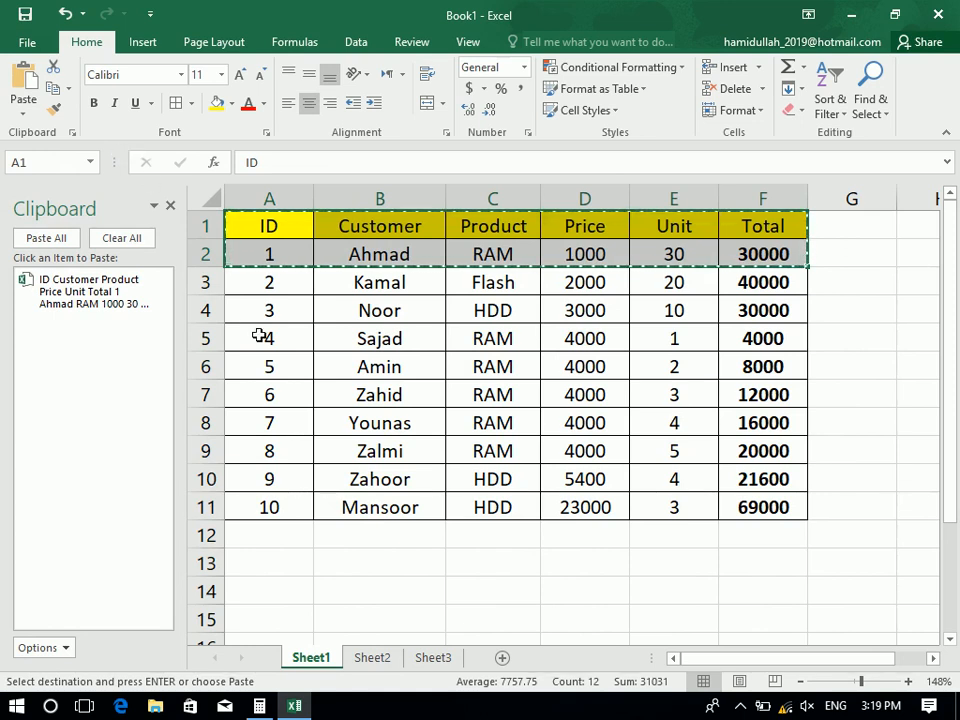
left_click(177, 211)
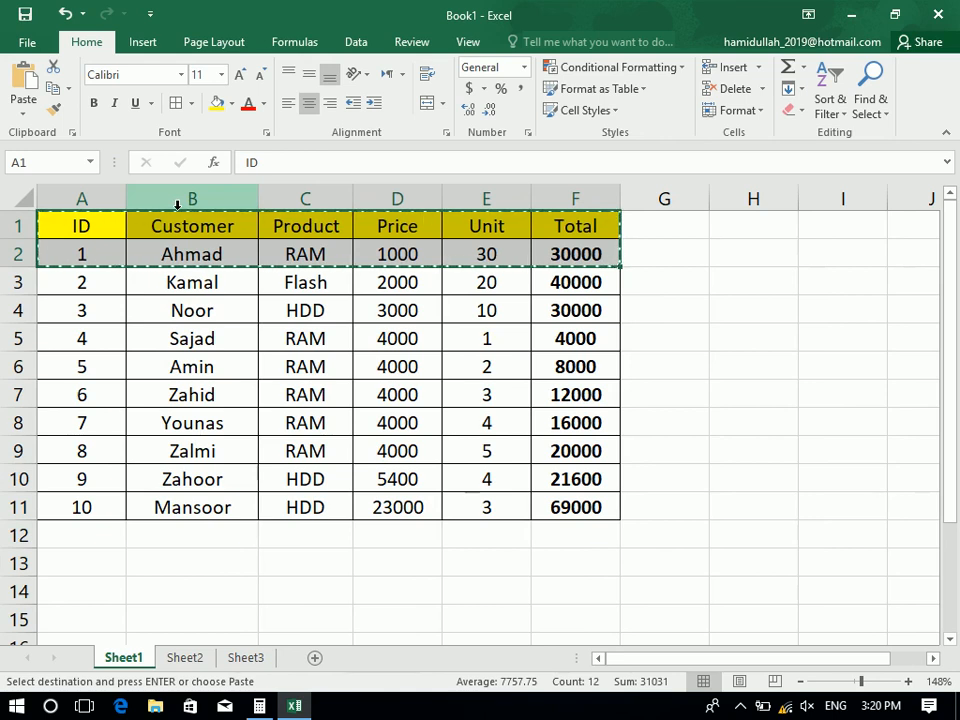
Re-confirm the ID header cell and copy A1:F2 again into the Office Clipboard
key("Right")
double_click(111, 228)
key("Return")
left_click_drag(82, 226, 558, 264)
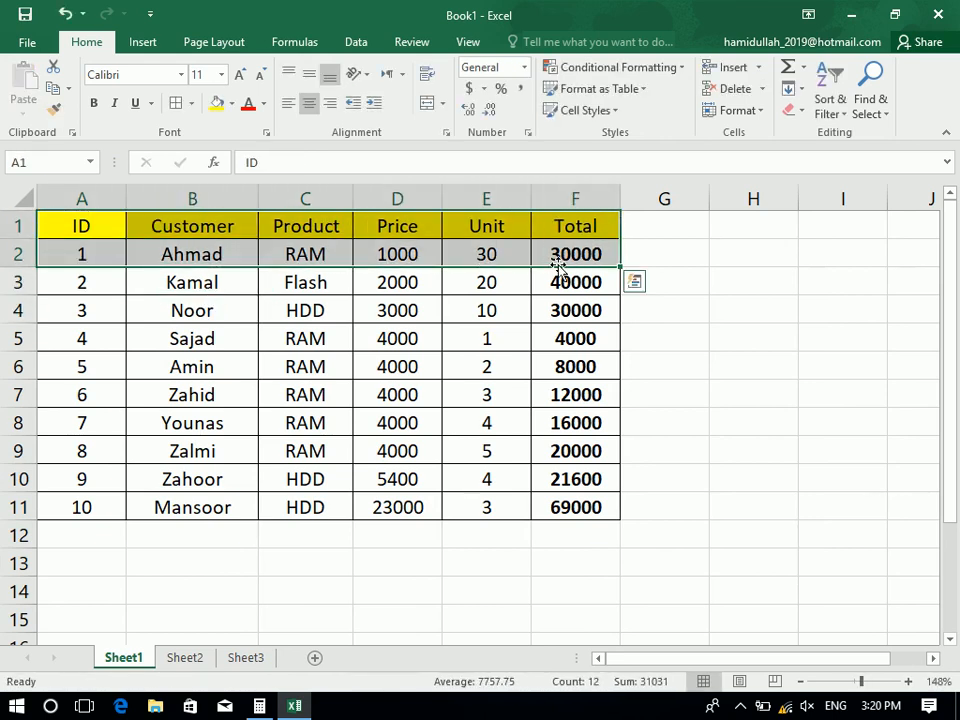
key("ctrl+c")
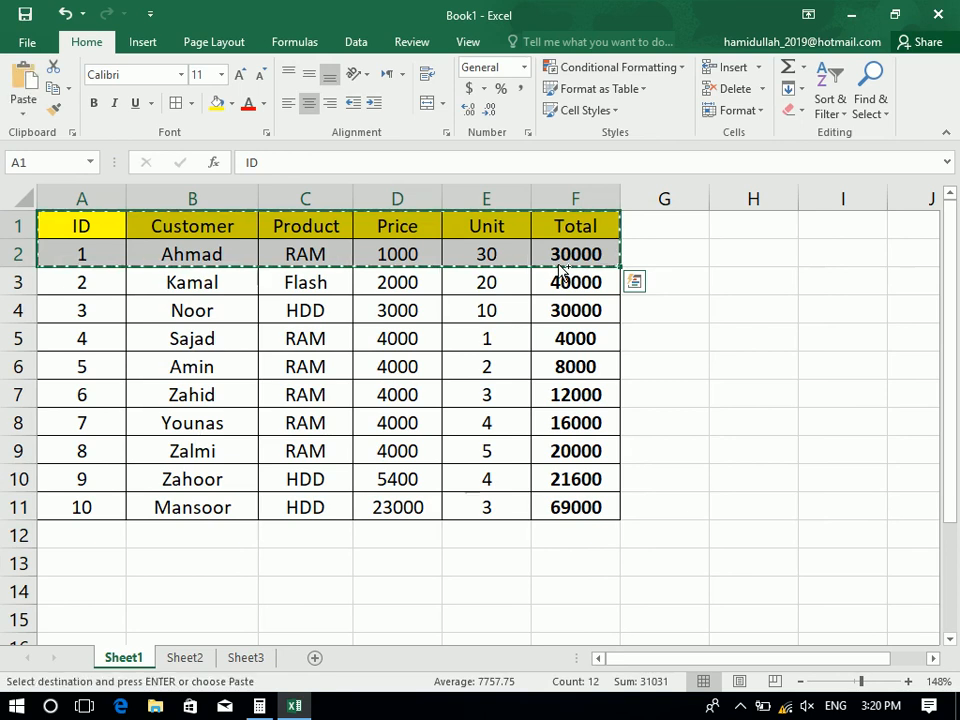
key("ctrl+c")
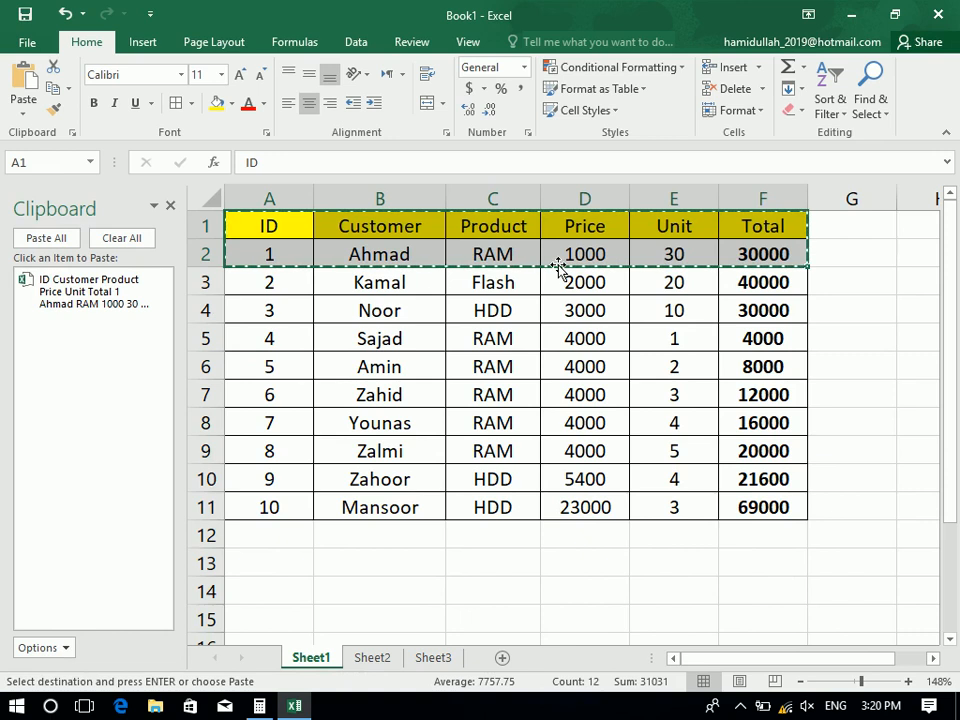
Empty the Office Clipboard and turn off Show Office Clipboard Automatically
left_click(108, 241)
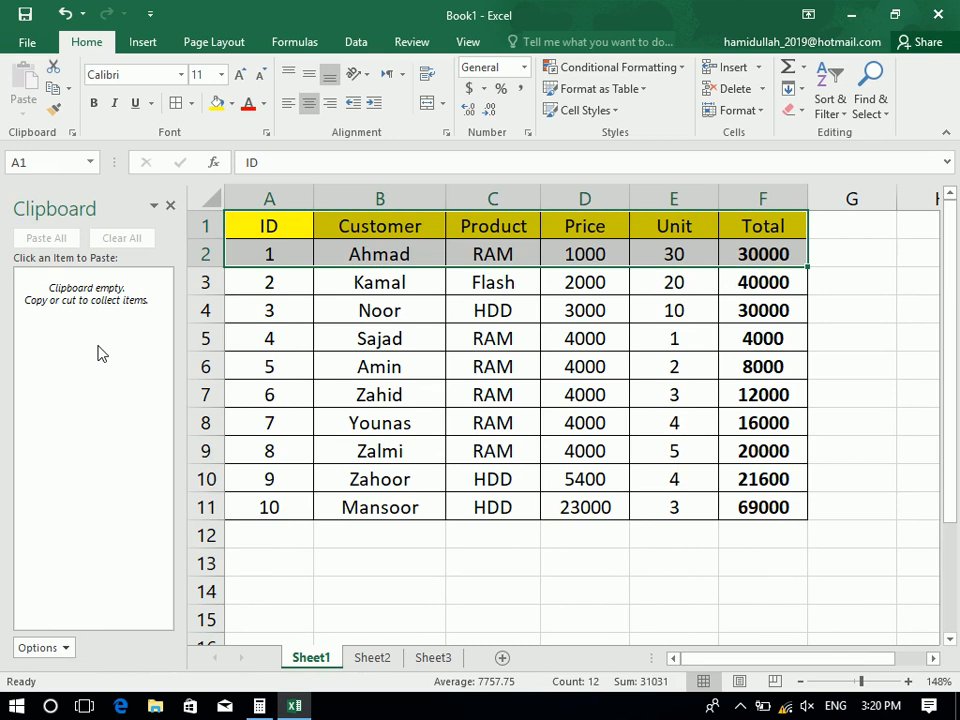
left_click(60, 658)
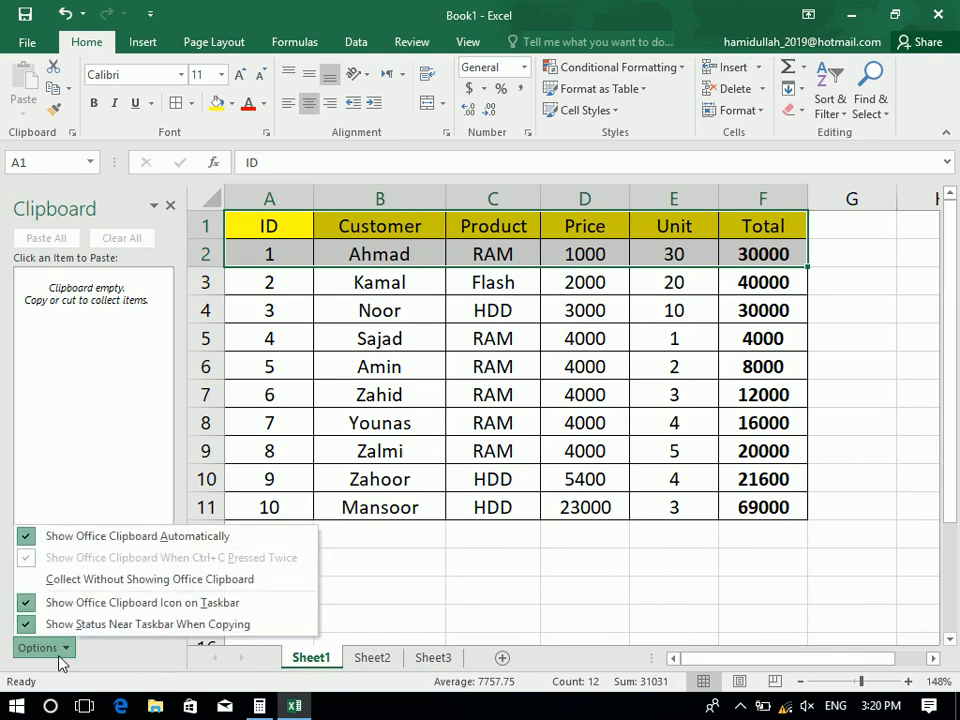
left_click(80, 536)
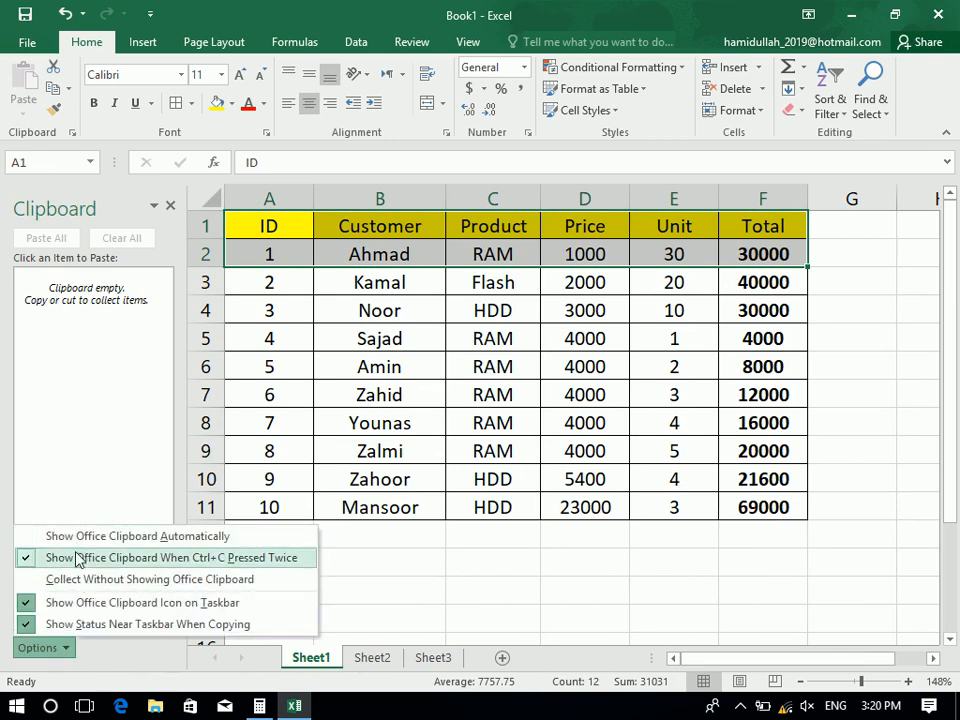
left_click(172, 242)
left_click(170, 206)
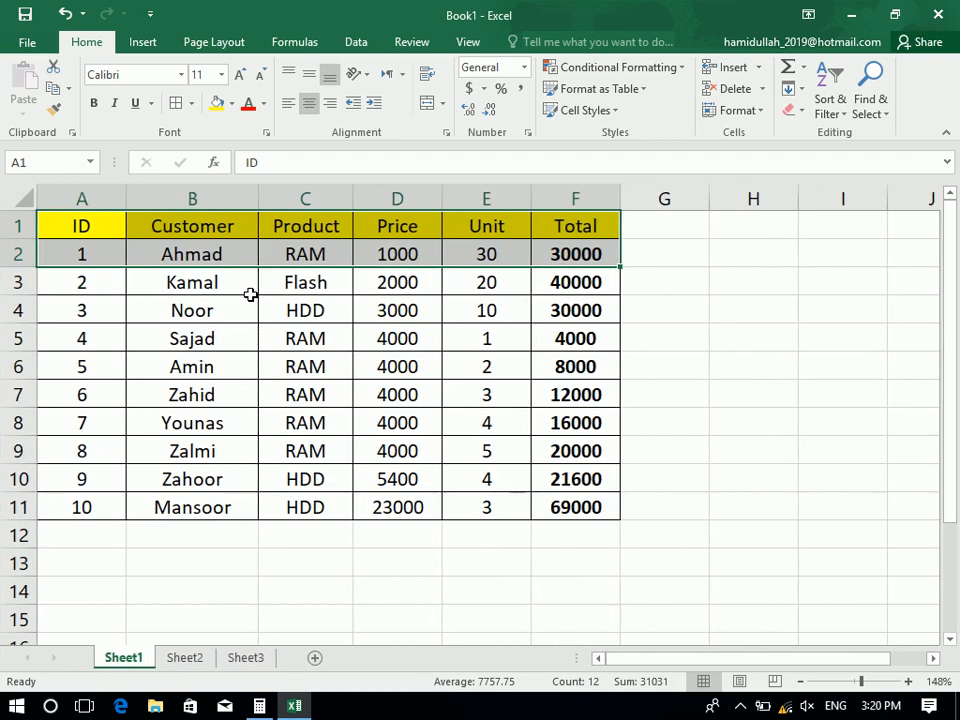
Copy A1:F2 again, then empty the Clipboard pane and close it
key("ctrl+c")
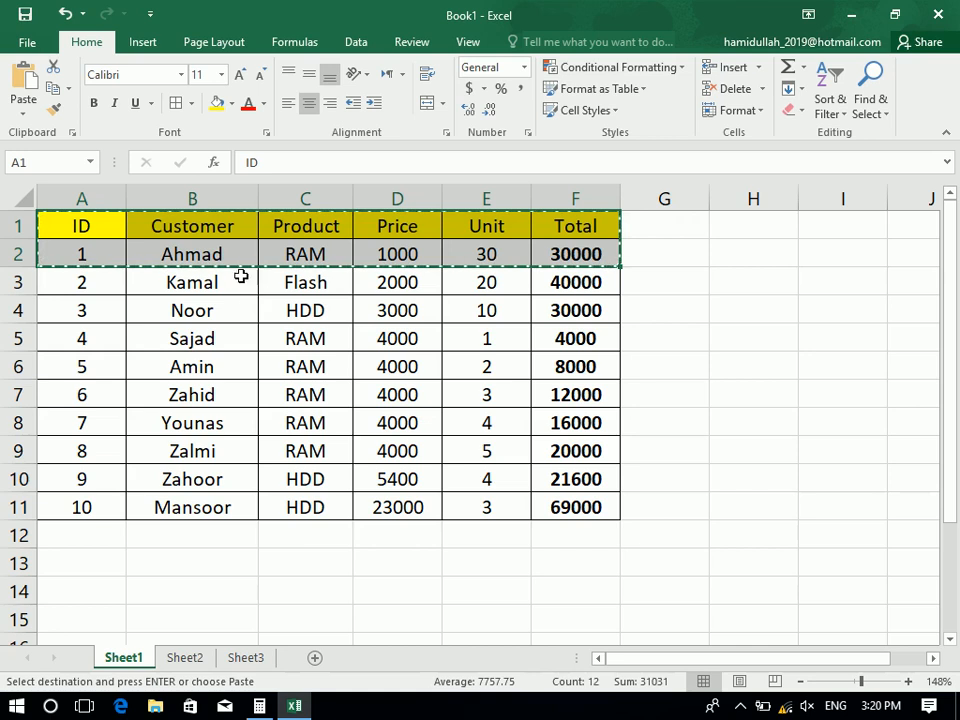
left_click(71, 133)
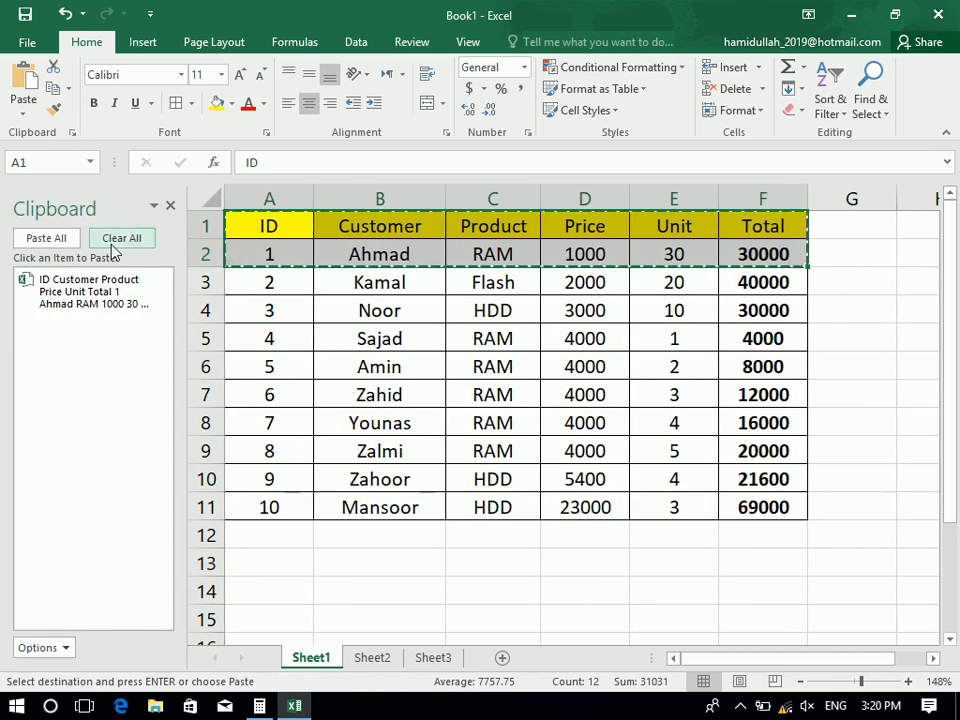
left_click(121, 238)
left_click(42, 650)
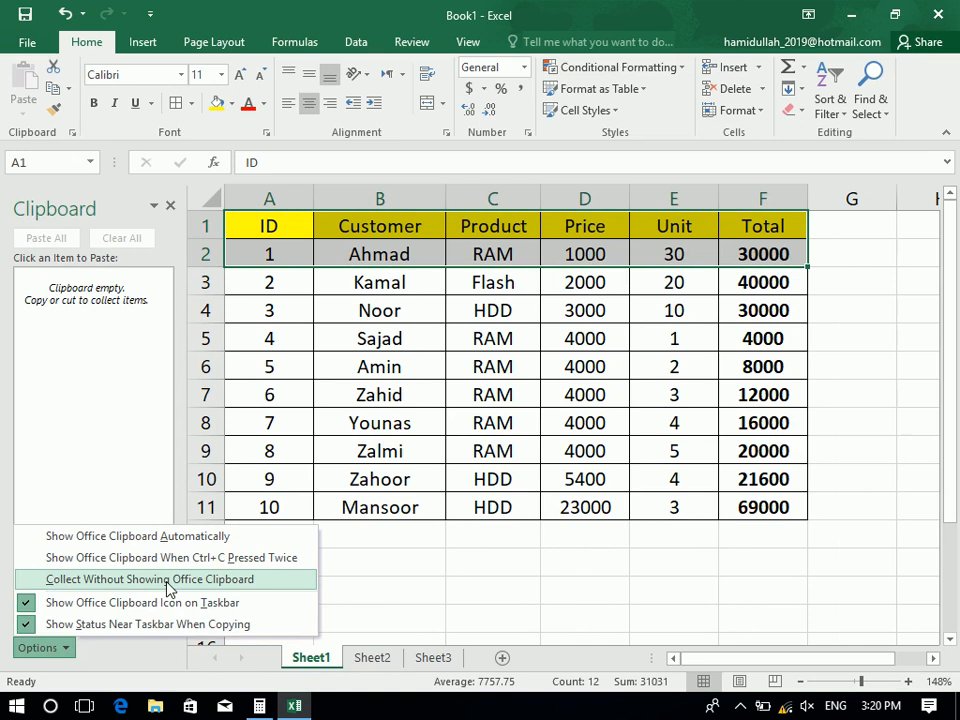
left_click(171, 207)
left_click(171, 207)
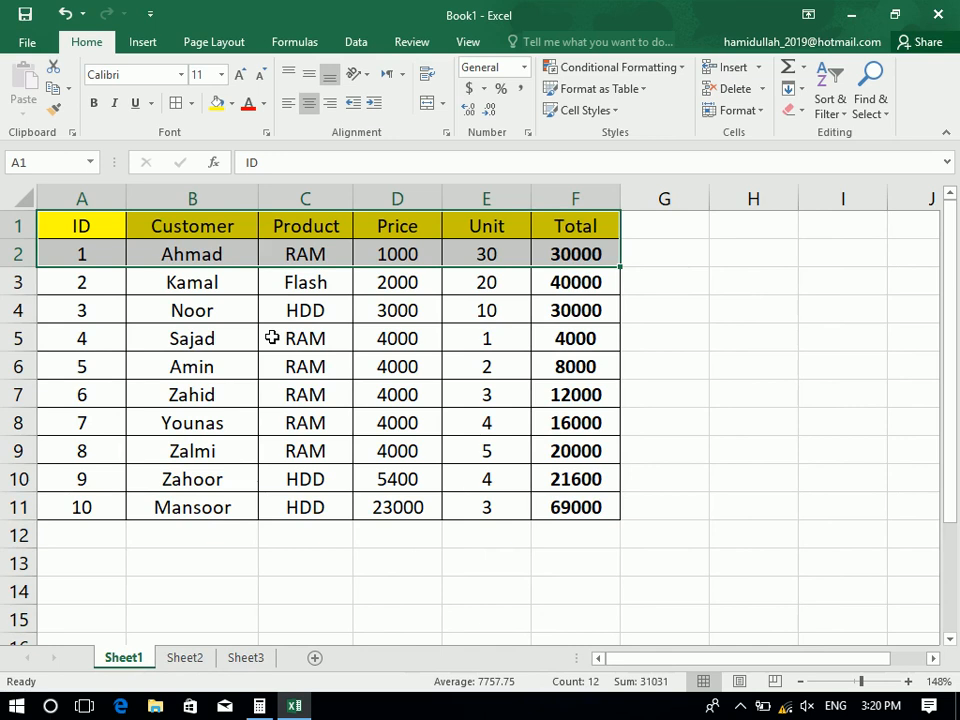
Copy A1:F2, toggle Collect Without Showing Office Clipboard, and empty the pane
left_click_drag(94, 221, 560, 250)
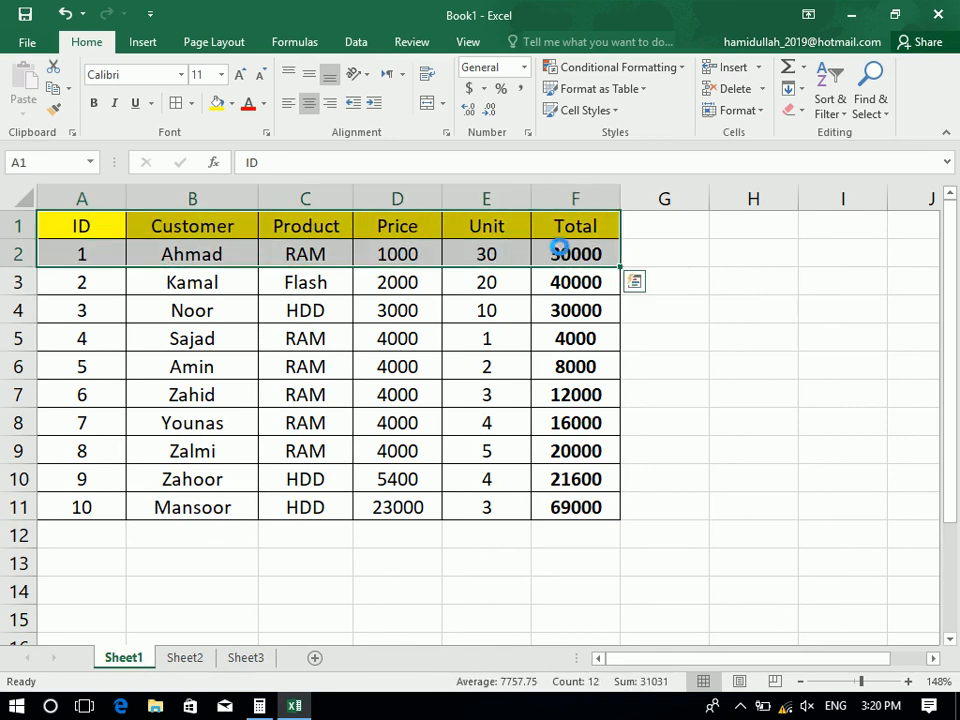
key("ctrl+c")
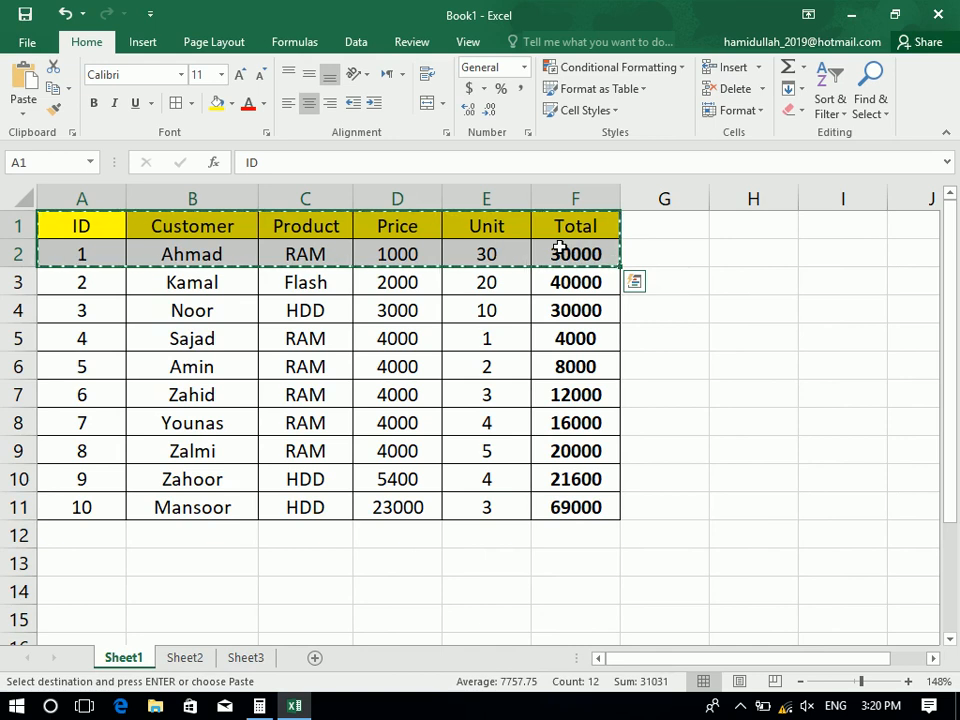
left_click(72, 132)
left_click(40, 647)
left_click(70, 588)
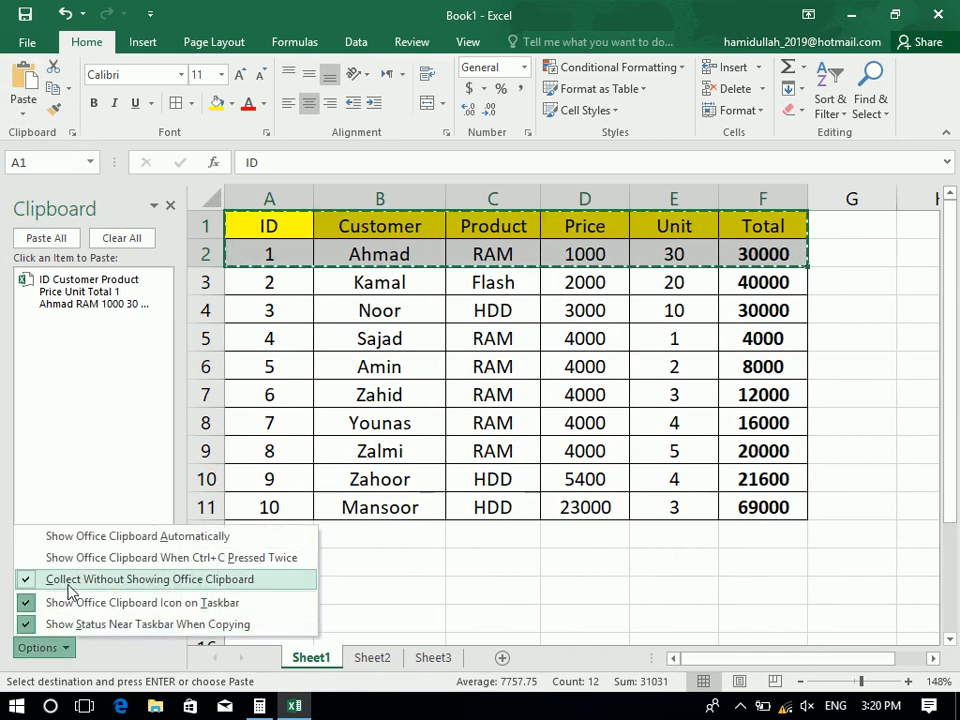
left_click(121, 240)
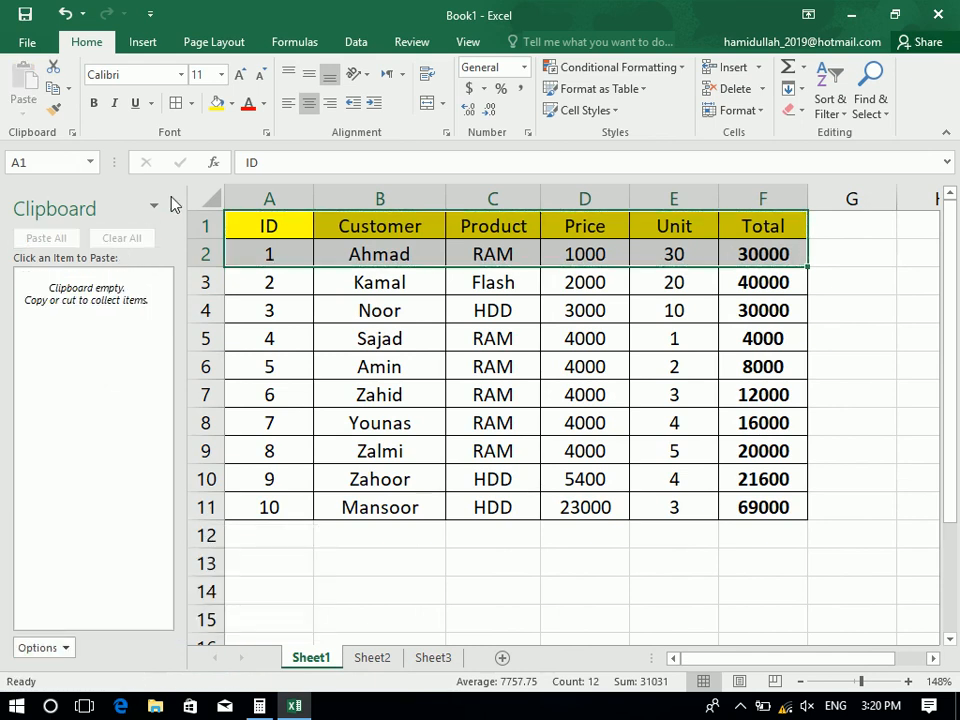
left_click(168, 207)
Copy A1:F2 and rows 8–10 (A8:F10), then clear them from the Clipboard pane
key("ctrl+c")
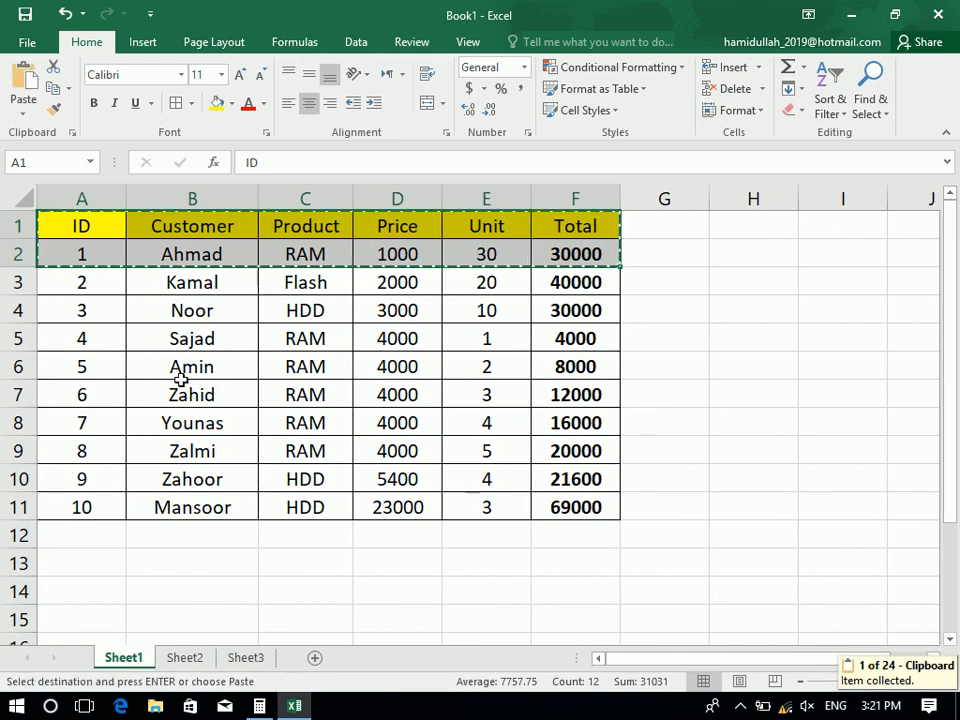
left_click_drag(103, 416, 575, 466)
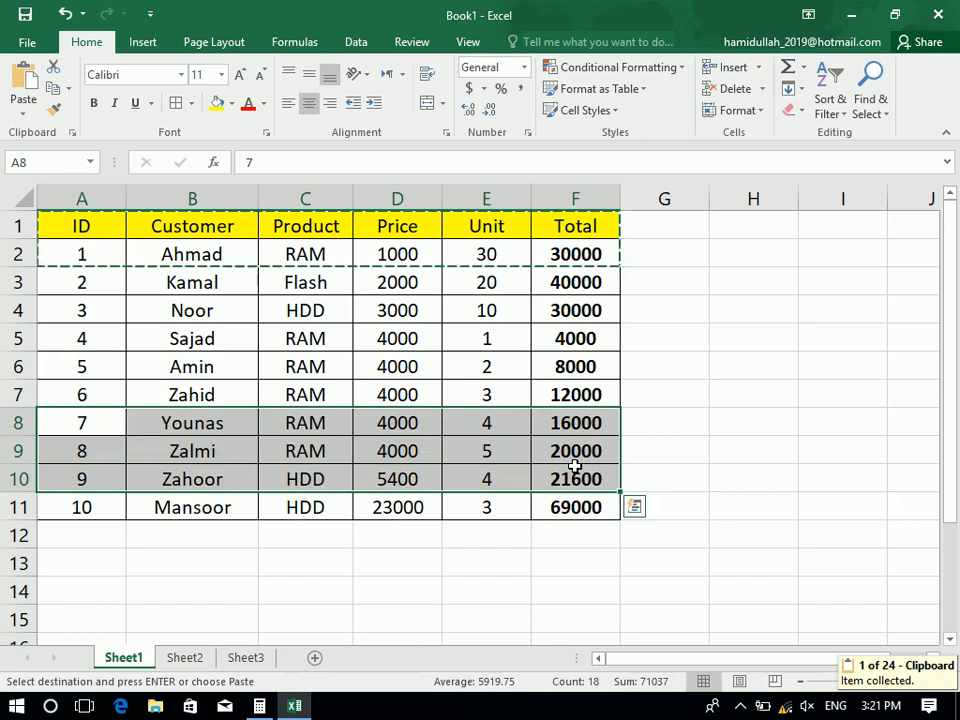
key("ctrl+c")
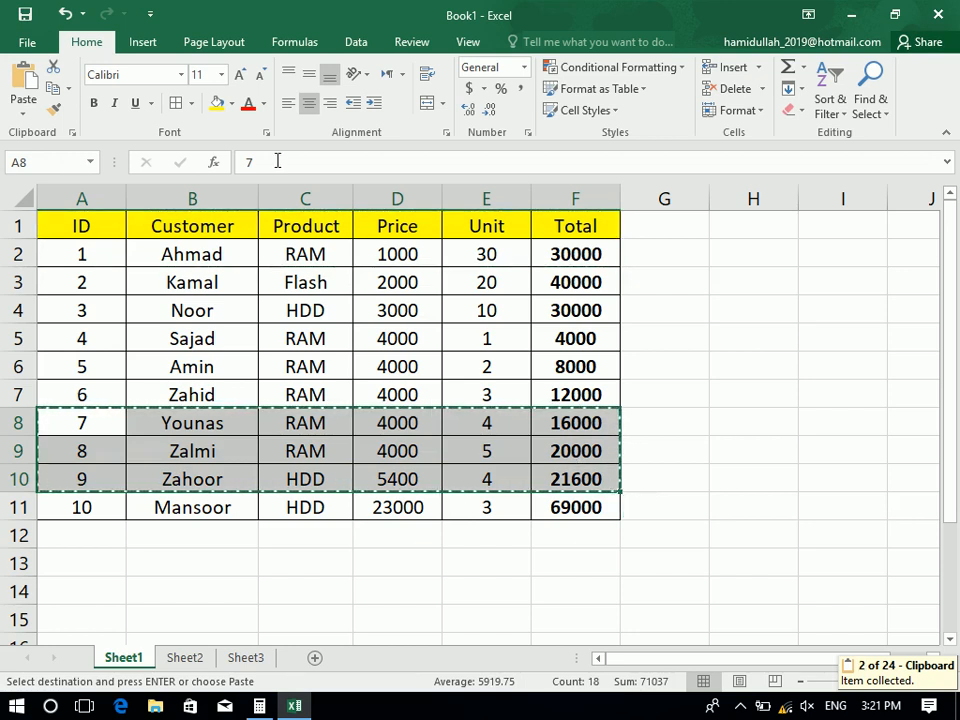
left_click(72, 132)
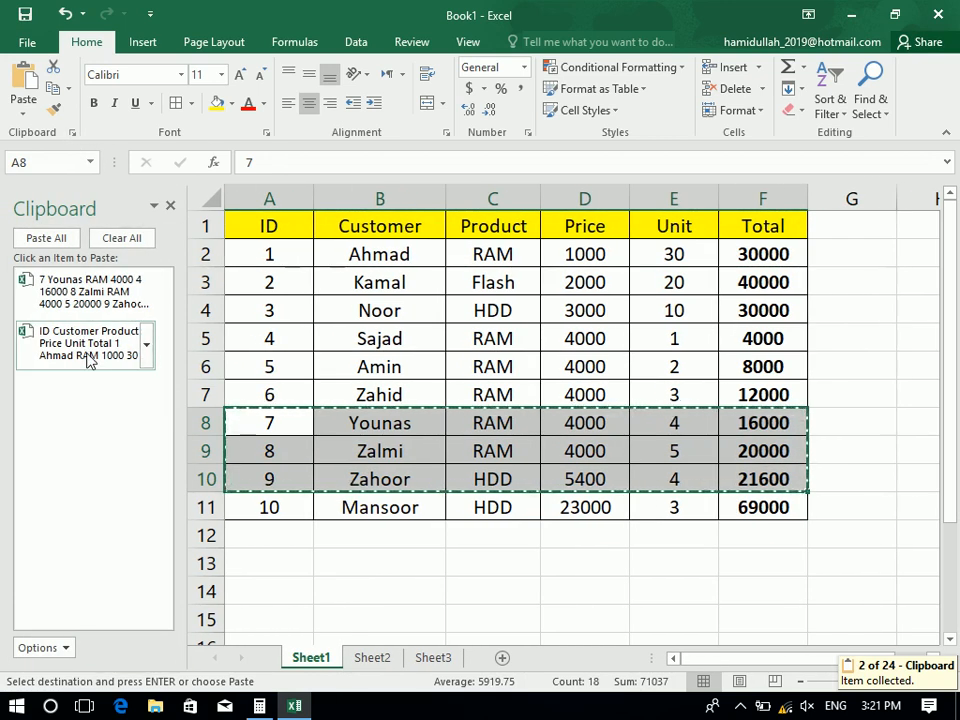
left_click(122, 240)
Close and reopen the Clipboard pane and display its Options list
left_click(52, 650)
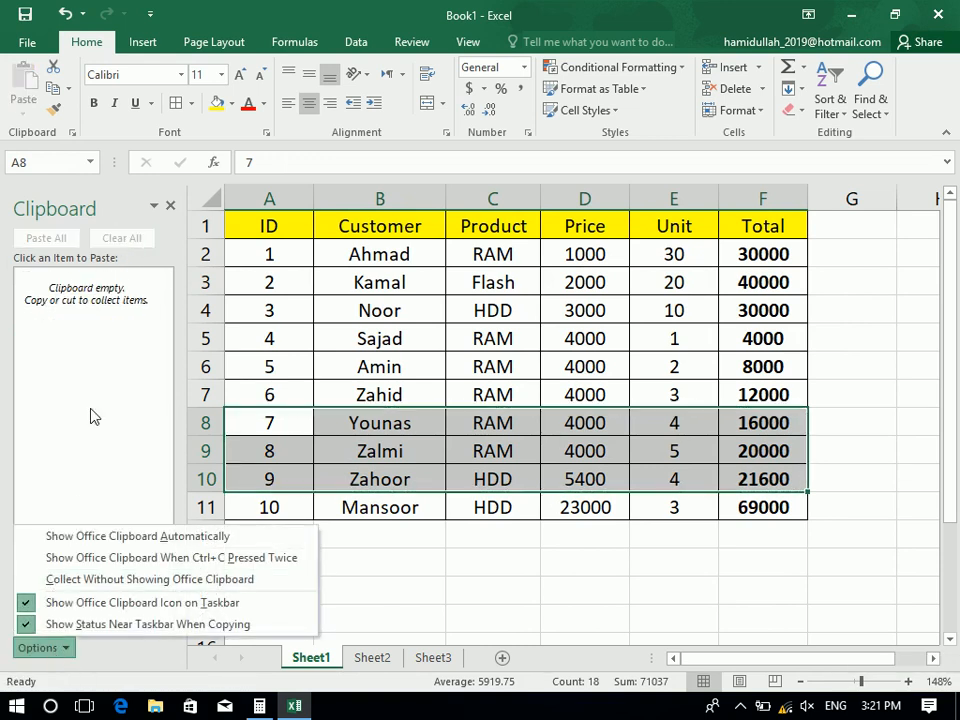
left_click(171, 204)
left_click(171, 206)
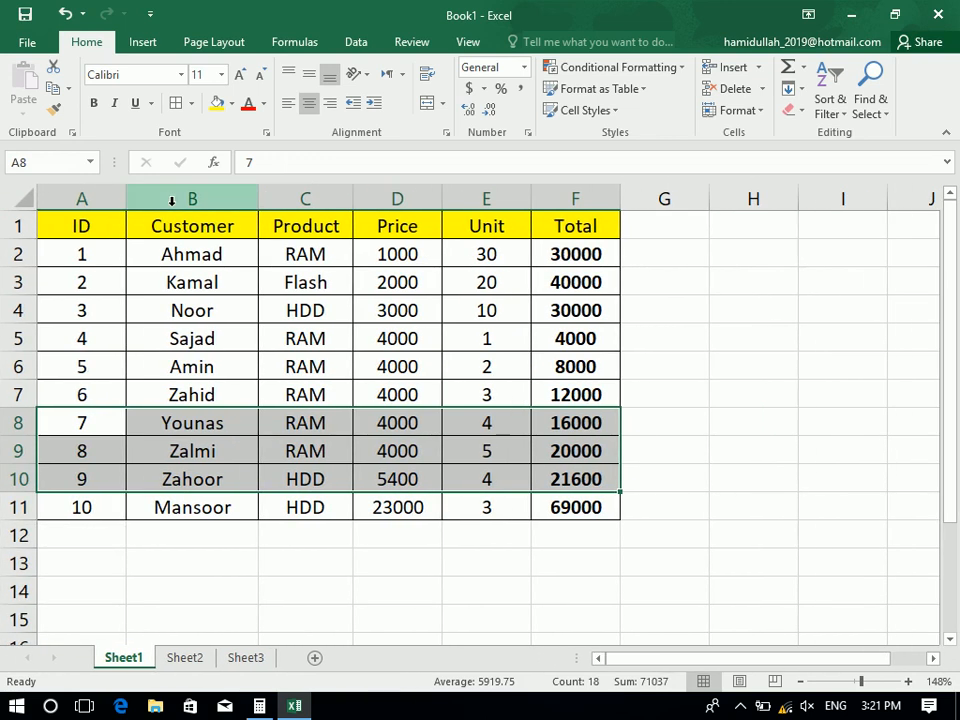
left_click(73, 133)
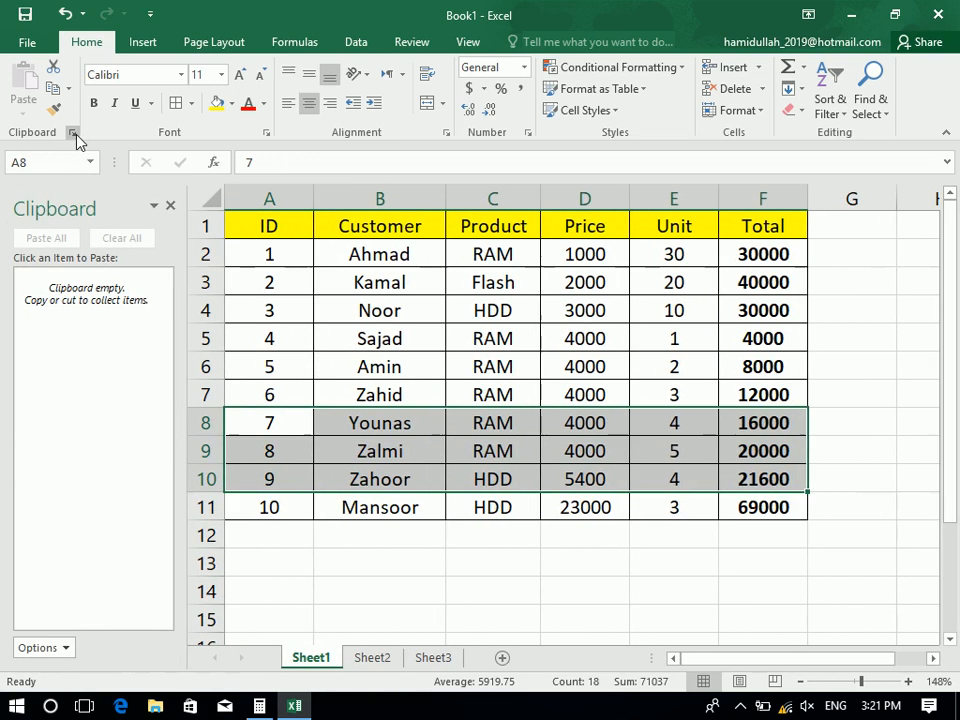
left_click(62, 645)
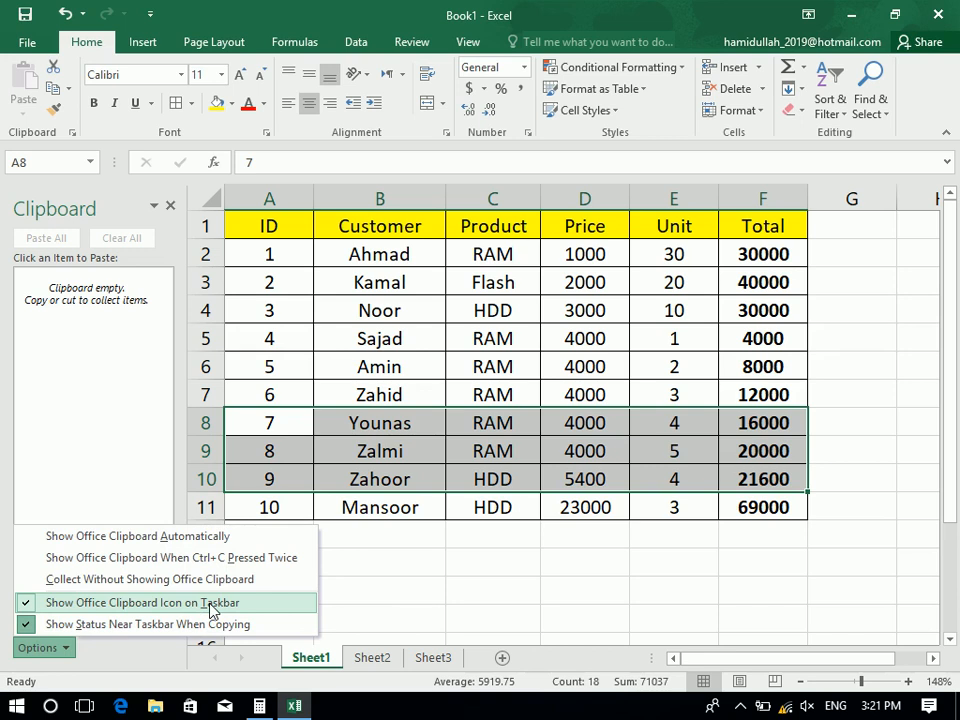
Copy A1:F2 and check the hidden taskbar icons alongside the Clipboard pane options
left_click(169, 207)
left_click_drag(106, 217, 595, 257)
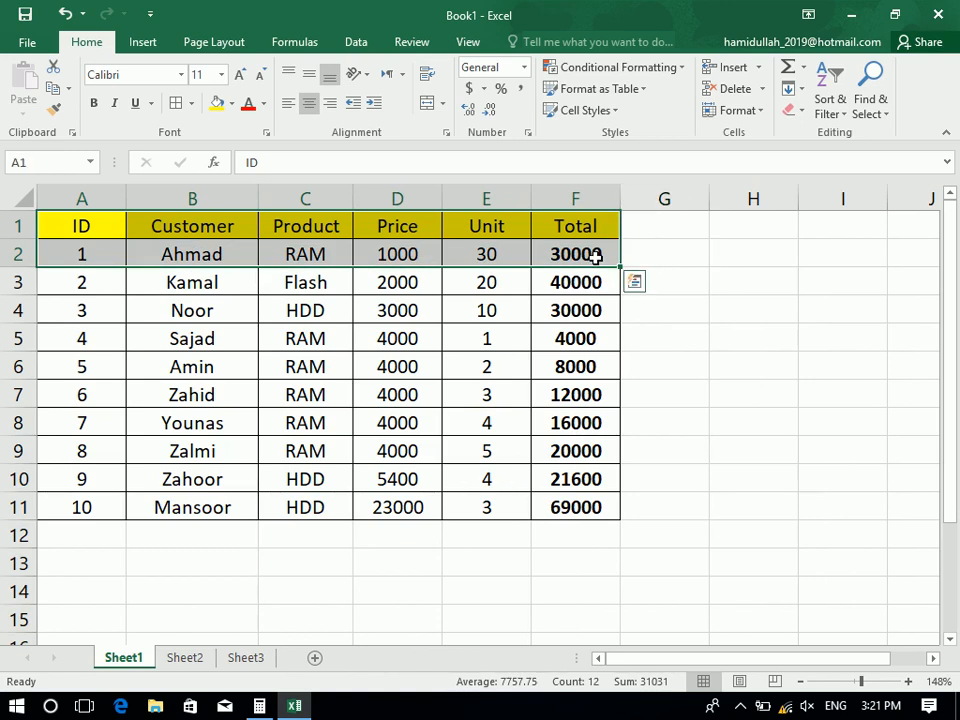
key("ctrl+c")
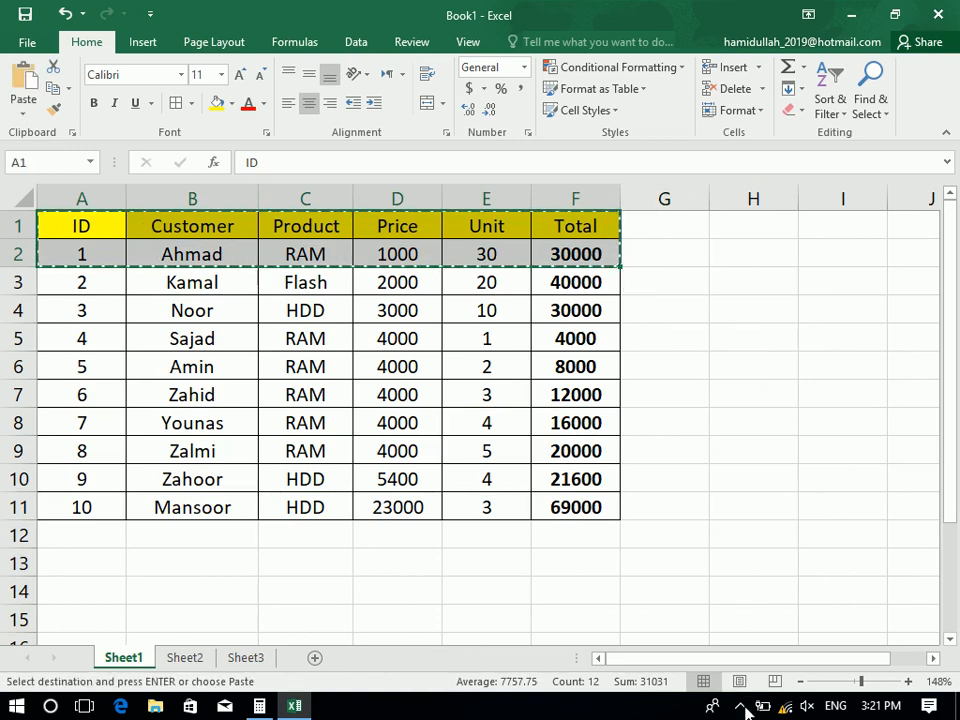
left_click(740, 707)
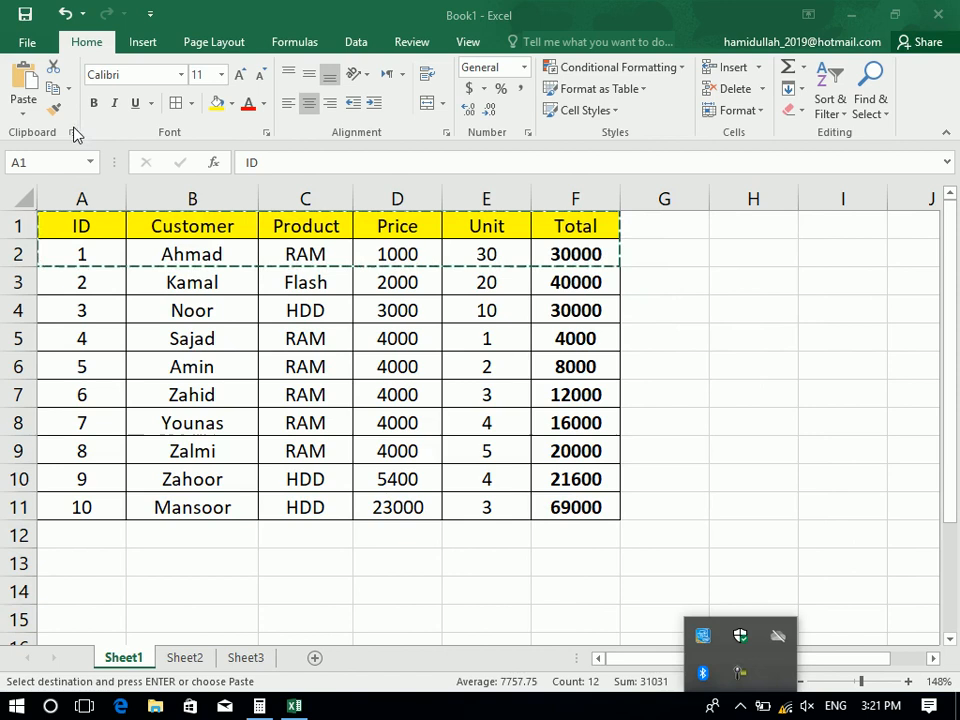
left_click(79, 138)
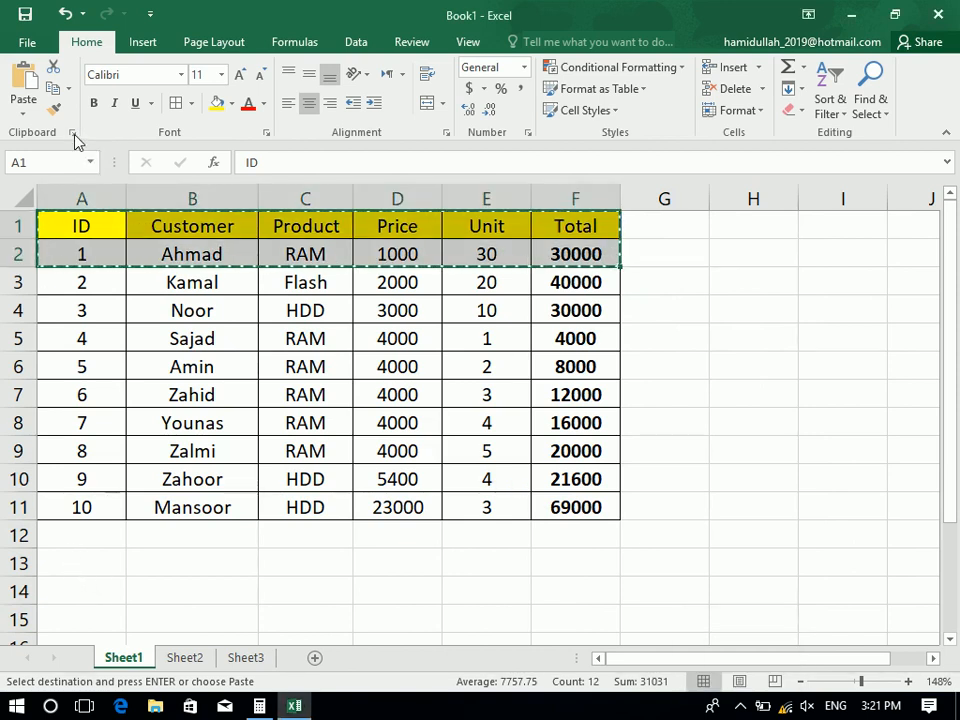
left_click(74, 134)
left_click(37, 647)
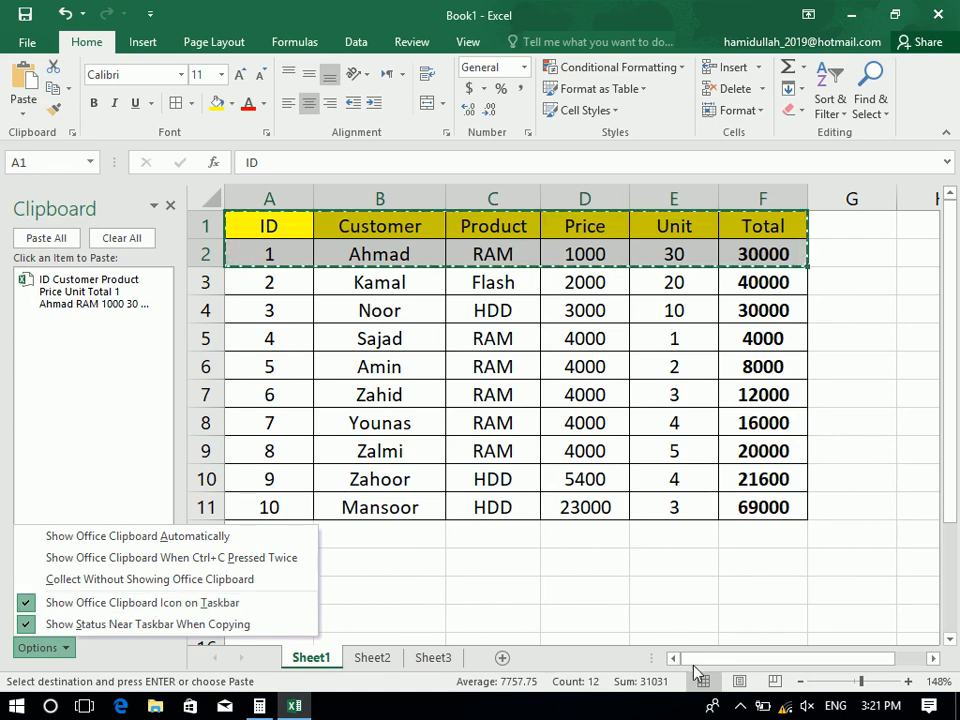
Move the Office Clipboard icon onto the taskbar and copy A1:F2 again
left_click(738, 708)
left_click_drag(758, 690, 756, 704)
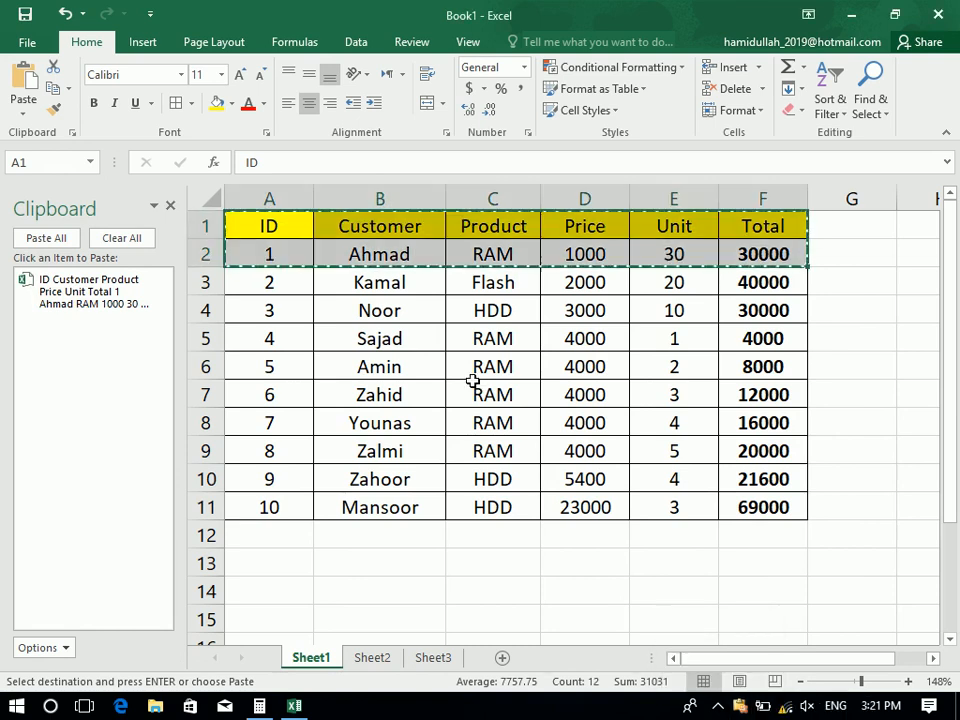
left_click(135, 243)
left_click_drag(240, 226, 739, 253)
left_click(55, 89)
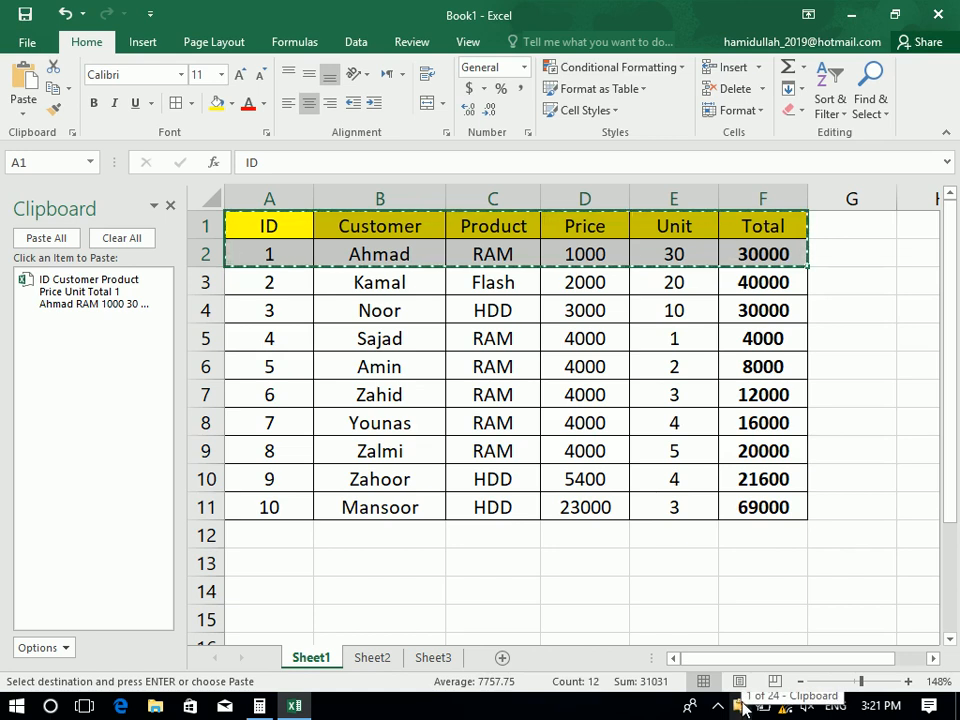
Empty the Clipboard, toggle Show Office Clipboard Icon on Taskbar off and back on
left_click(146, 239)
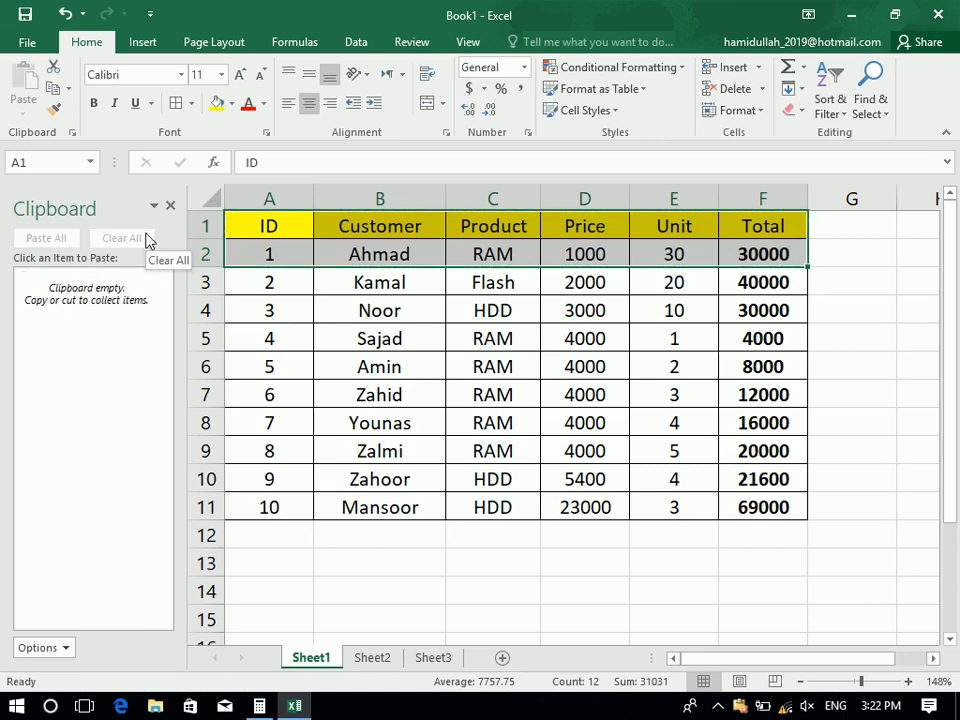
left_click(36, 651)
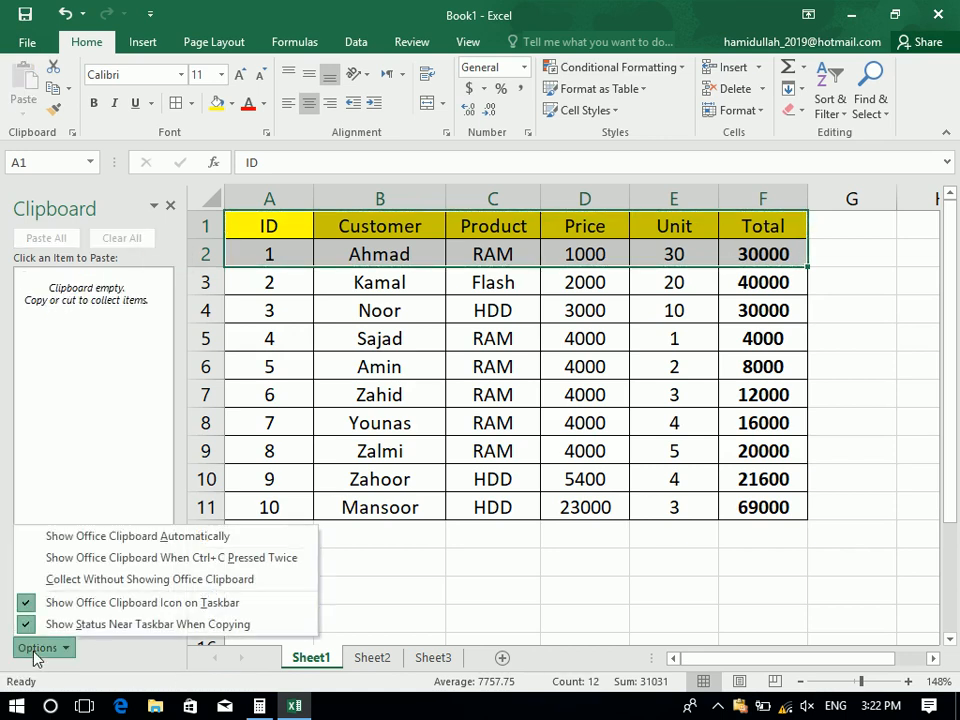
left_click(75, 605)
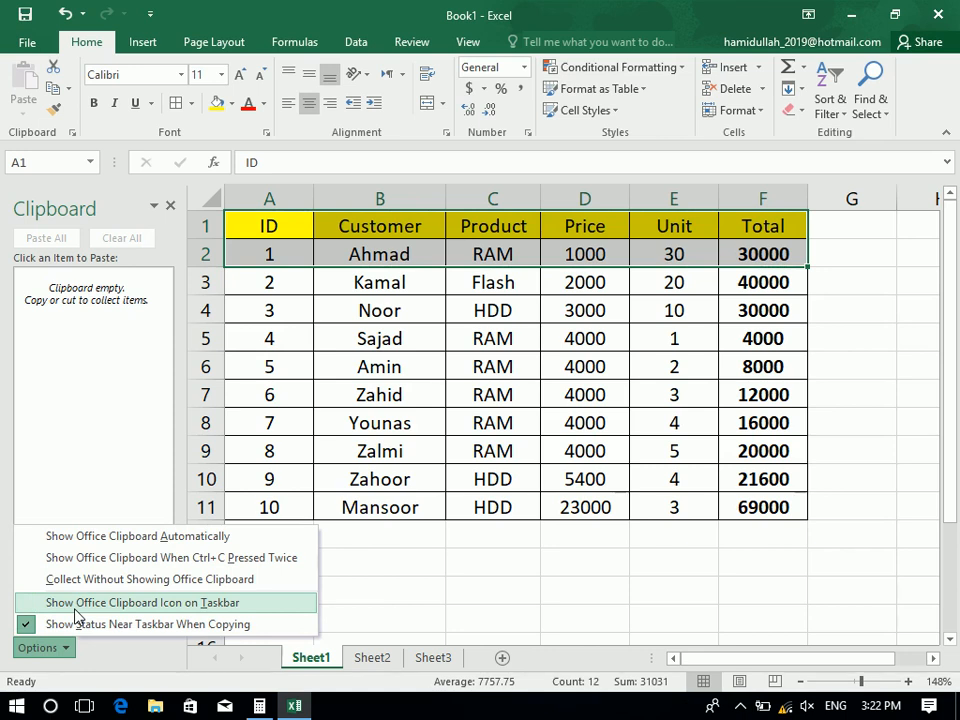
left_click(75, 608)
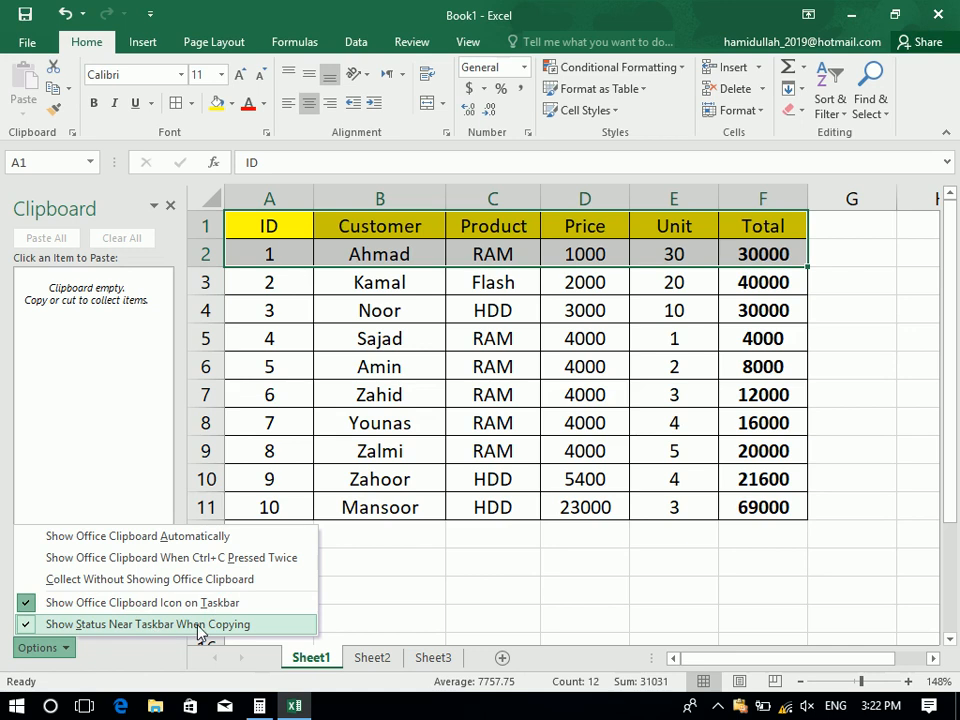
left_click(173, 212)
left_click(171, 208)
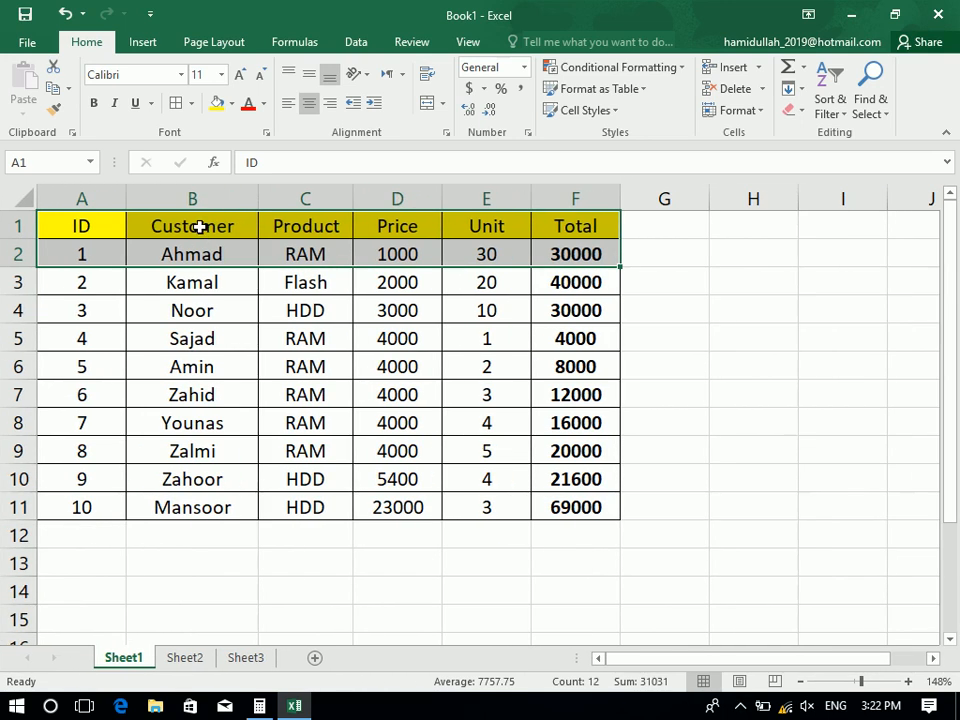
Collect the header and first row, rows 4–6, and rows A10:F11 in the Clipboard pane
left_click(53, 88)
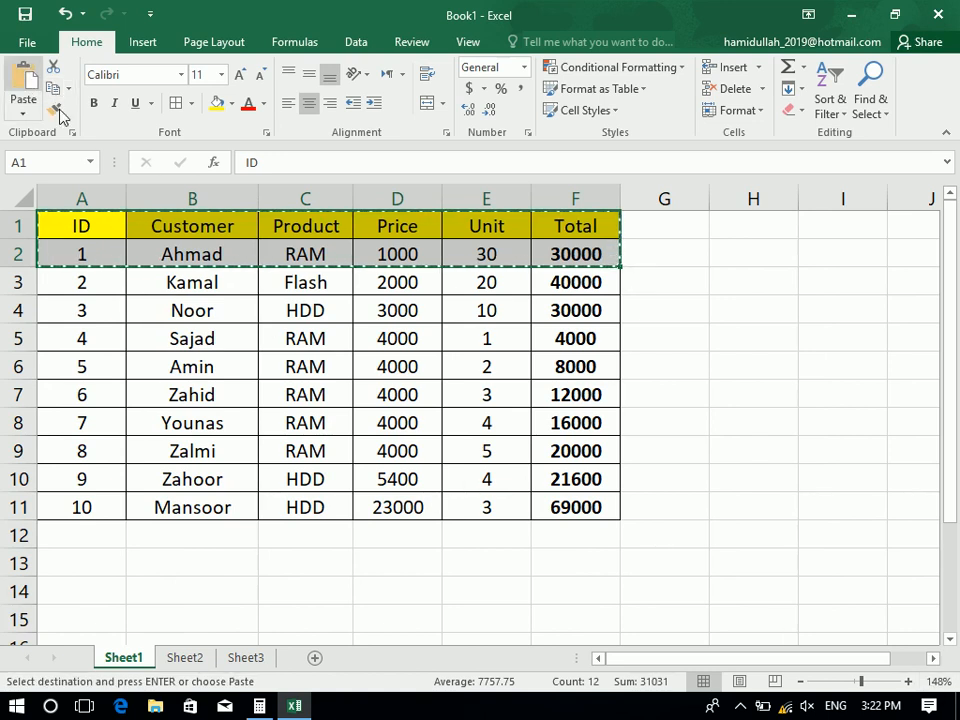
left_click(72, 132)
left_click_drag(268, 325, 765, 362)
left_click(53, 88)
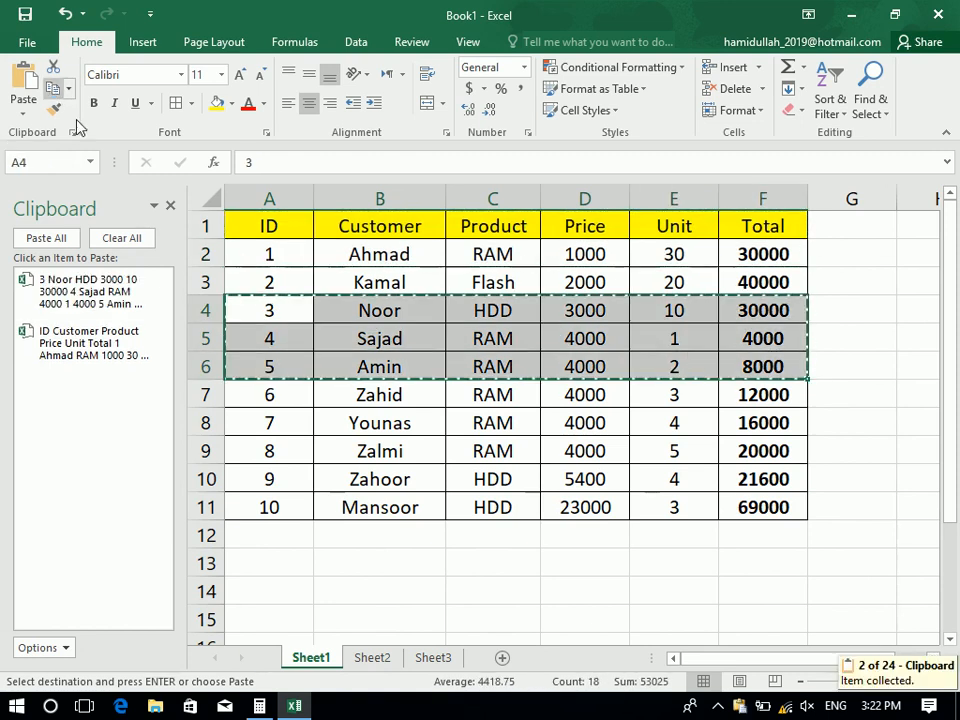
left_click_drag(302, 482, 748, 508)
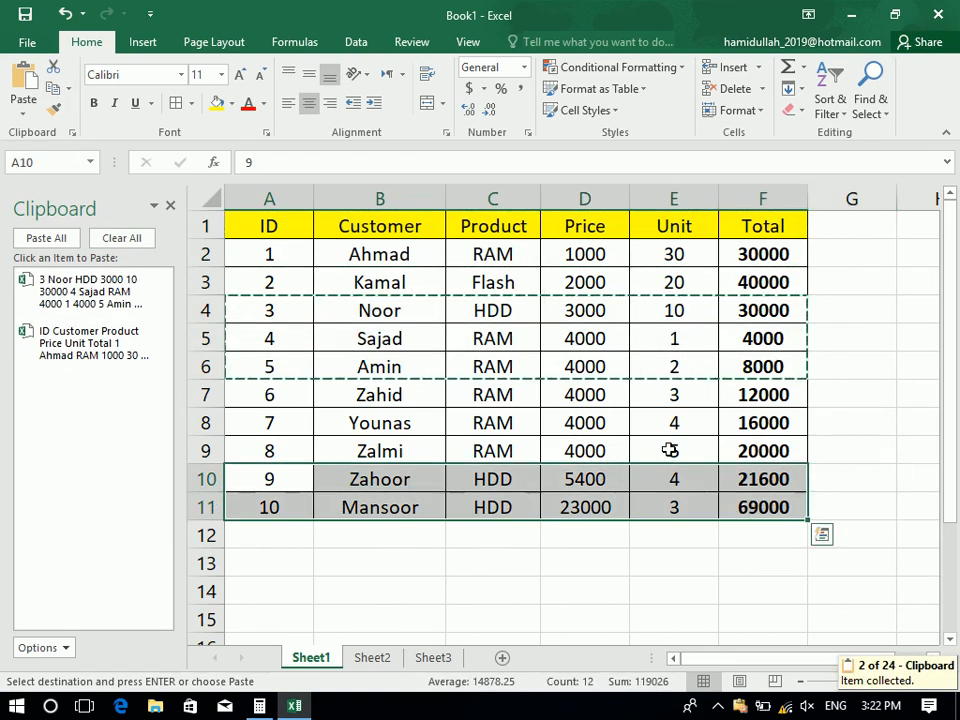
left_click(52, 85)
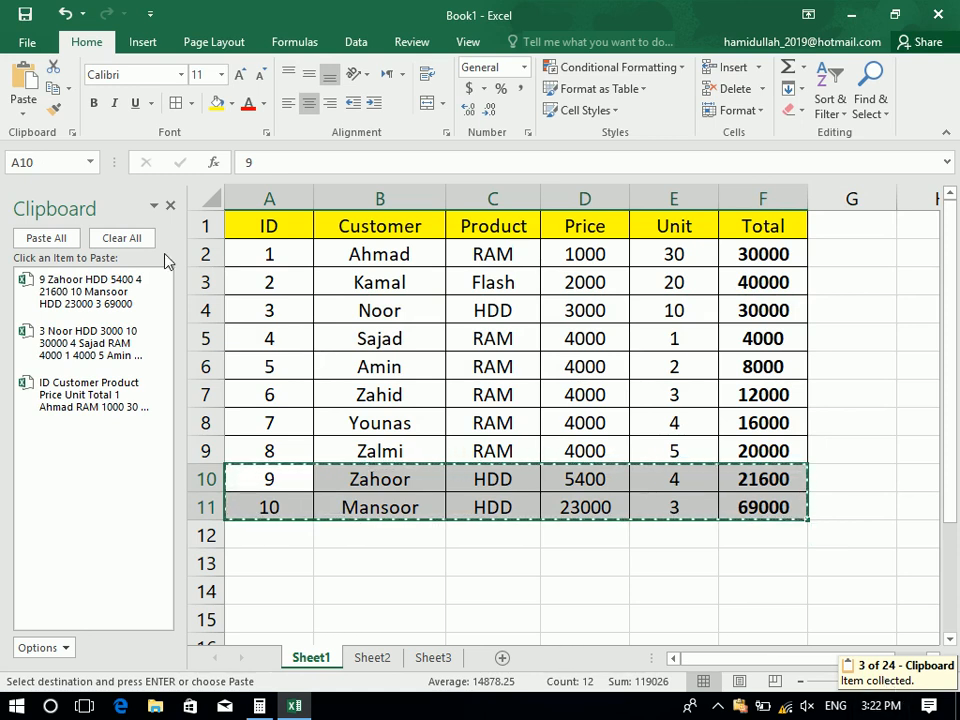
Clear the Clipboard and turn off Show Status Near Taskbar When Copying
left_click(128, 238)
left_click(60, 648)
left_click(60, 648)
left_click(60, 646)
left_click(58, 624)
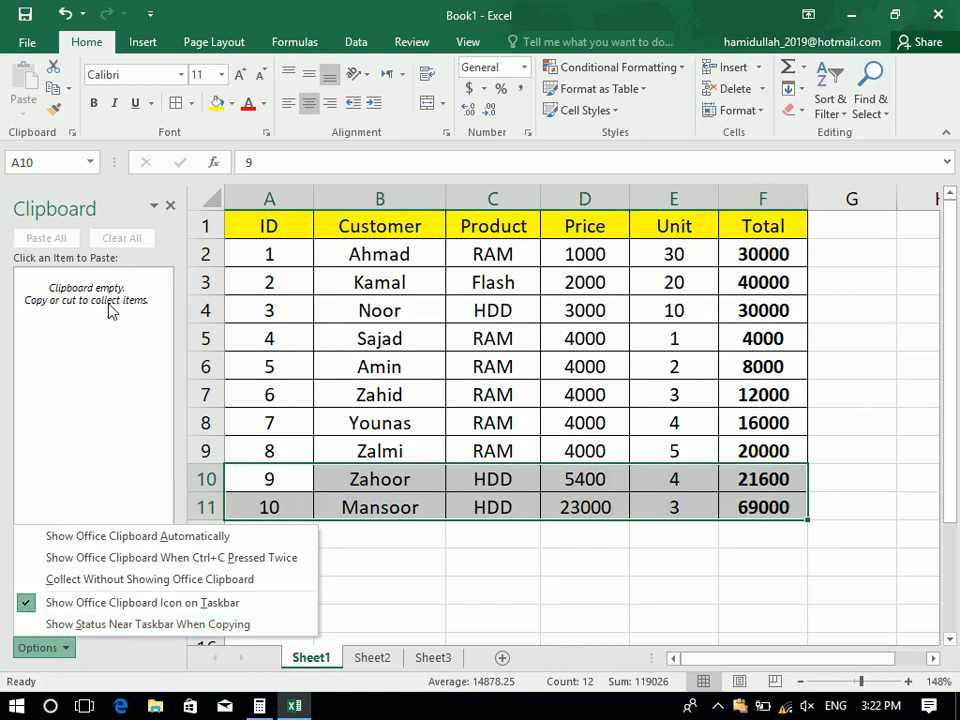
left_click(171, 205)
Copy A1:F3, rows 7–10 and A4:E5, then reopen the Clipboard pane
left_click_drag(70, 226, 594, 272)
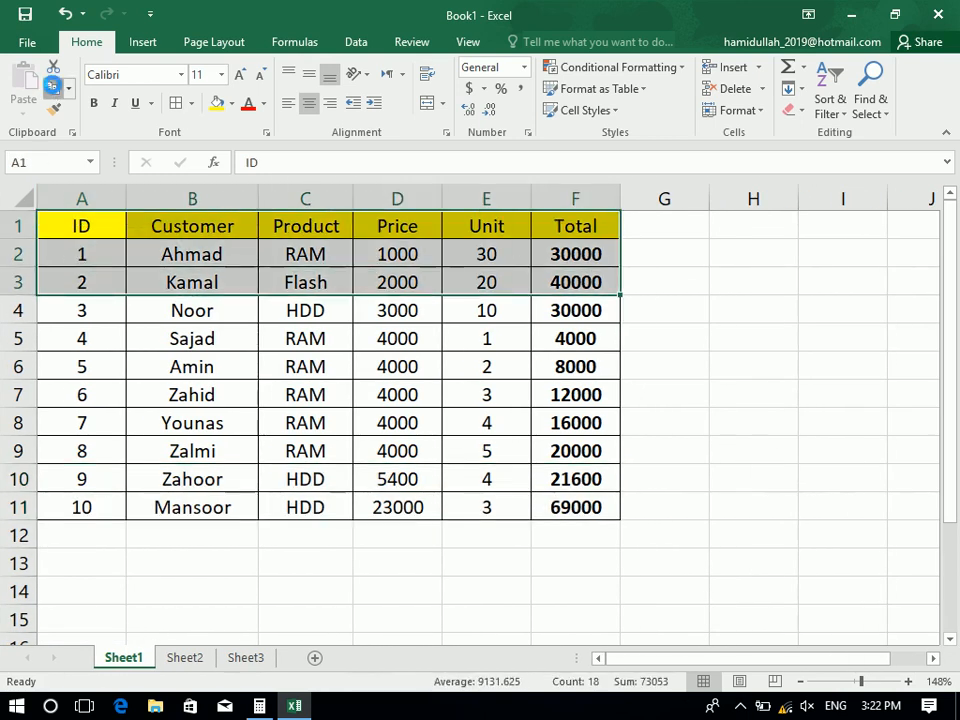
left_click(53, 88)
left_click_drag(103, 384, 574, 482)
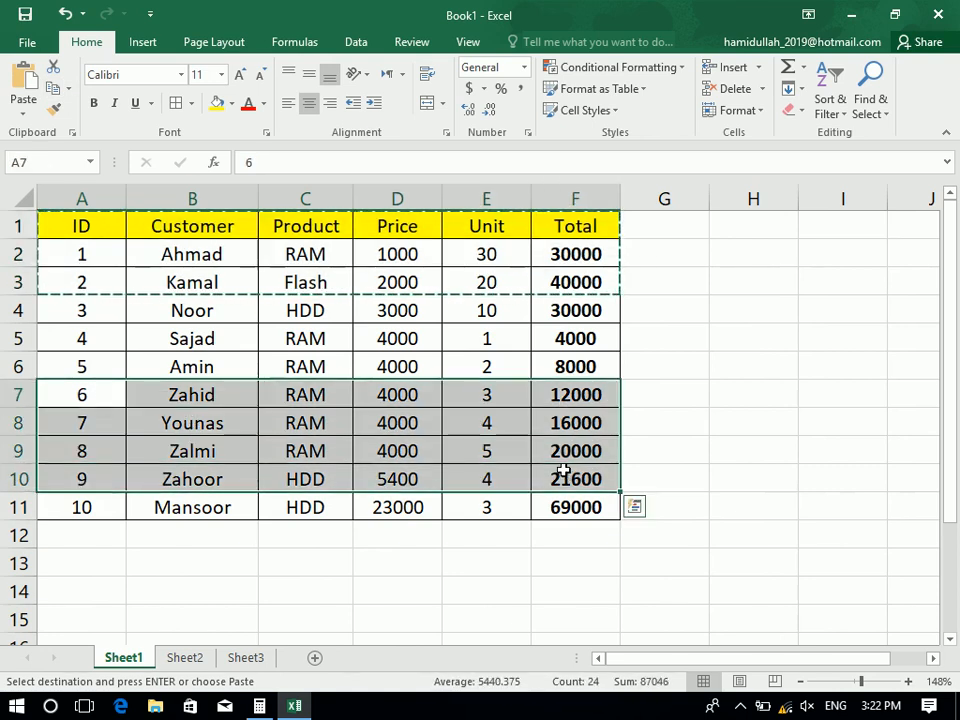
left_click(54, 91)
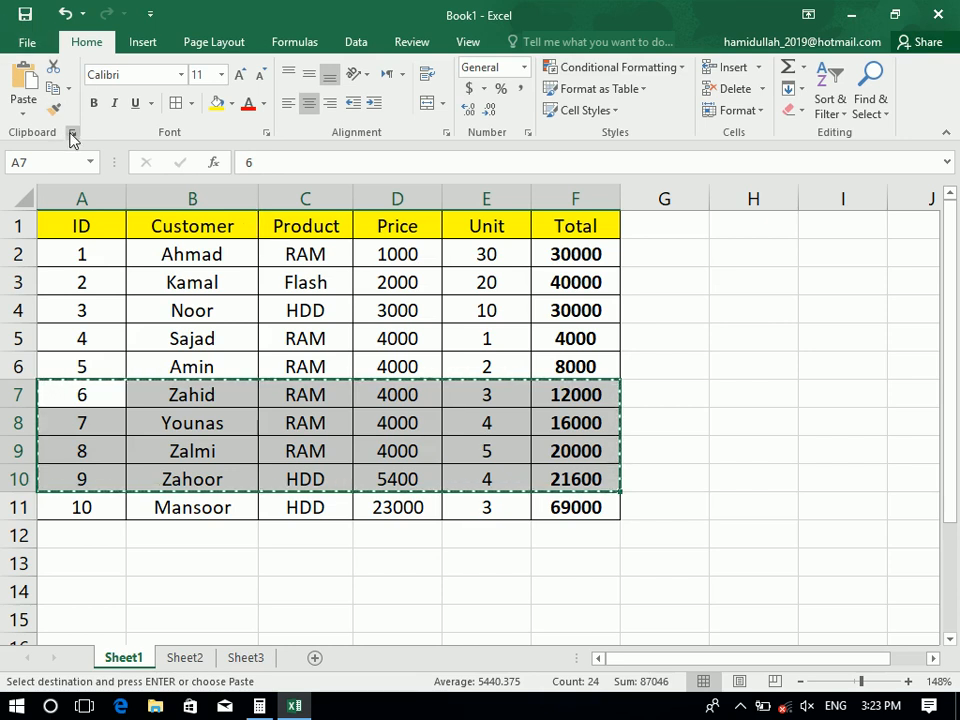
left_click_drag(80, 310, 476, 332)
key("ctrl+c")
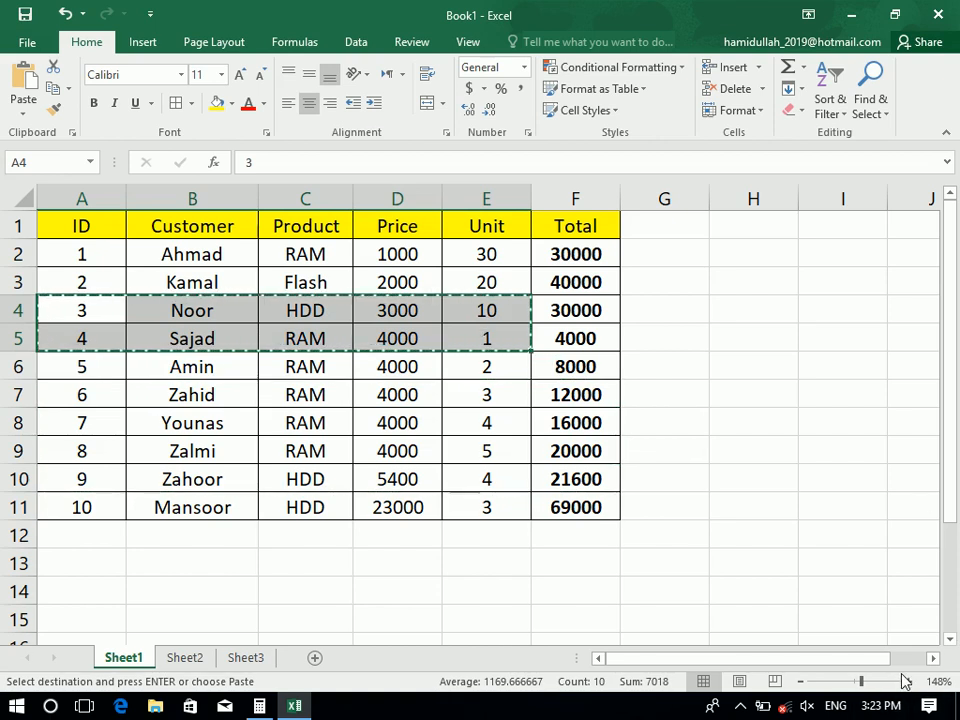
double_click(264, 280)
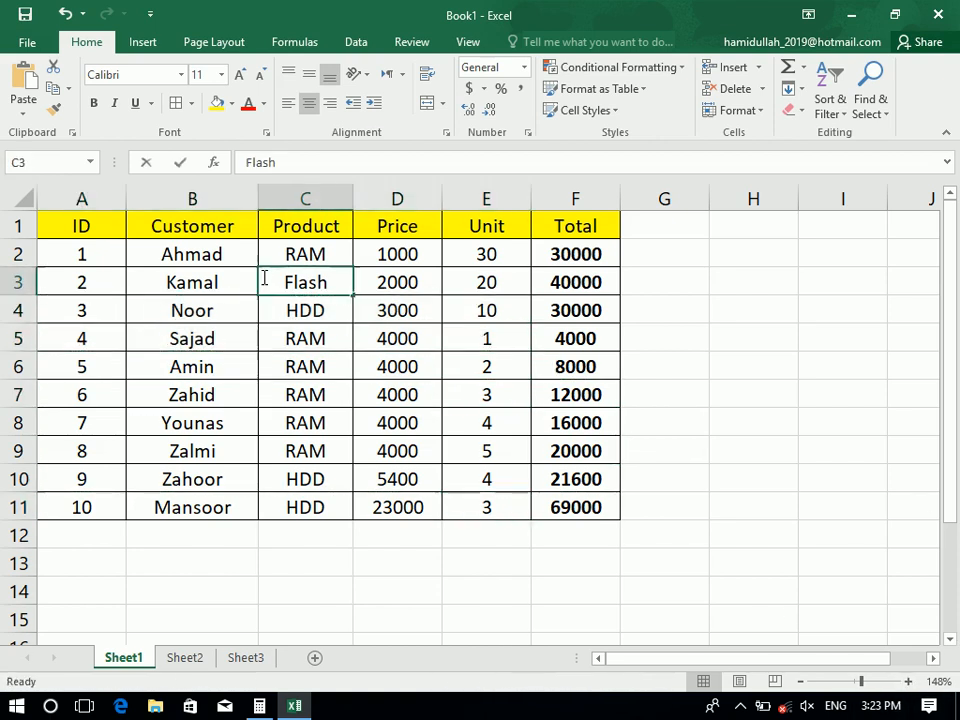
left_click(164, 259)
left_click(72, 132)
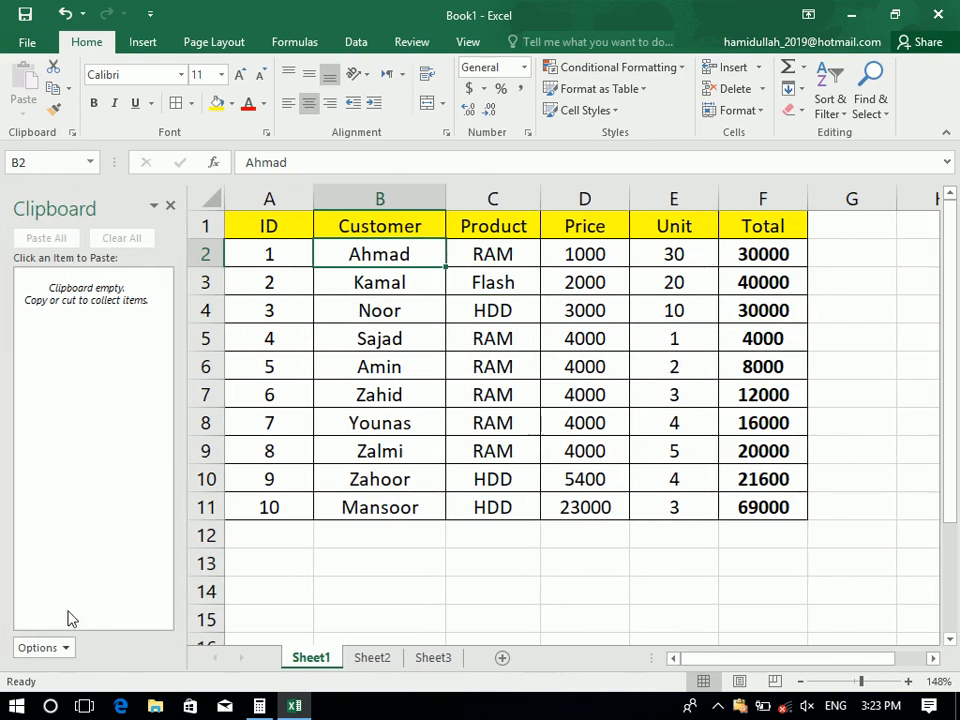
left_click(65, 643)
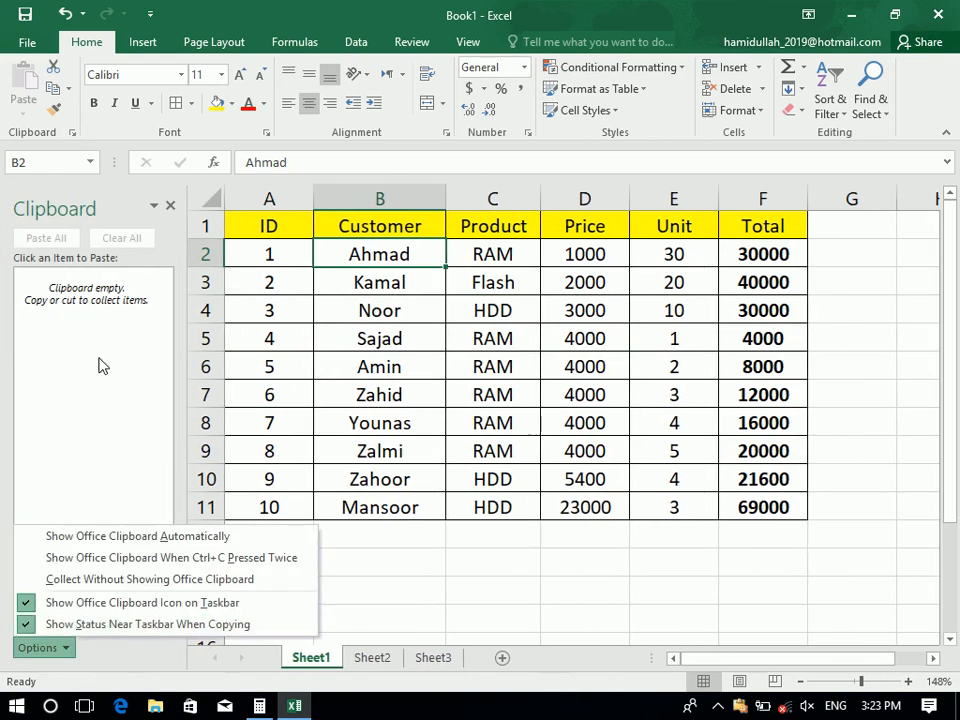
left_click(269, 254)
left_click_drag(258, 226, 741, 281)
left_click(50, 88)
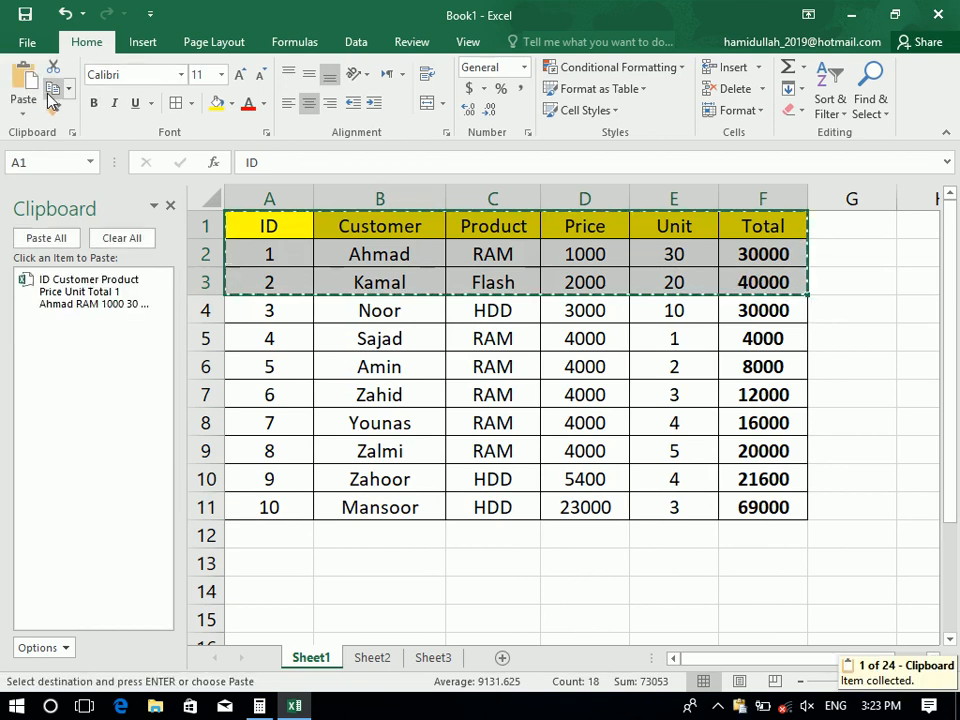
left_click(62, 645)
left_click(73, 645)
left_click_drag(238, 455, 797, 482)
key("ctrl+c")
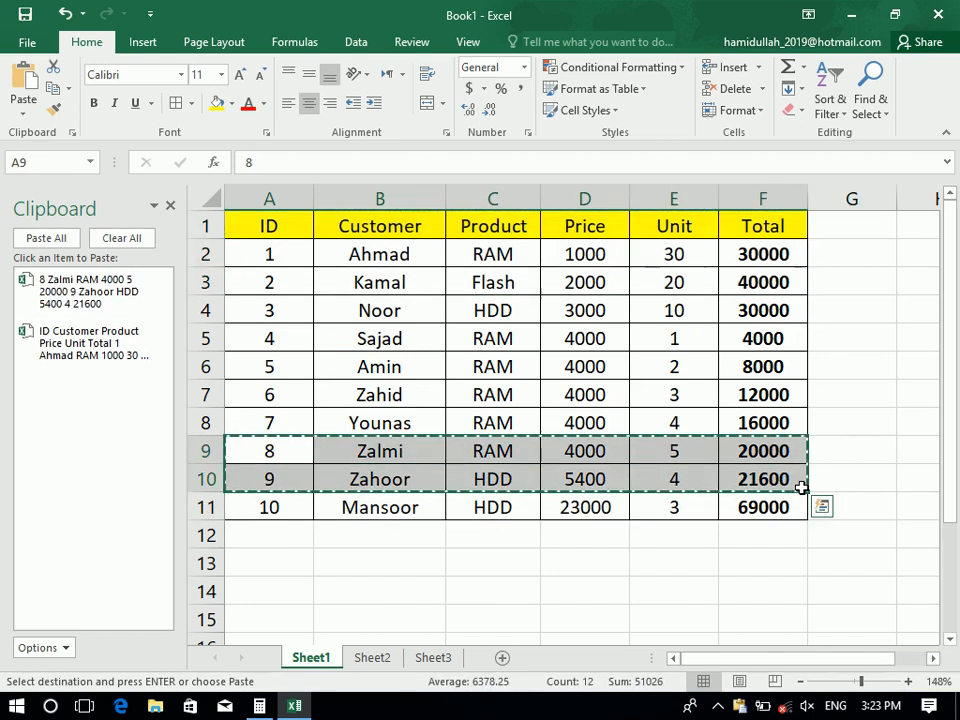
key("ctrl+v")
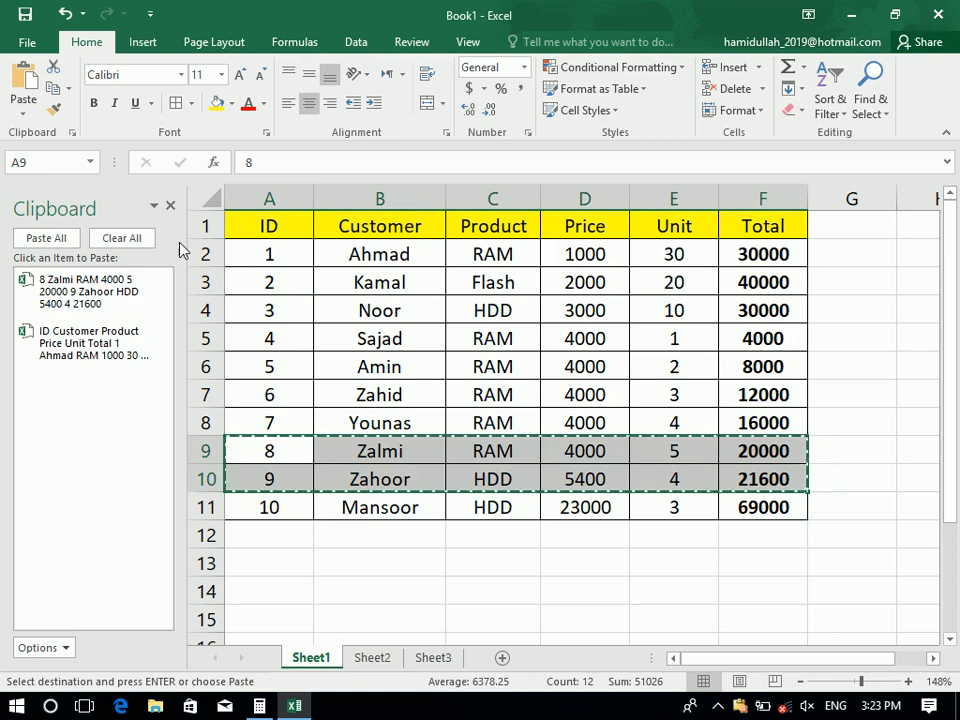
left_click(112, 238)
left_click(170, 208)
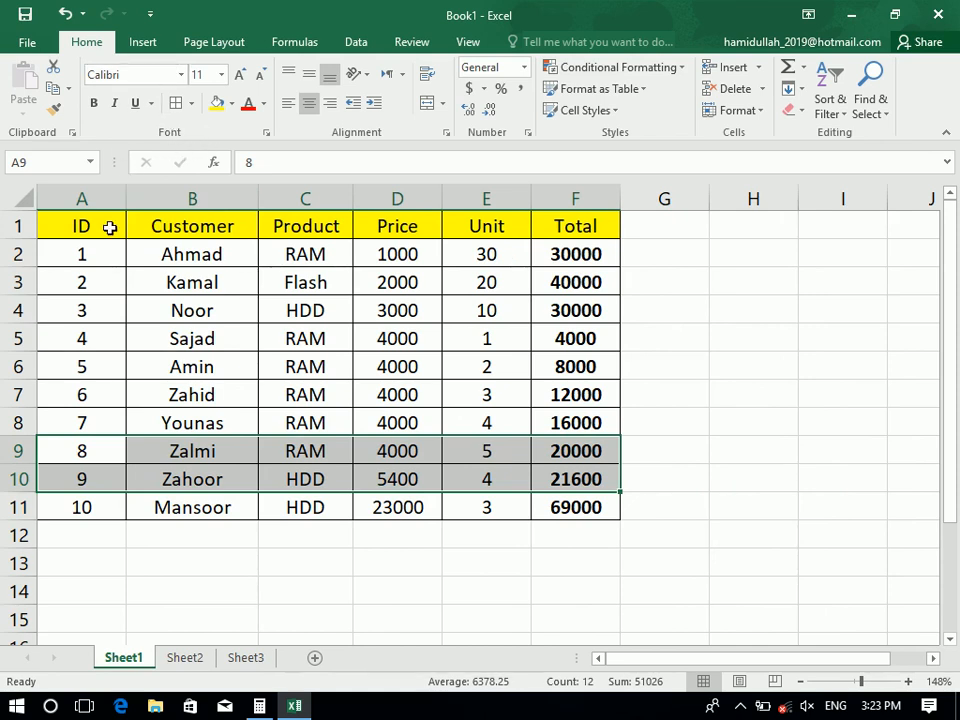
Set the header row A1:F1 font to Arial
left_click_drag(107, 225, 593, 211)
left_click(133, 75)
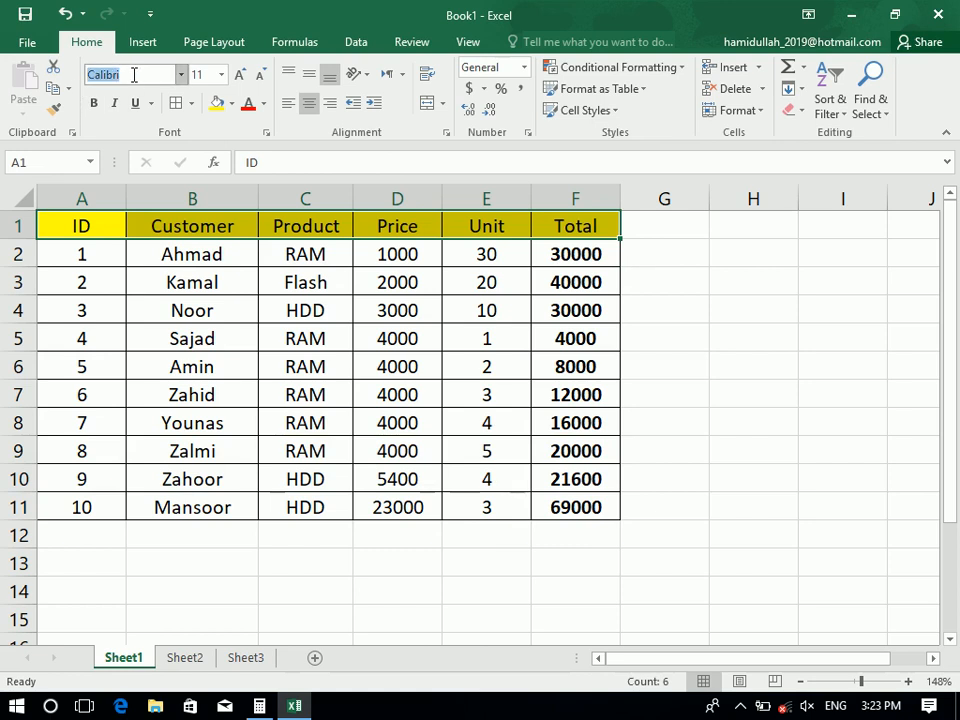
type("Arial")
key("Return")
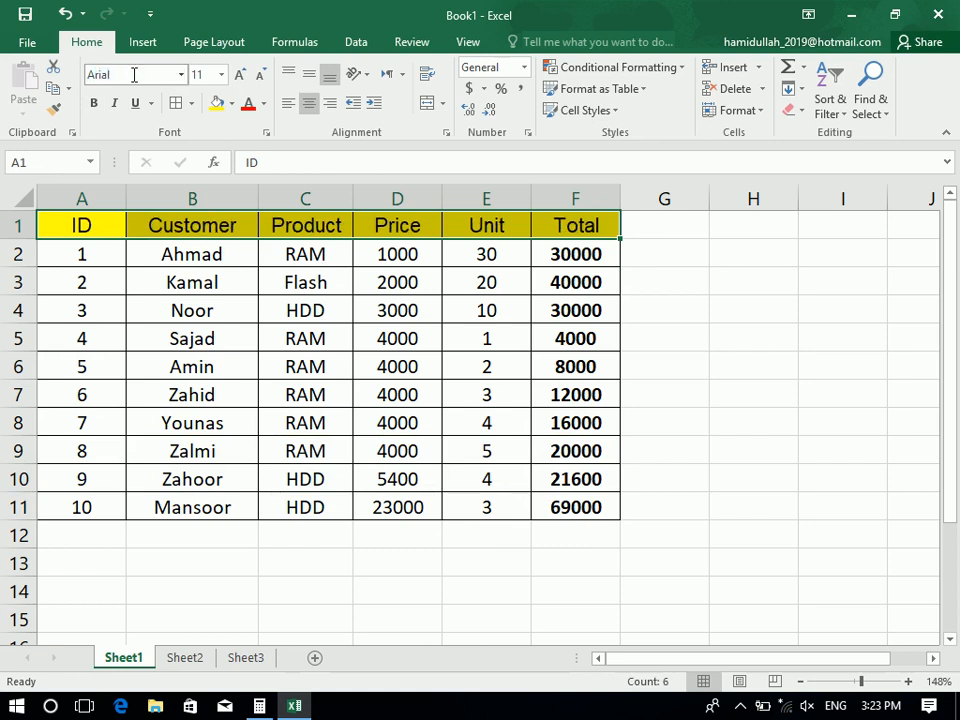
Try 12 pt and larger sizes, then settle the header text at 10 pt
left_click(233, 78)
left_click(222, 77)
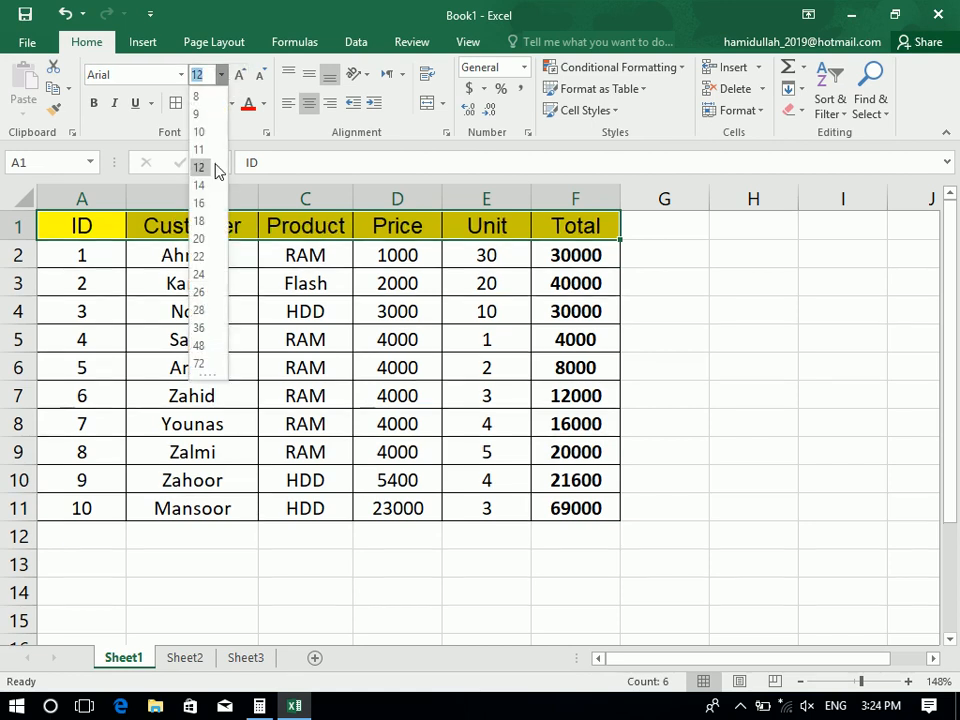
left_click(198, 167)
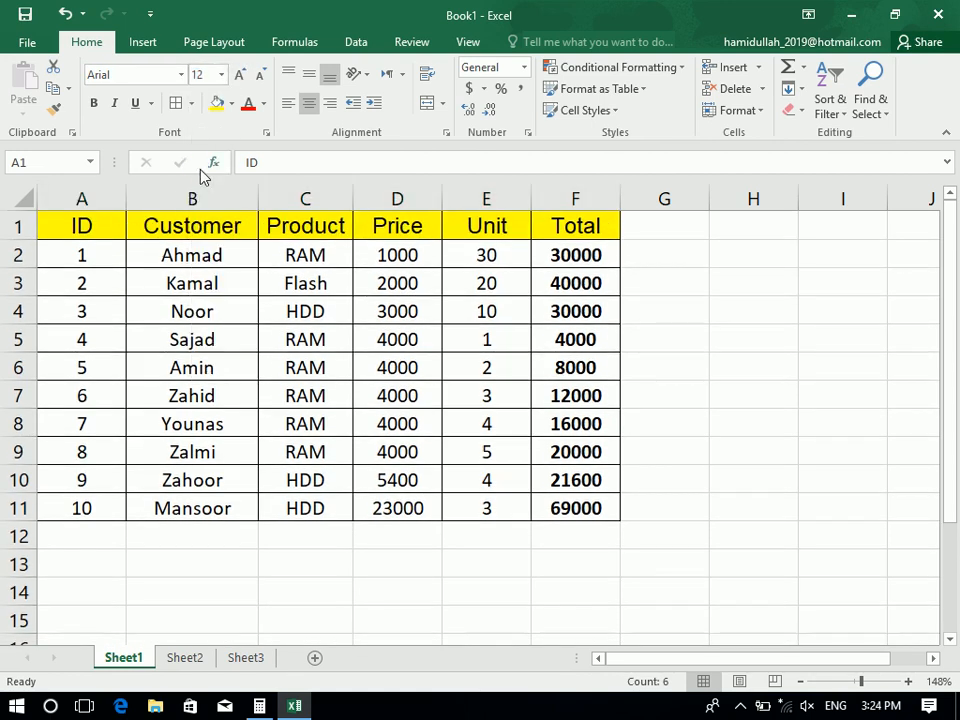
left_click(239, 75)
left_click(239, 75)
left_click(239, 75)
left_click(262, 76)
left_click(262, 76)
left_click(262, 76)
left_click(262, 76)
left_click(262, 76)
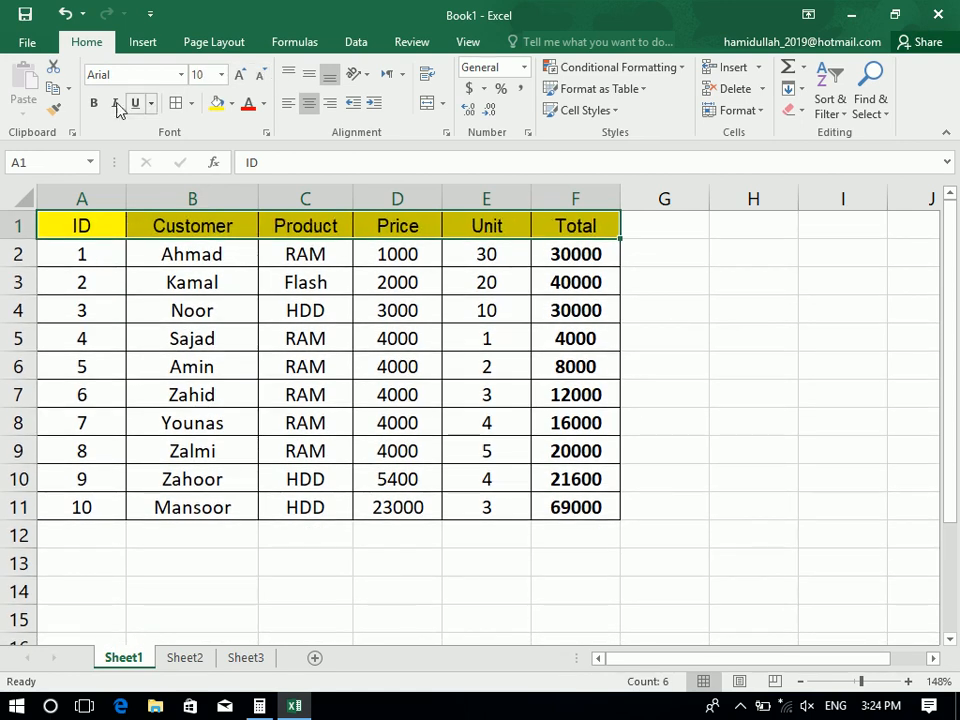
Try underline, italic and double underline on the header, removing each again
left_click(135, 104)
left_click(119, 105)
left_click(131, 105)
left_click(117, 104)
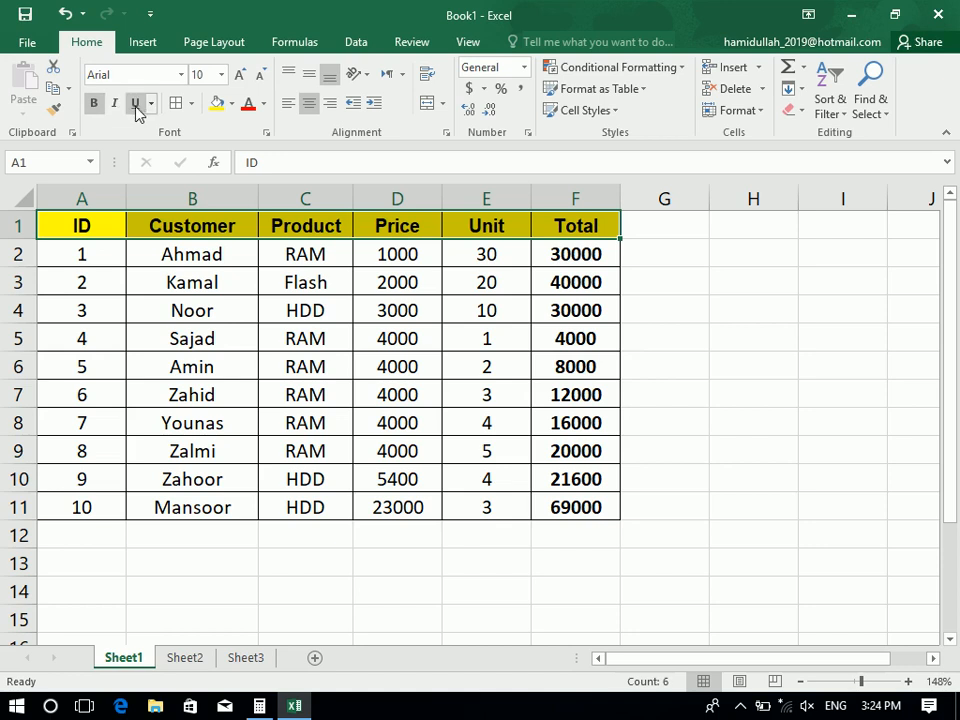
left_click(150, 104)
left_click(165, 150)
left_click(138, 106)
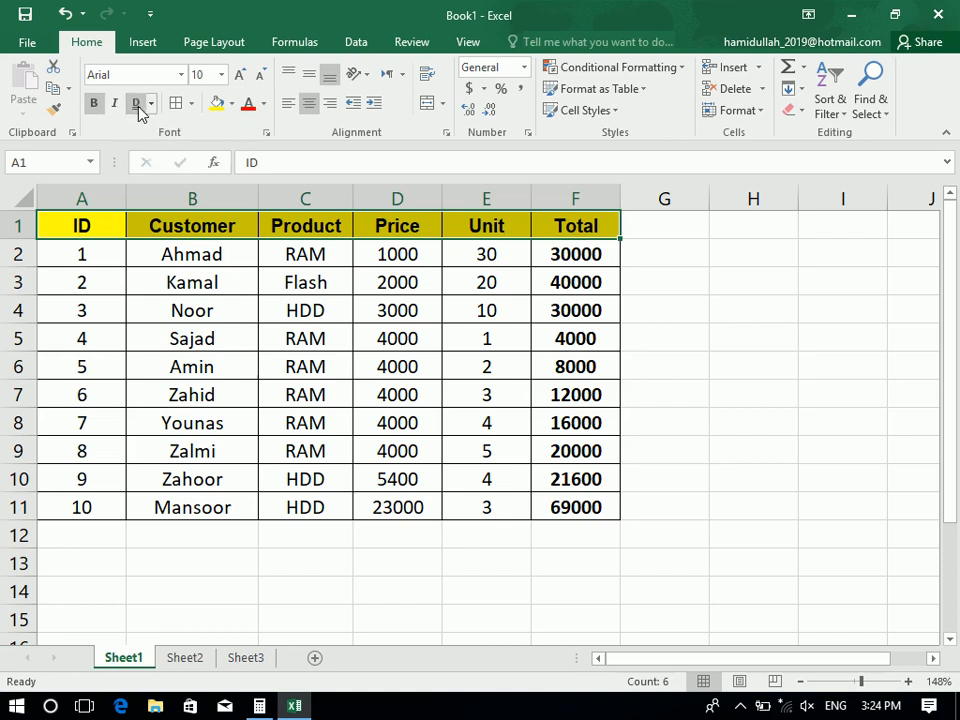
left_click(190, 104)
left_click(124, 239)
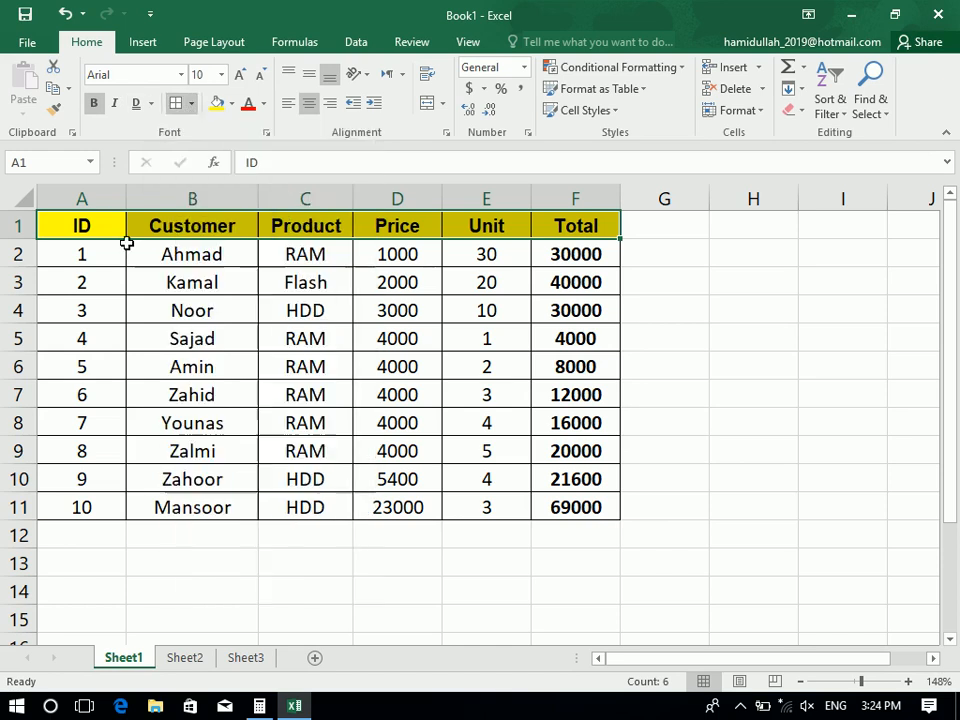
key("ctrl+a")
Remove all borders from the table A1:F11 and check the print preview
left_click(191, 106)
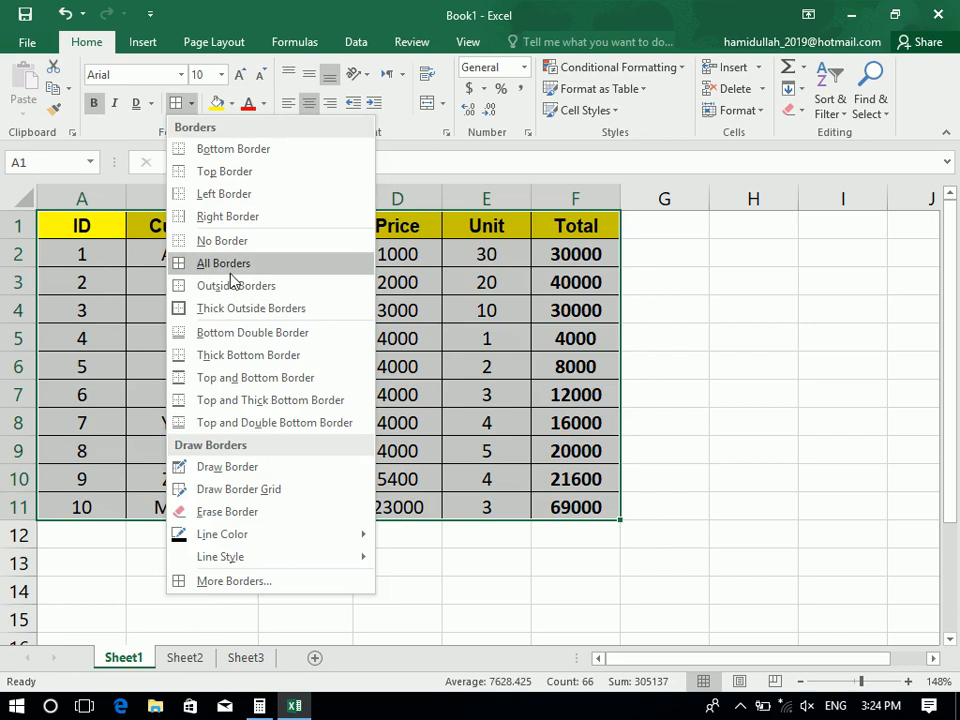
left_click(233, 240)
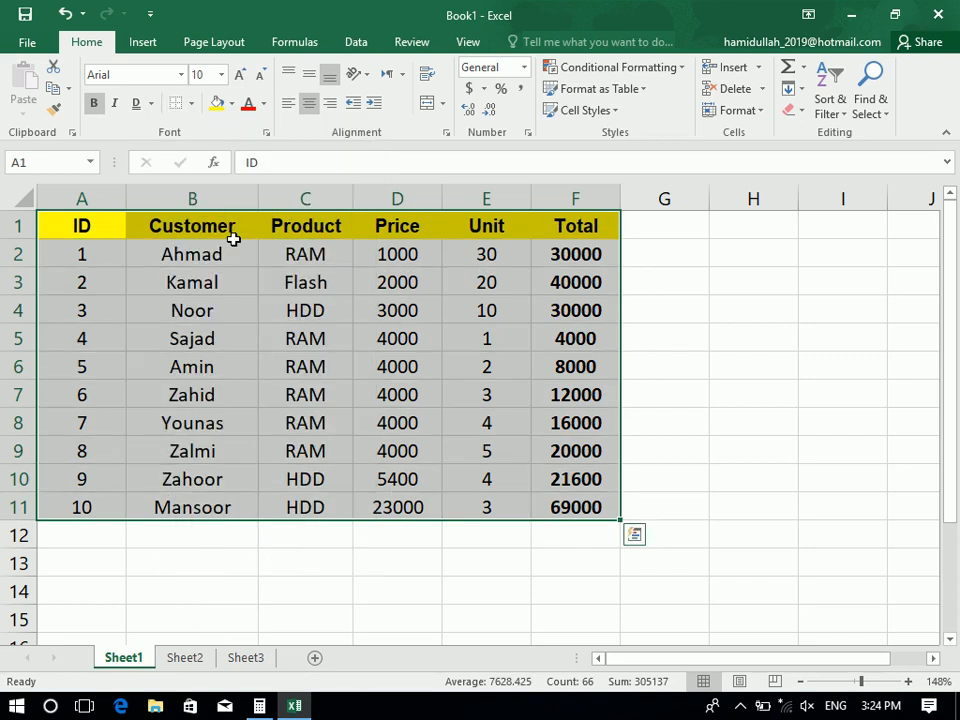
key("ctrl+p")
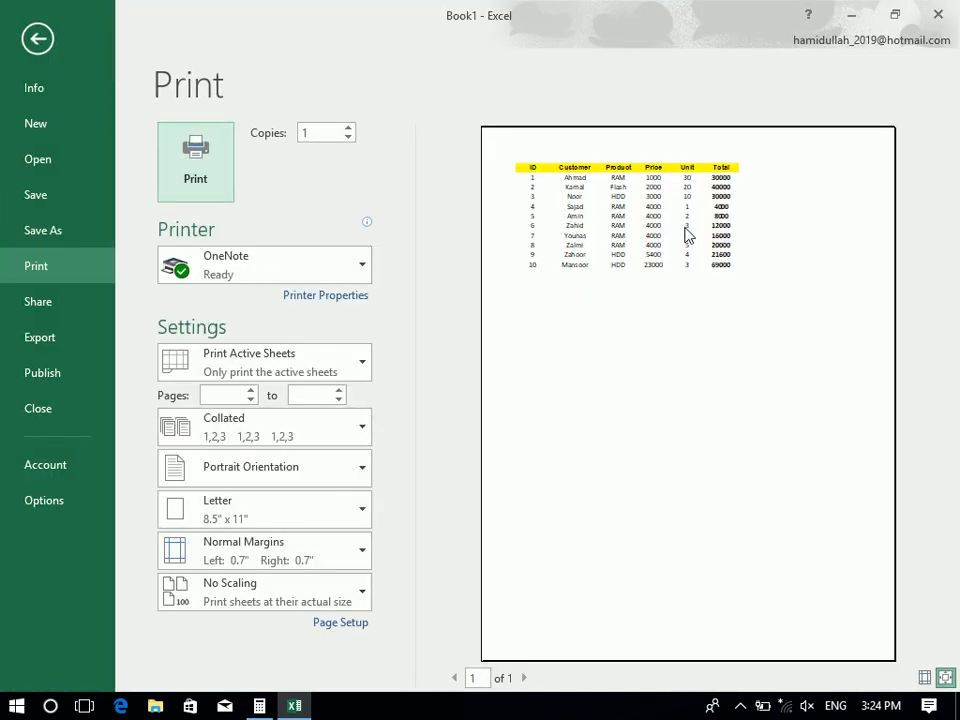
left_click(55, 43)
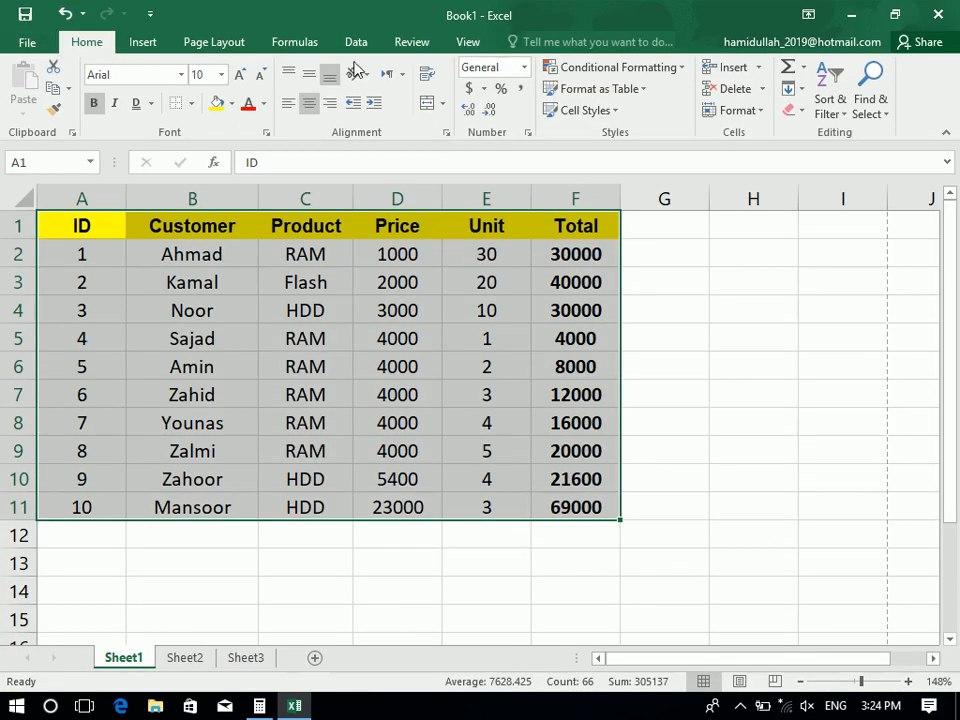
Turn Print Gridlines on, preview the page, then turn it back off
left_click(211, 46)
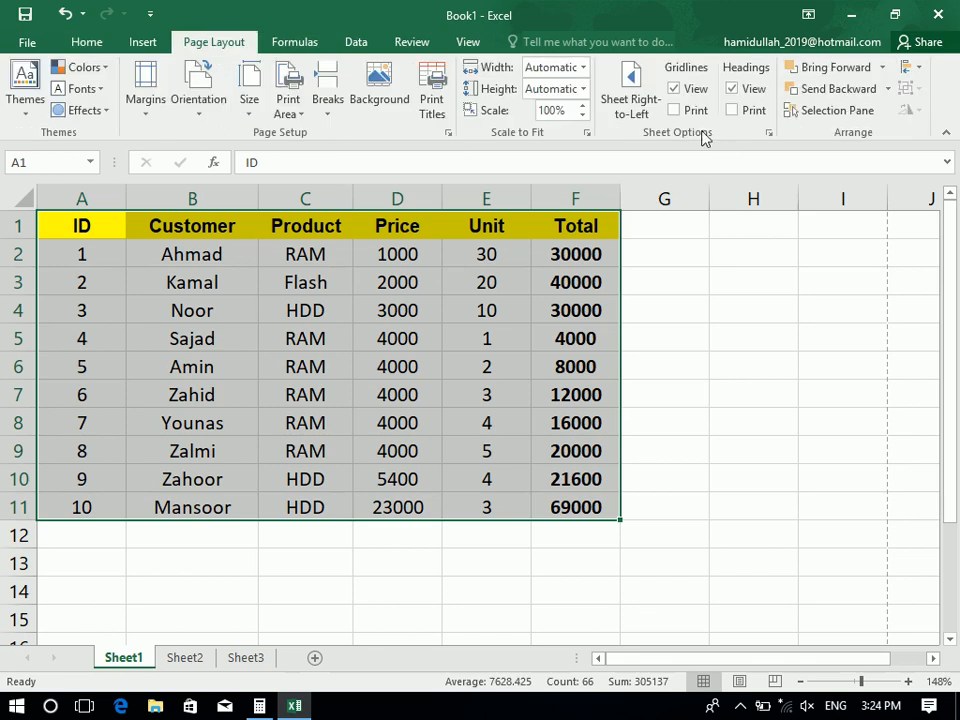
left_click(675, 111)
left_click(251, 339)
key("ctrl+p")
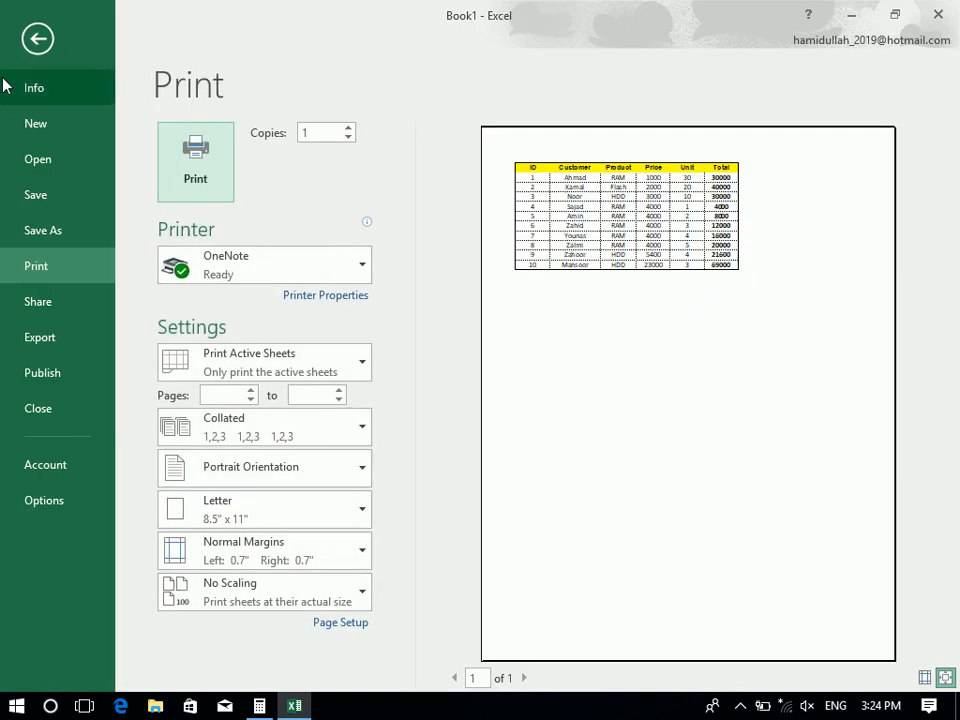
left_click(38, 45)
left_click(674, 110)
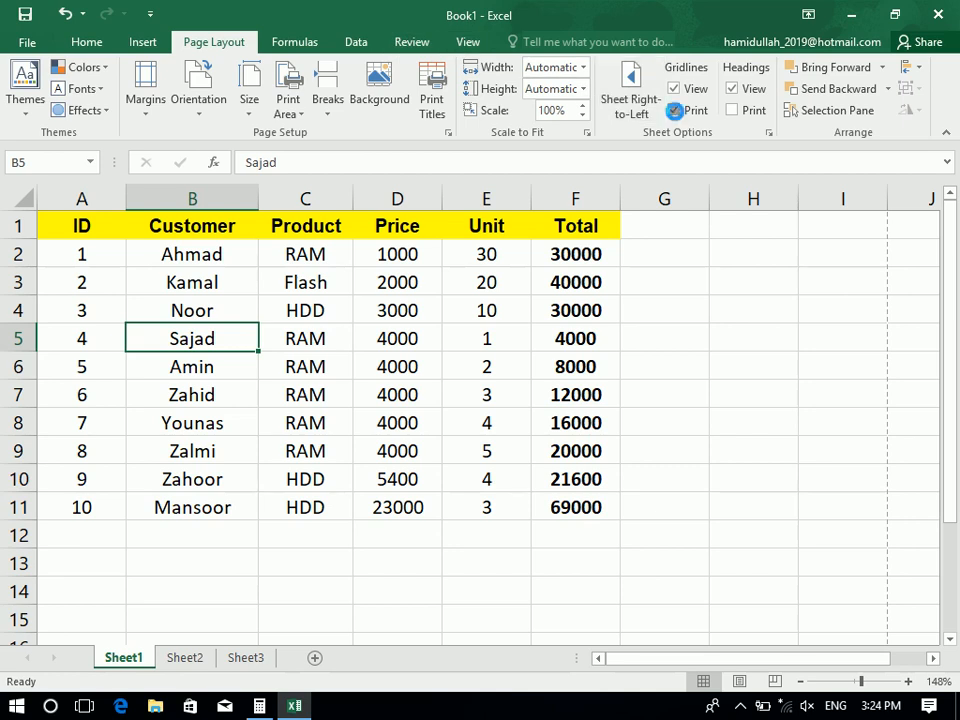
left_click(171, 251)
Add a bottom border to the sales table A1:F11
key("ctrl+a")
left_click(82, 44)
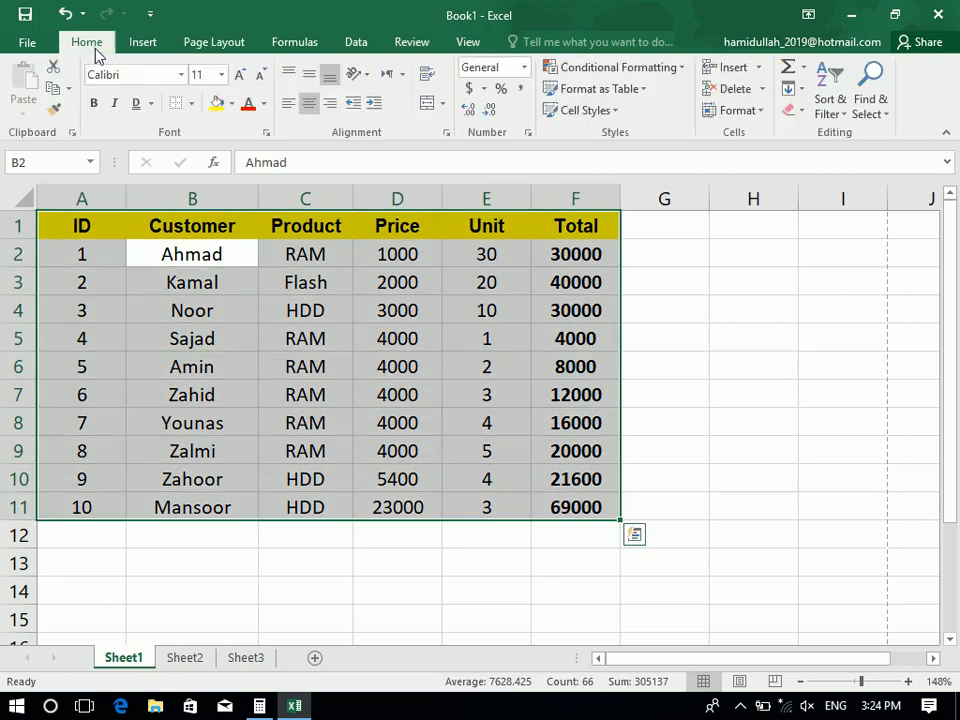
left_click(192, 104)
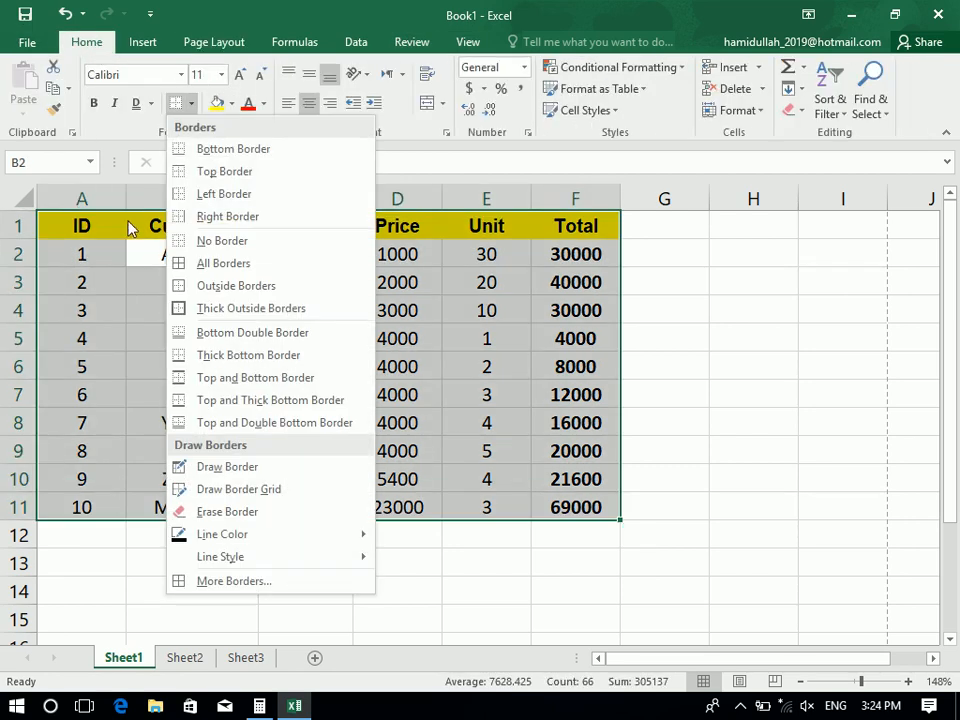
left_click(197, 155)
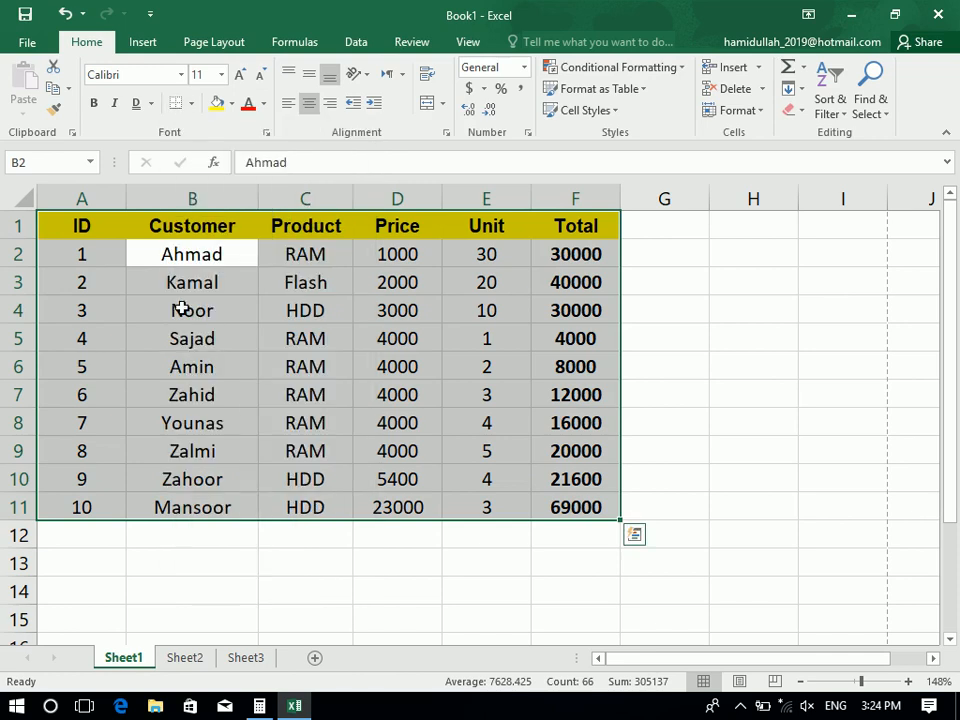
left_click(206, 582)
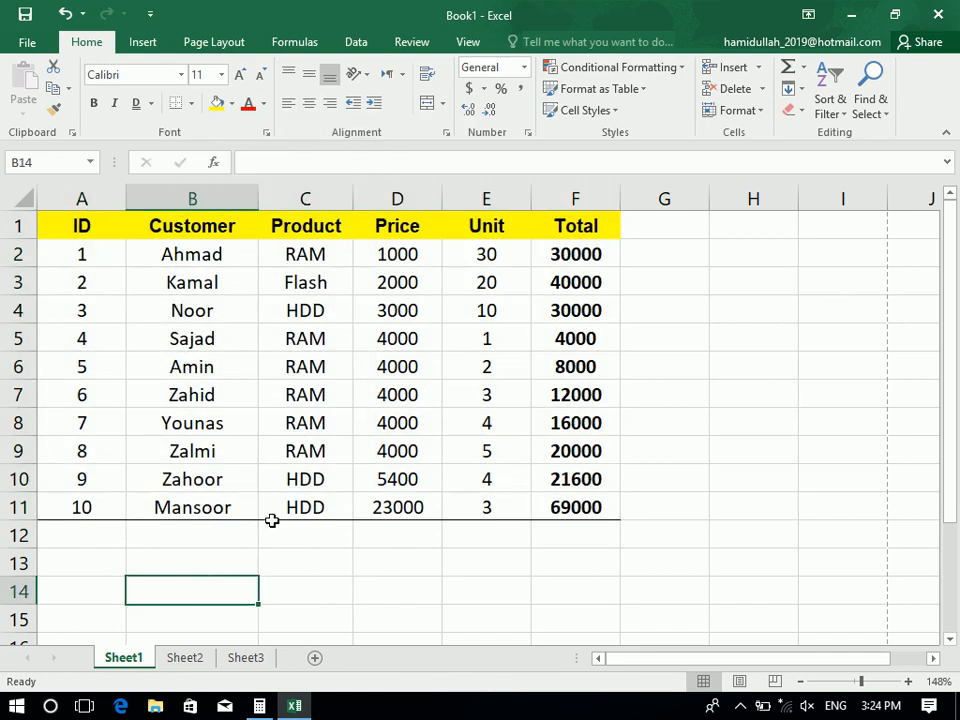
Add a top border to the table A1:F11
left_click_drag(544, 506, 70, 215)
left_click(192, 103)
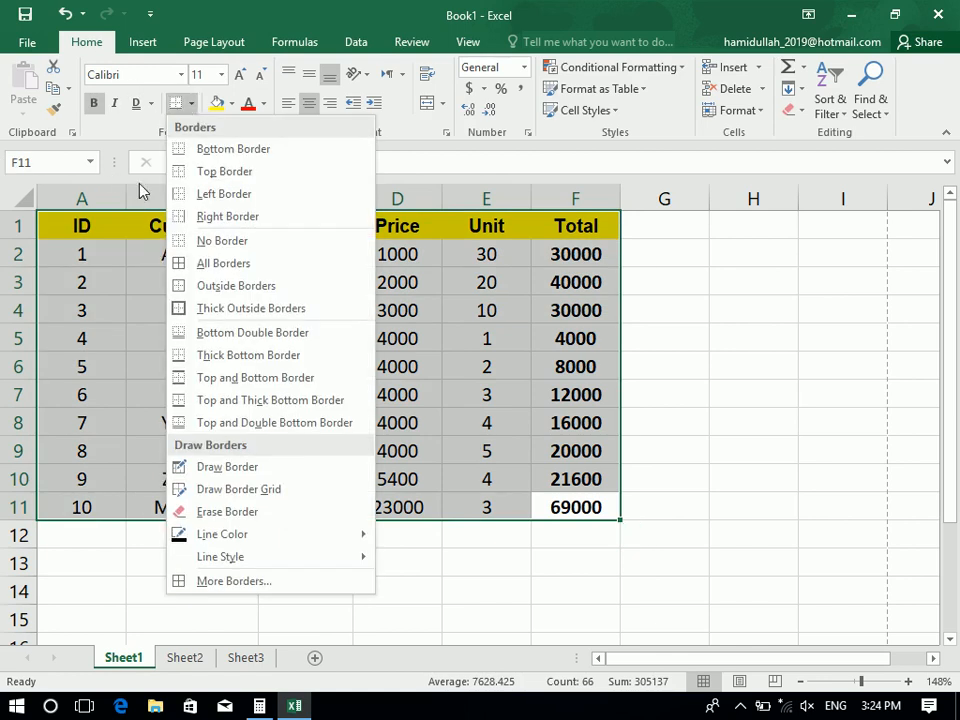
left_click(200, 171)
left_click(203, 300)
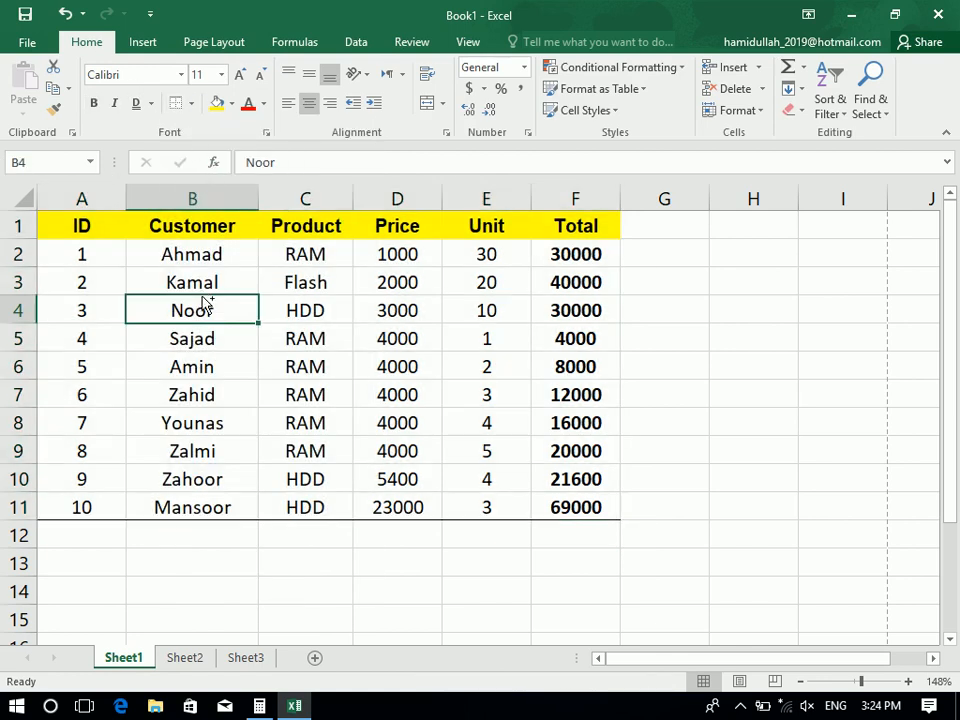
Check the bordered table in print preview at actual size and full page
key("ctrl+p")
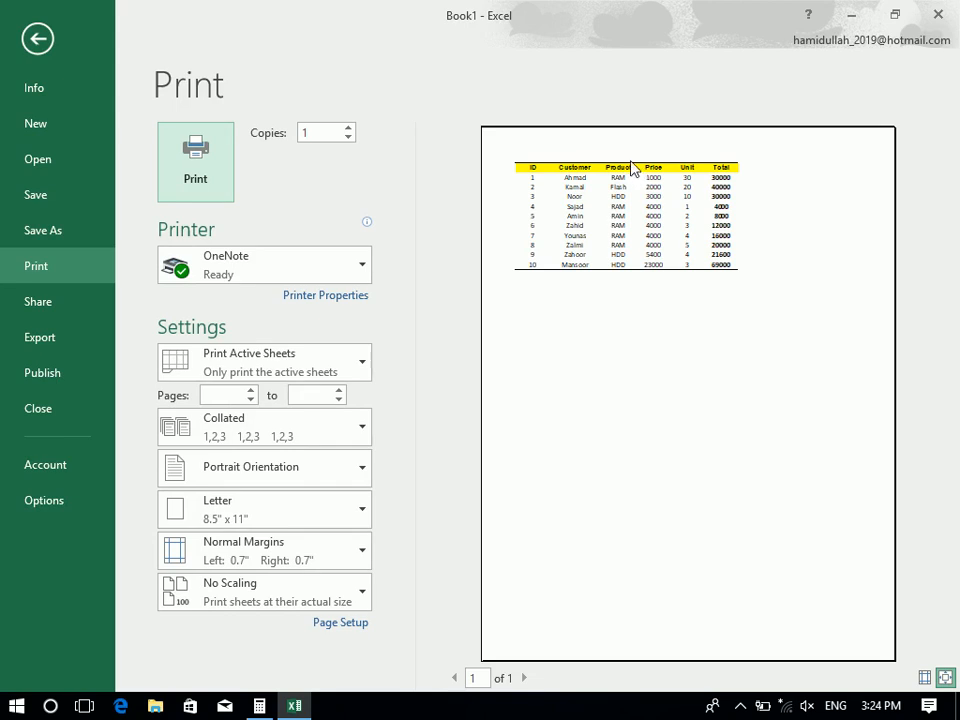
left_click(712, 512)
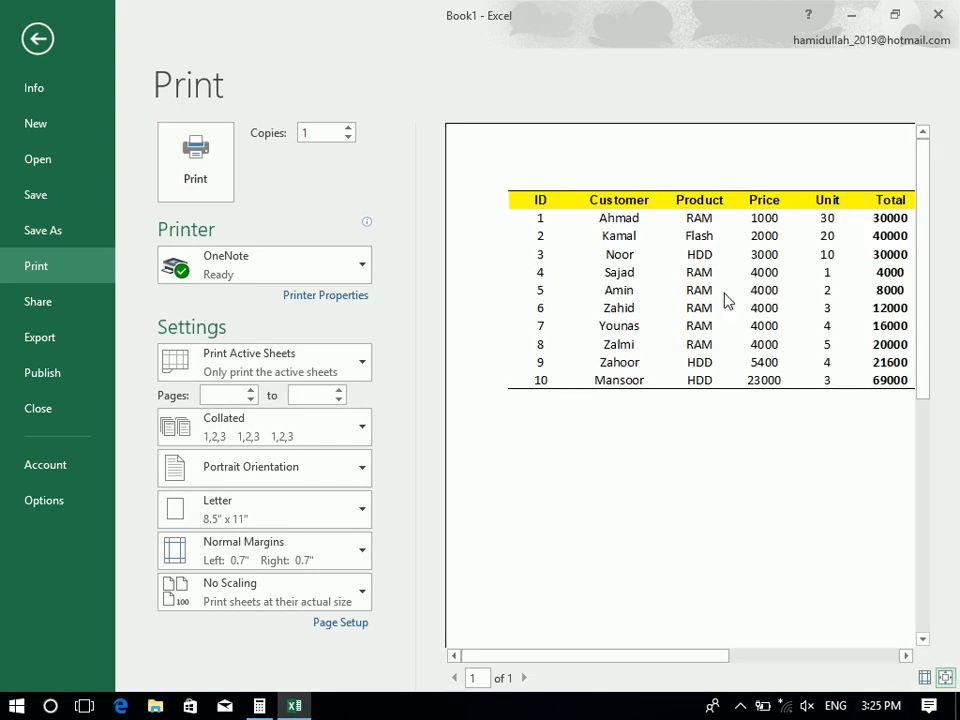
left_click(538, 198)
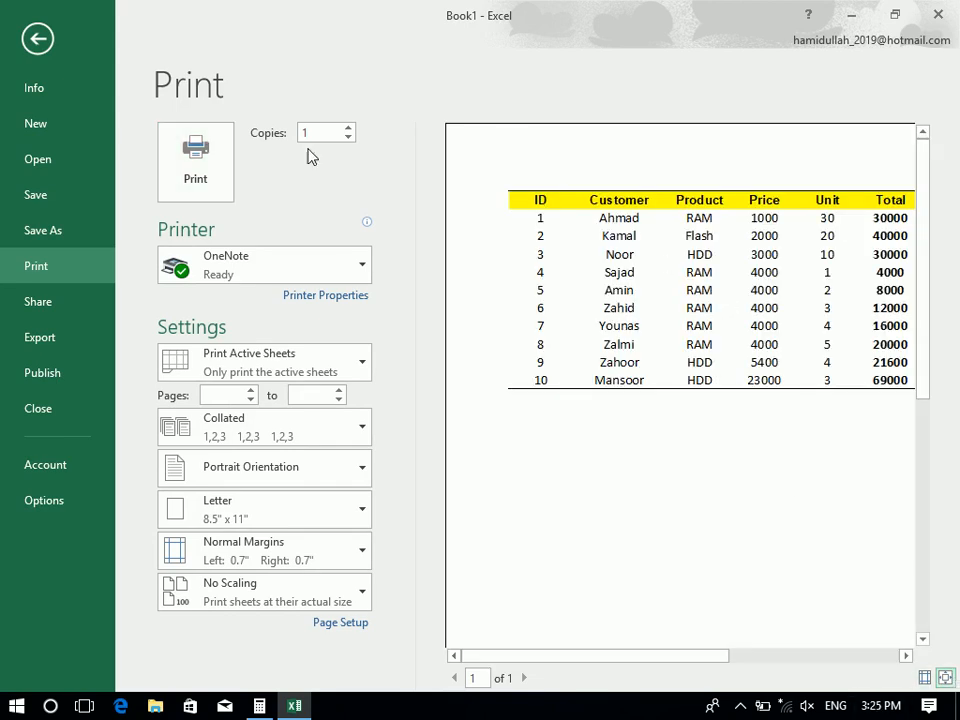
left_click(40, 45)
Add a left border to the table and check it in print preview
key("ctrl+a")
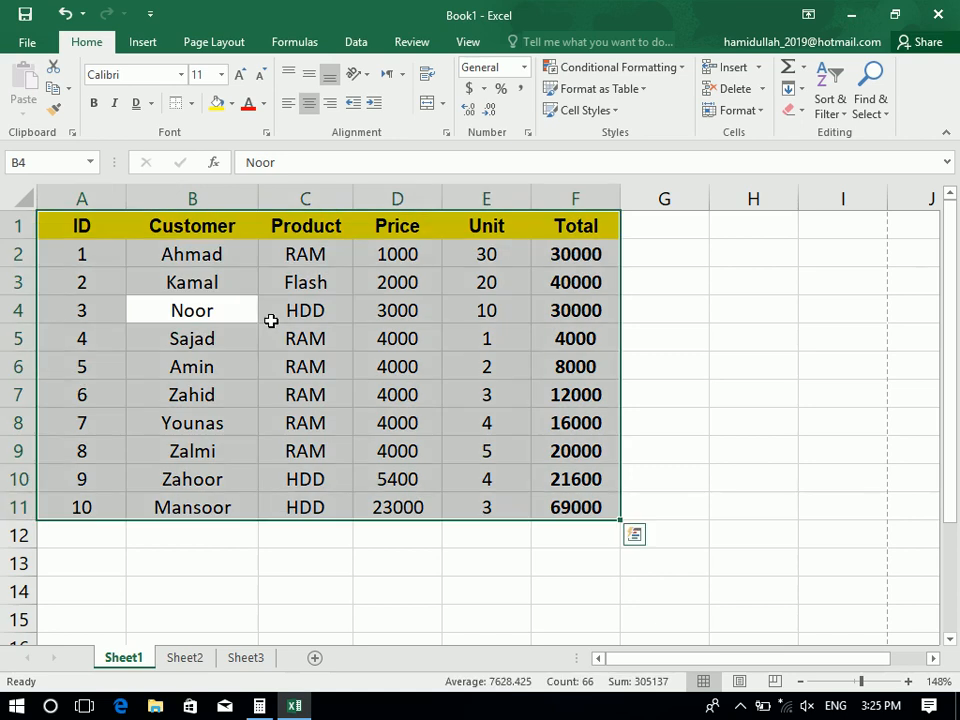
left_click(191, 104)
left_click(226, 195)
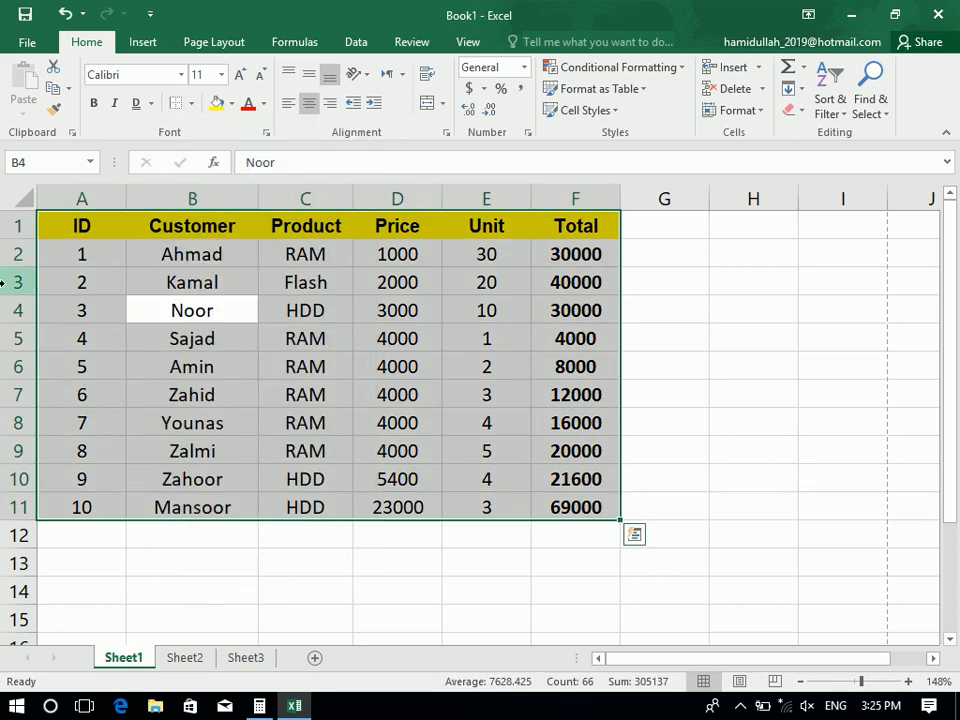
left_click(50, 278)
key("ctrl+p")
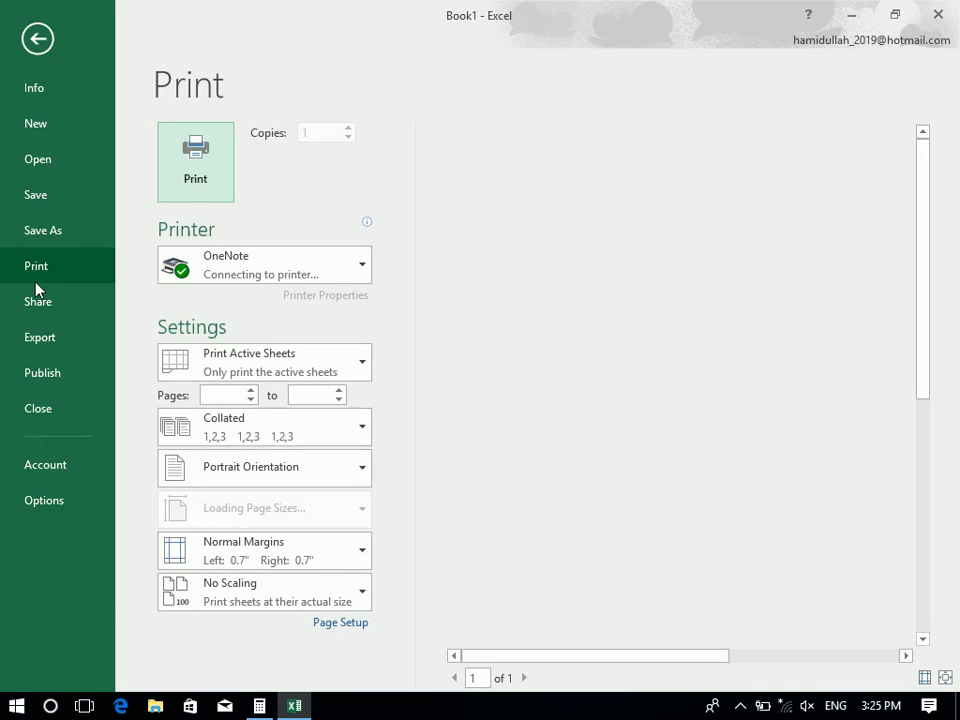
left_click(37, 39)
Remove all borders from the table and review the result in print preview
key("ctrl+a")
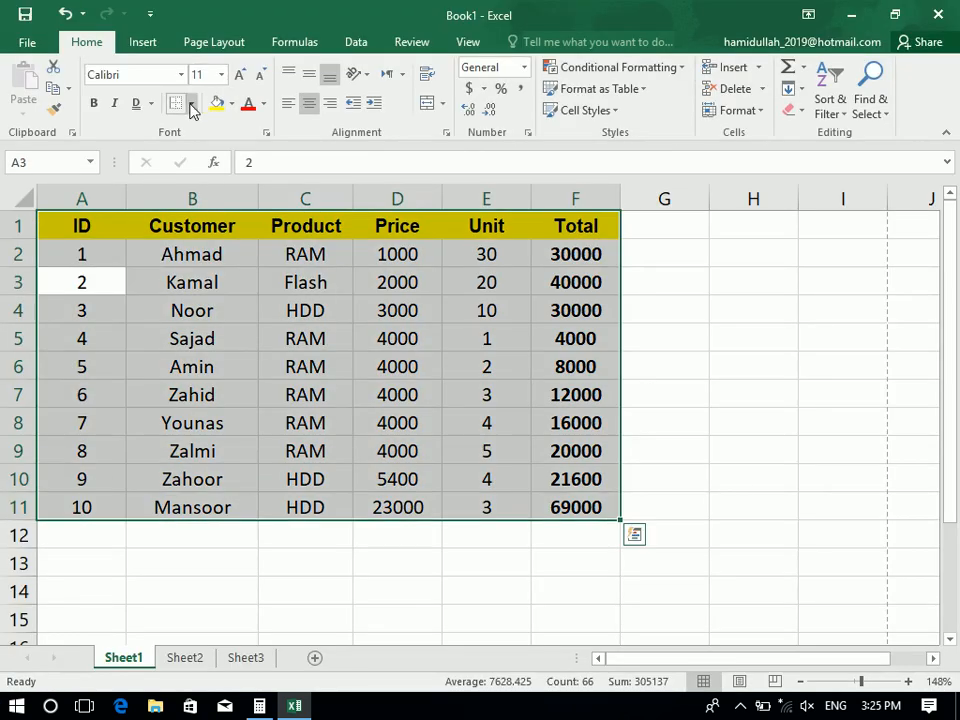
left_click(190, 103)
left_click(203, 240)
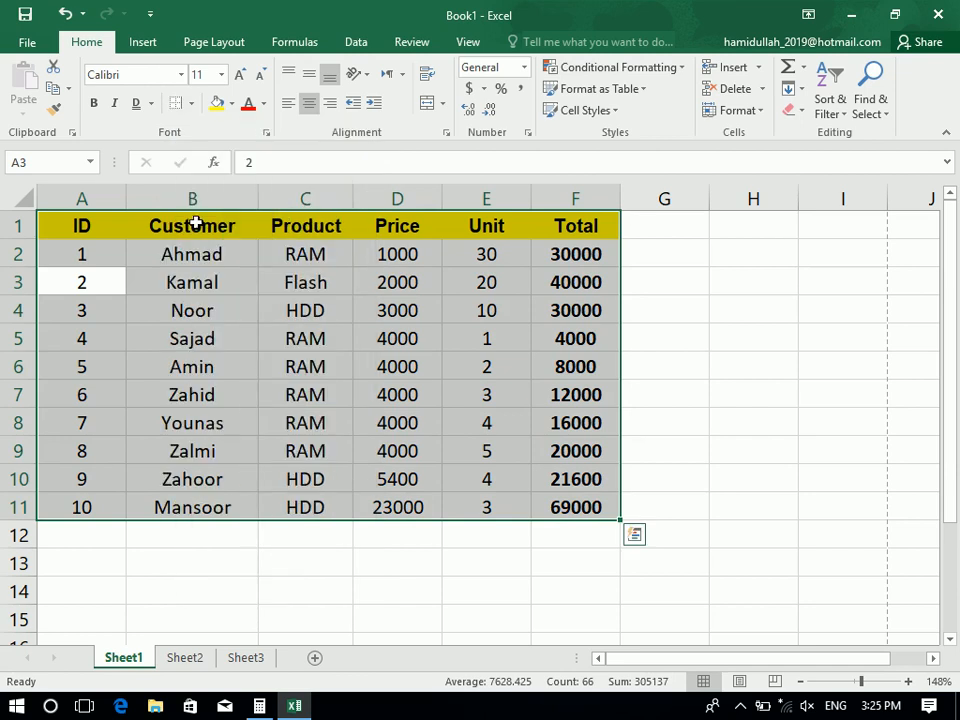
left_click(208, 300)
key("ctrl+p")
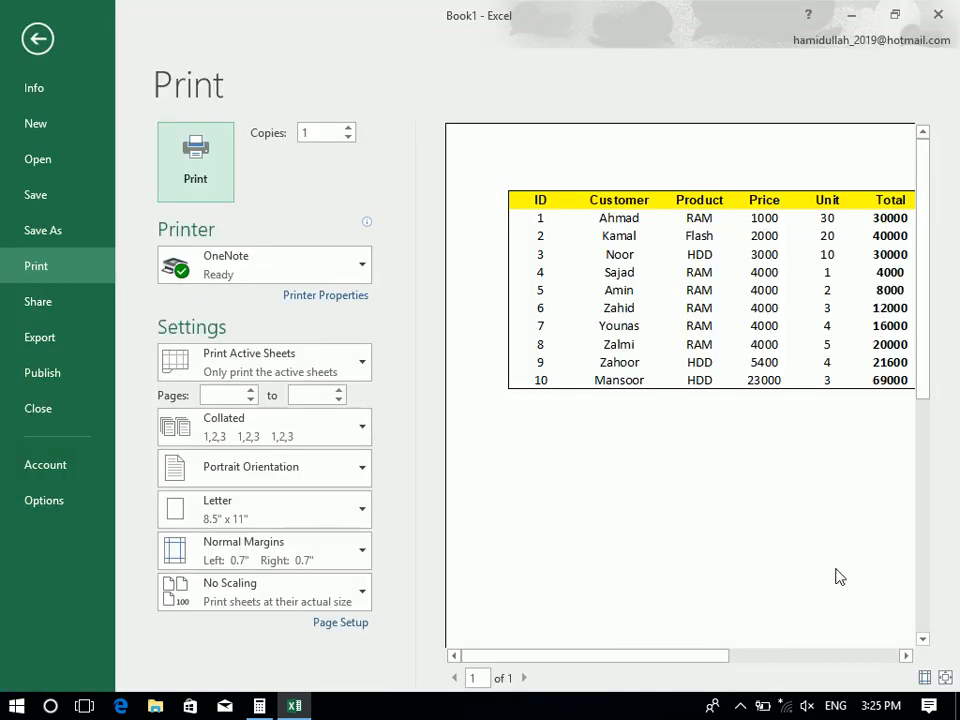
left_click_drag(722, 658, 750, 658)
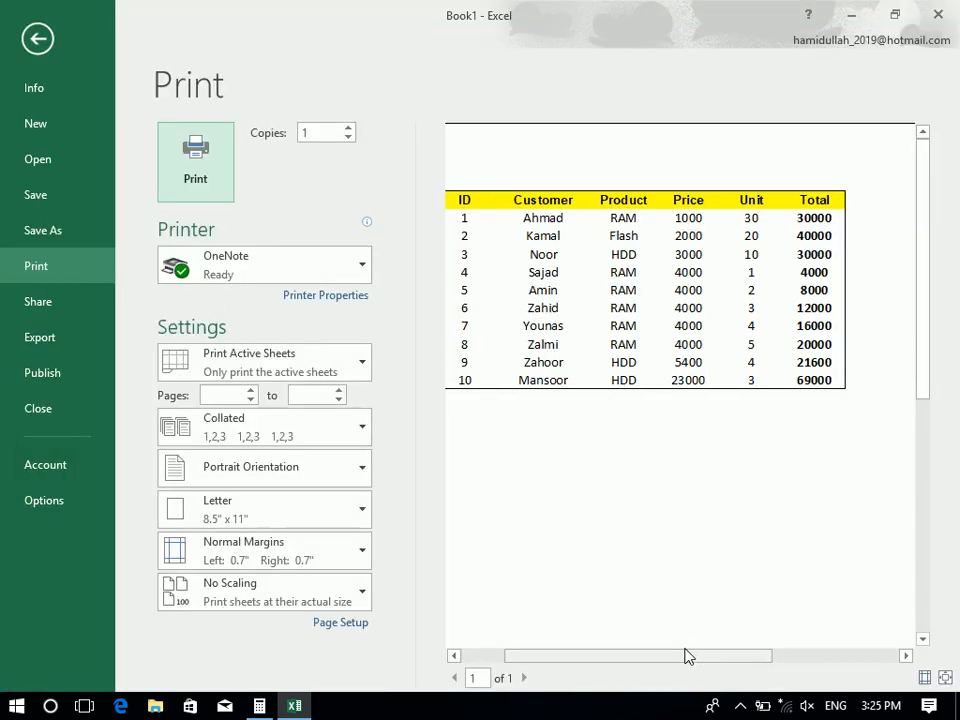
left_click_drag(686, 658, 670, 659)
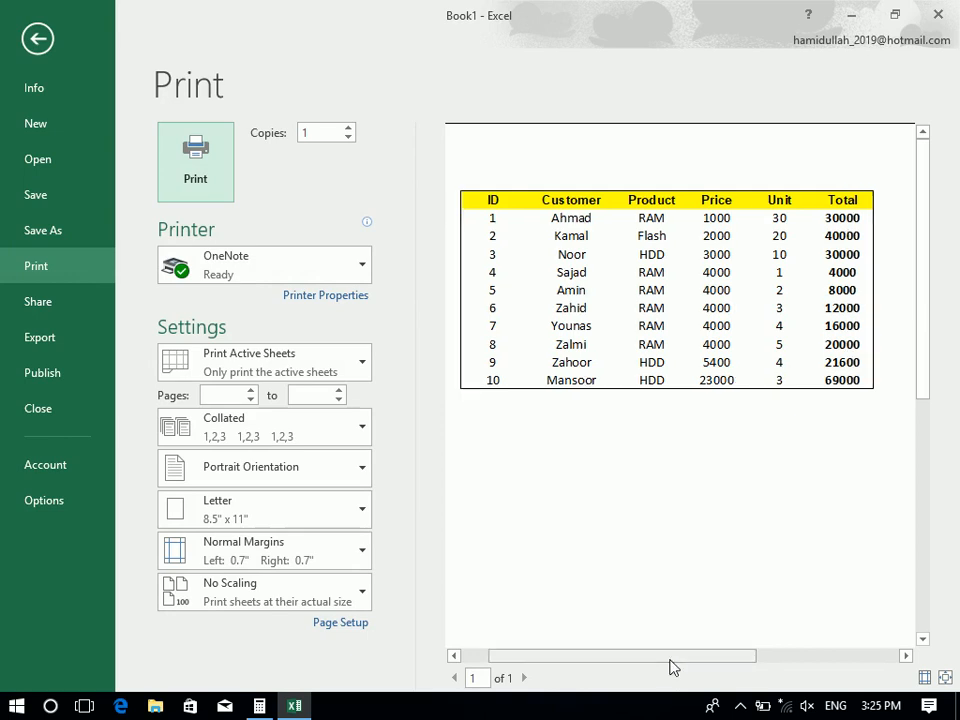
left_click(38, 38)
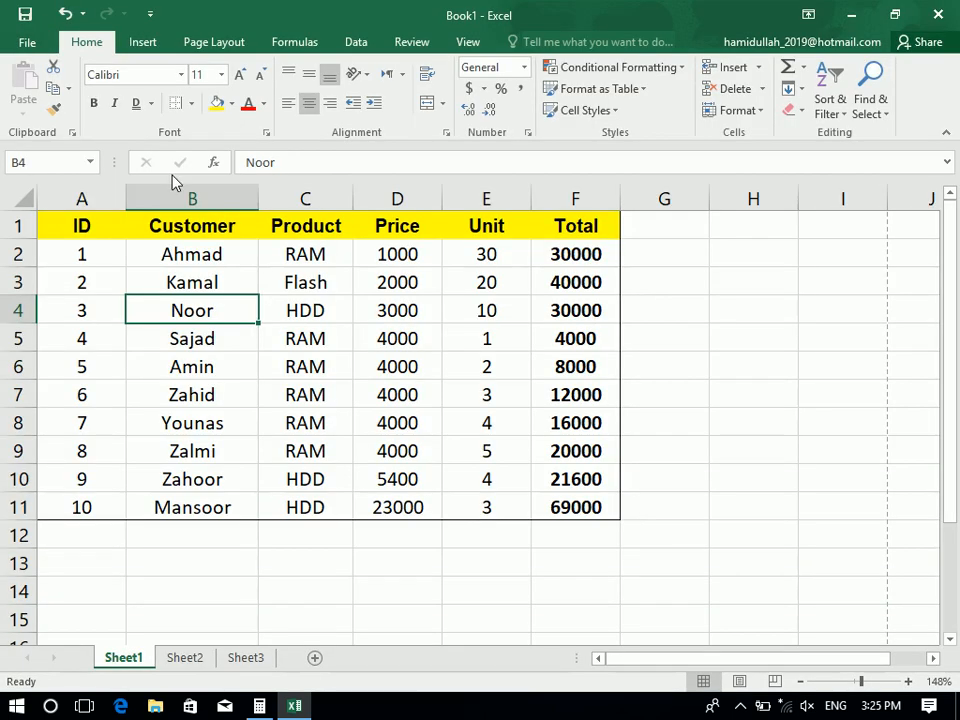
Clear the table's borders, then apply All Borders to A1:F11
key("ctrl+a")
left_click(194, 107)
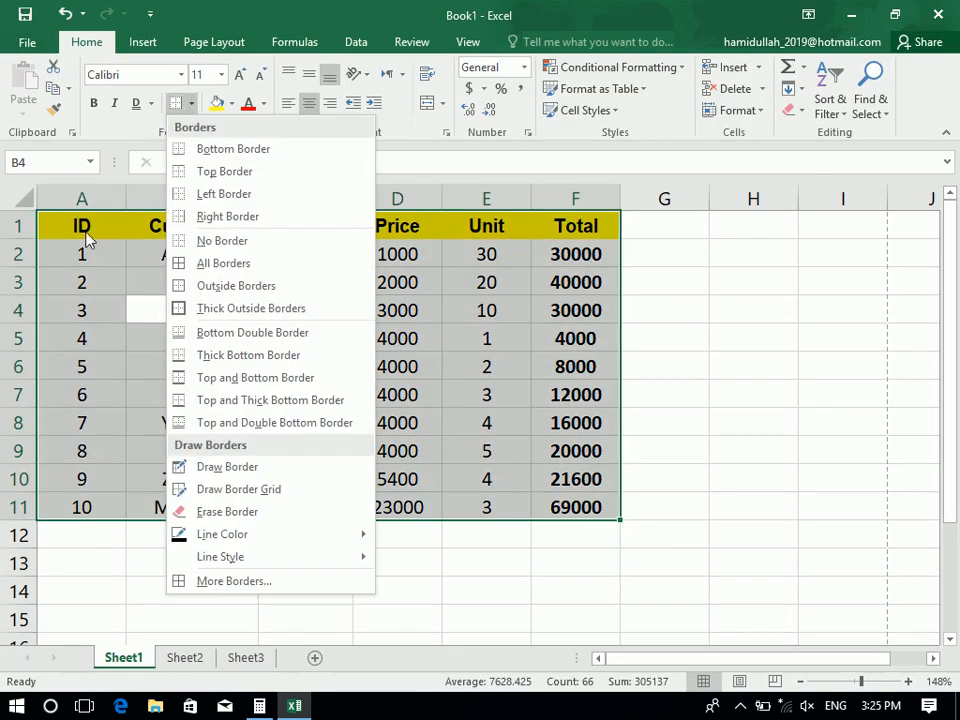
left_click(203, 242)
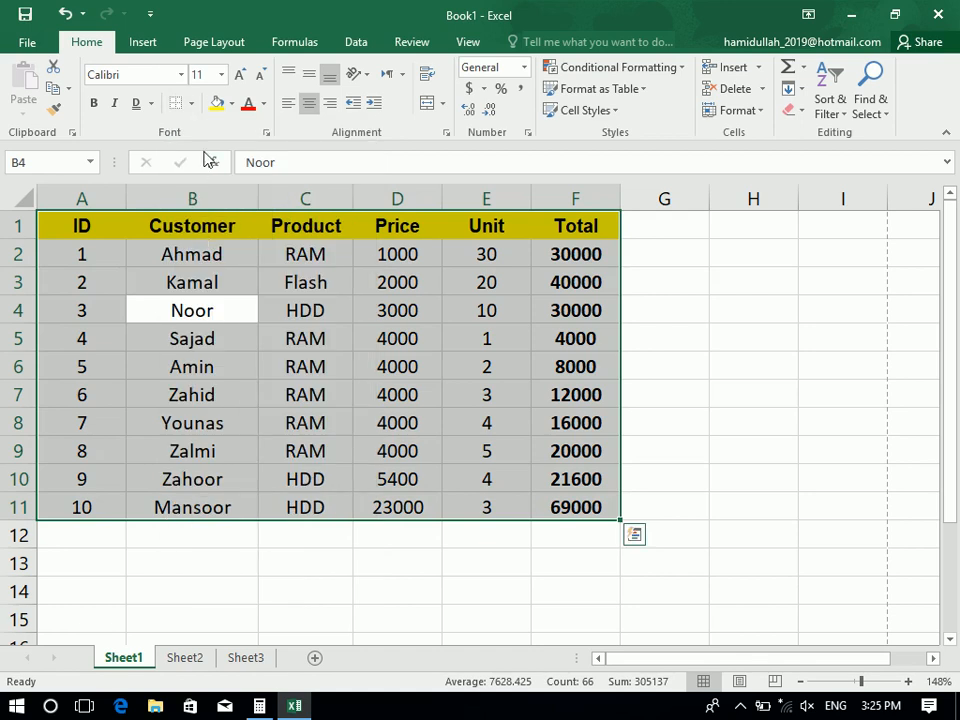
left_click(190, 103)
left_click(229, 262)
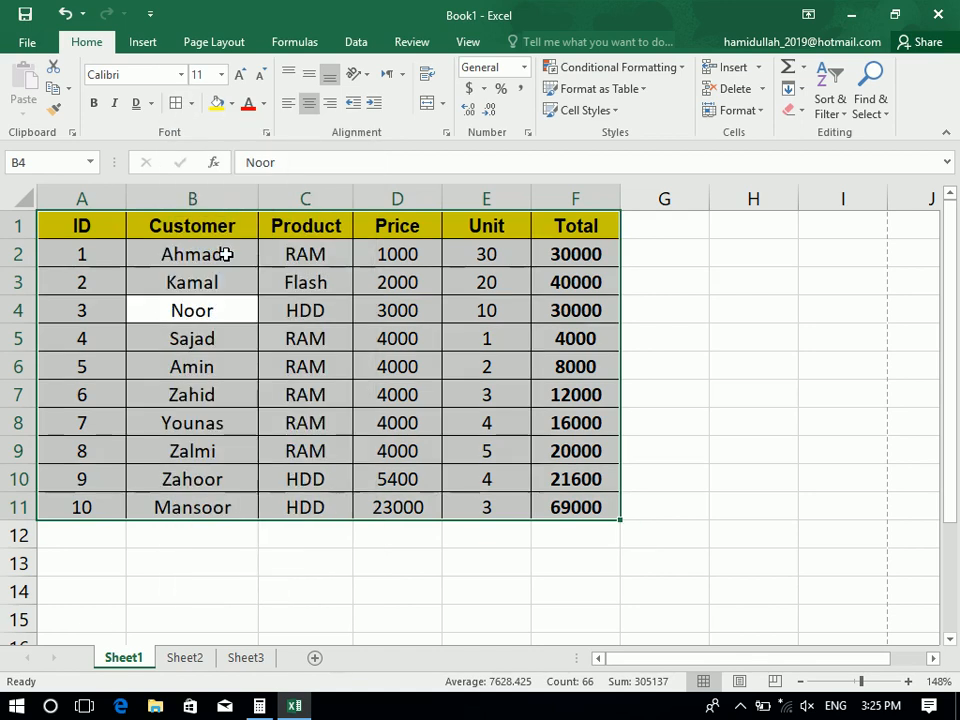
Replace them with Outside Borders and preview the outlined table
left_click(191, 104)
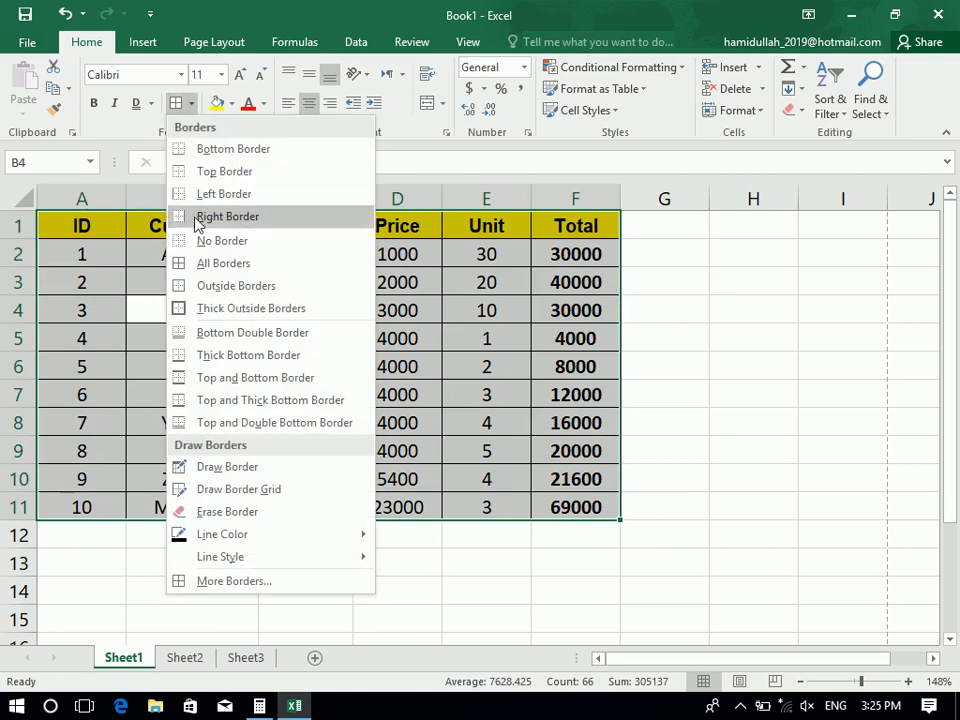
left_click(201, 241)
left_click(190, 103)
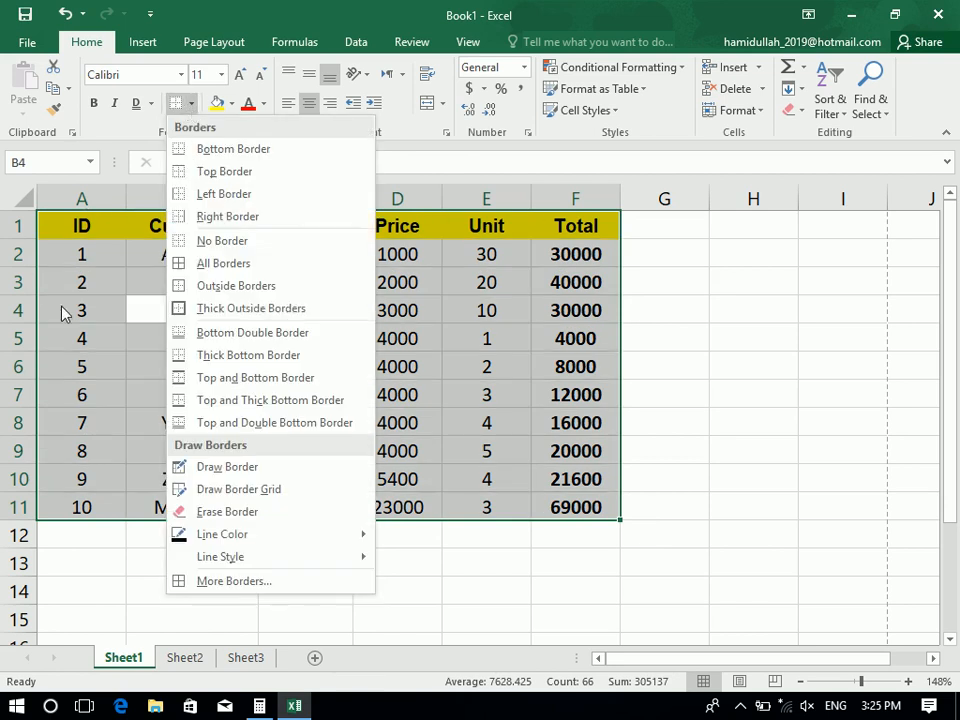
left_click(226, 287)
left_click(224, 285)
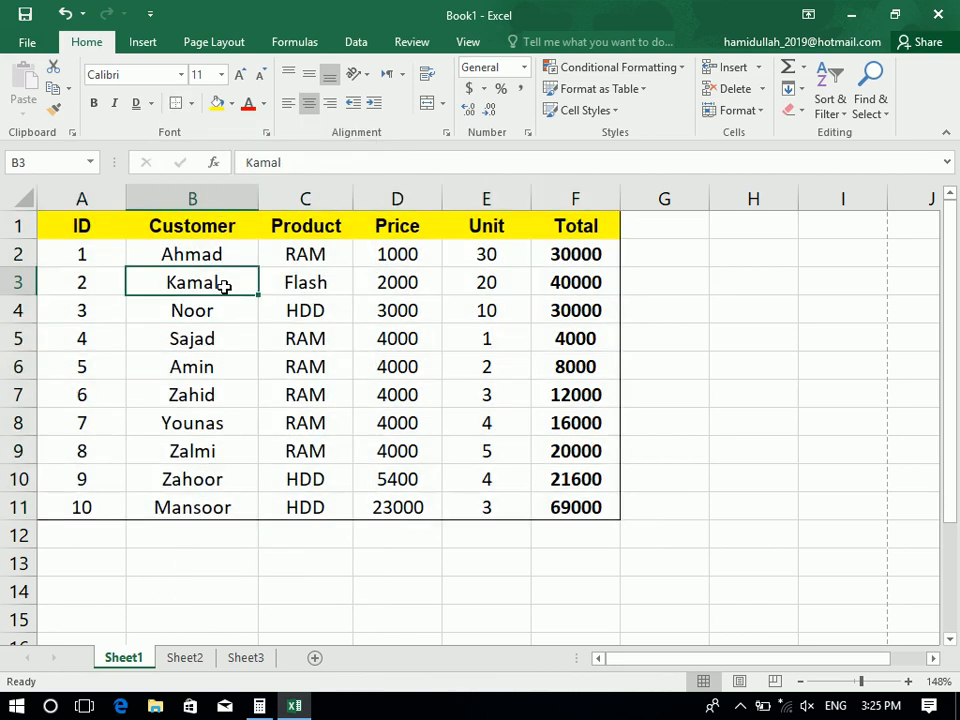
key("ctrl+p")
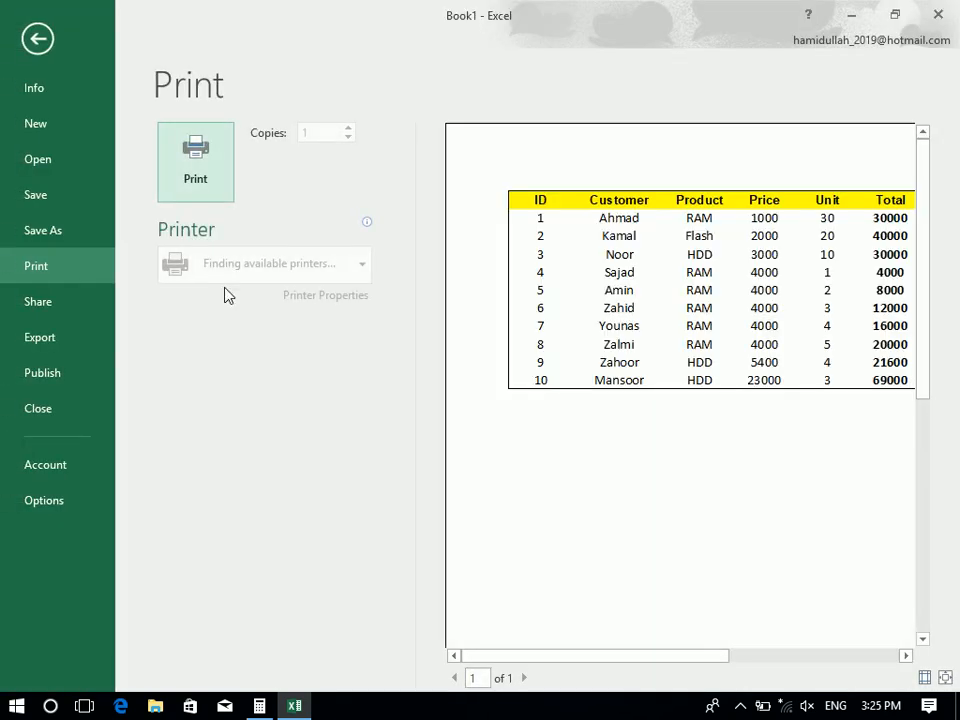
left_click(32, 38)
Apply Thick Outside Borders to A1:F11 and confirm it in print preview
key("ctrl+a")
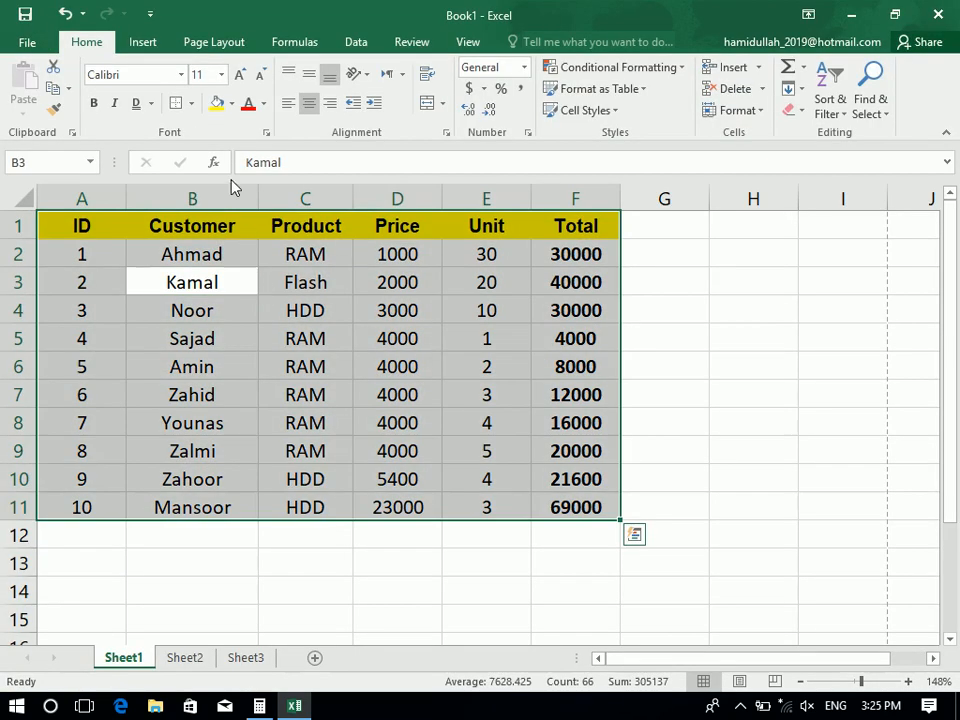
left_click(190, 103)
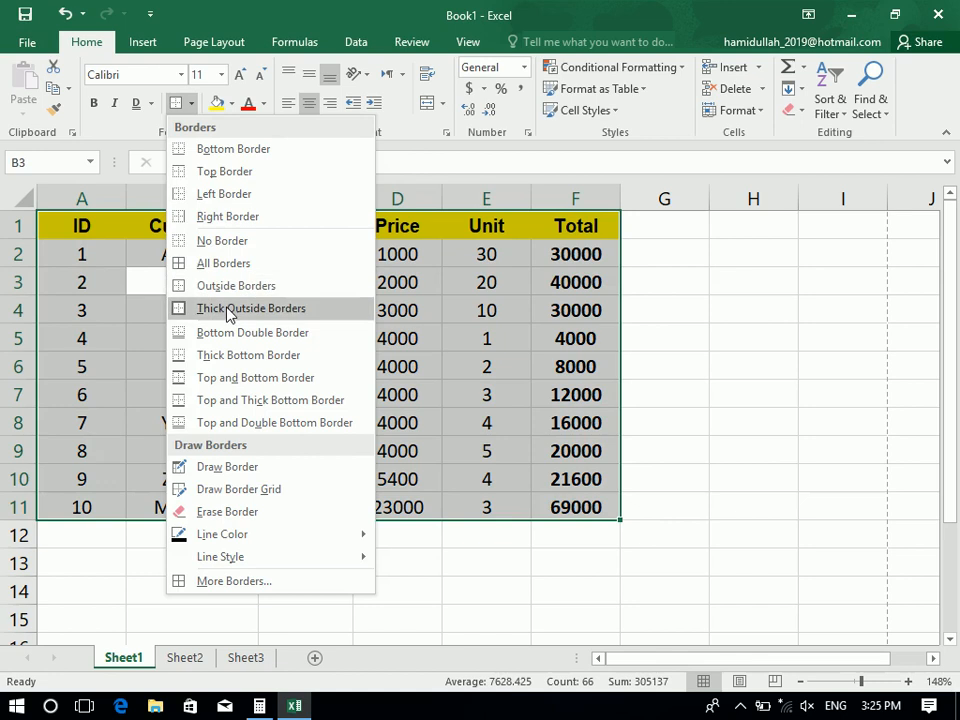
left_click(187, 308)
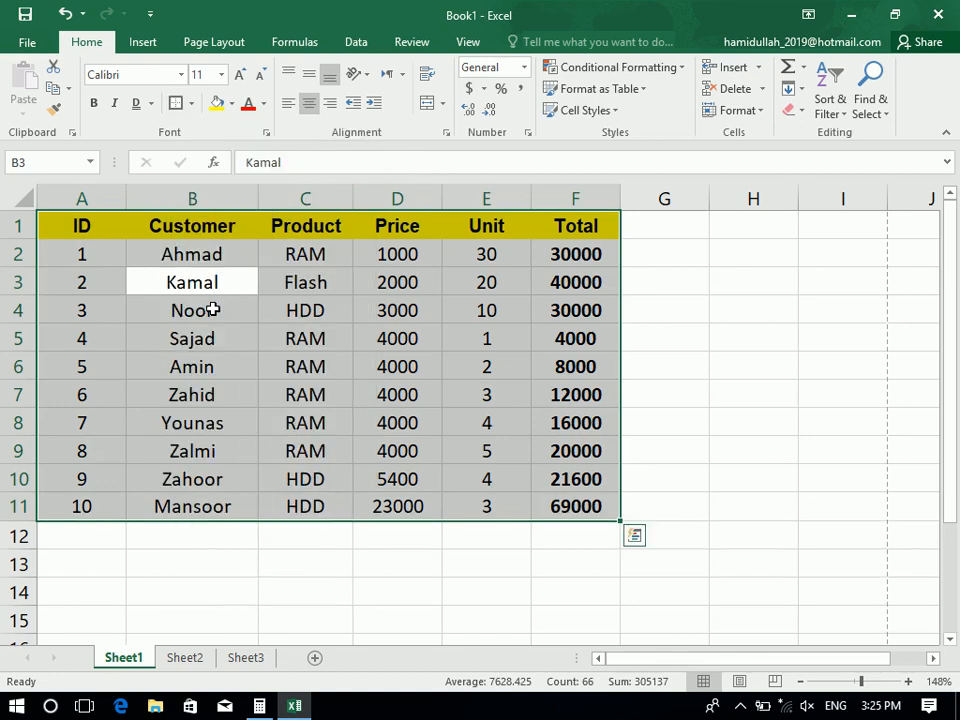
key("ctrl+p")
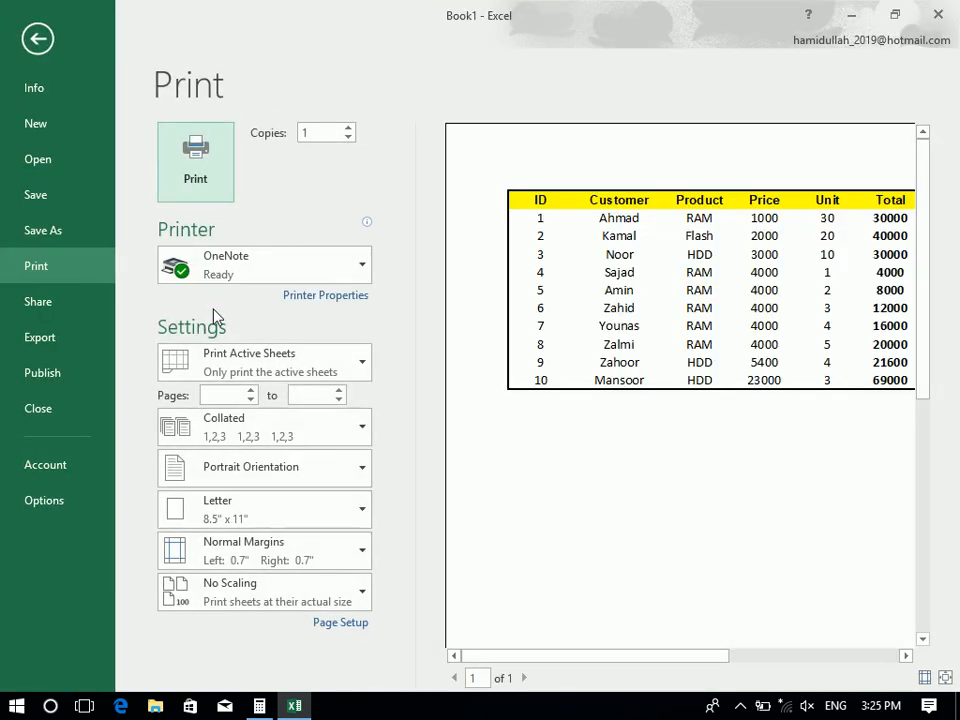
left_click(38, 40)
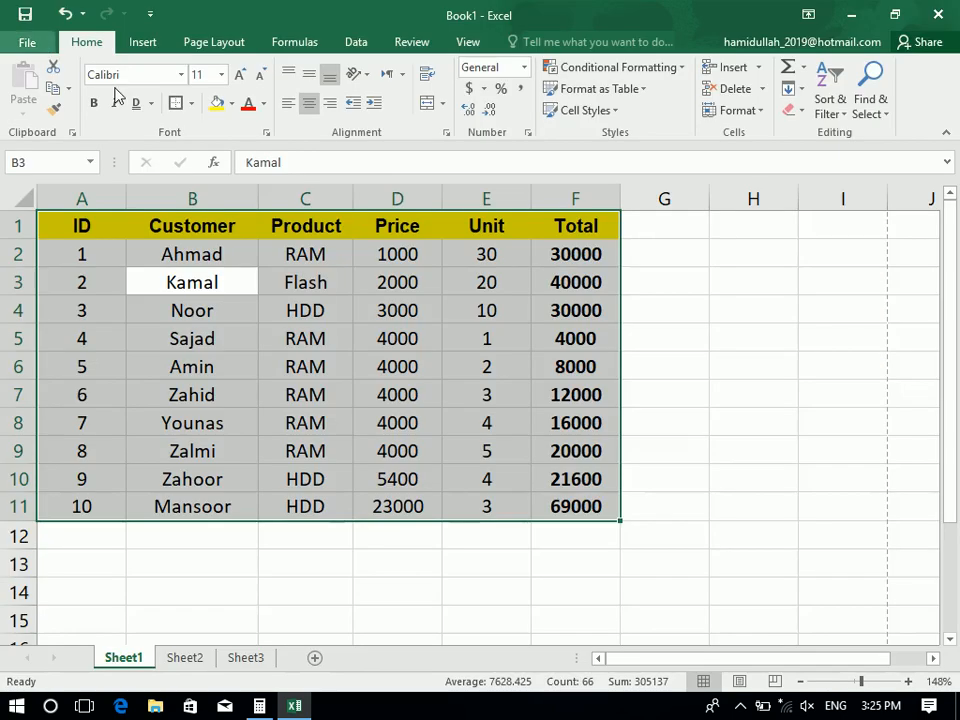
left_click(306, 288)
key("ctrl+a")
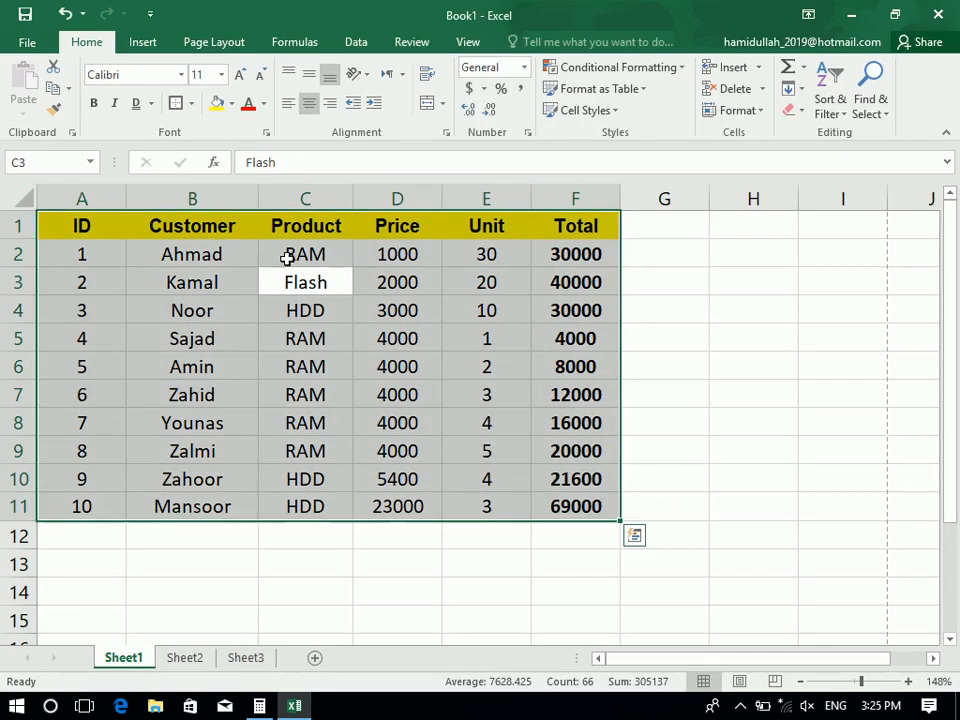
Apply All Borders to every cell of A1:F11 from the Borders dropdown
left_click(194, 104)
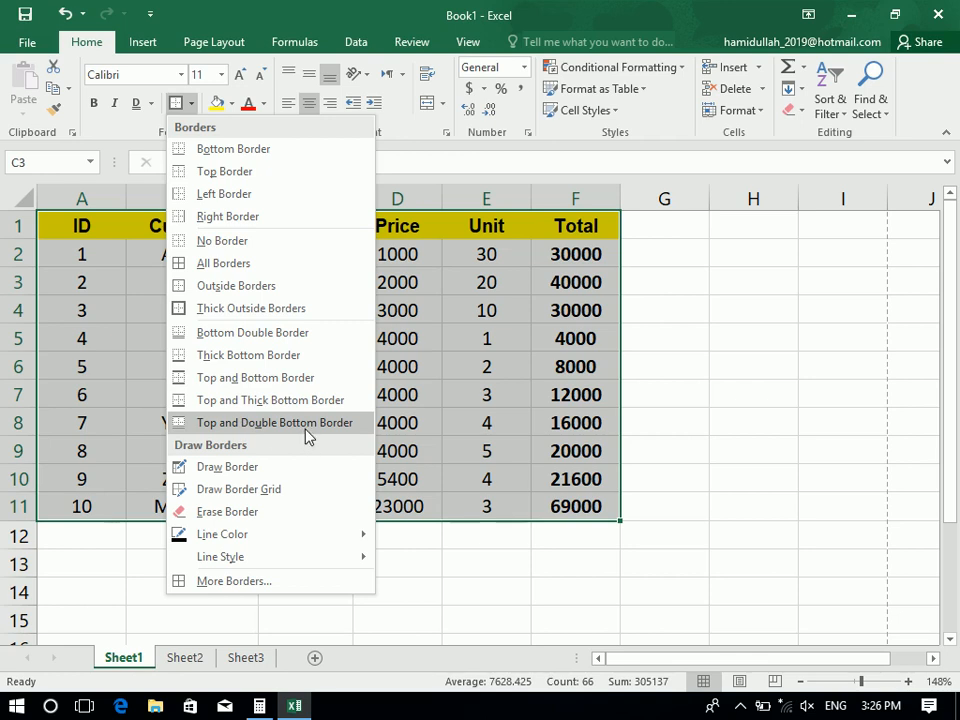
left_click(255, 265)
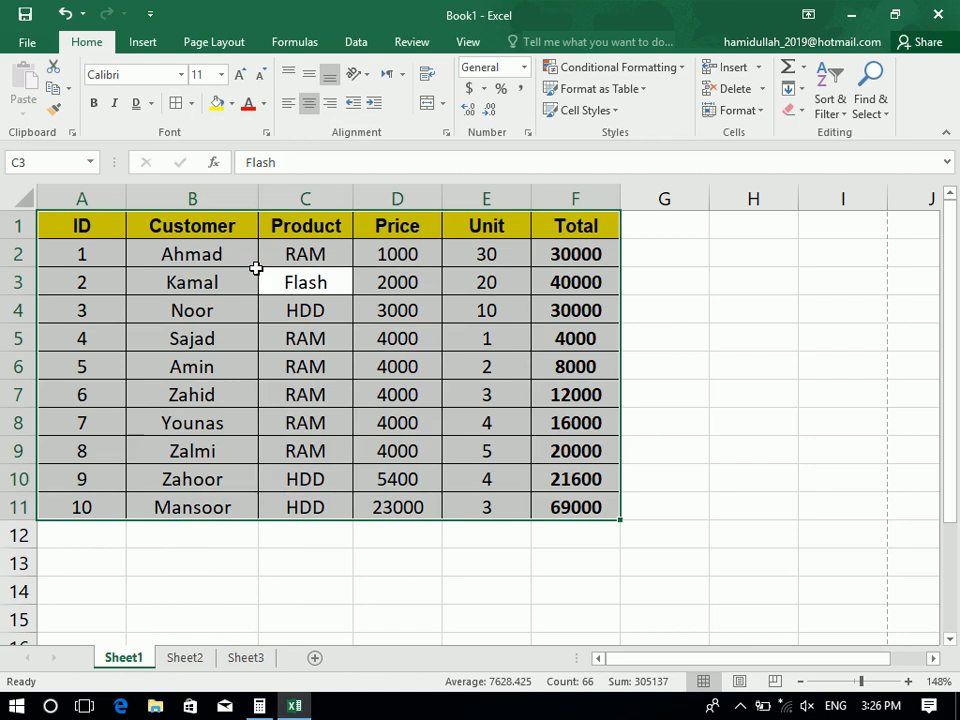
left_click(192, 107)
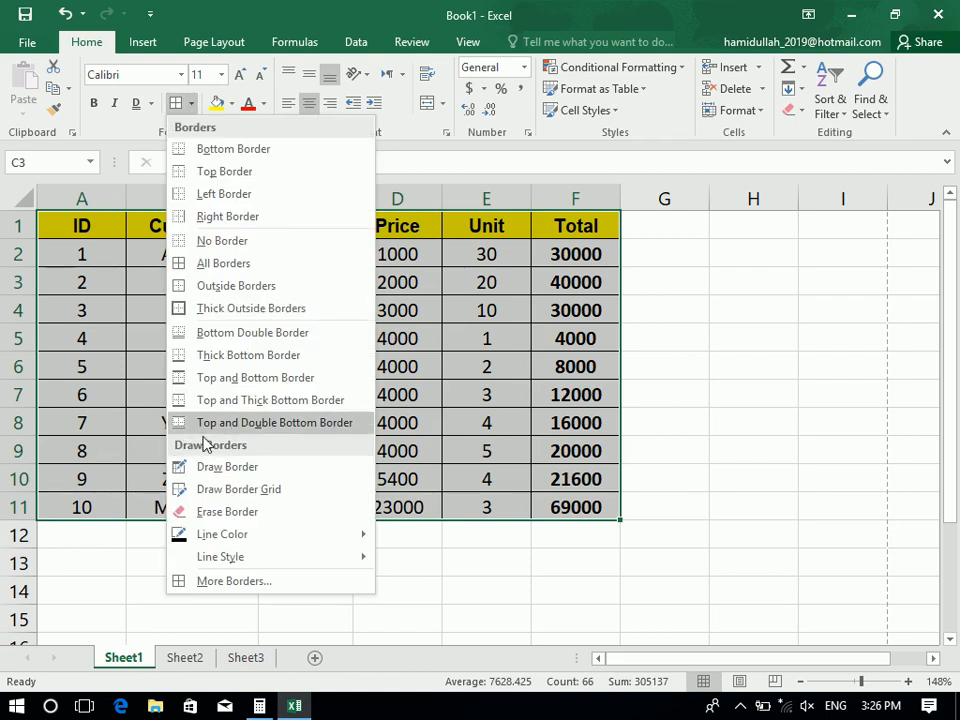
left_click(231, 264)
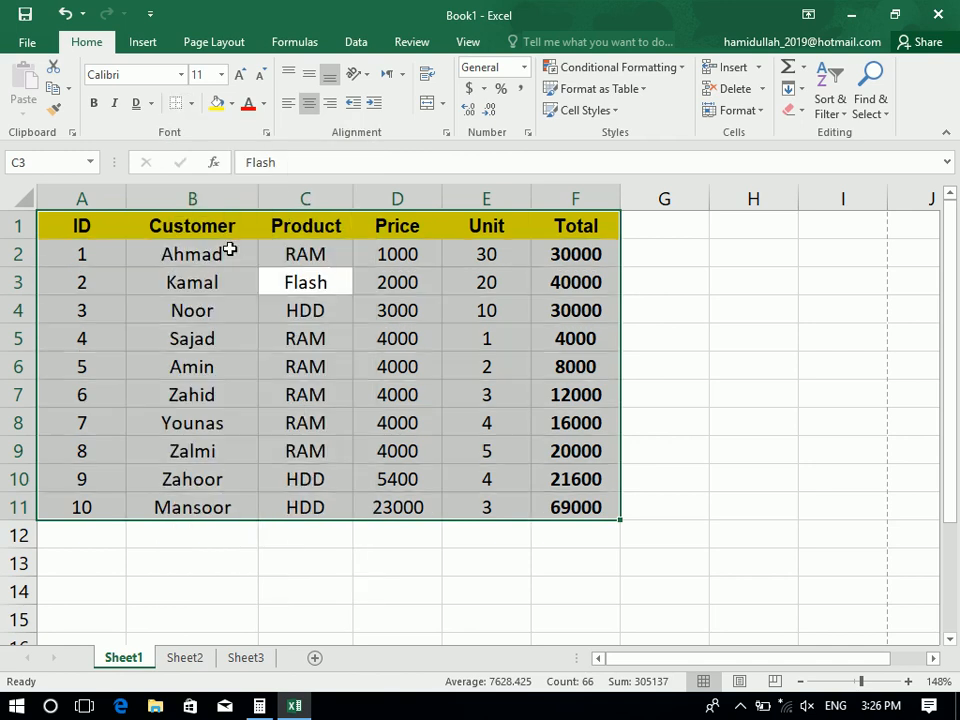
left_click(192, 103)
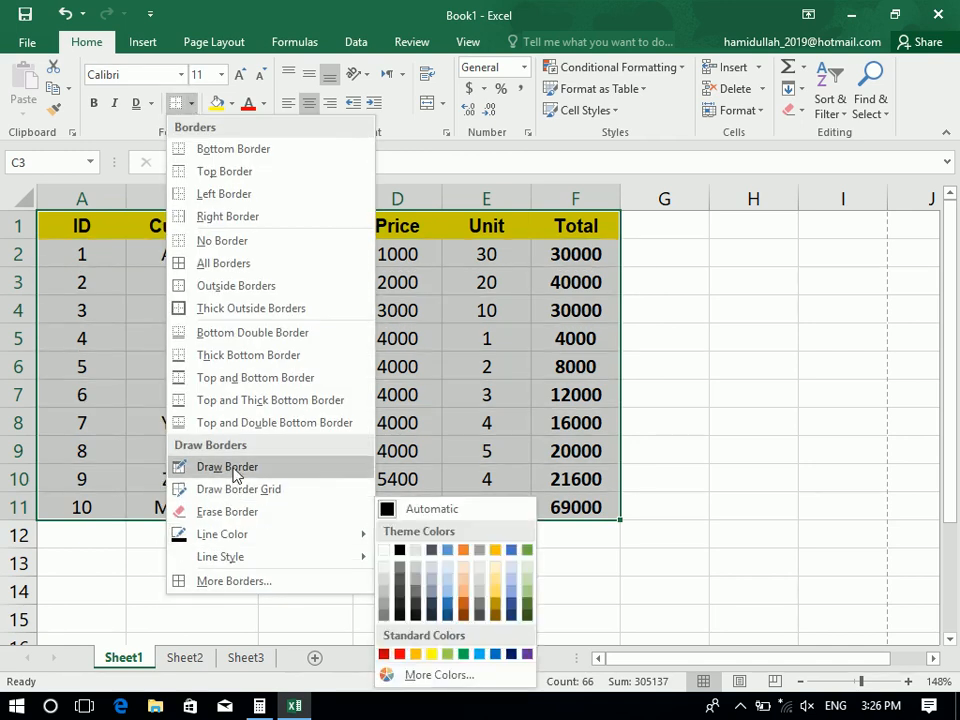
Draw a border under the header row and set drawn borders to red, dashed
left_click(210, 463)
left_click_drag(621, 240, 40, 238)
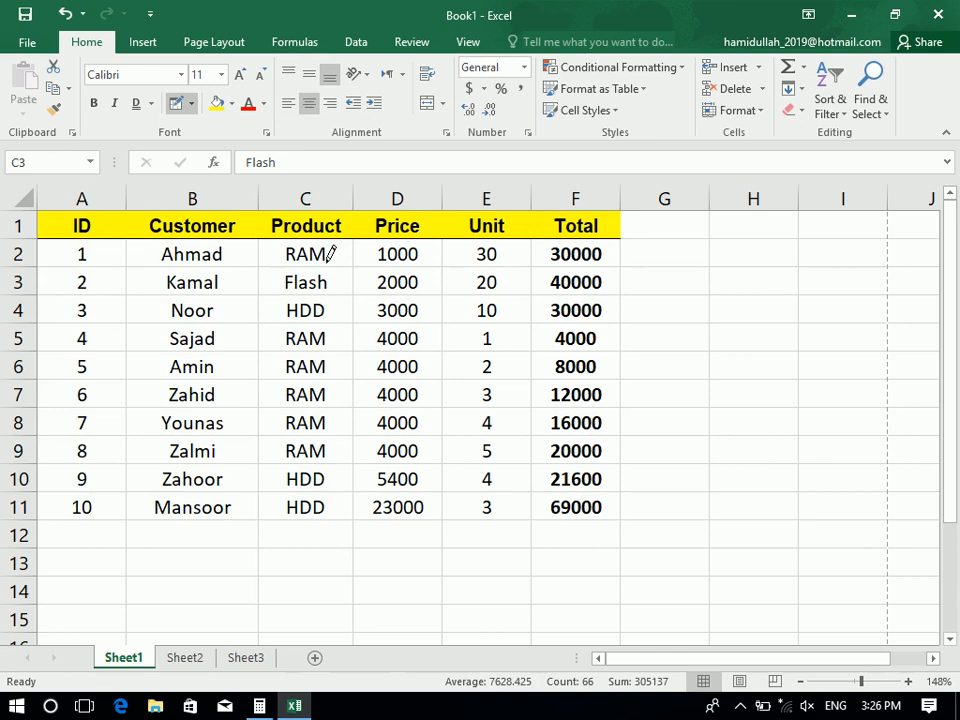
left_click(191, 103)
mouse_move(328, 534)
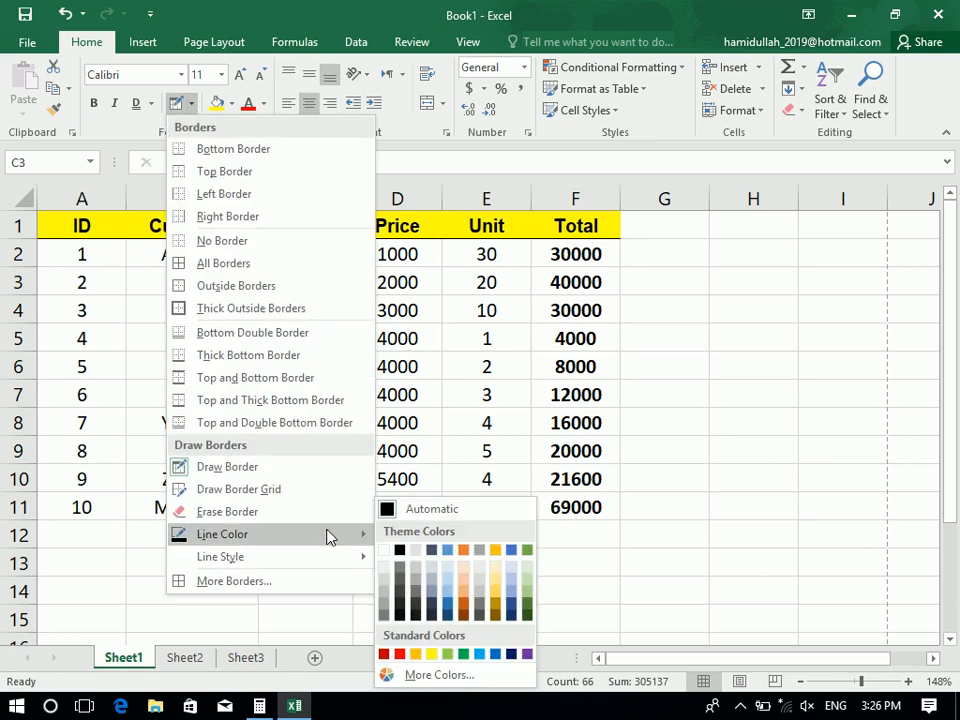
left_click(386, 655)
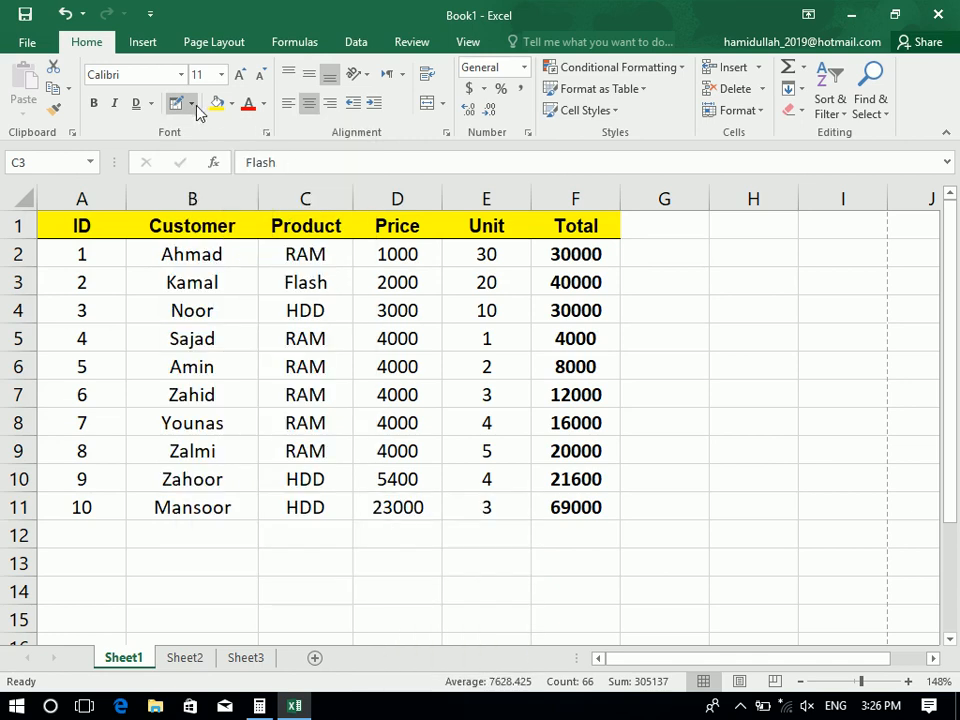
left_click(191, 104)
mouse_move(355, 560)
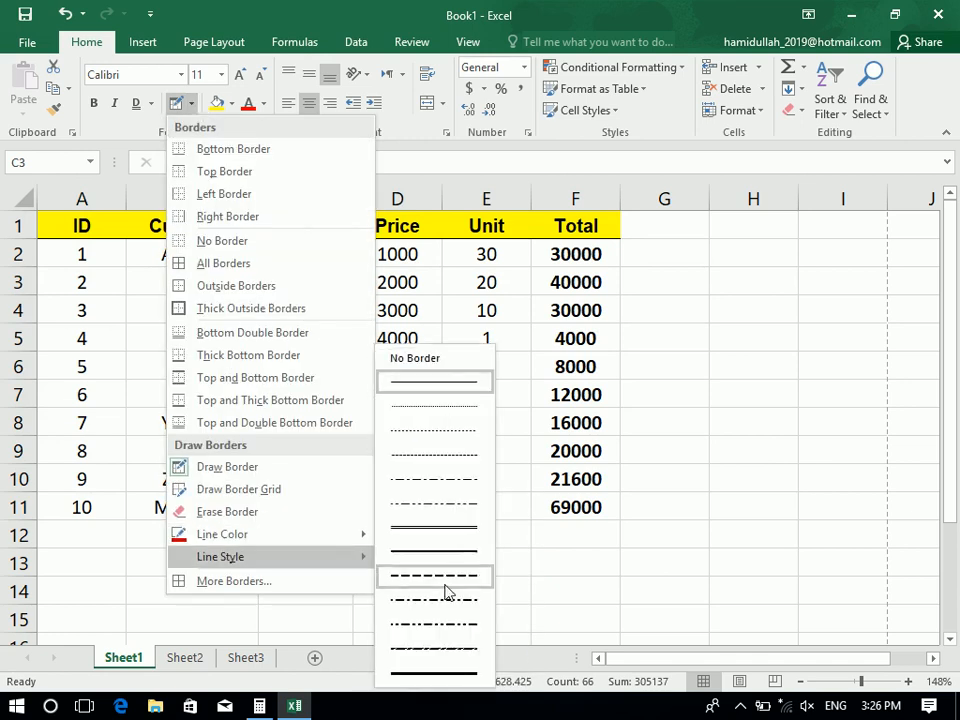
left_click(448, 573)
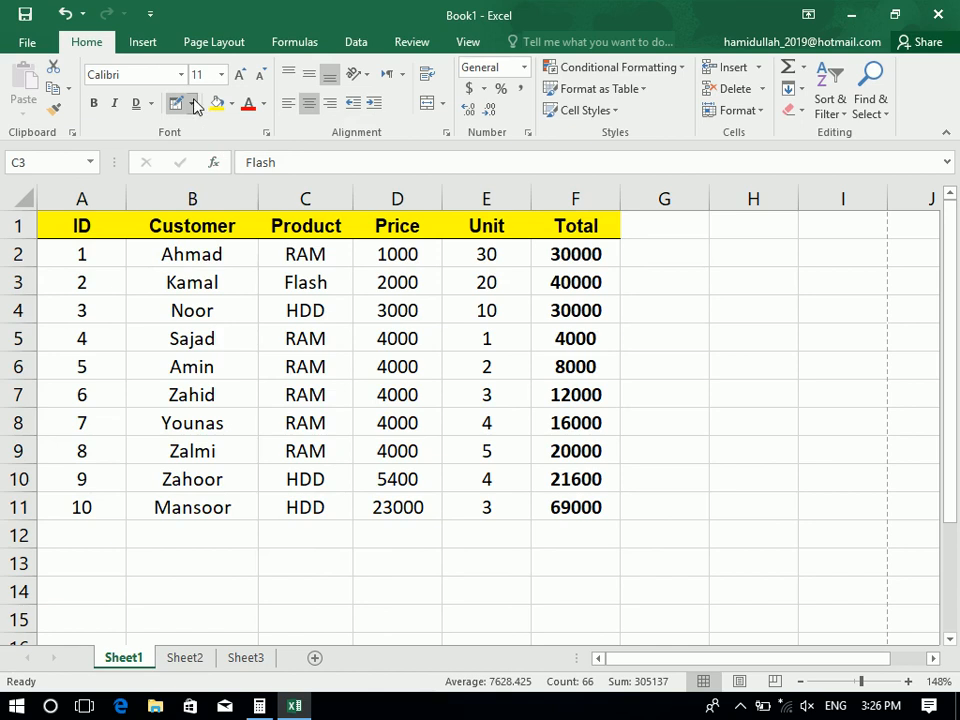
Hand-draw red borders around F1 and C2:C11, then undo them
left_click(191, 104)
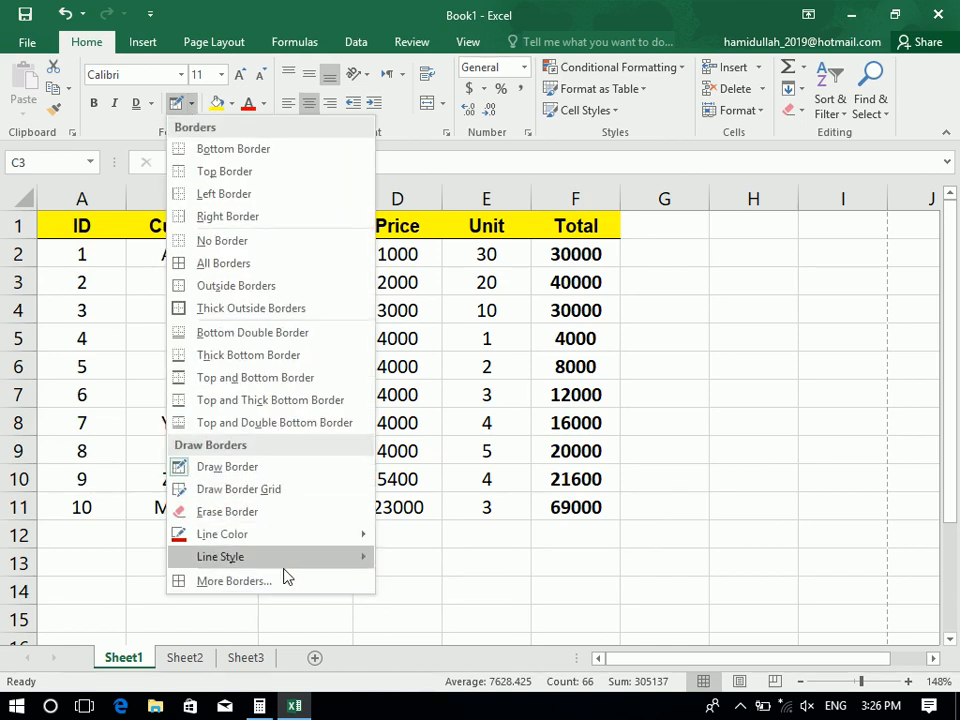
mouse_move(289, 570)
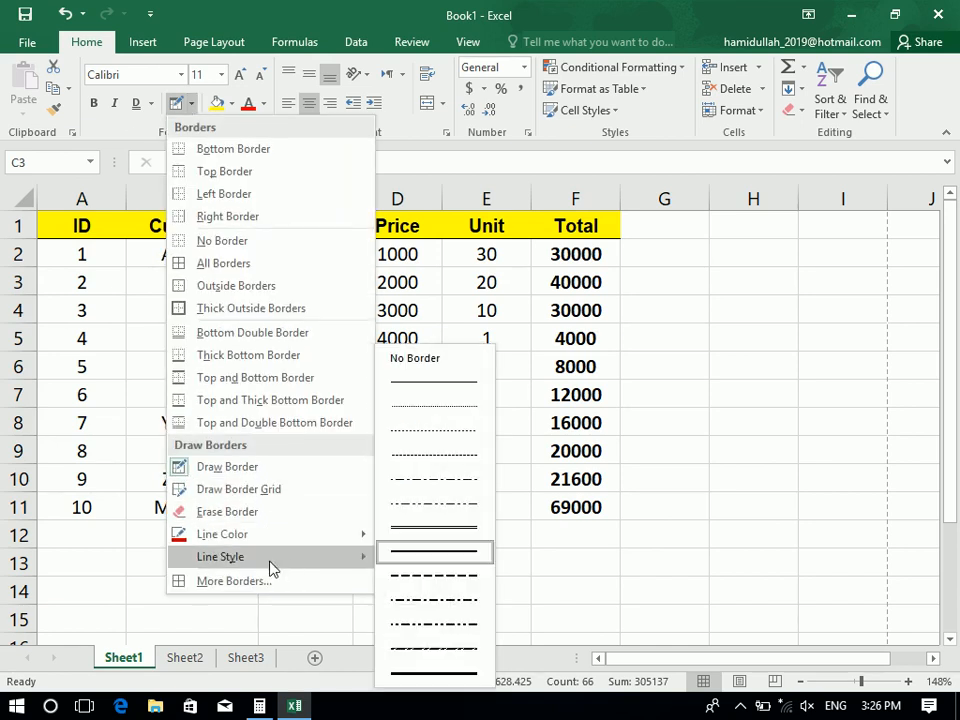
left_click(51, 221)
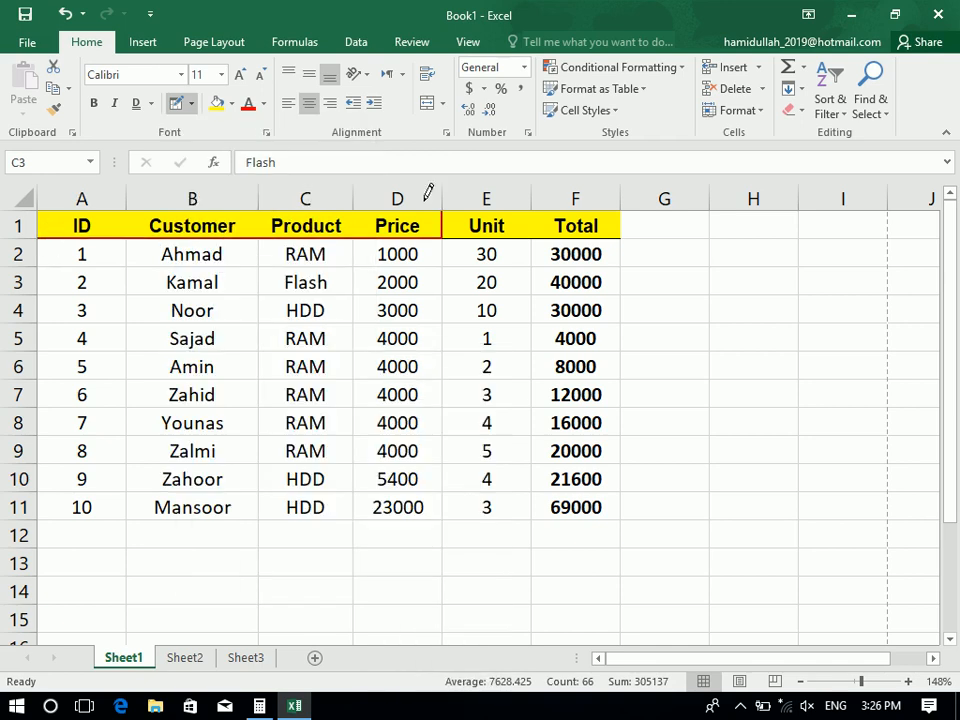
left_click(580, 225)
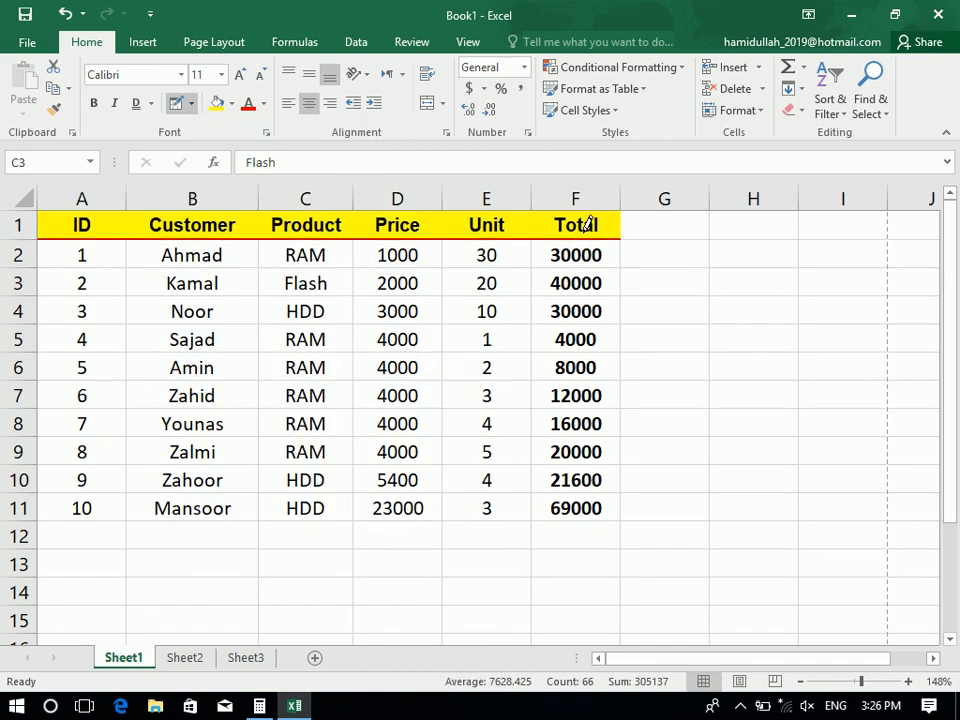
mouse_move(260, 243)
left_mouse_down()
mouse_move(281, 428)
mouse_move(334, 502)
mouse_move(394, 484)
mouse_move(602, 501)
left_mouse_up()
key("ctrl+z")
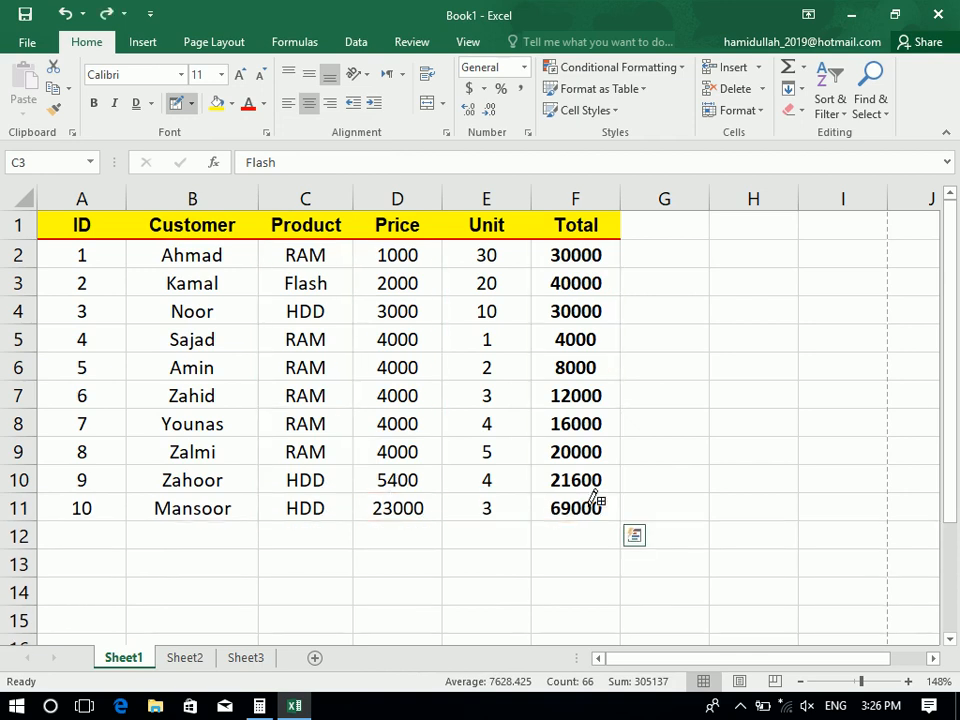
Draw a red border grid across the table cells A1:F11
left_click(190, 103)
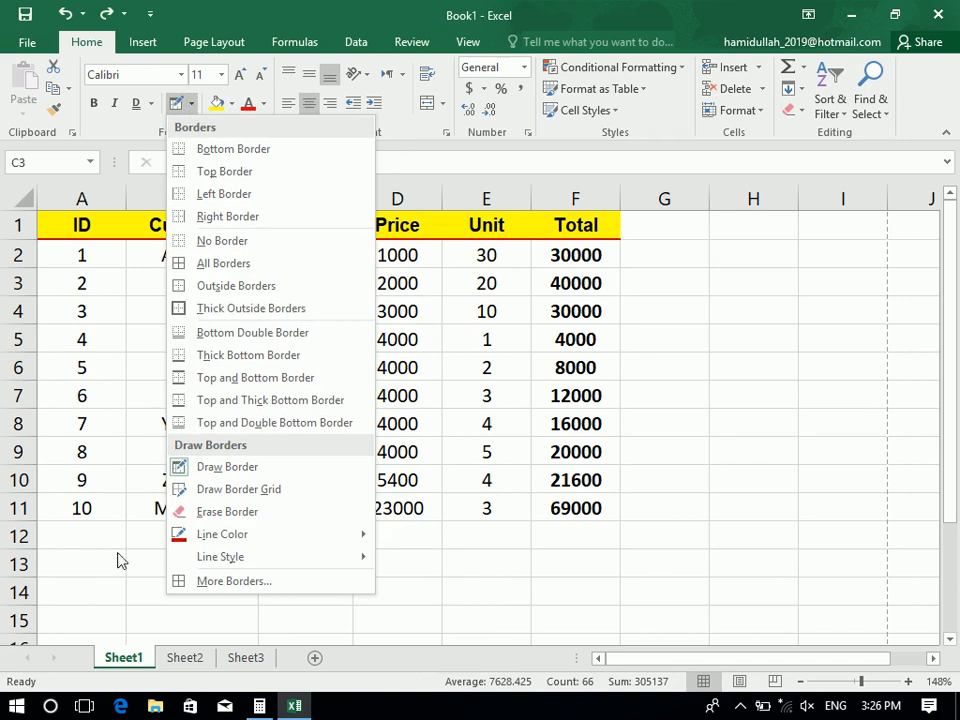
left_click(249, 489)
mouse_move(92, 214)
left_mouse_down()
mouse_move(405, 362)
mouse_move(568, 478)
mouse_move(561, 508)
mouse_move(565, 501)
left_mouse_up()
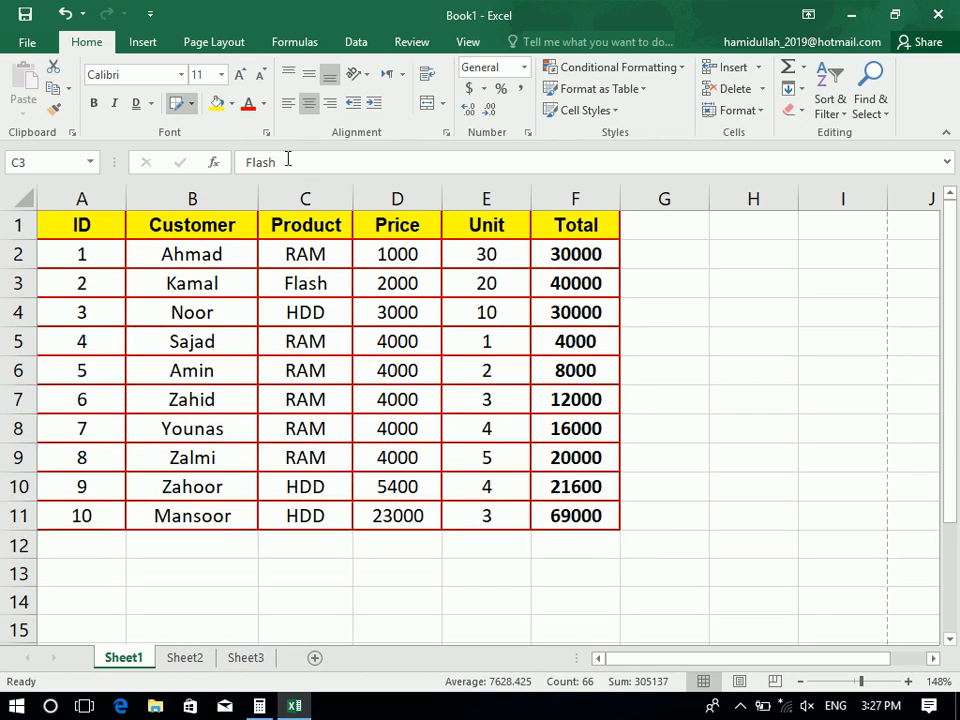
Try a heavier line style, undo it, and erase the drawn borders across the table
left_click(190, 103)
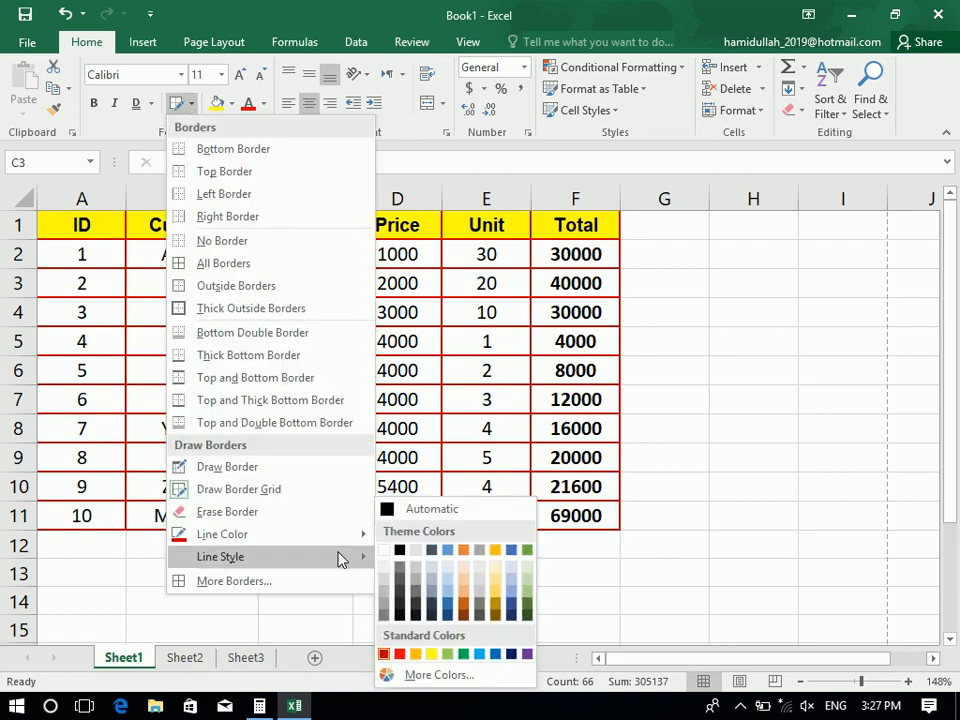
mouse_move(339, 557)
left_click(429, 386)
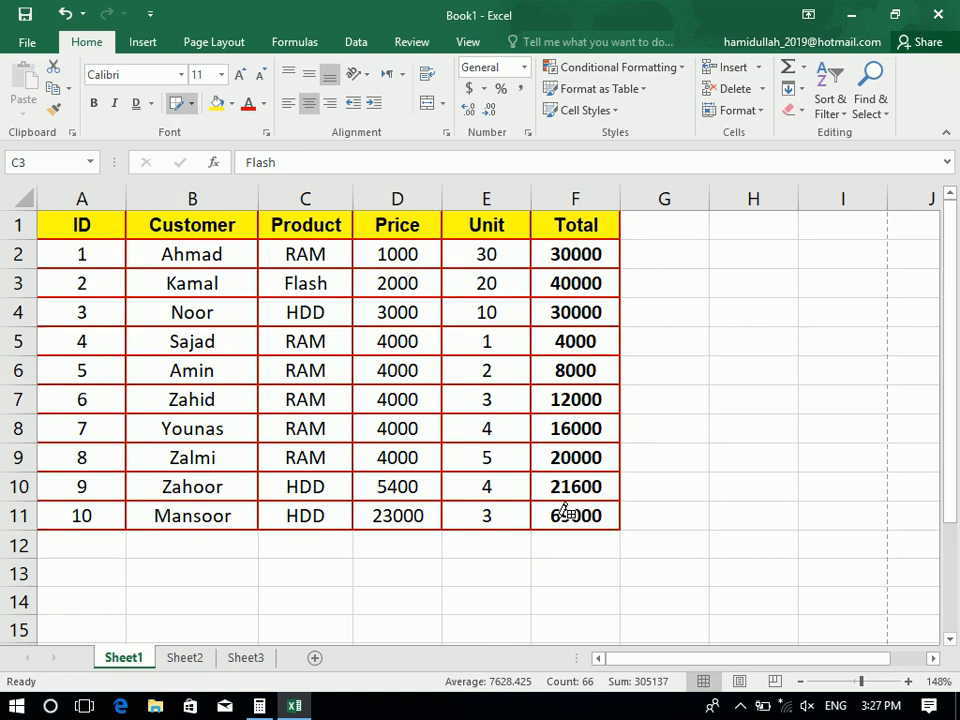
key("ctrl+z")
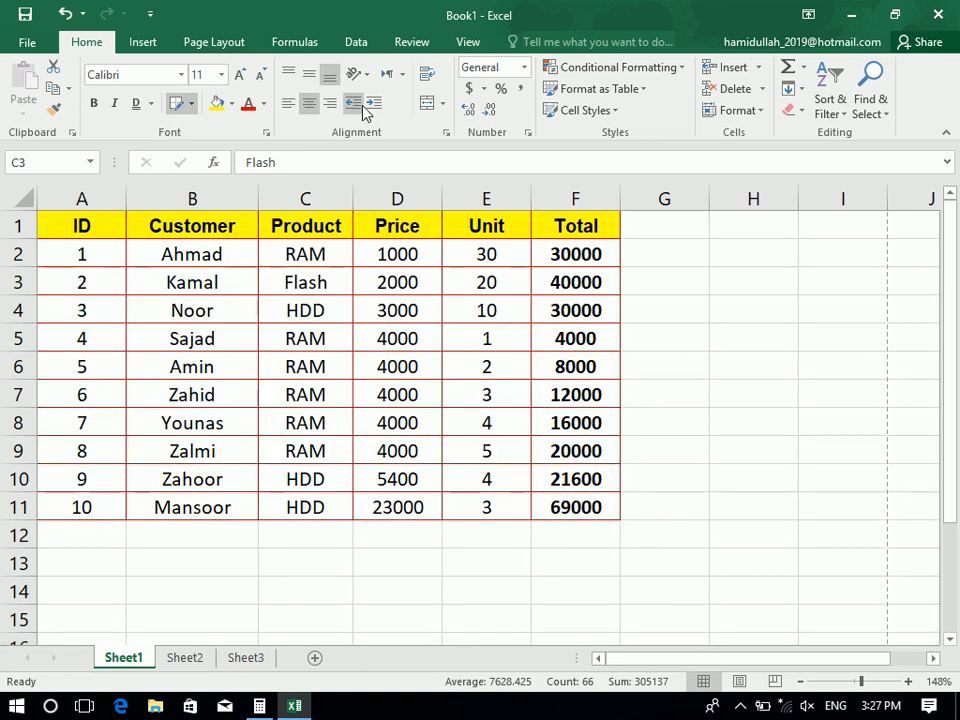
left_click(191, 103)
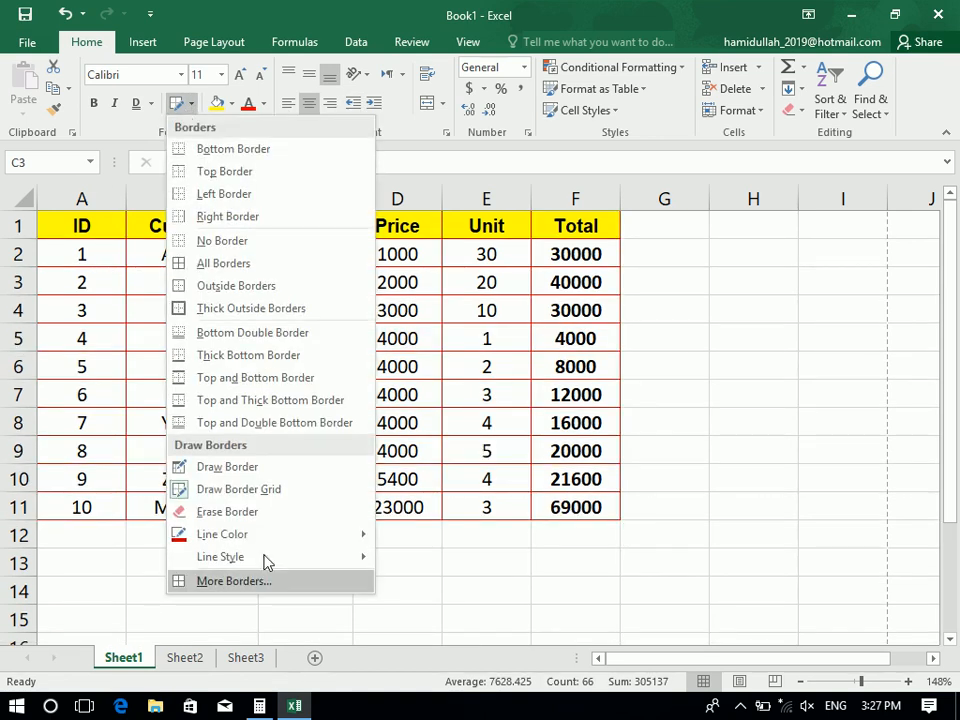
left_click(313, 513)
mouse_move(109, 233)
left_mouse_down()
mouse_move(465, 484)
mouse_move(561, 499)
mouse_move(602, 493)
left_mouse_up()
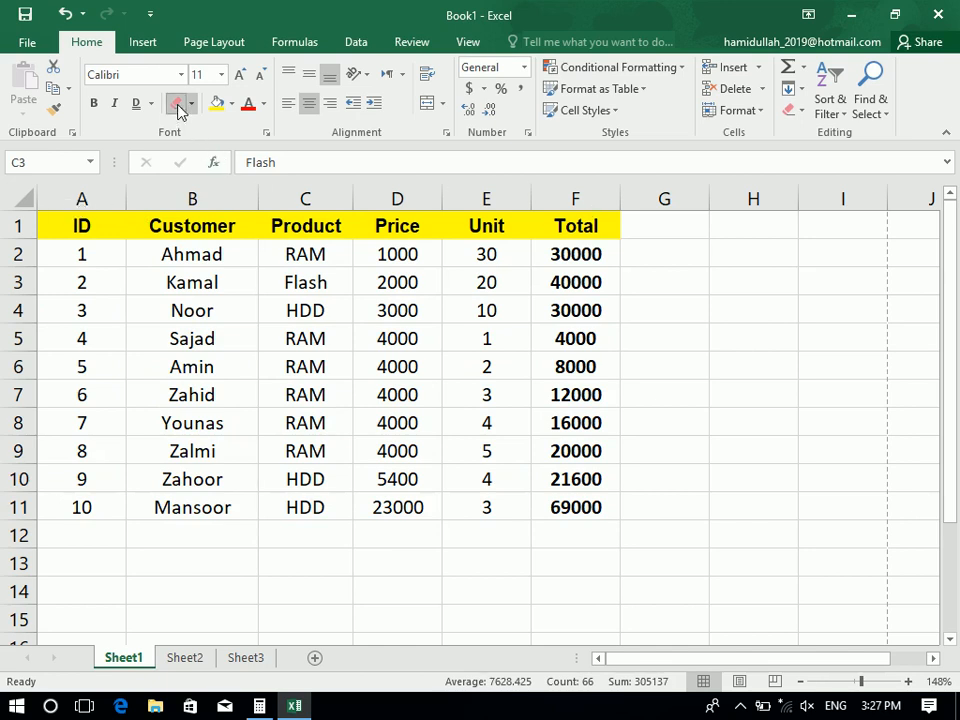
Apply All Borders to every cell of A1:F11 after briefly clearing them
key("ctrl+a")
left_click(191, 103)
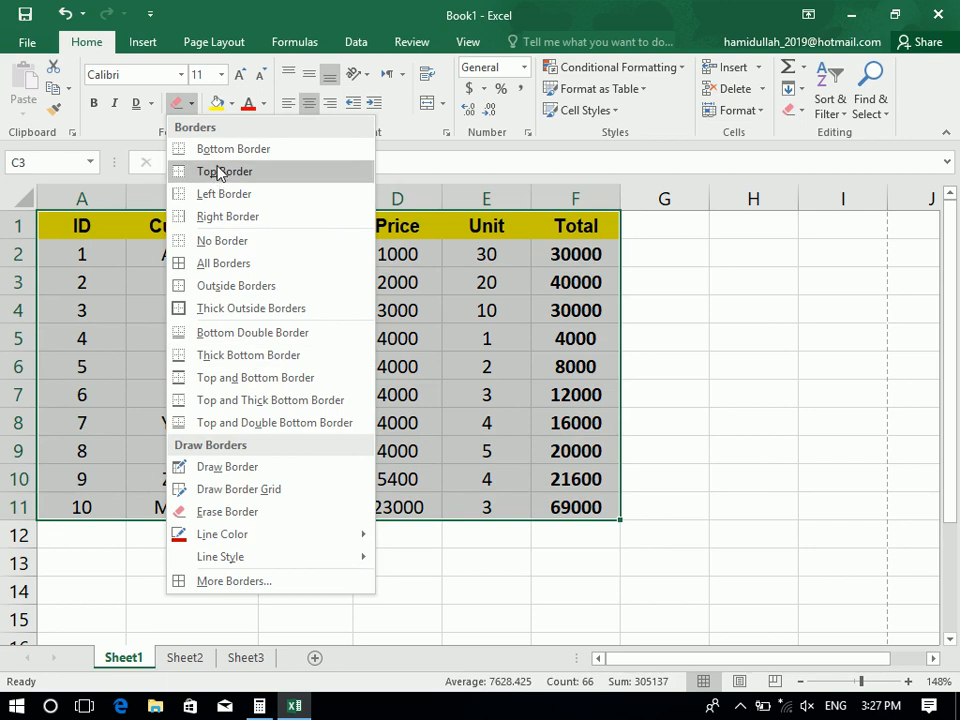
left_click(216, 263)
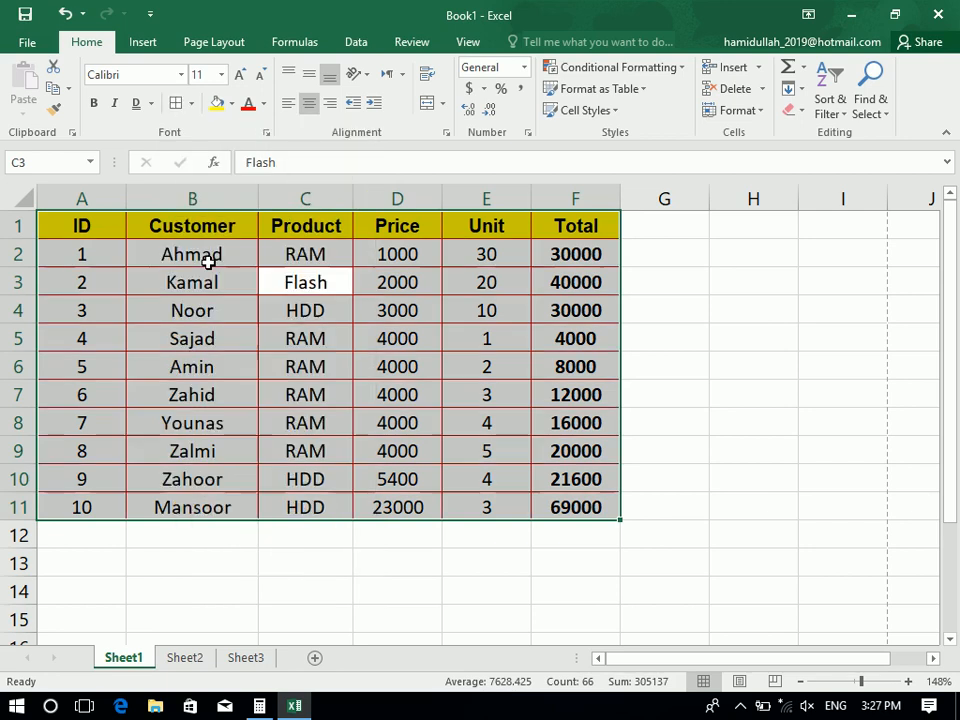
left_click(191, 104)
left_click(272, 244)
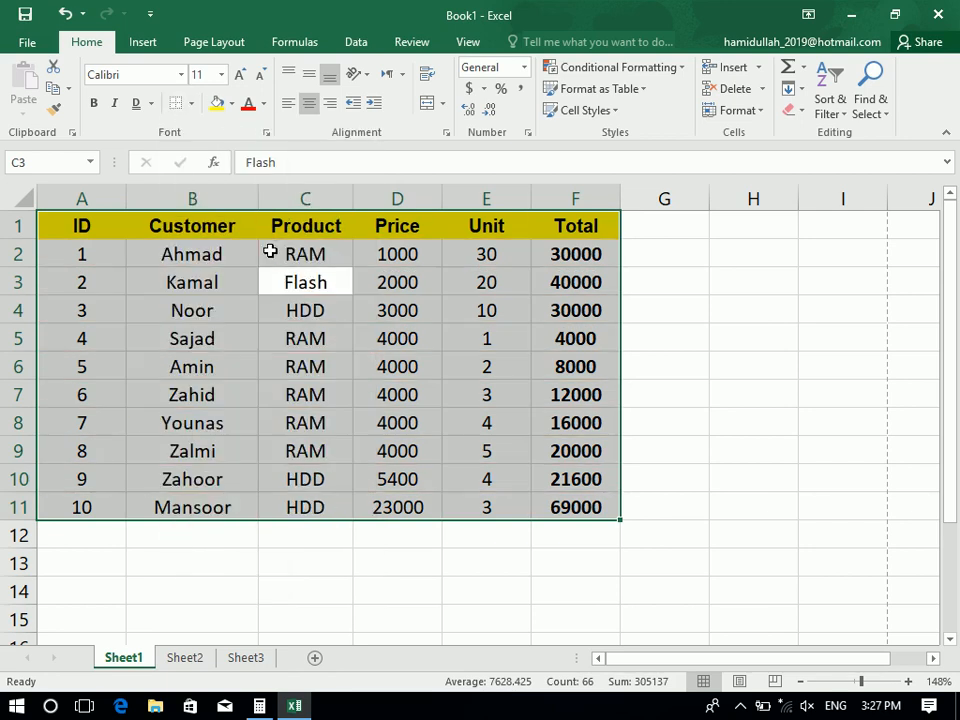
left_click(191, 104)
left_click(179, 262)
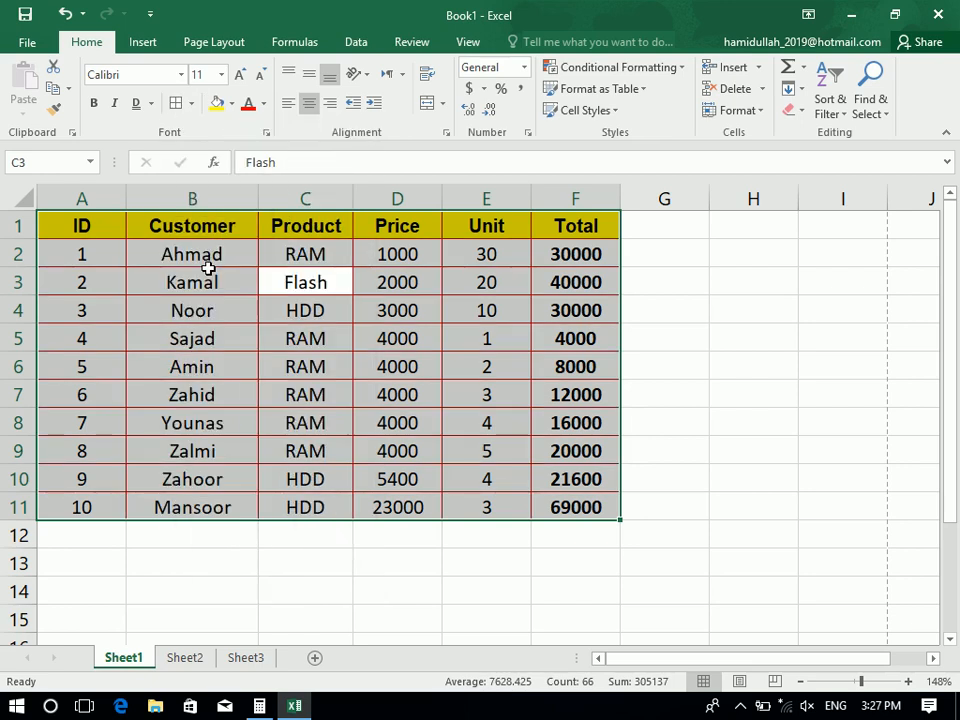
left_click(191, 104)
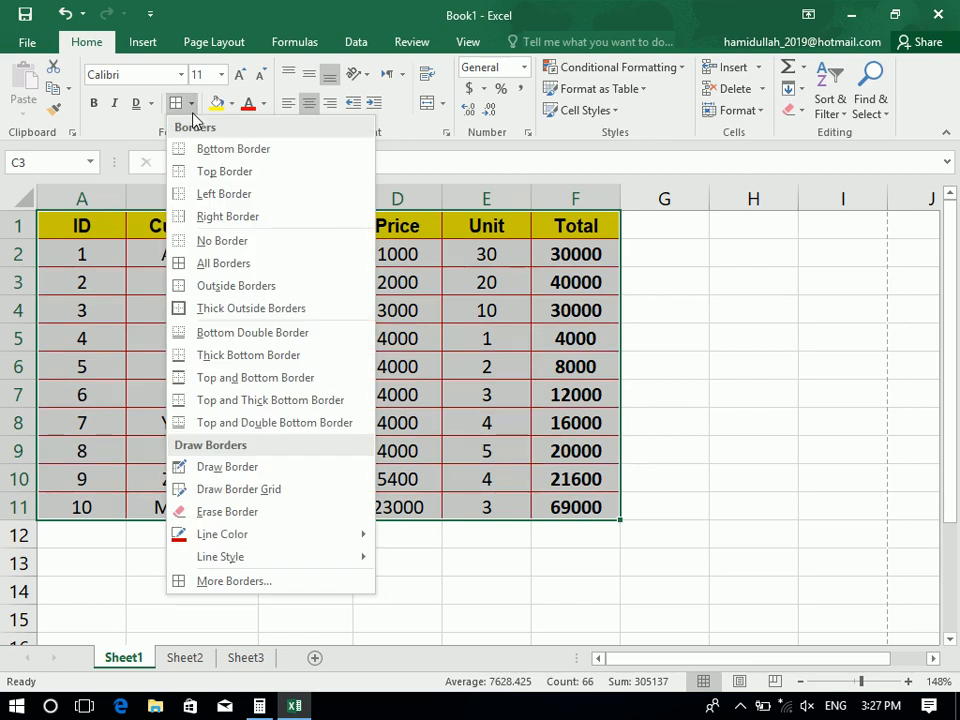
left_click(192, 112)
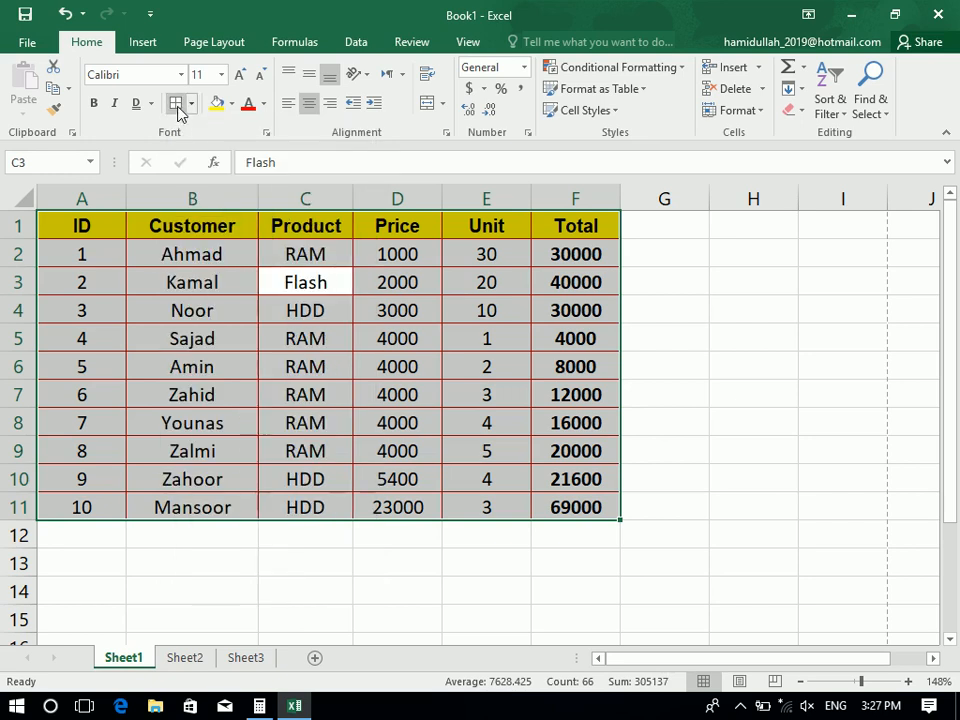
left_click_drag(544, 224, 193, 167)
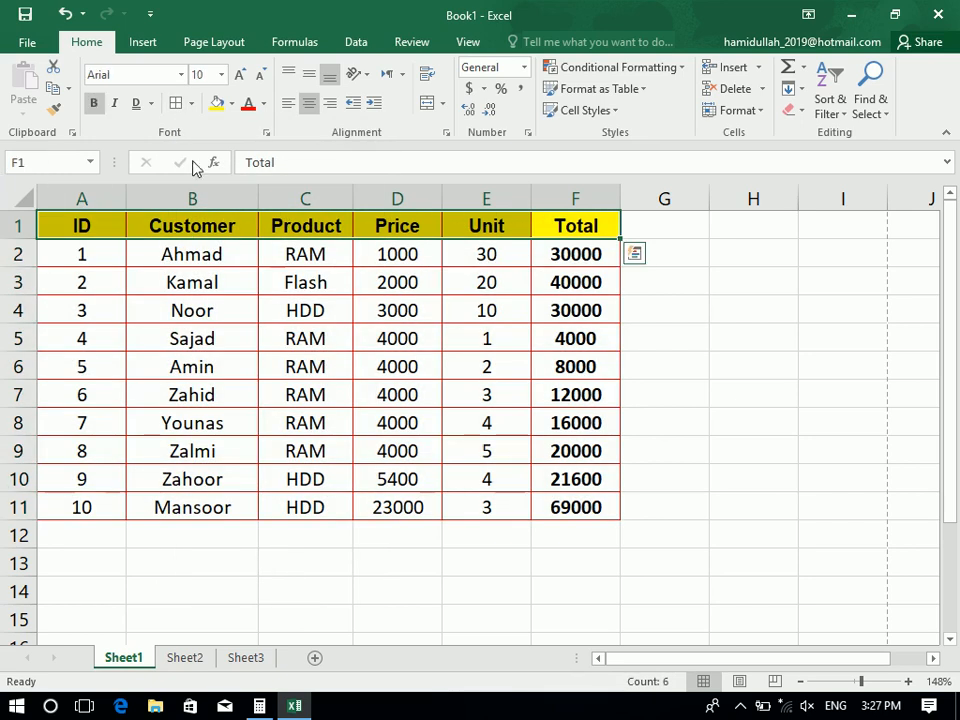
Fill the header row A1:F1 with a pale peach shade
left_click(231, 103)
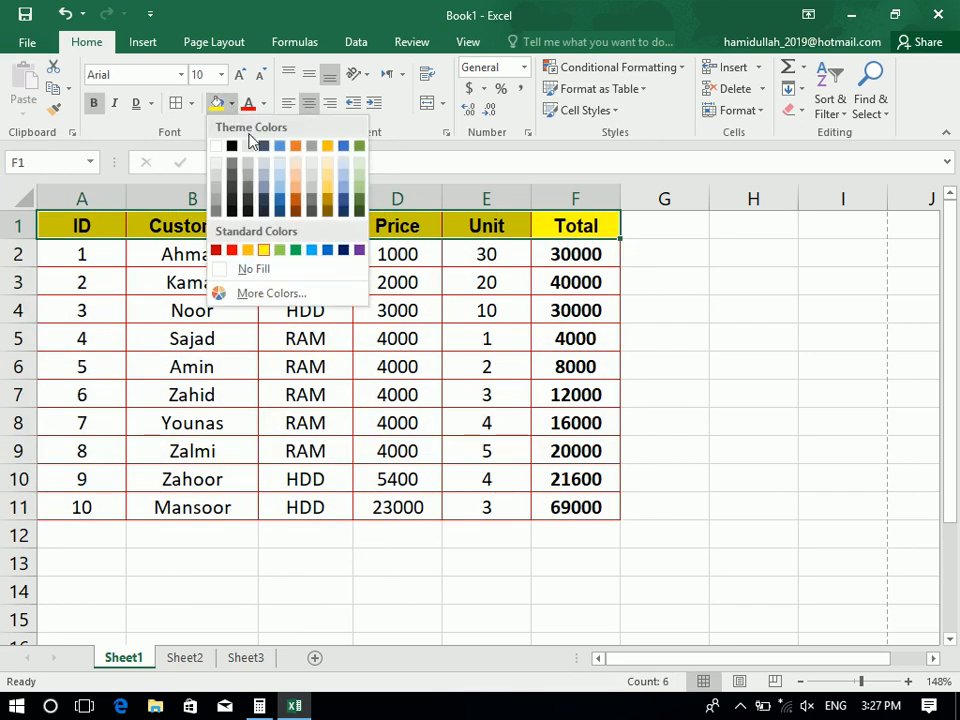
left_click(328, 163)
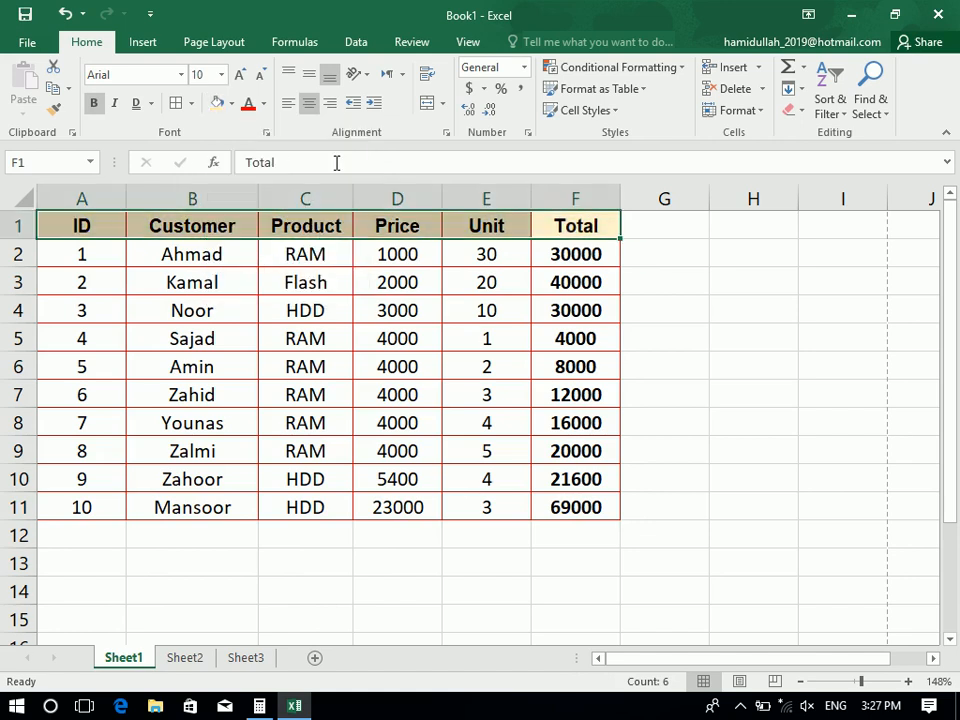
left_click(232, 104)
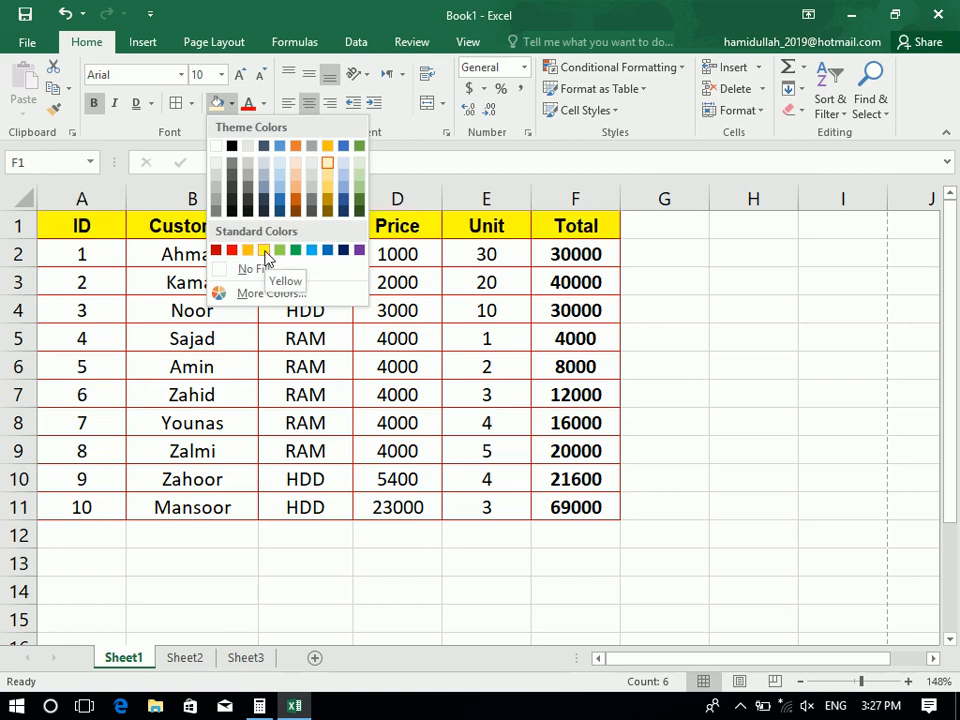
left_click(232, 104)
left_click(232, 104)
left_click(293, 166)
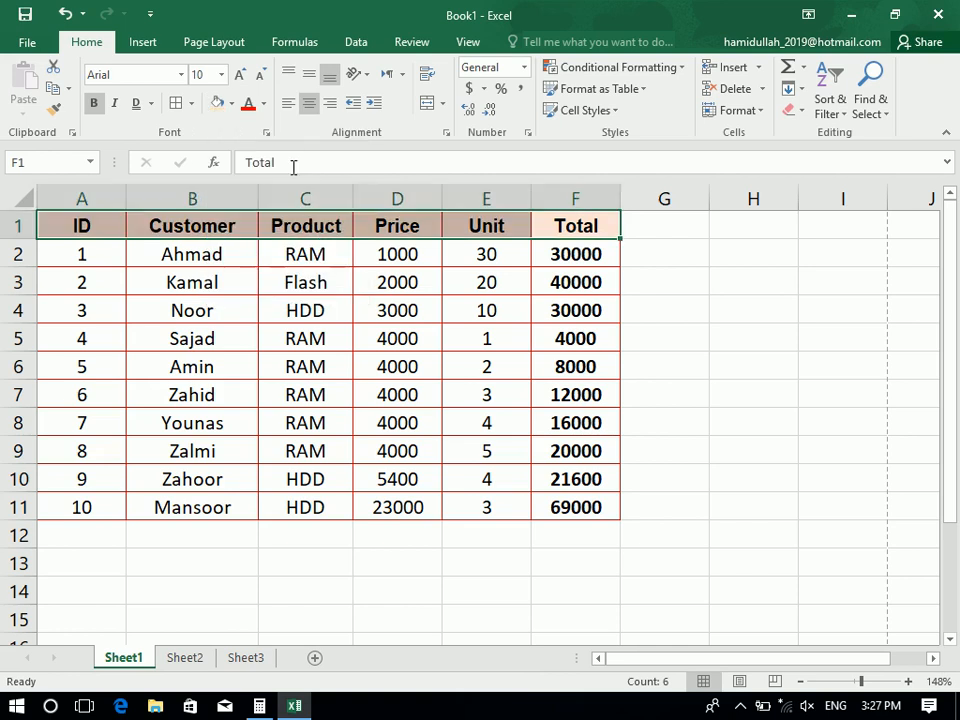
Try a pale fill on the Total values F2:F11, then remove it
left_click_drag(549, 250, 565, 507)
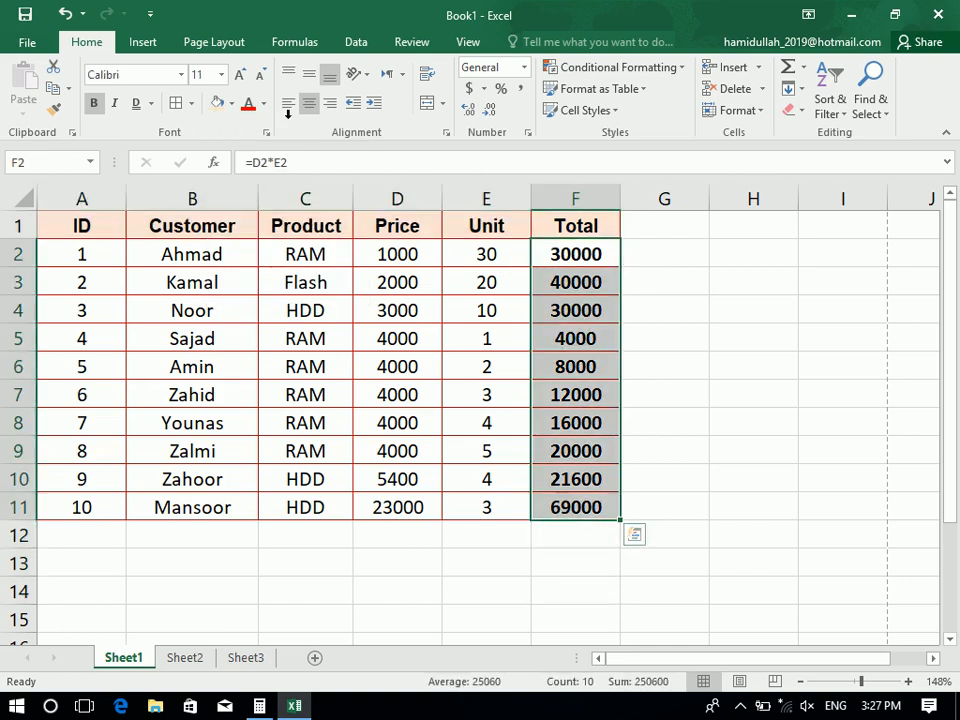
left_click(234, 104)
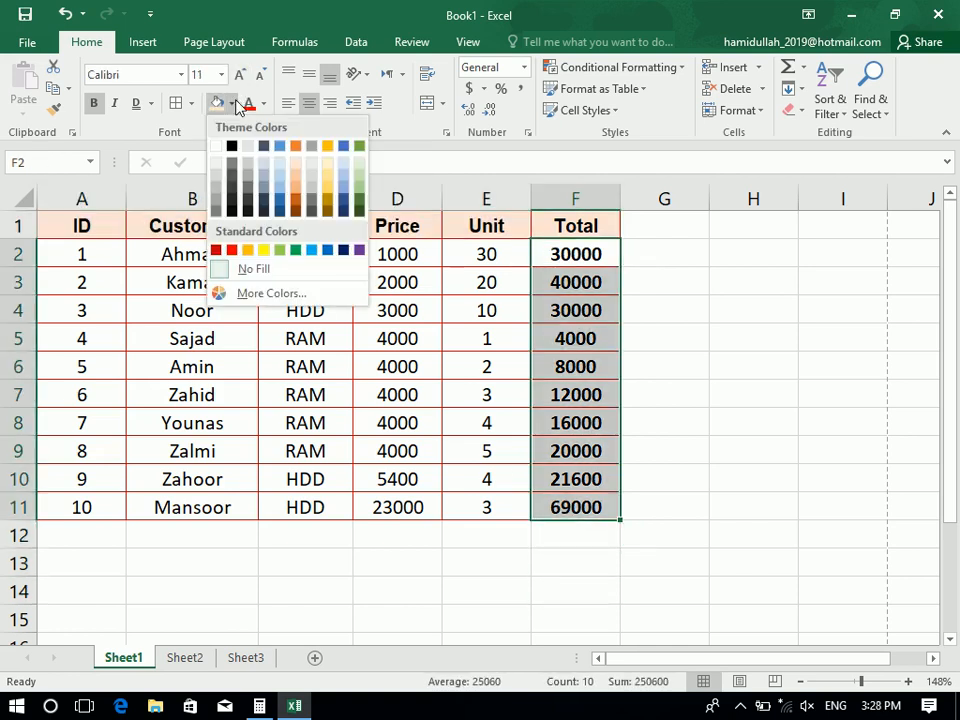
left_click(313, 163)
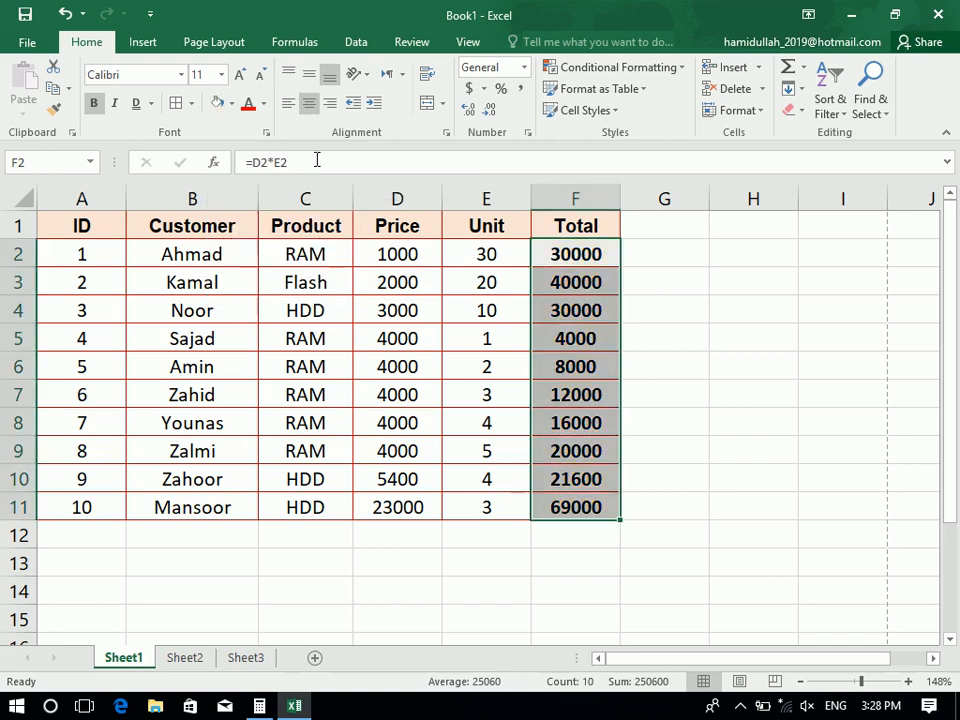
left_click(231, 103)
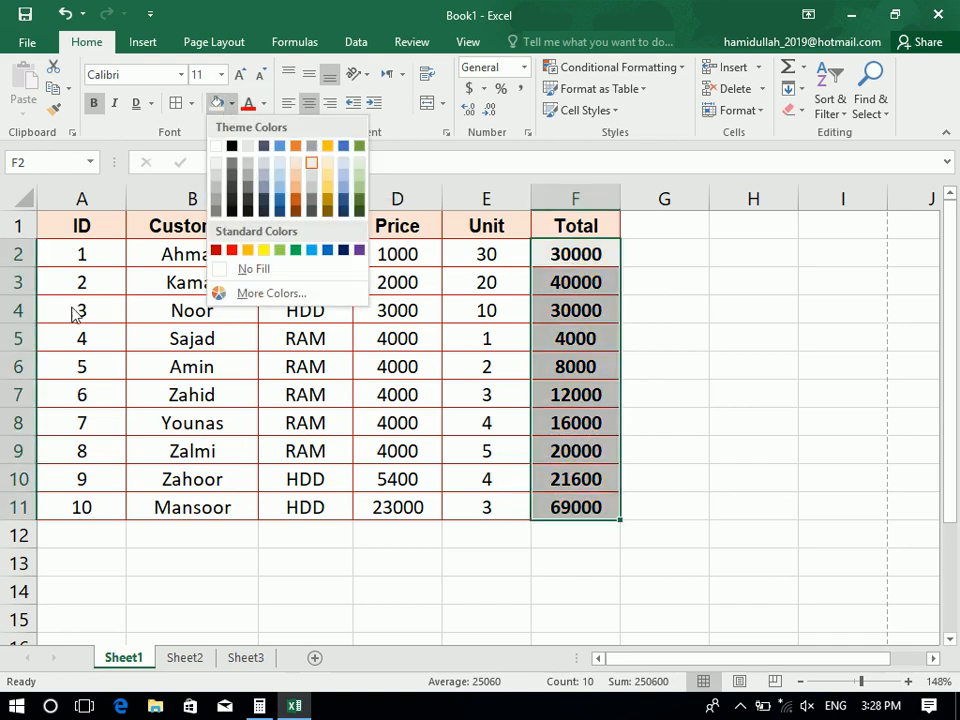
left_click(292, 272)
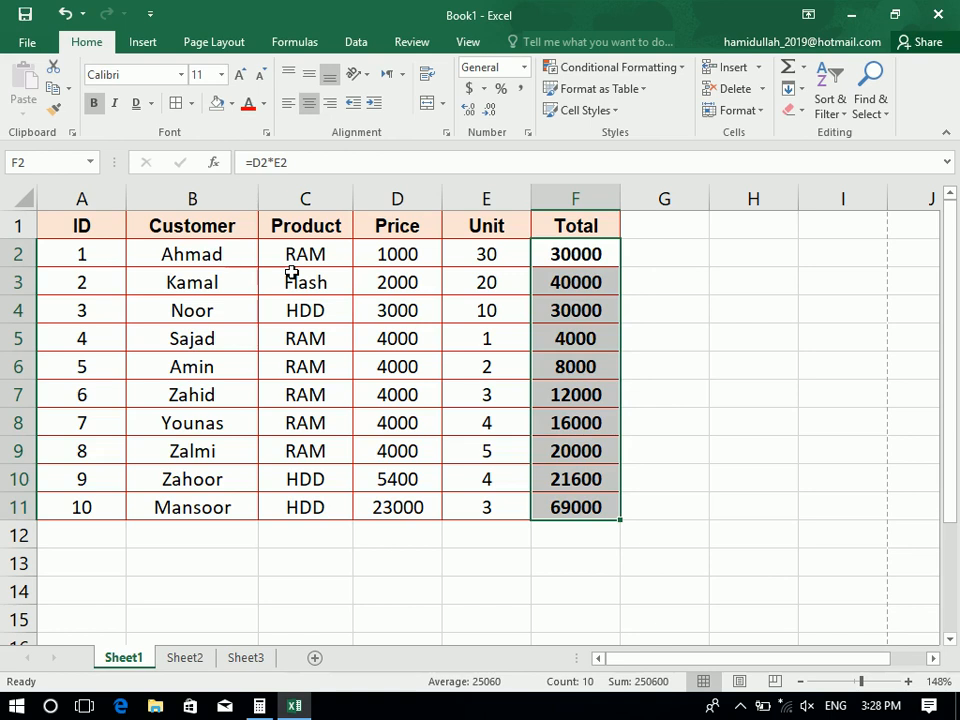
left_click(265, 104)
left_click(208, 228)
Try a pink header font colour from More Colors, then undo it
left_click_drag(78, 226, 561, 195)
left_click(265, 104)
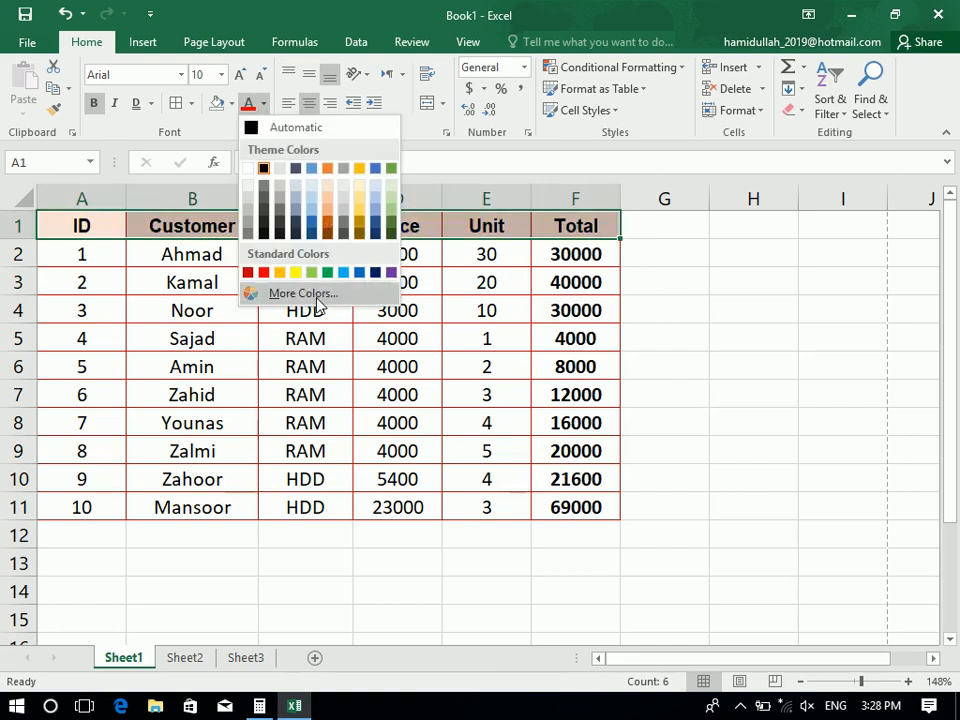
left_click(285, 293)
left_click(238, 264)
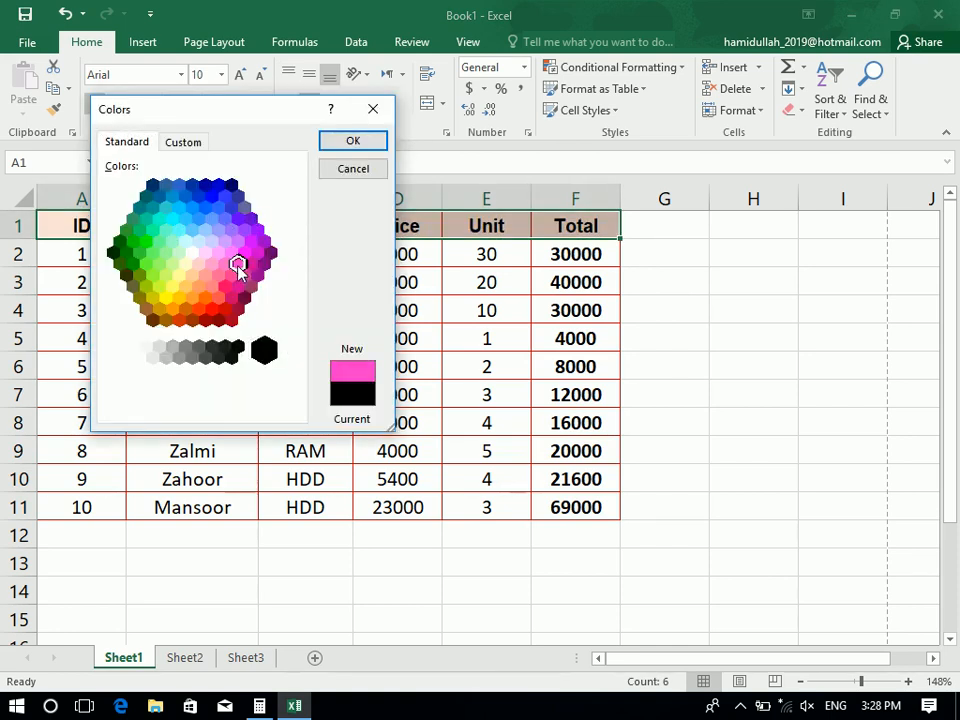
left_click(345, 142)
key("ctrl+z")
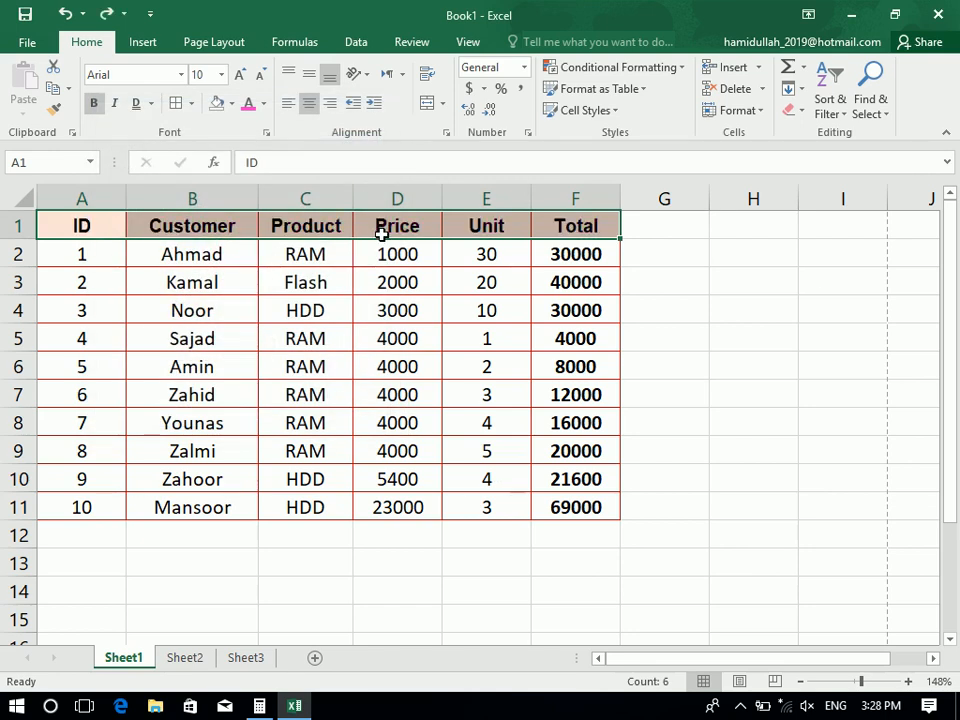
left_click(266, 135)
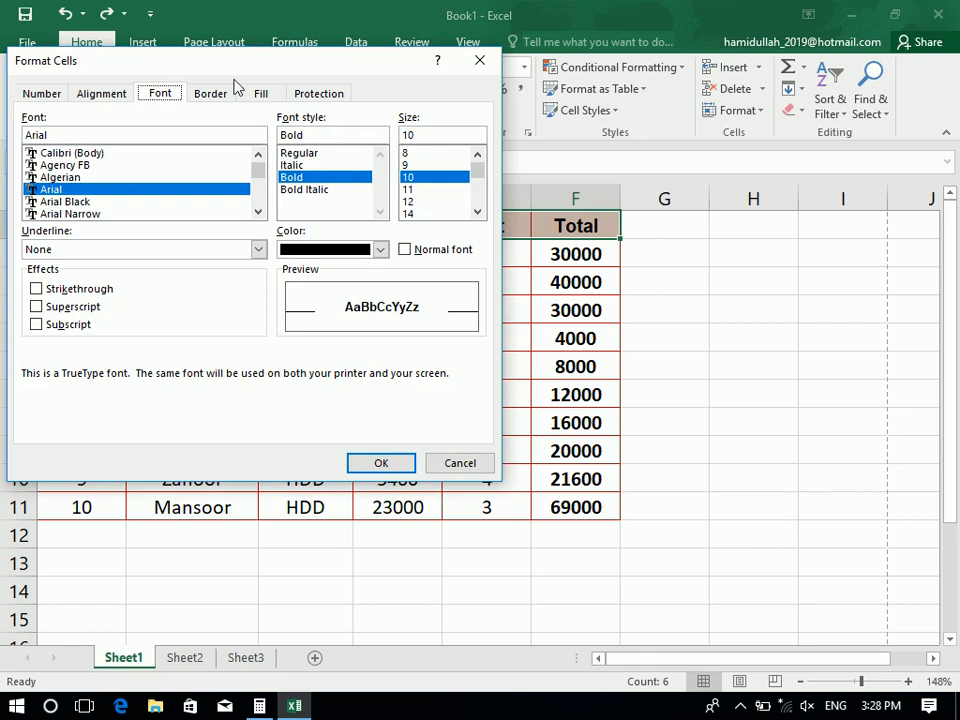
Review the Number, Alignment, Font, Border, Fill and Protection tabs, close Format Cells, and show the Format menu
left_click_drag(216, 58, 231, 212)
left_click(58, 248)
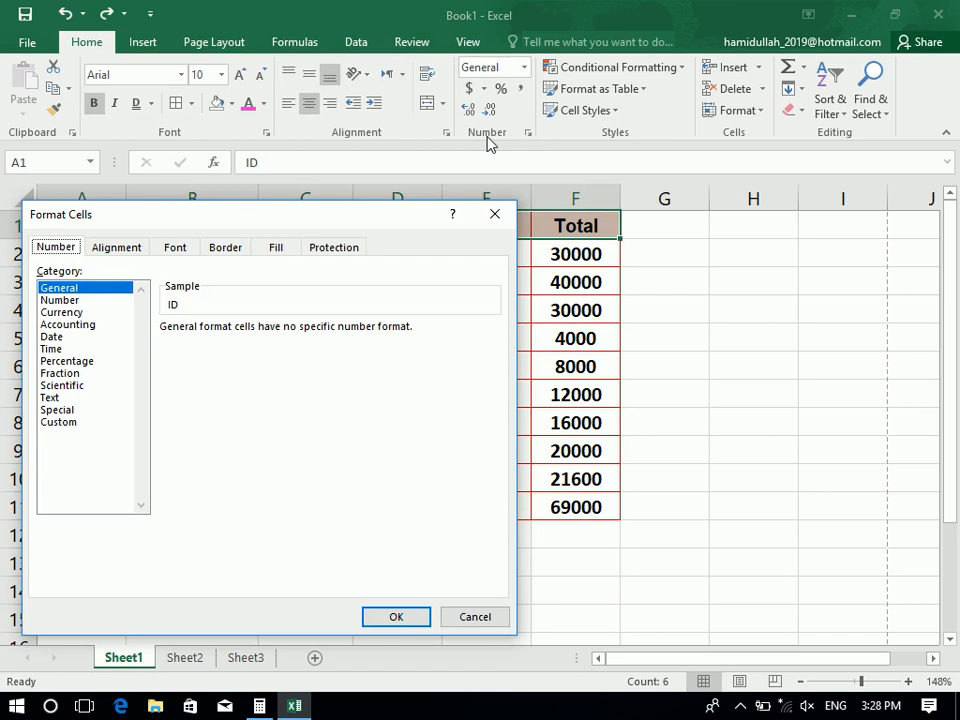
left_click(120, 248)
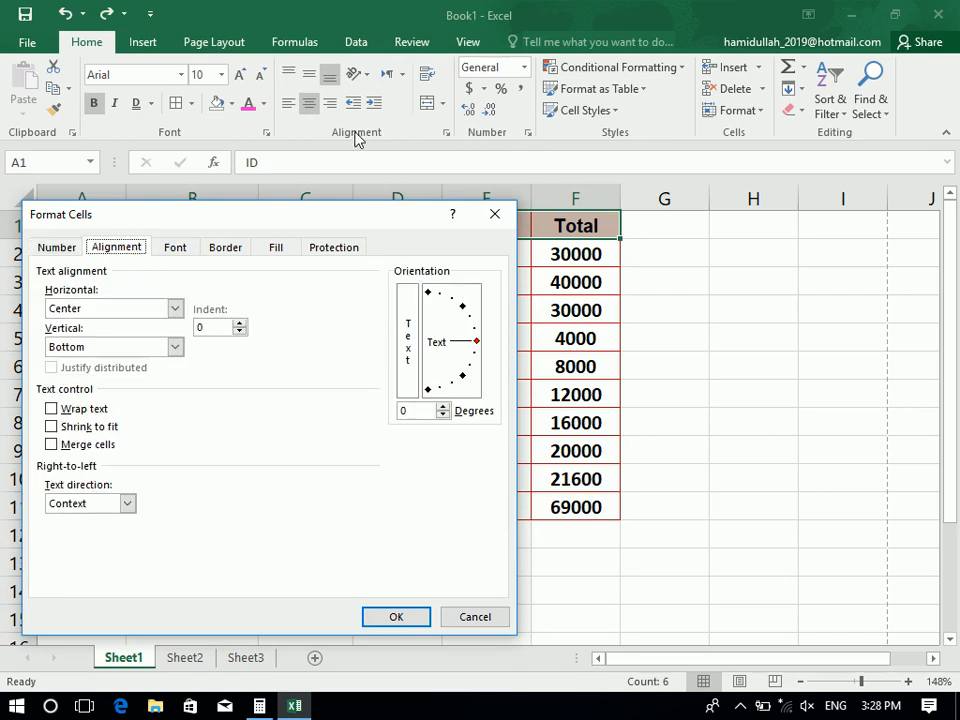
left_click(186, 251)
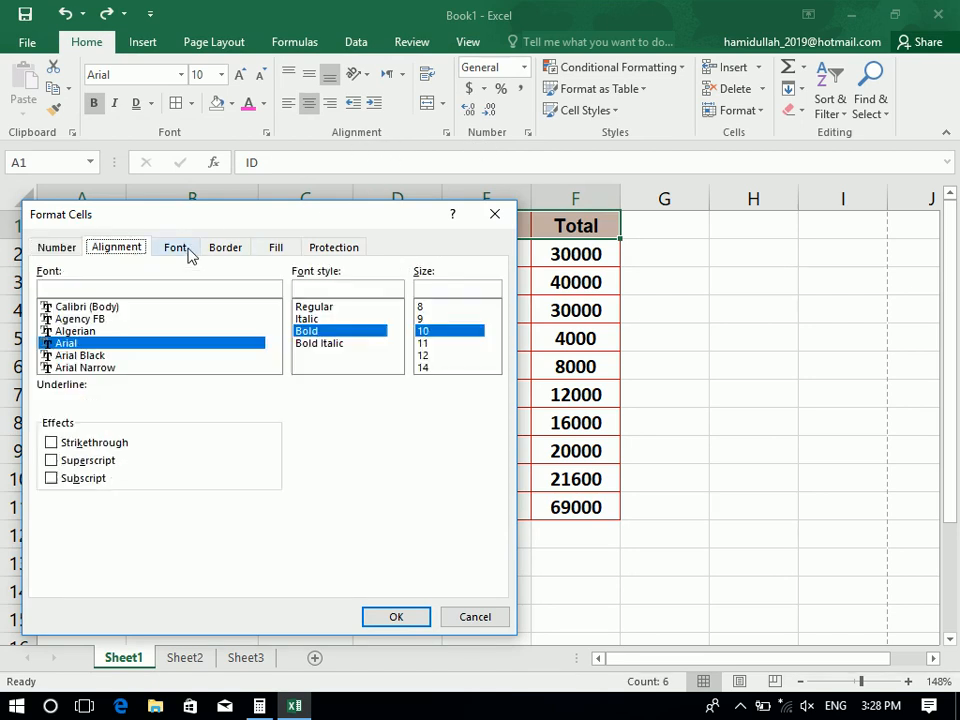
left_click(237, 254)
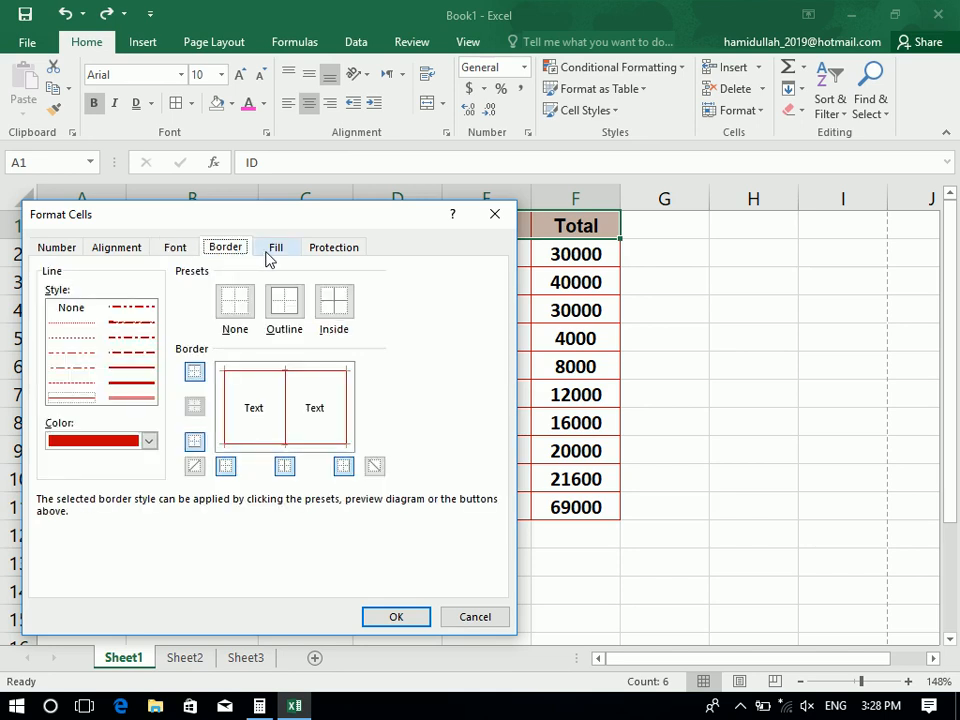
left_click(270, 254)
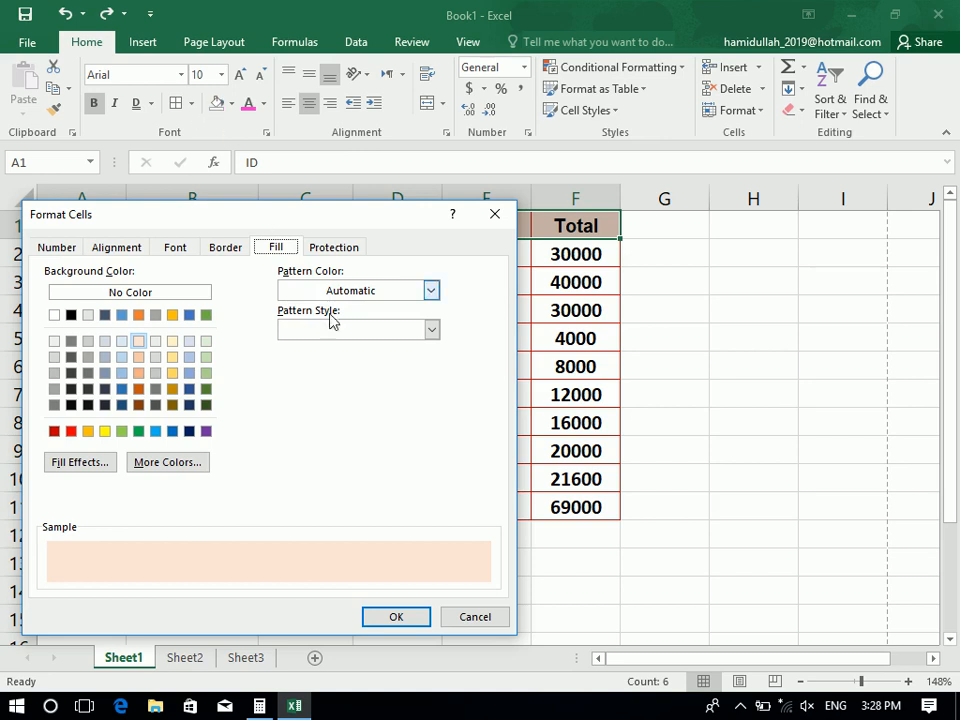
left_click(320, 252)
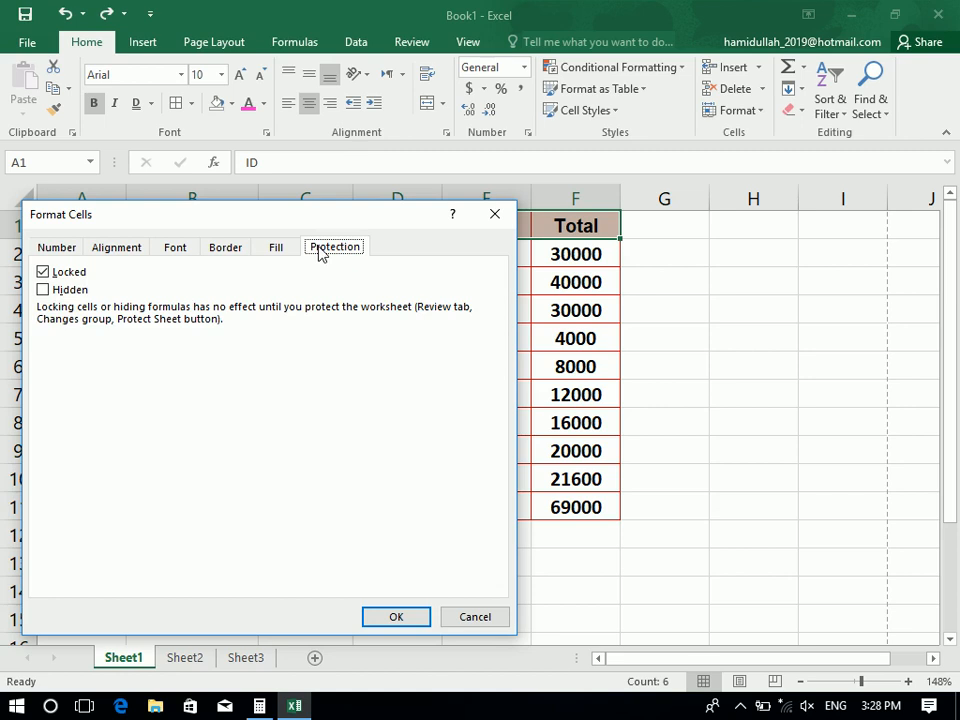
left_click(496, 214)
left_click(736, 110)
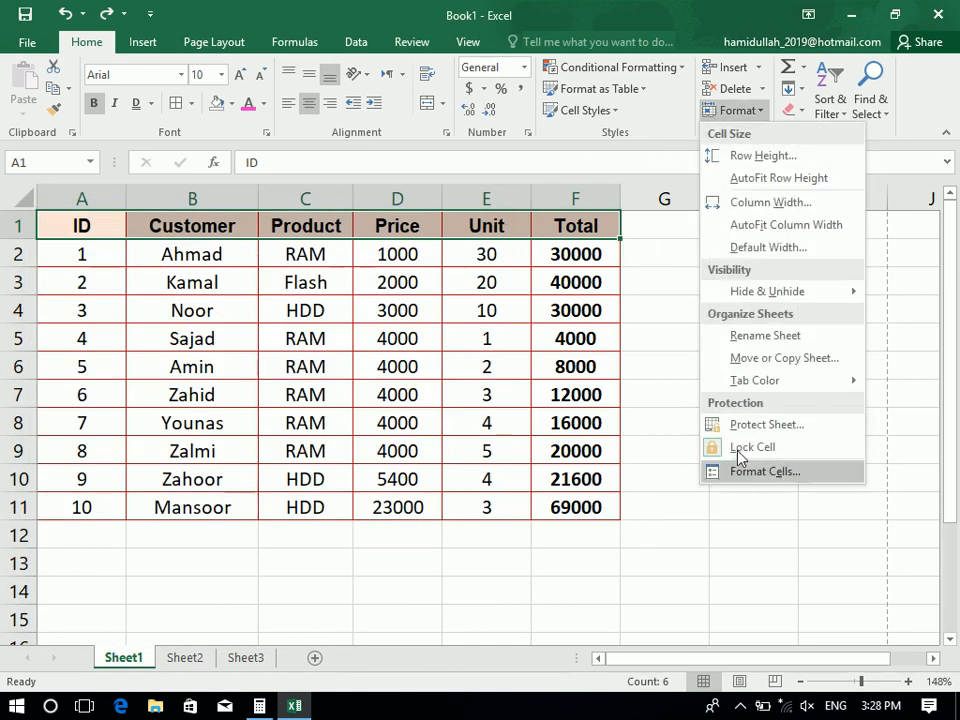
Try Algerian and Arial Narrow fonts, size 12 and light green, then reset to Normal font
left_click(752, 477)
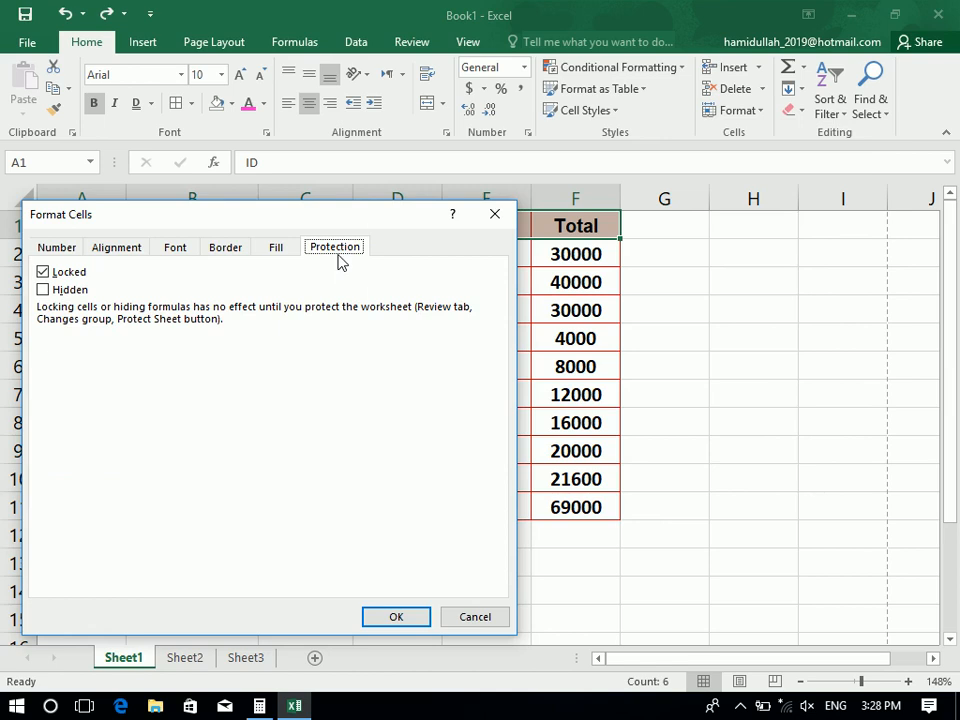
left_click(495, 212)
left_click(266, 134)
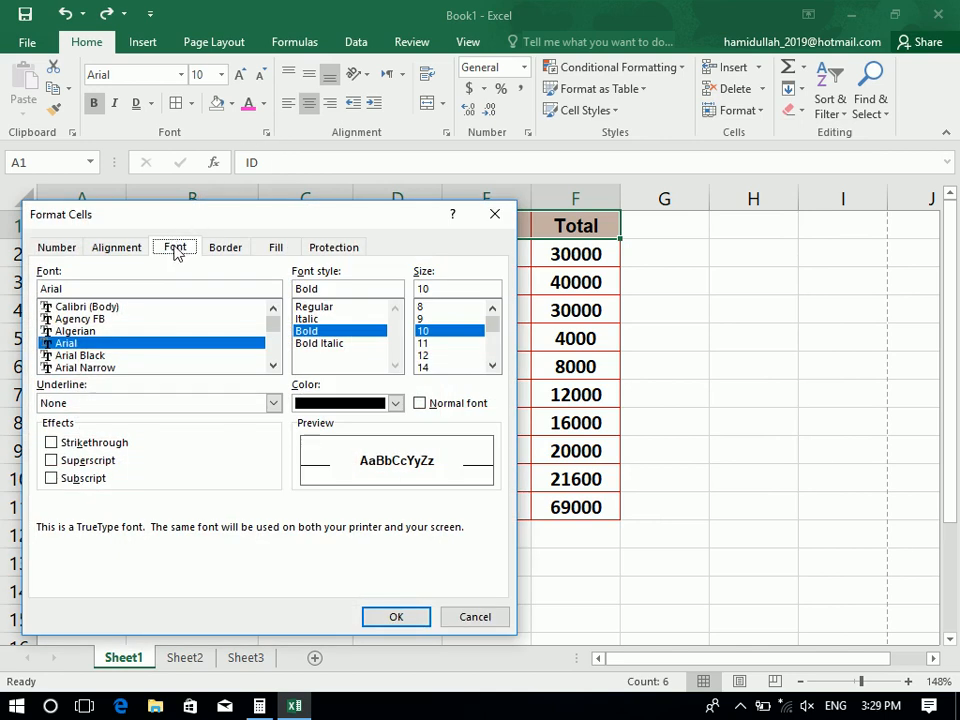
left_click(137, 331)
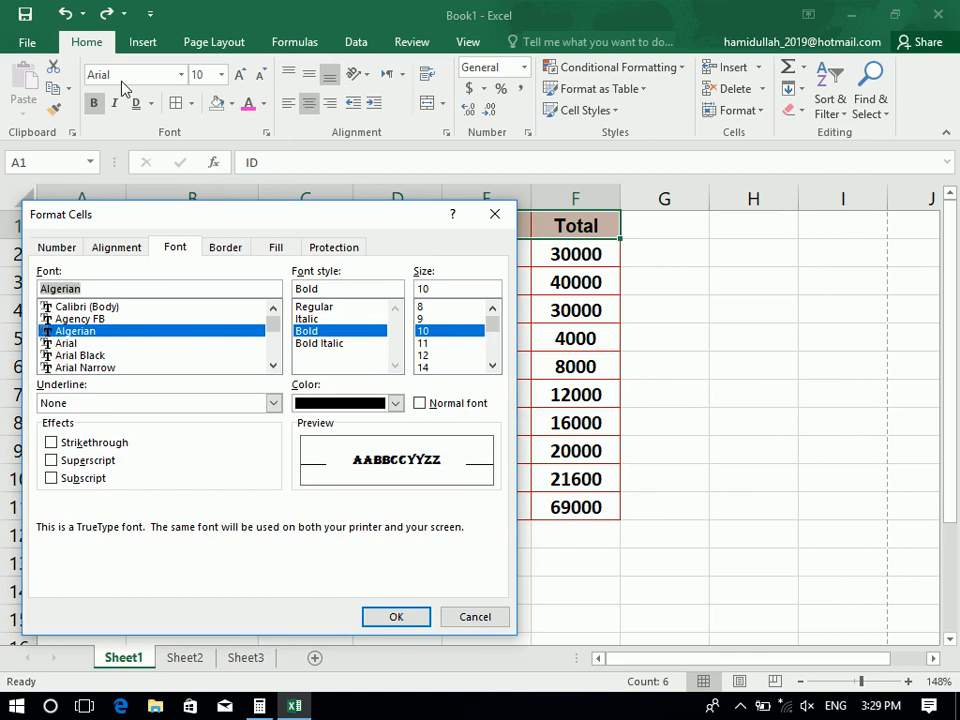
key("Down")
key("Down")
key("Down")
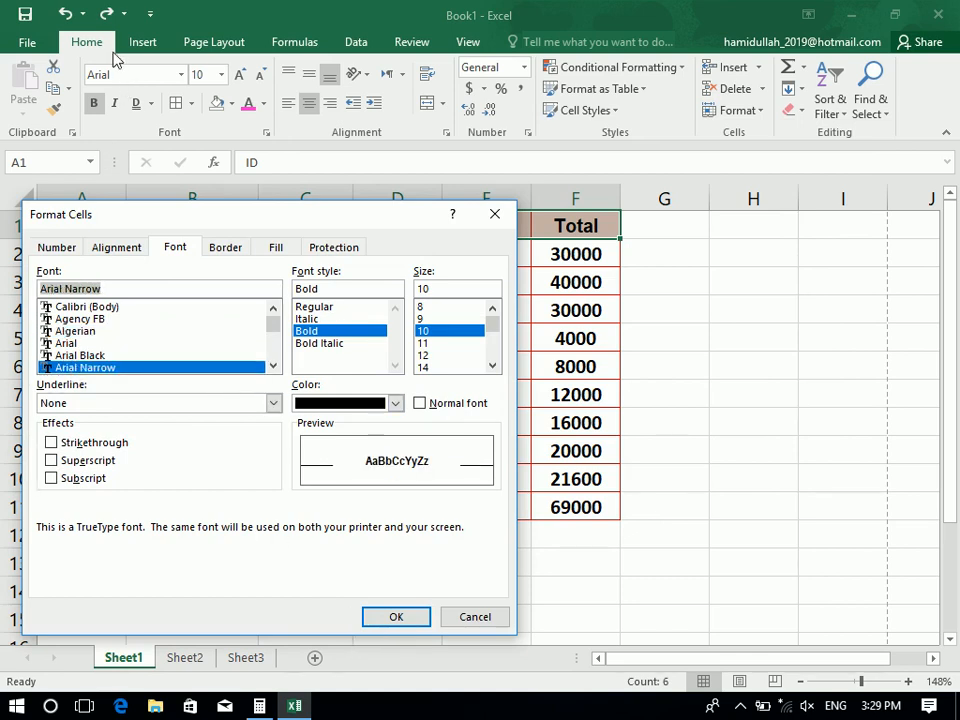
left_click(437, 357)
left_click(396, 403)
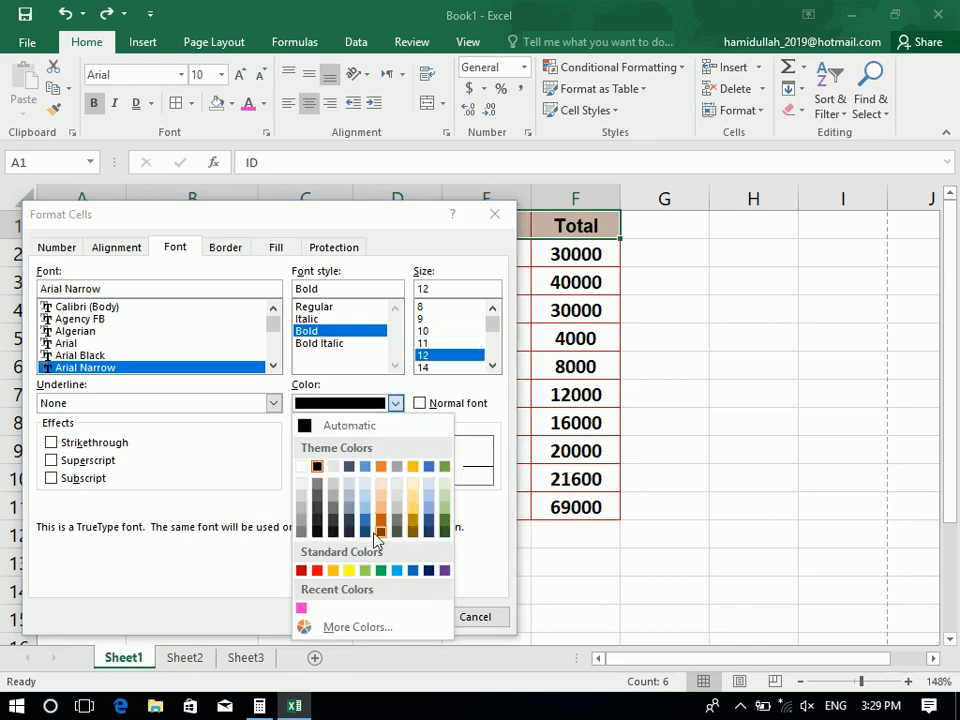
left_click(366, 571)
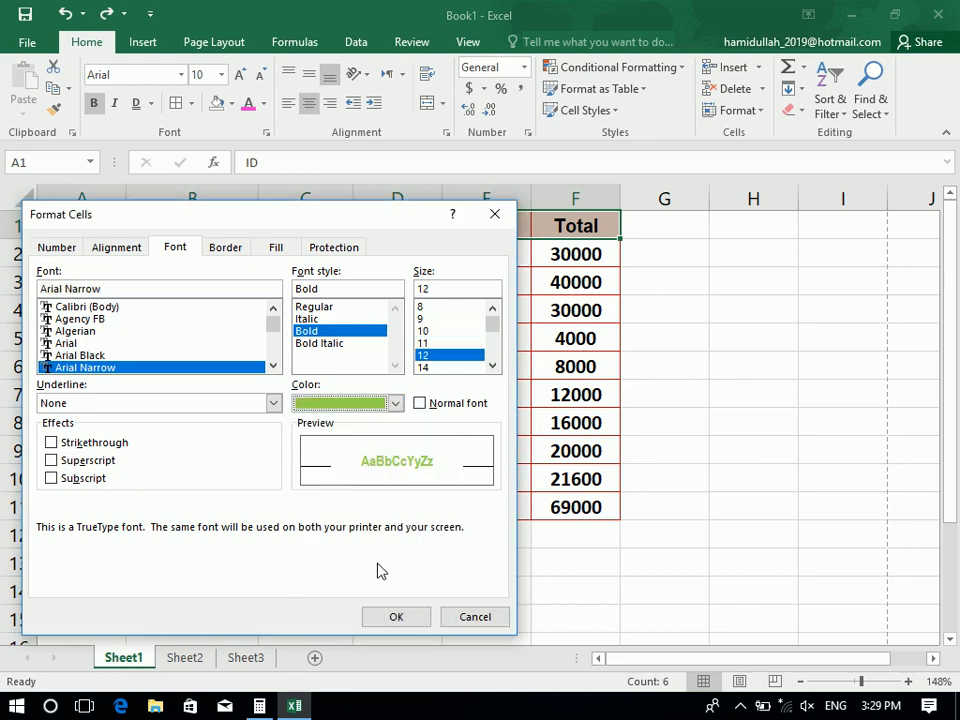
left_click(444, 408)
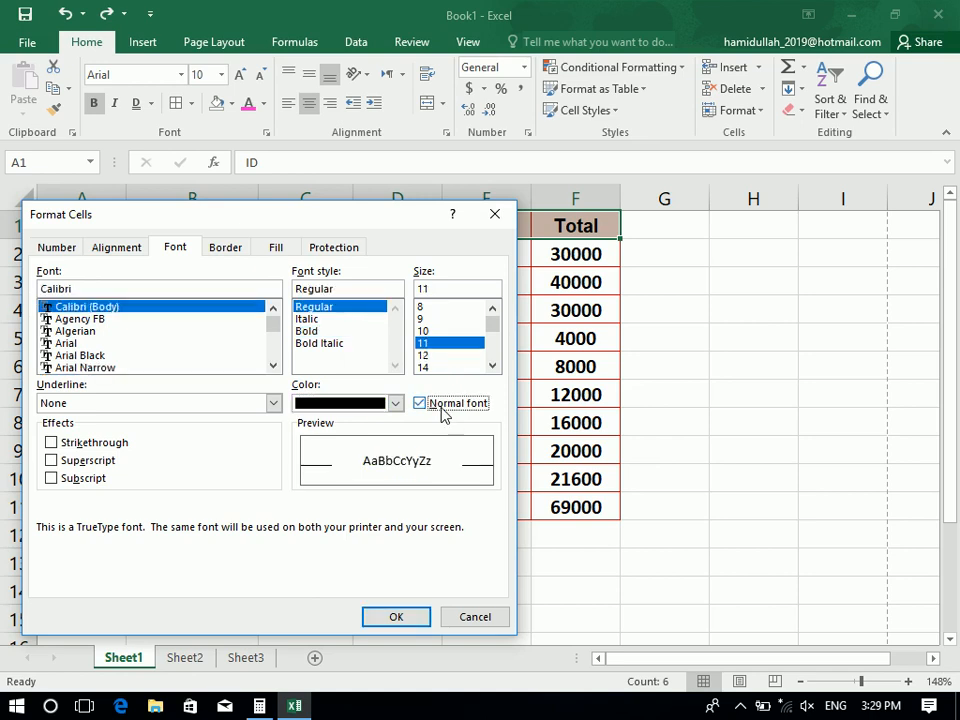
Try Arial Bold, then revert to Normal Calibri 11 with no underline and apply it
left_click(170, 345)
left_click(330, 333)
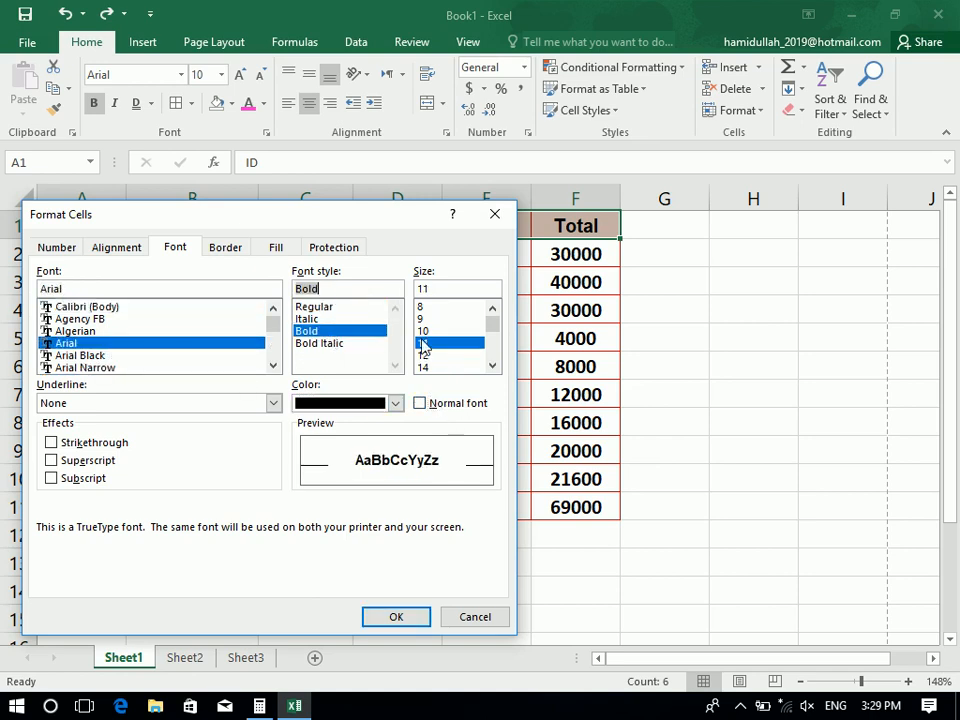
left_click(423, 355)
left_click(450, 406)
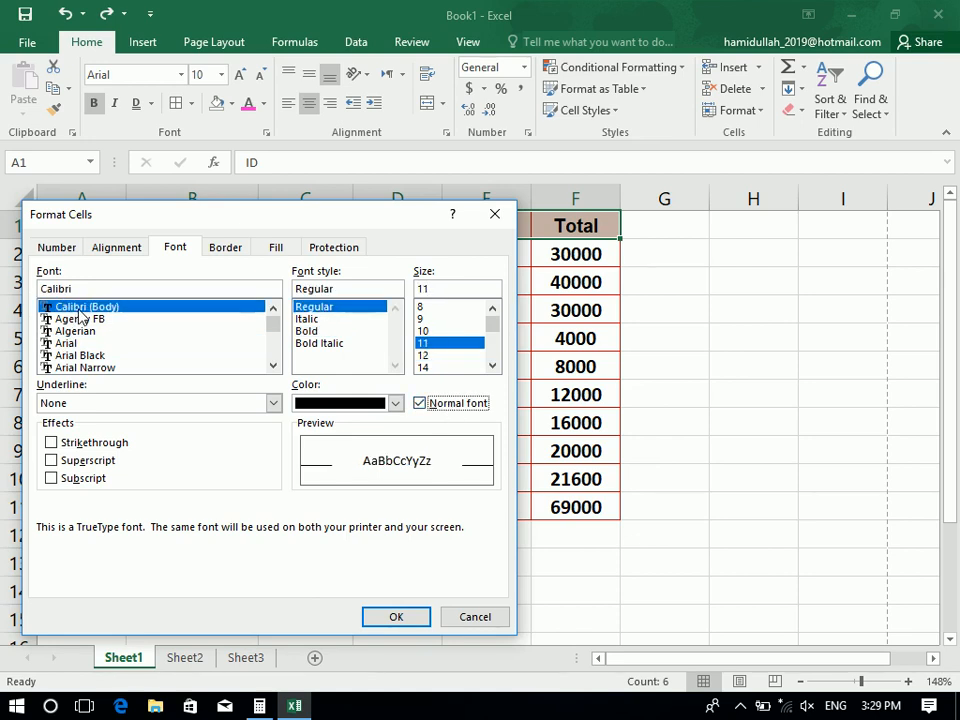
left_click(175, 402)
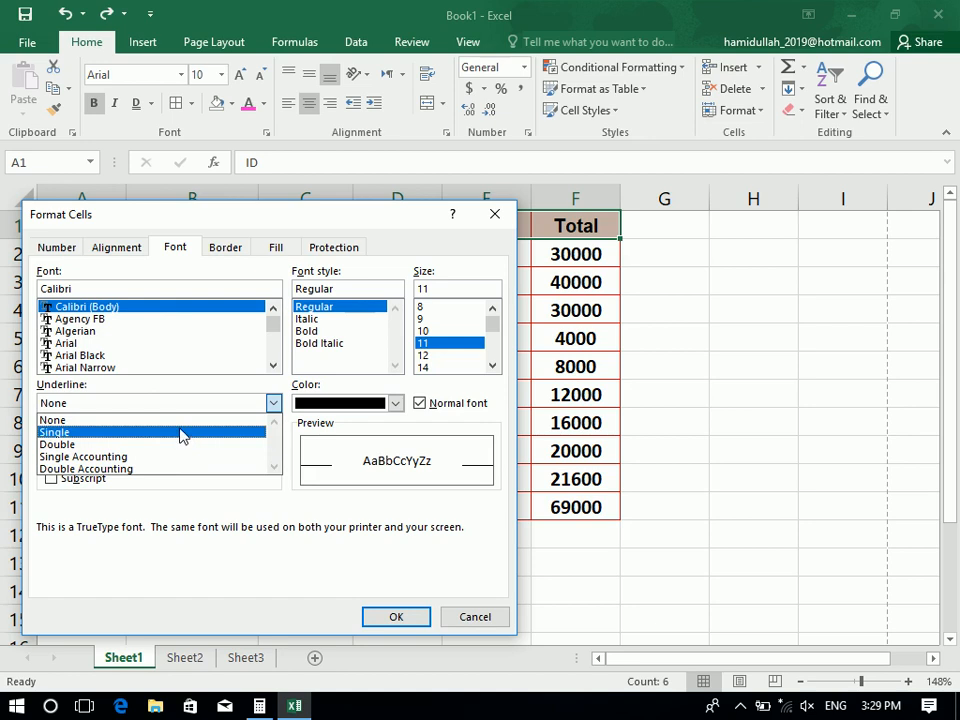
left_click(181, 424)
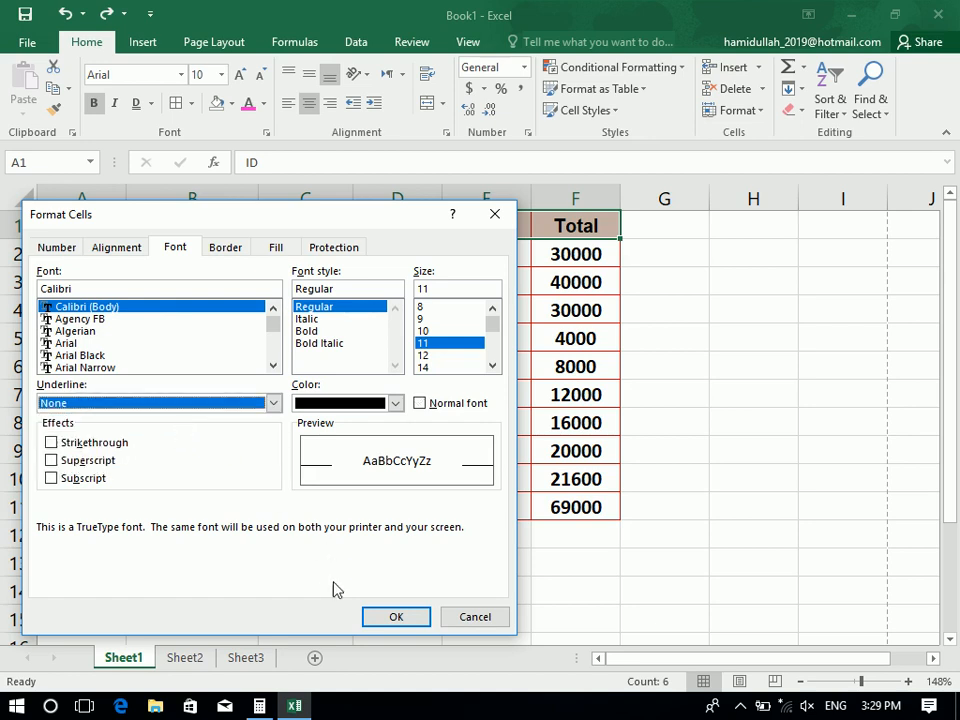
left_click(377, 620)
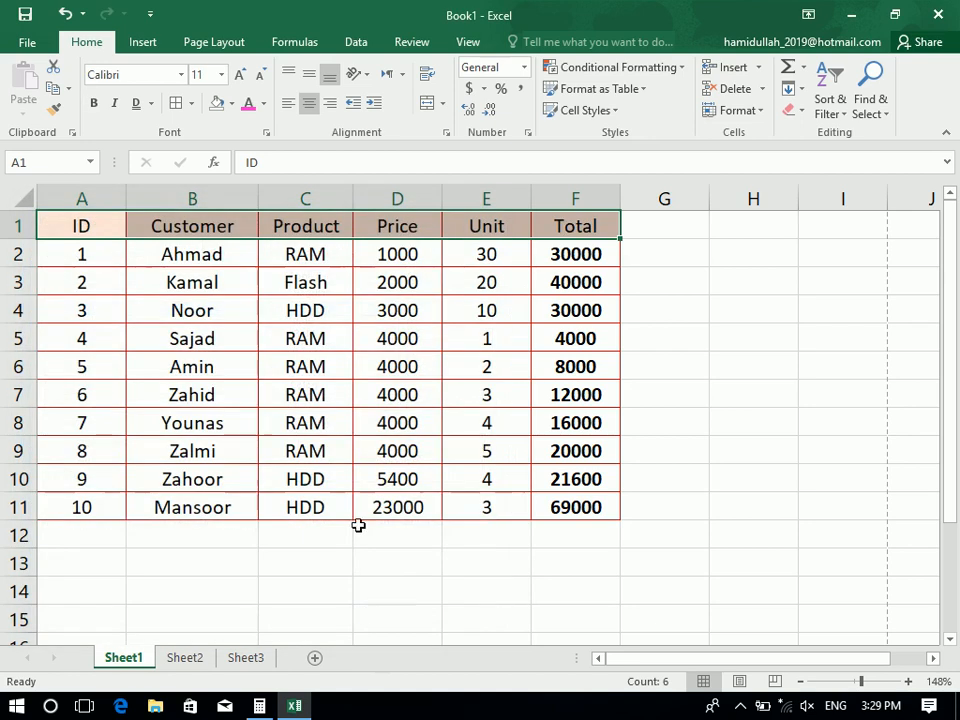
left_click(266, 132)
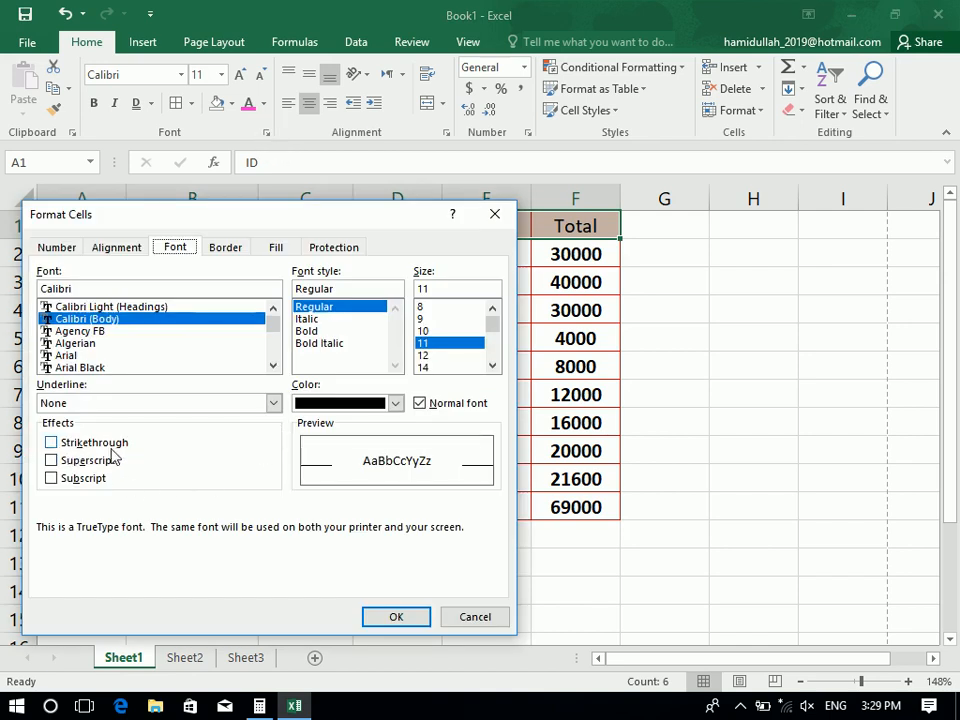
left_click(484, 617)
left_click_drag(560, 507, 4, 507)
left_click(266, 132)
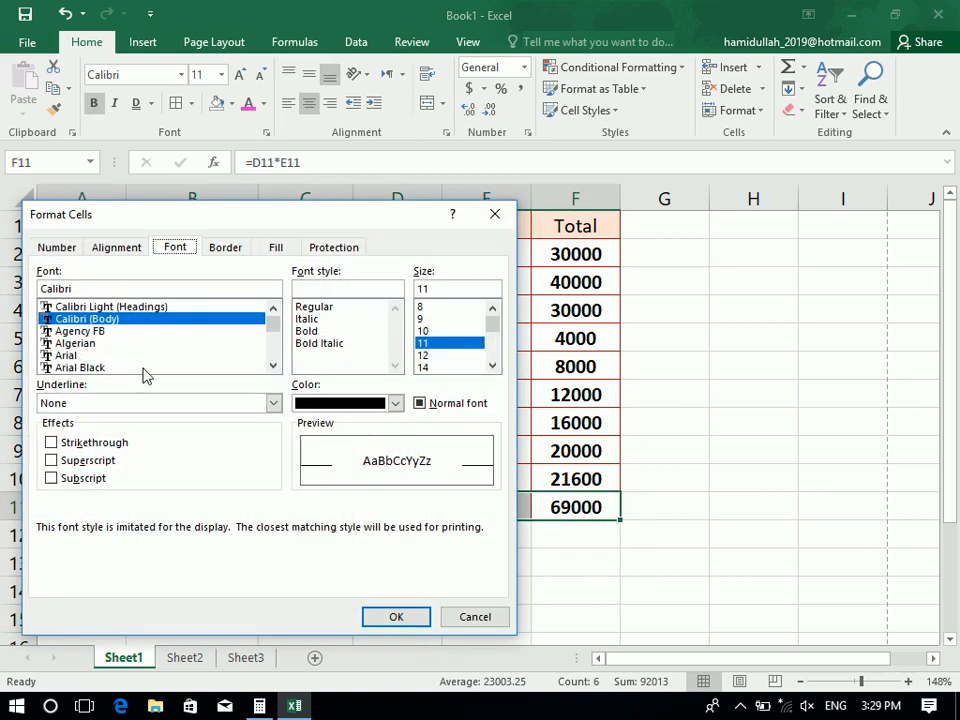
left_click(105, 446)
left_click(393, 618)
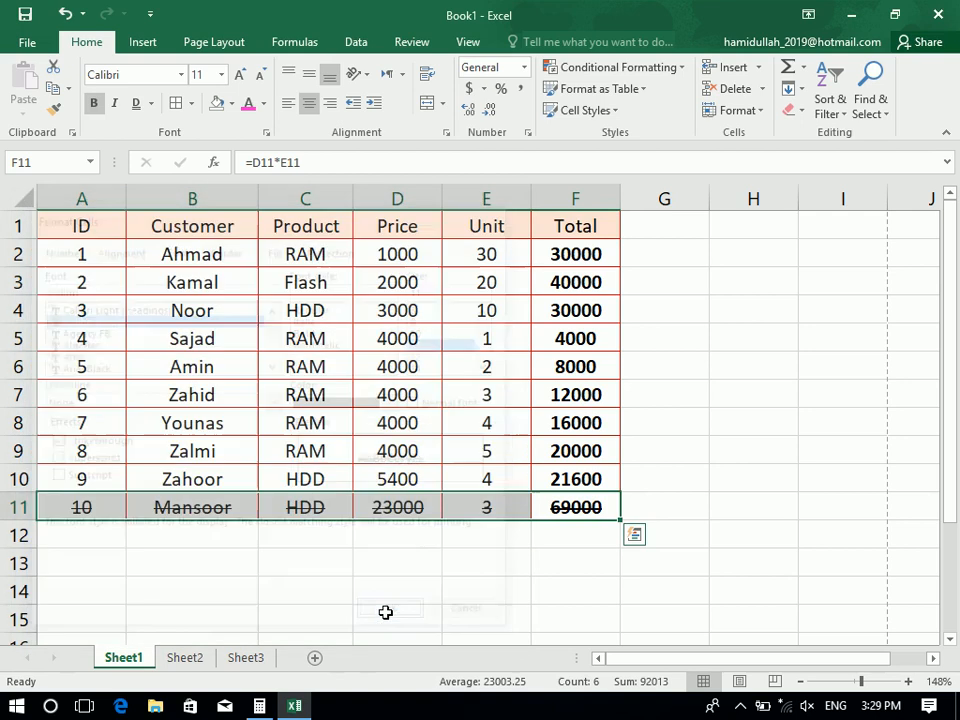
left_click(385, 612)
left_click_drag(73, 509, 560, 508)
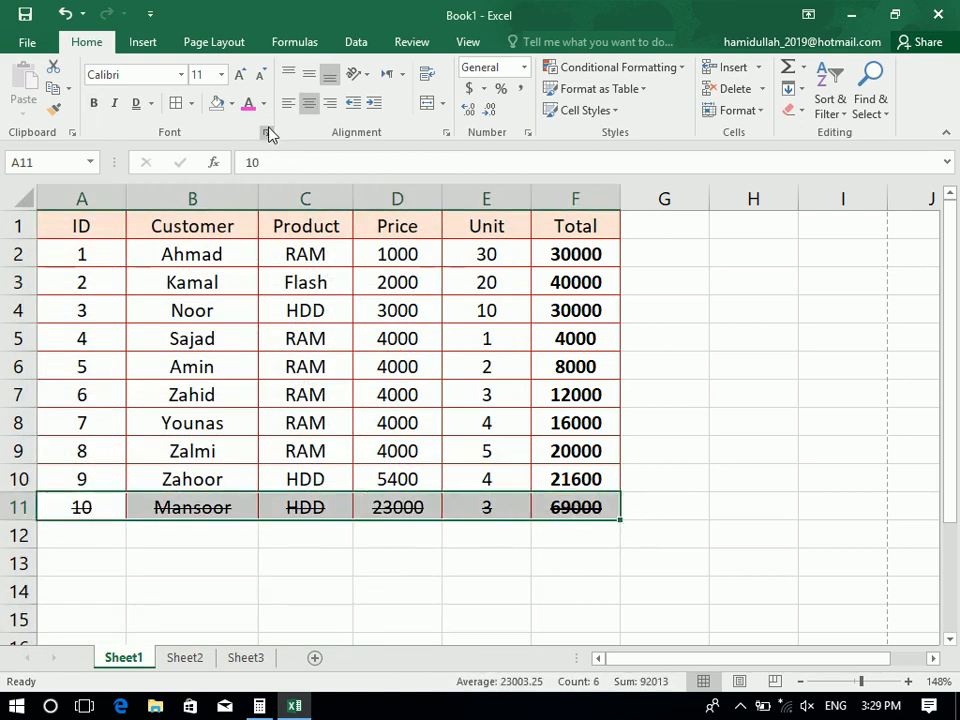
left_click(267, 132)
left_click(98, 444)
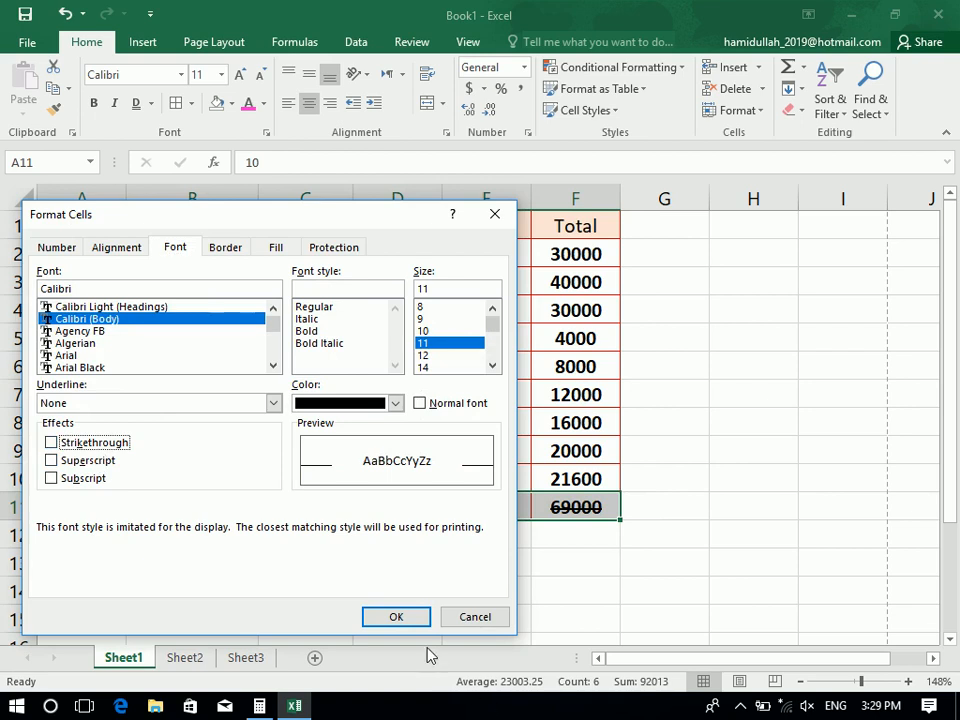
left_click(405, 619)
left_click(506, 581)
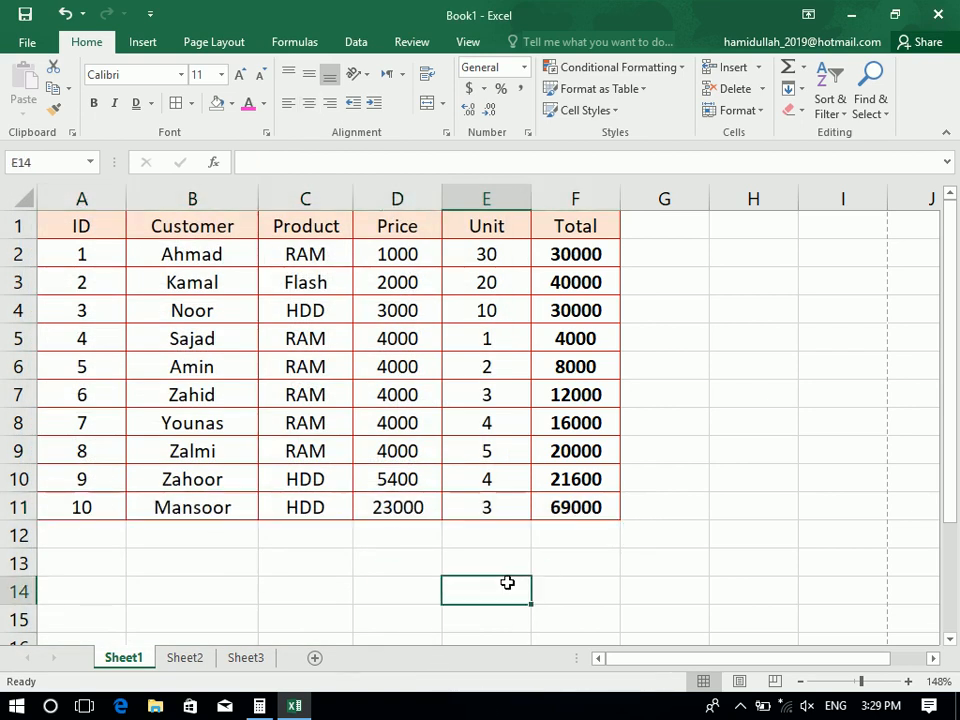
left_click(373, 600)
left_click(375, 610)
type("x2")
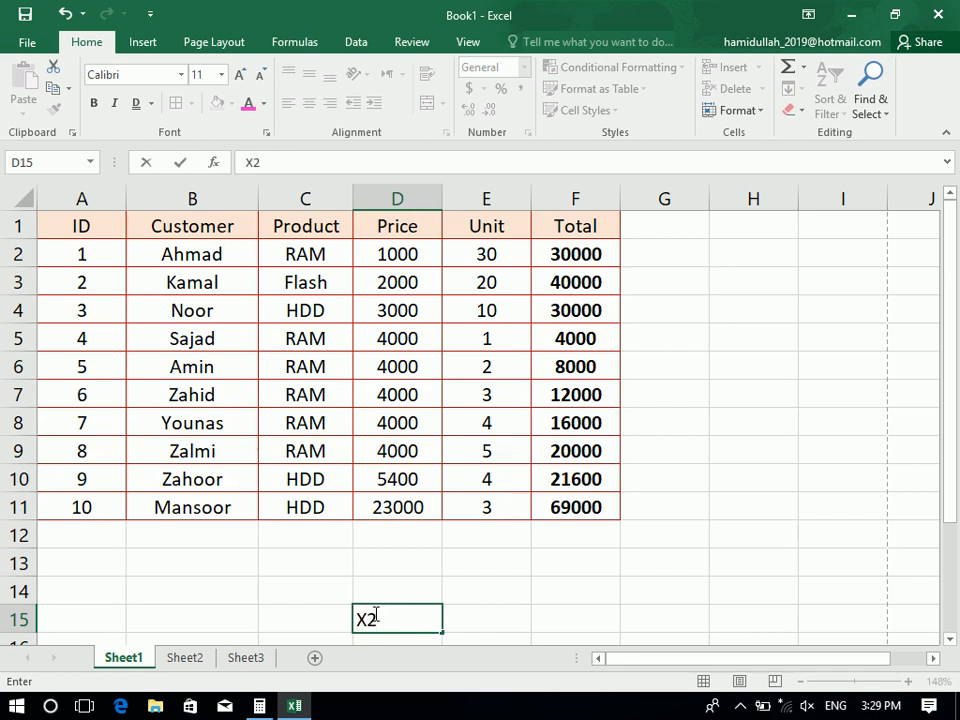
left_click_drag(370, 615, 384, 614)
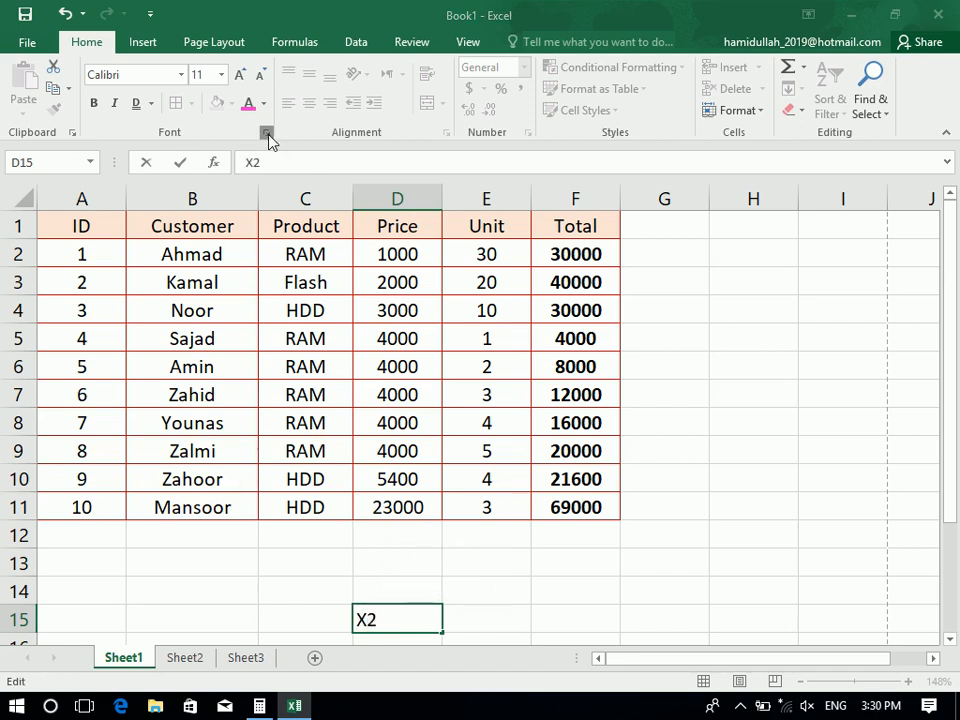
left_click(266, 132)
left_click(84, 460)
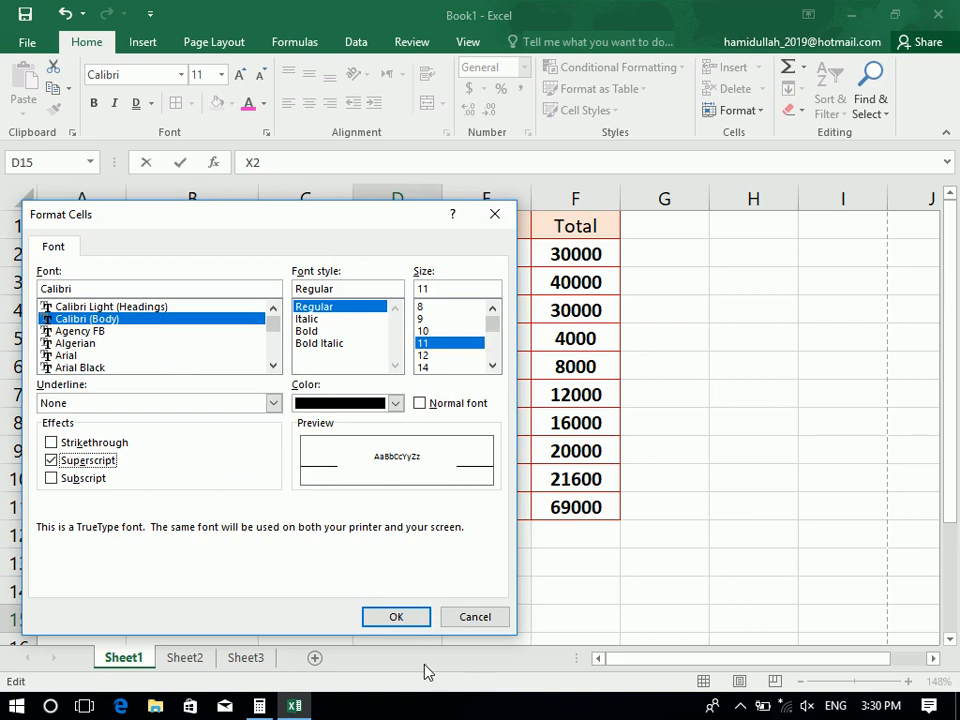
left_click(412, 620)
left_click(570, 601)
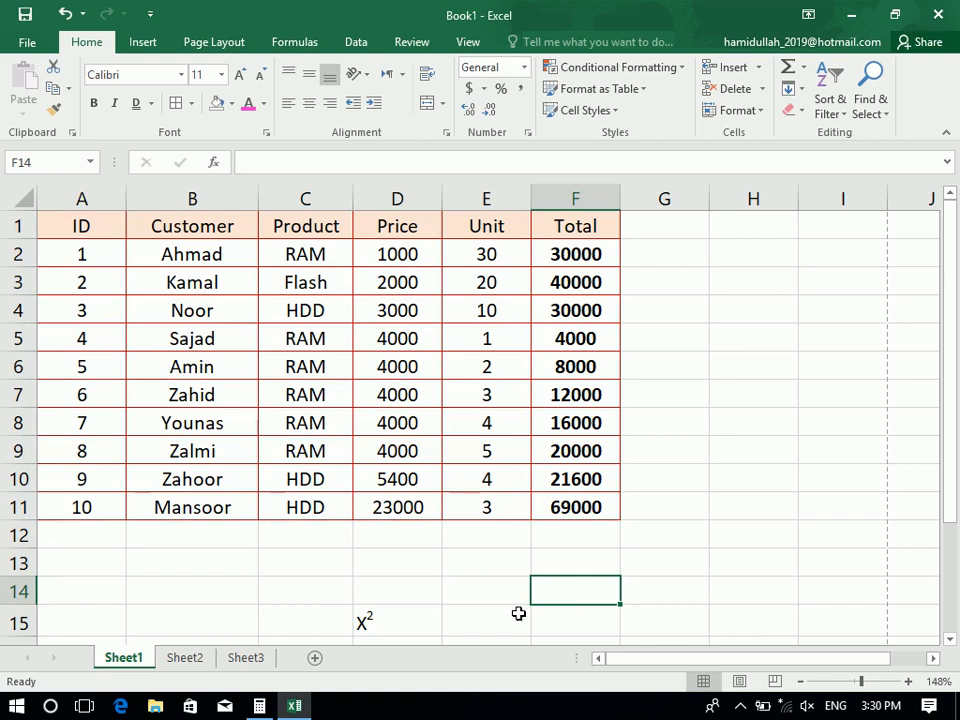
left_click(377, 626)
key("Delete")
key("Left")
key("Left")
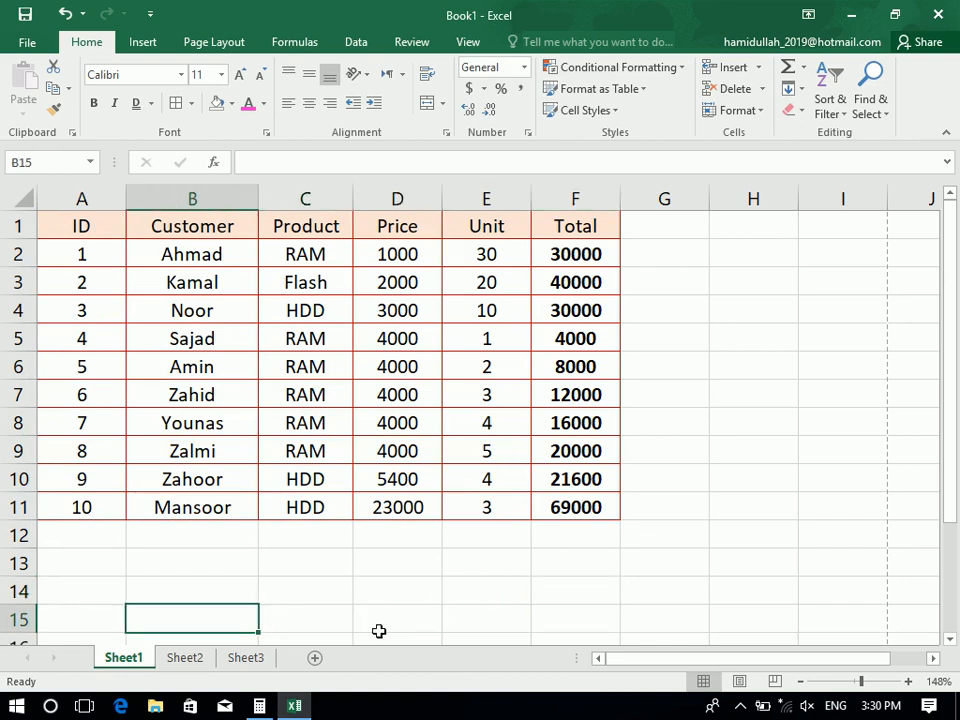
Enter the label 'Date:' in C13 and 'Nov 13th, 2019' in D13
key("Up")
key("Up")
key("Right")
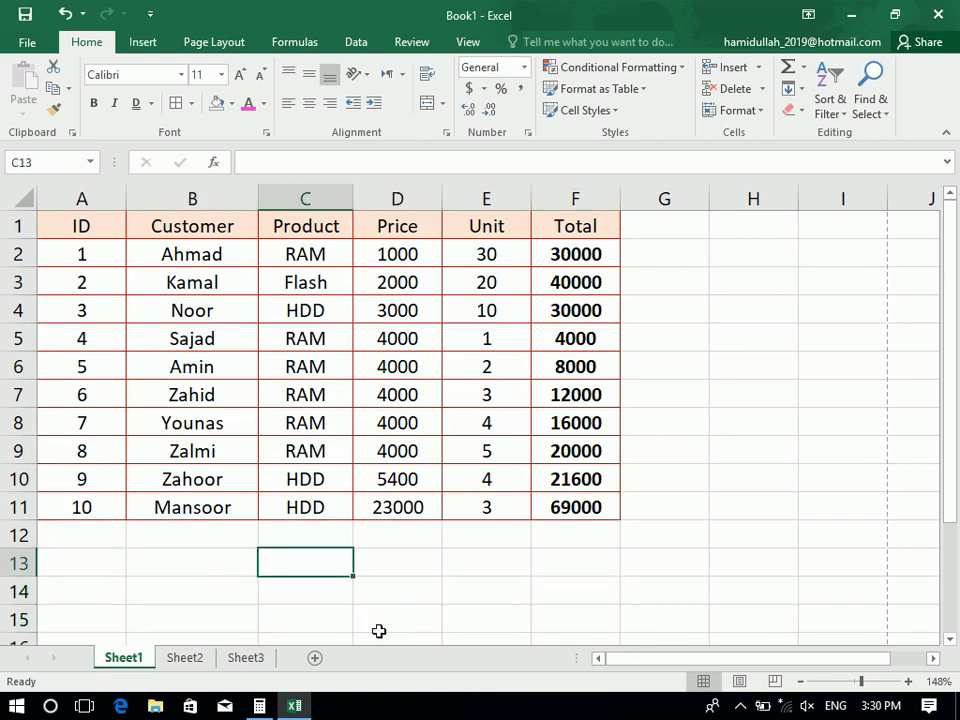
type("dATE:")
key("Tab")
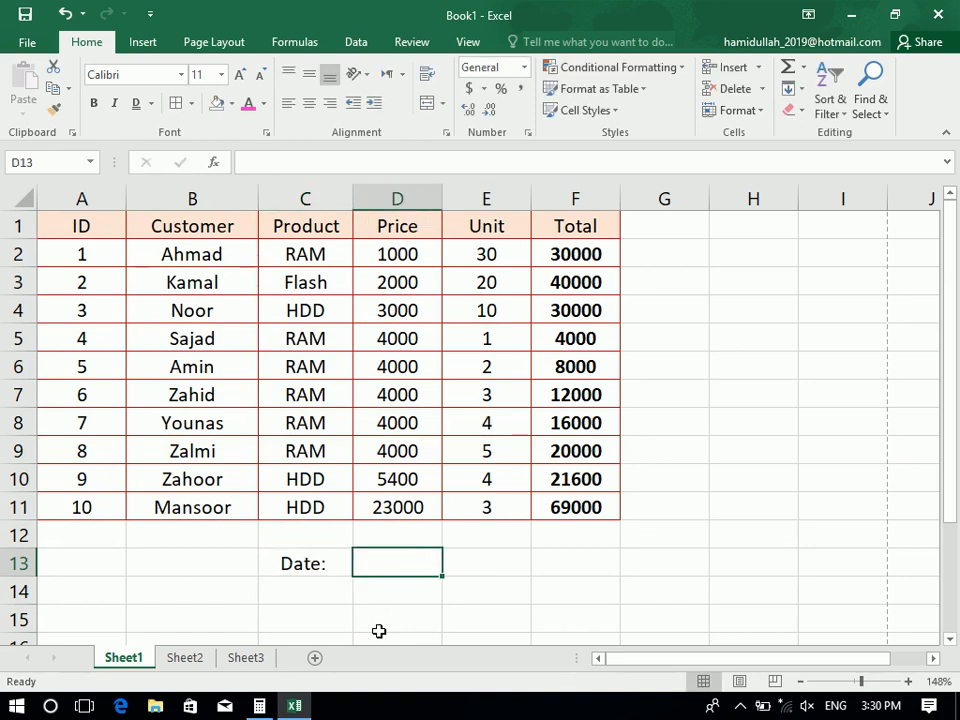
type("Nov ")
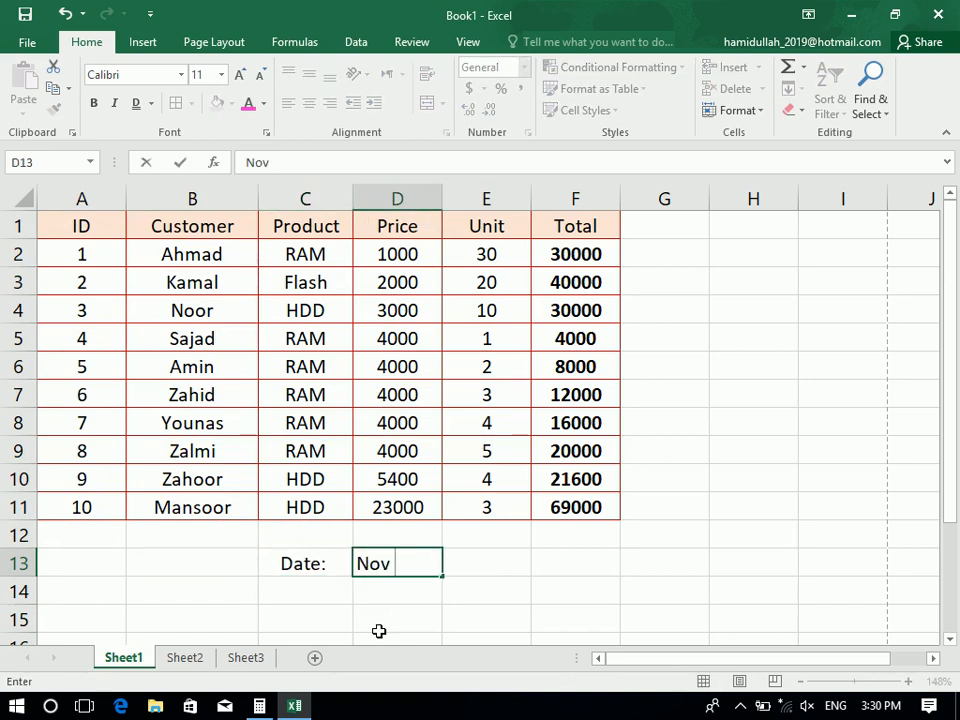
type("13th")
key("BackSpace")
key("BackSpace")
type("th ,m")
key("BackSpace")
key("BackSpace")
key("BackSpace")
key("BackSpace")
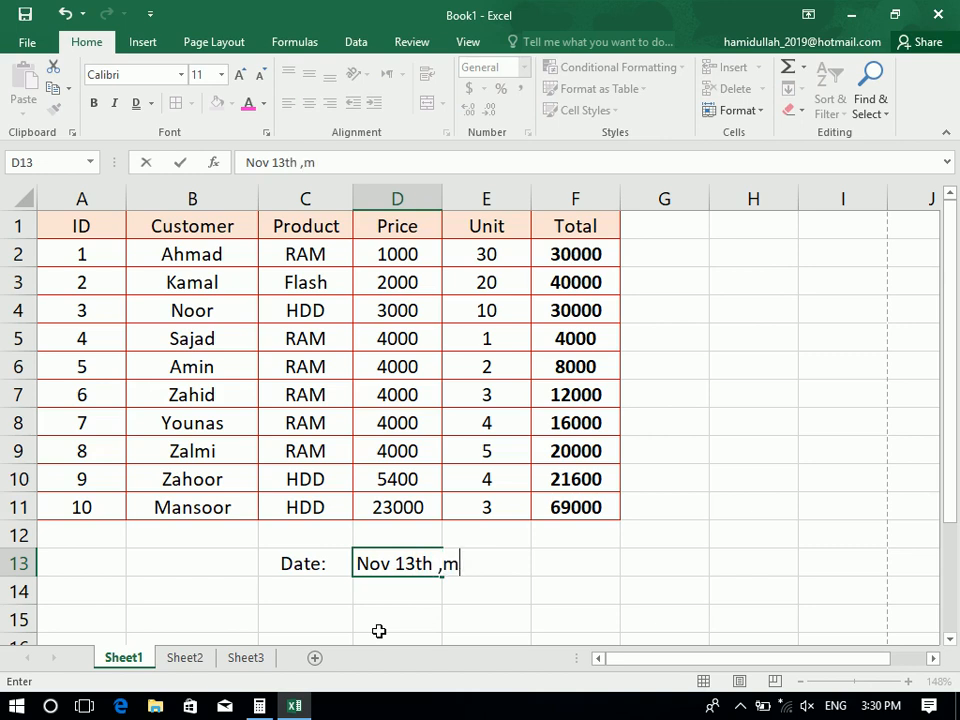
type(", 2019")
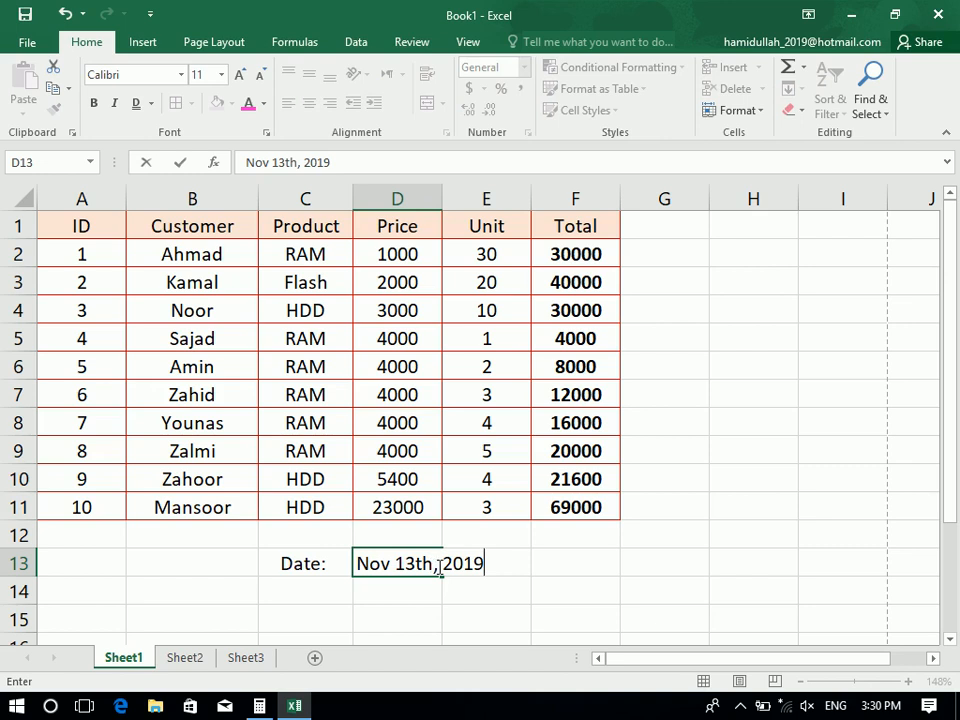
Format the 'th' in D13's date as superscript through the Font dialog
left_click_drag(441, 567, 419, 563)
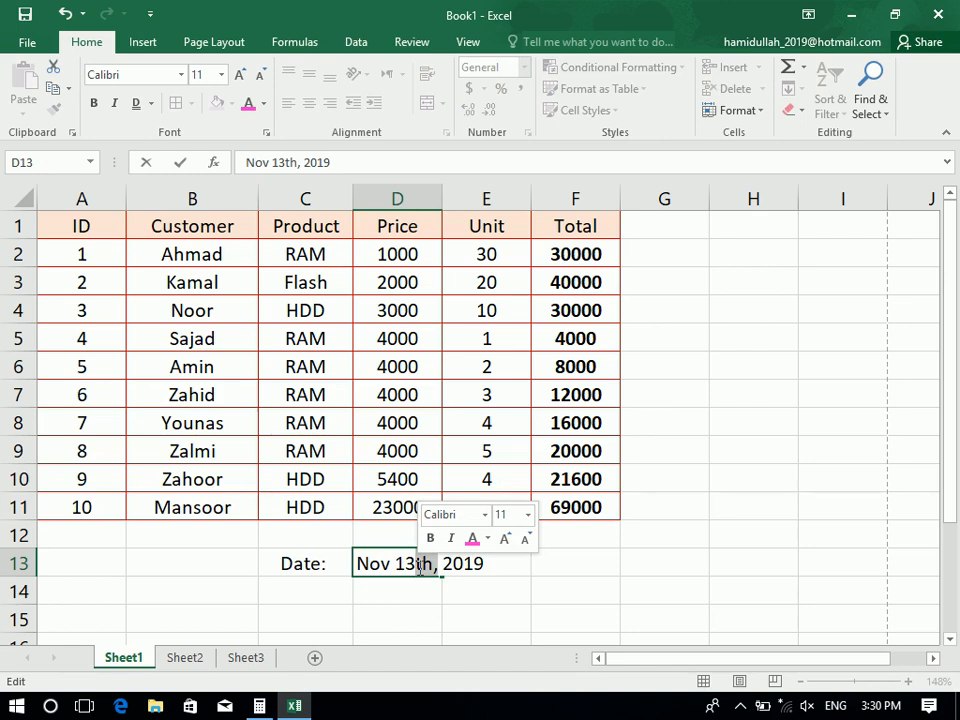
left_click(268, 140)
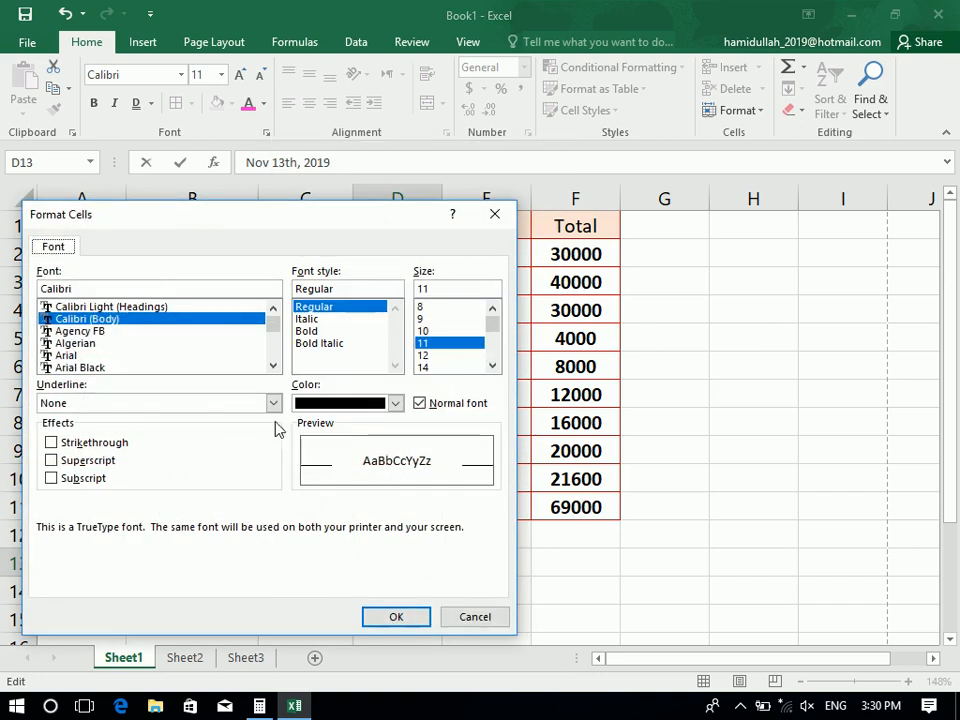
left_click(66, 461)
left_click(537, 598)
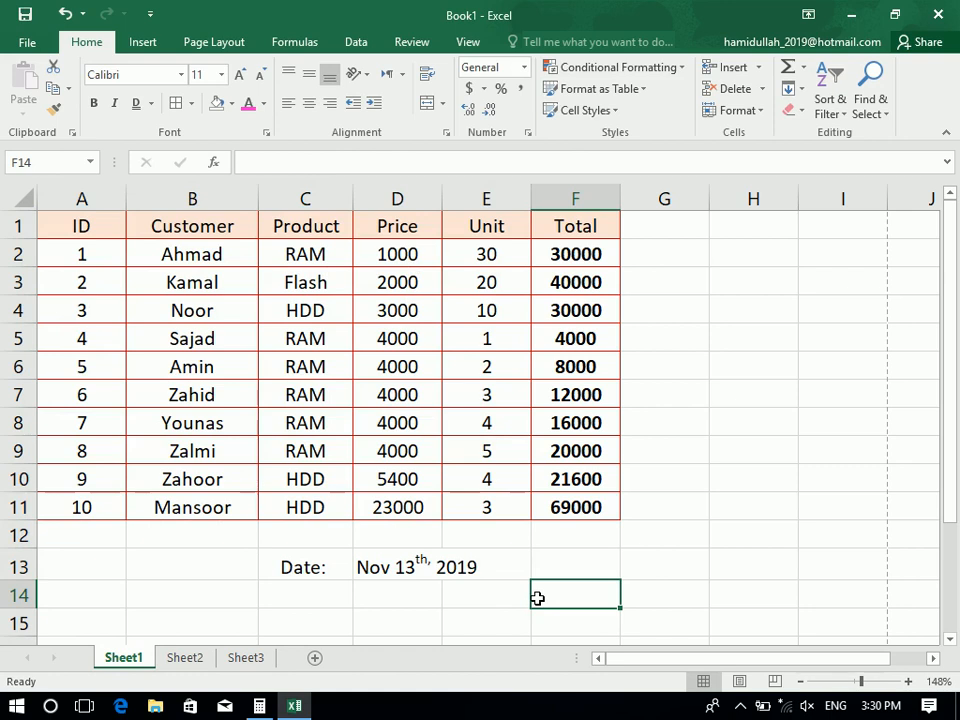
Type H2O into cell D15, fixing the typing mistakes along the way
left_click(360, 618)
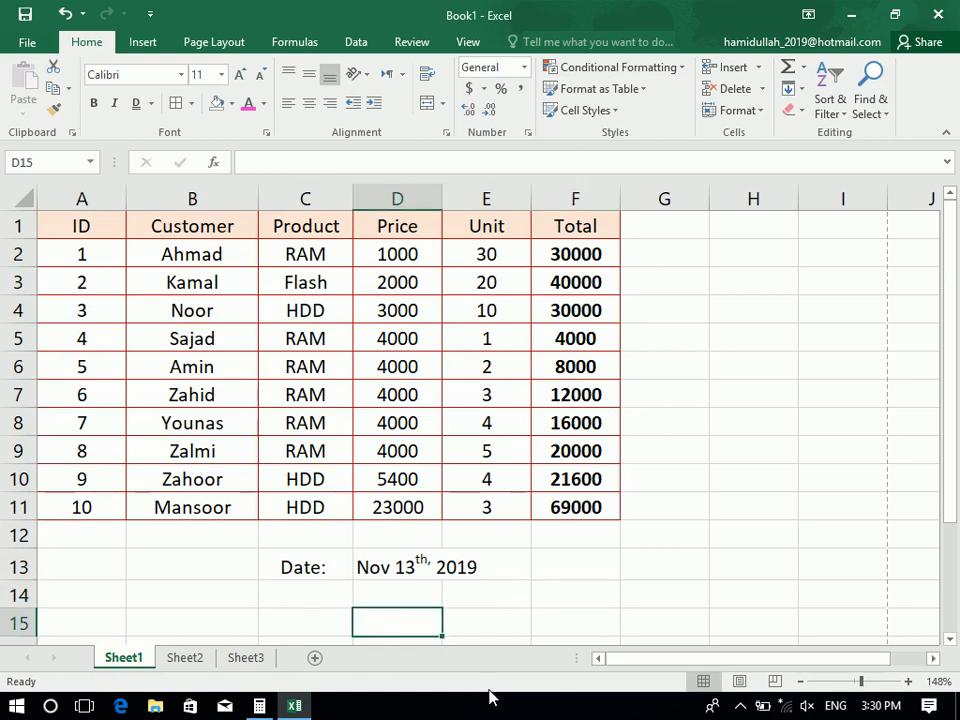
type("HO2")
key("BackSpace")
key("BackSpace")
type("20")
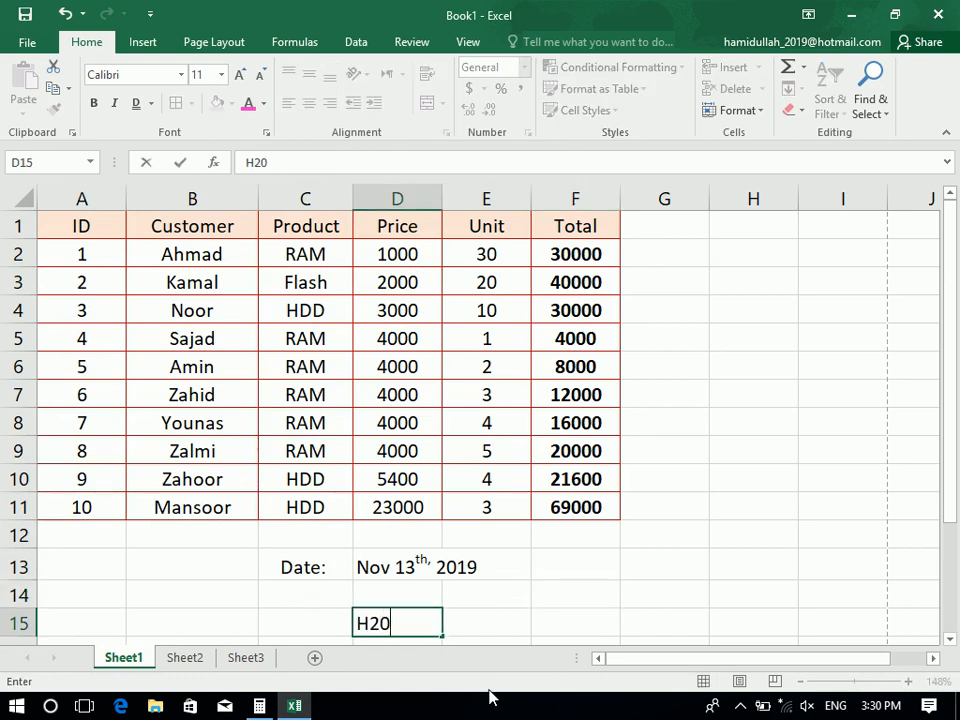
key("BackSpace")
key("BackSpace")
type("2O")
Make the 2 in H2O subscript via Format Cells and finish the edit
left_click_drag(372, 623, 353, 620)
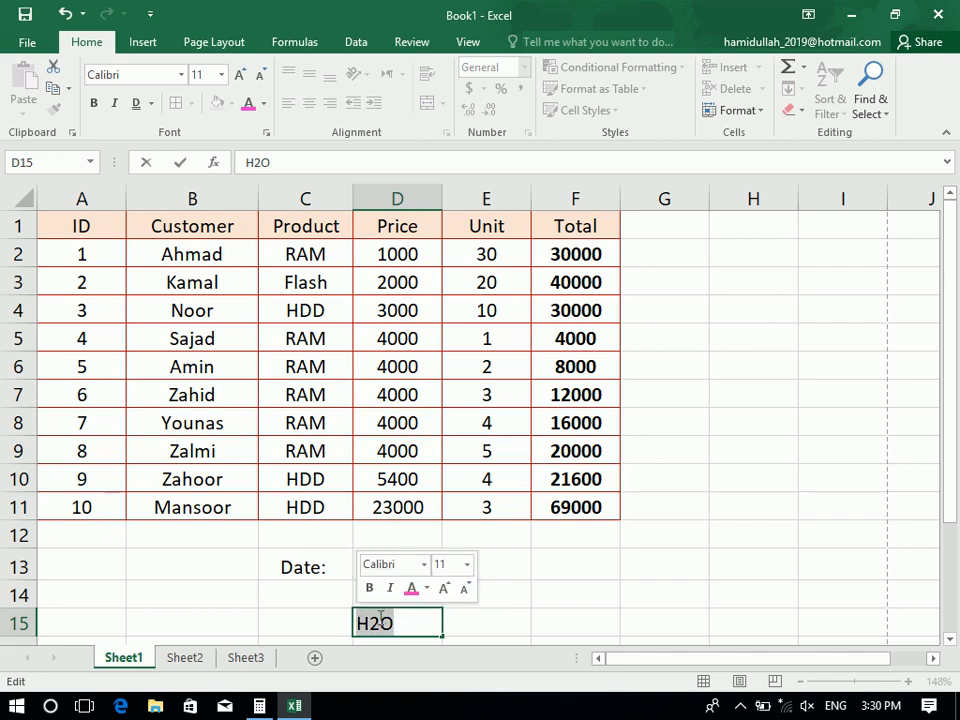
left_click_drag(380, 620, 367, 622)
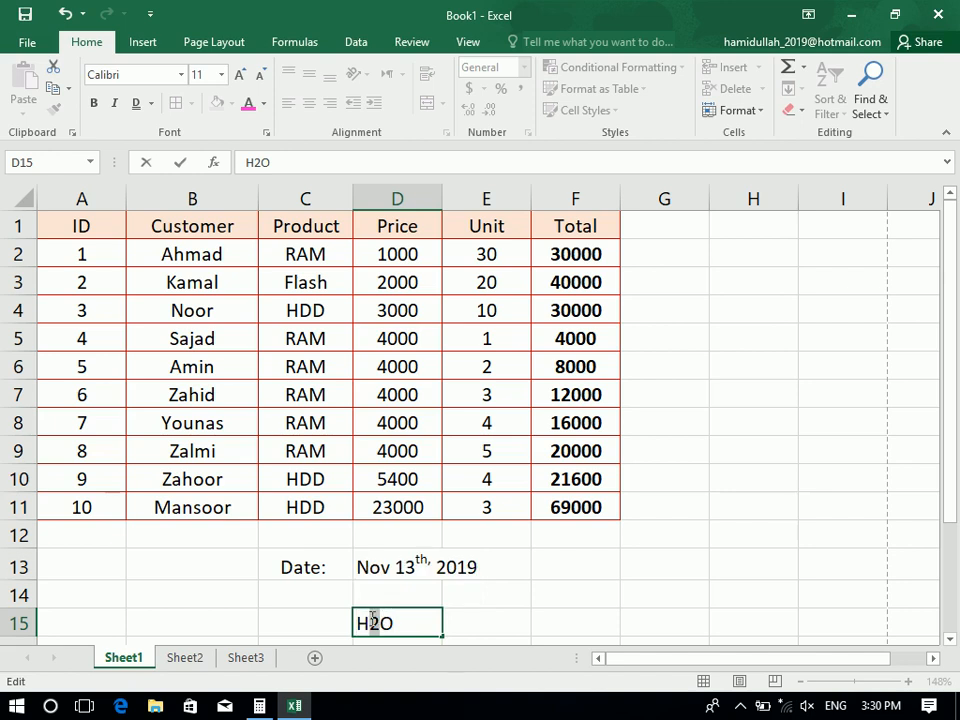
left_click(266, 132)
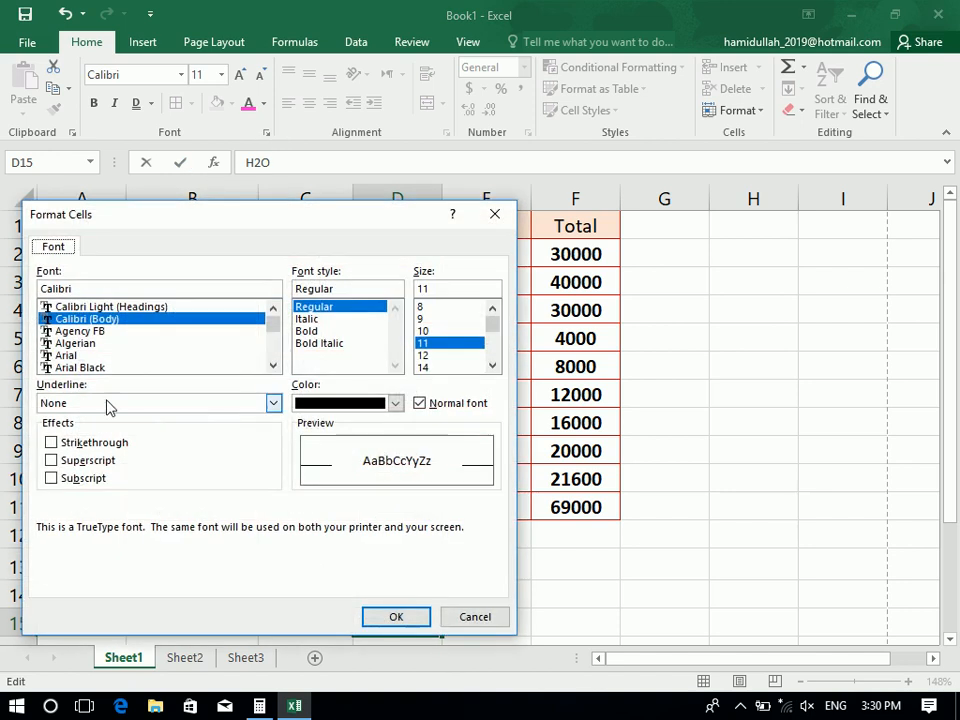
left_click(105, 478)
left_click(397, 617)
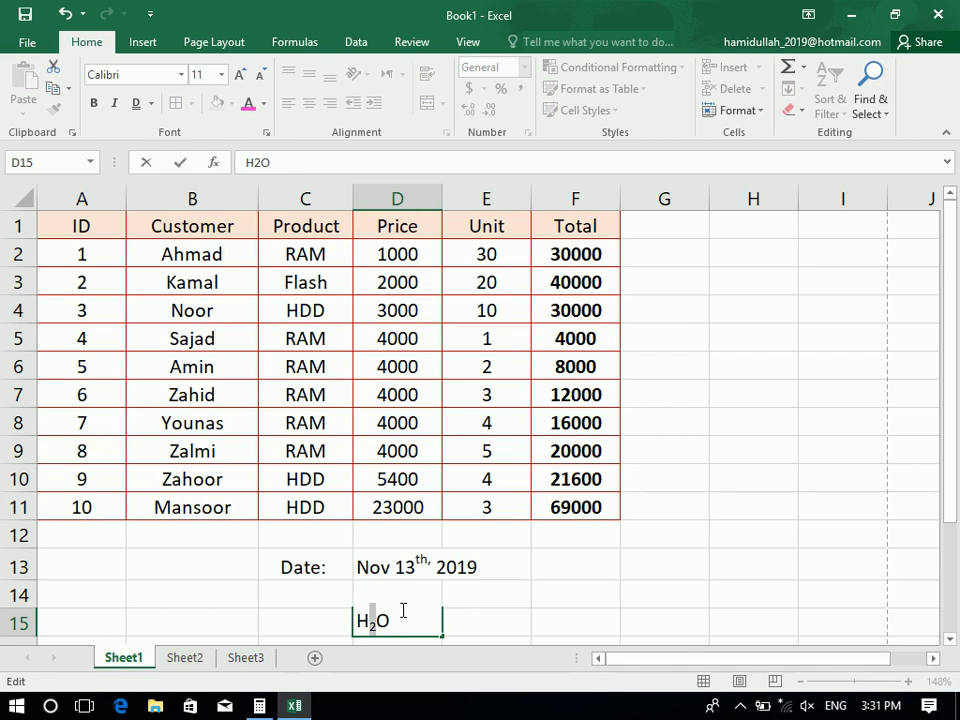
left_click(549, 629)
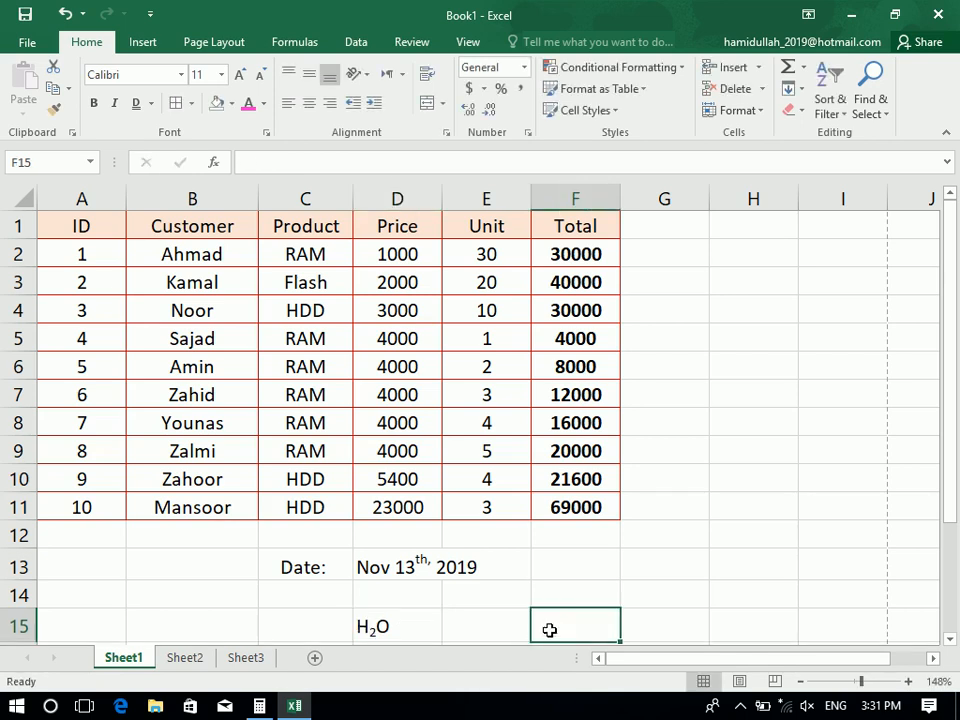
left_click_drag(553, 639, 553, 649)
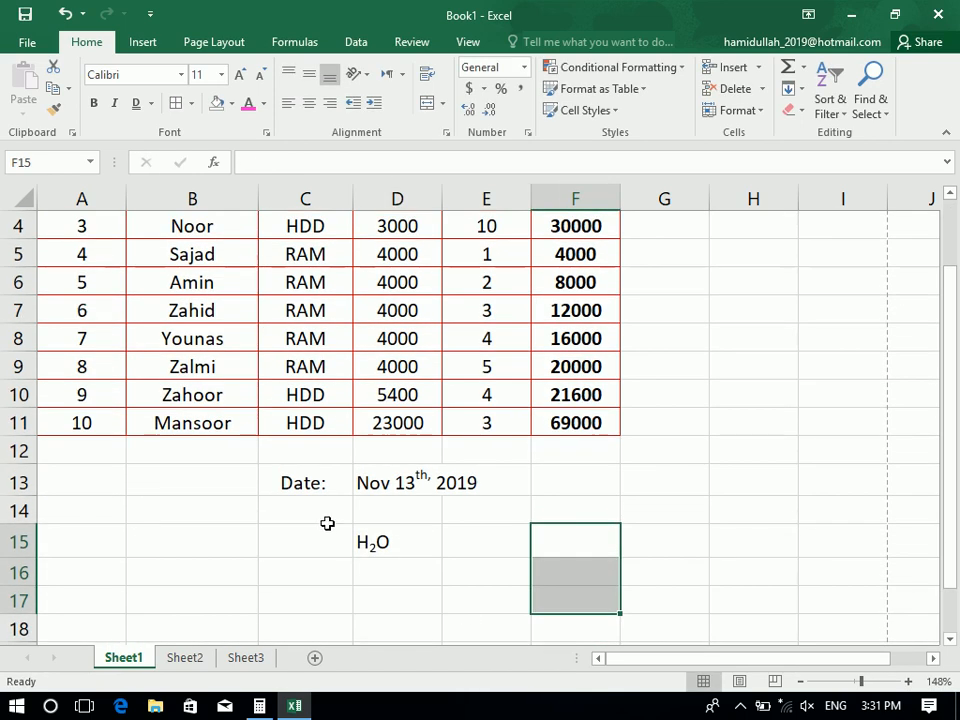
left_click(415, 538)
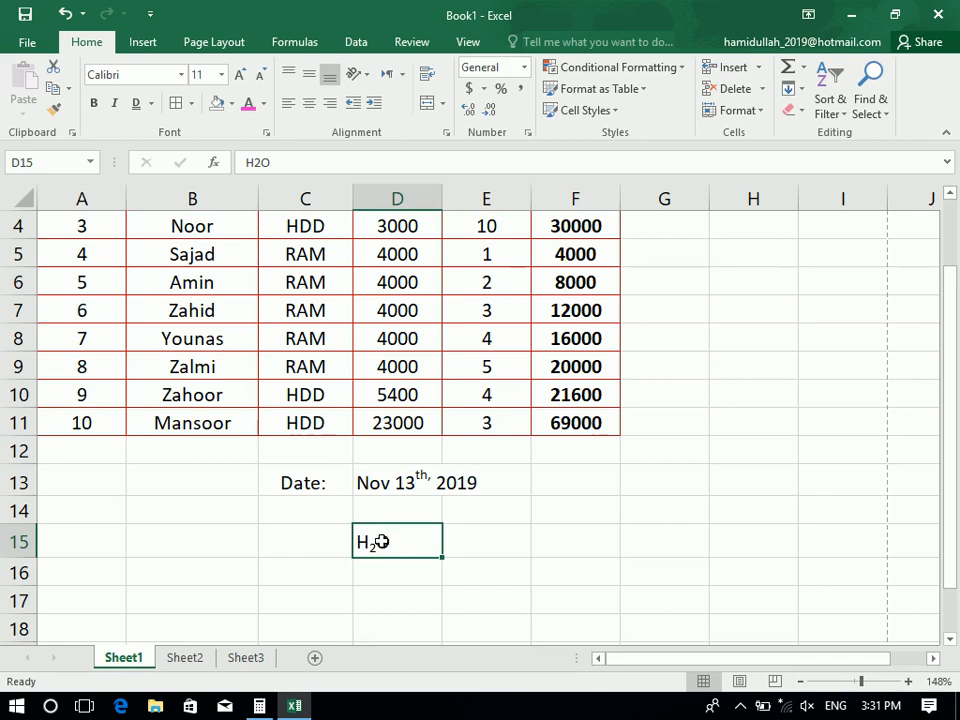
left_click(266, 132)
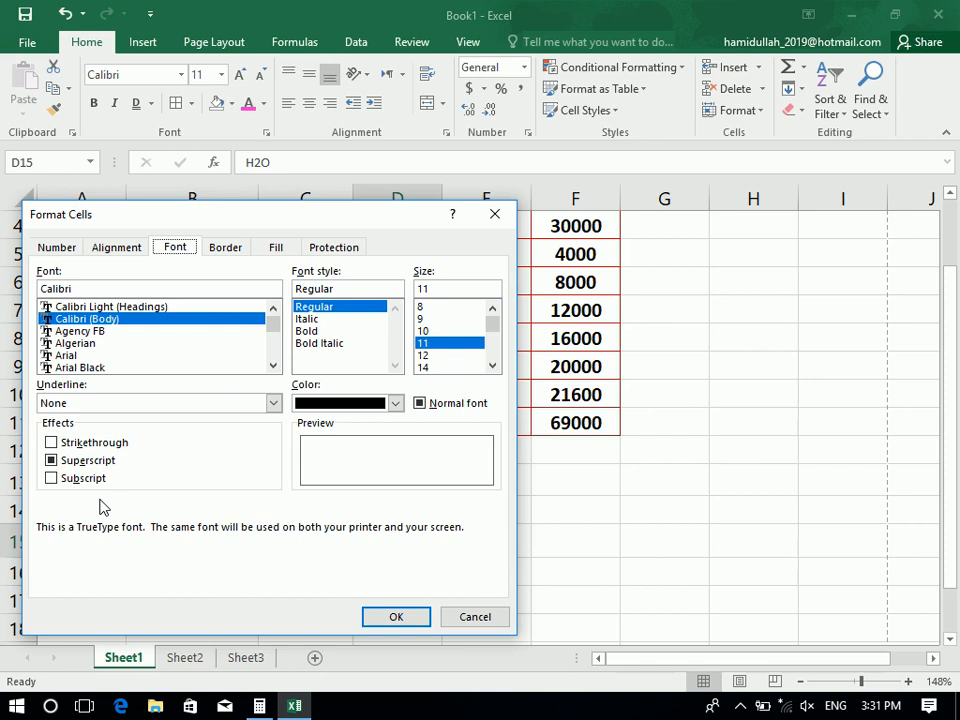
left_click(462, 620)
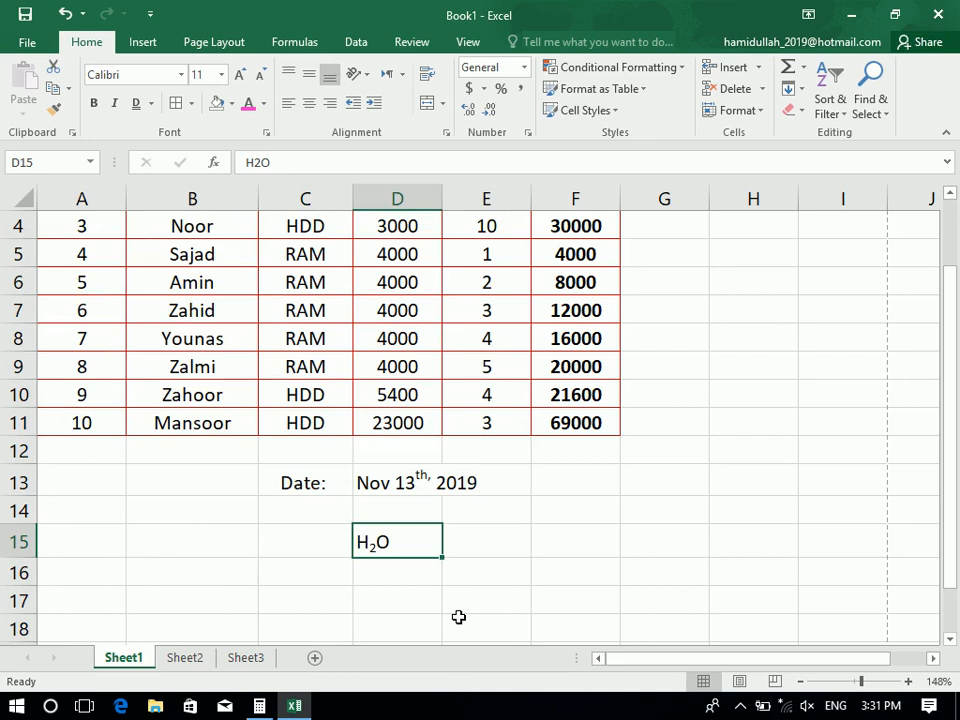
mouse_move(399, 540)
left_mouse_down()
mouse_move(394, 506)
mouse_move(397, 537)
left_mouse_up()
left_click(418, 470)
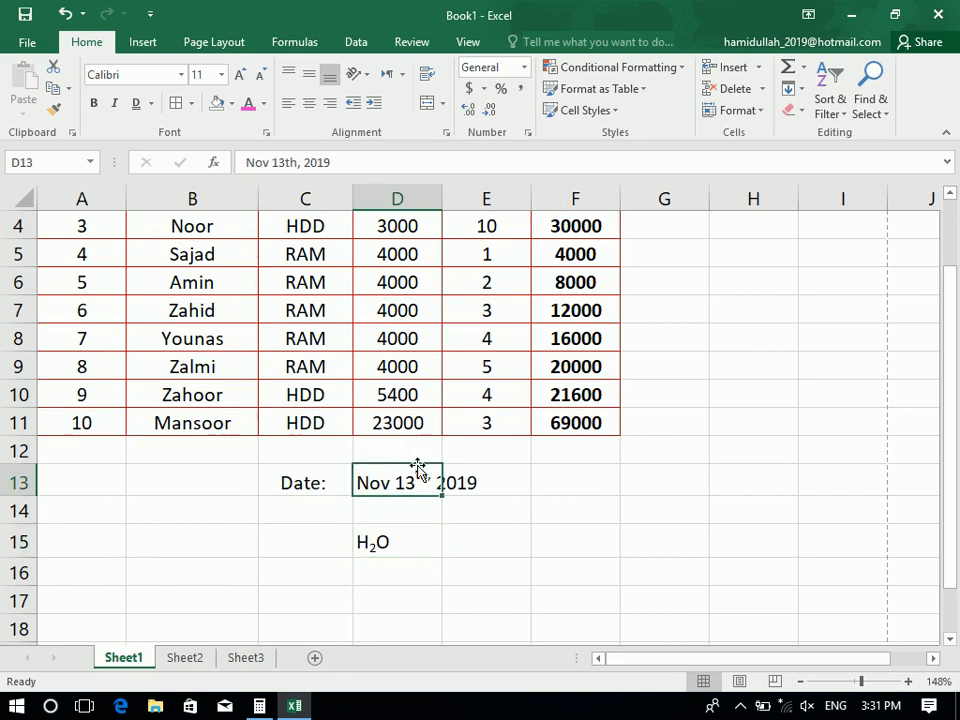
left_click(267, 133)
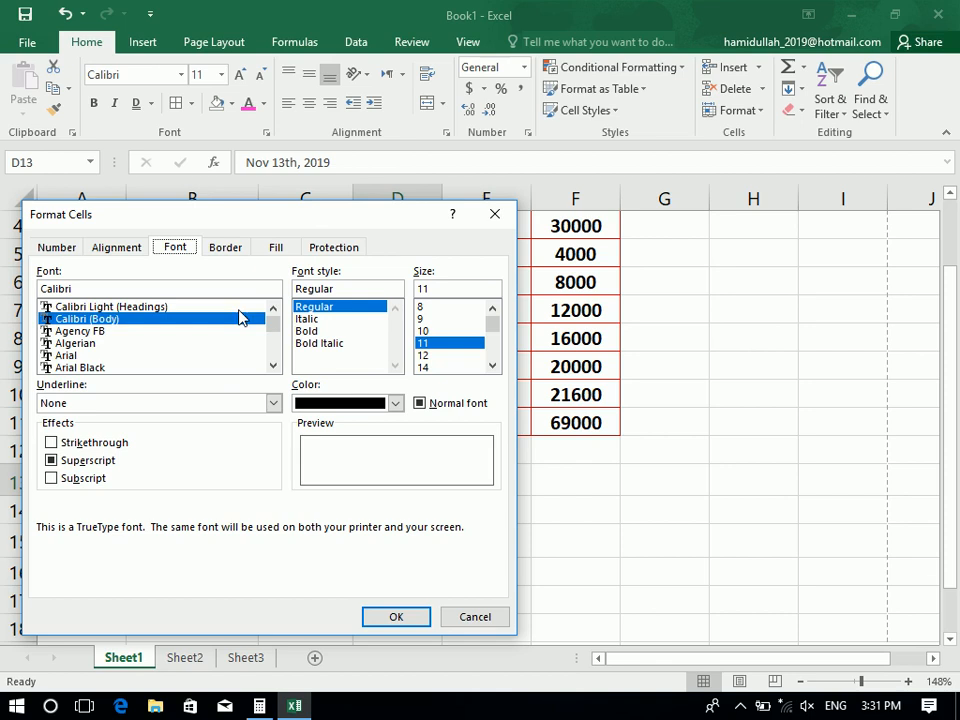
left_click(492, 214)
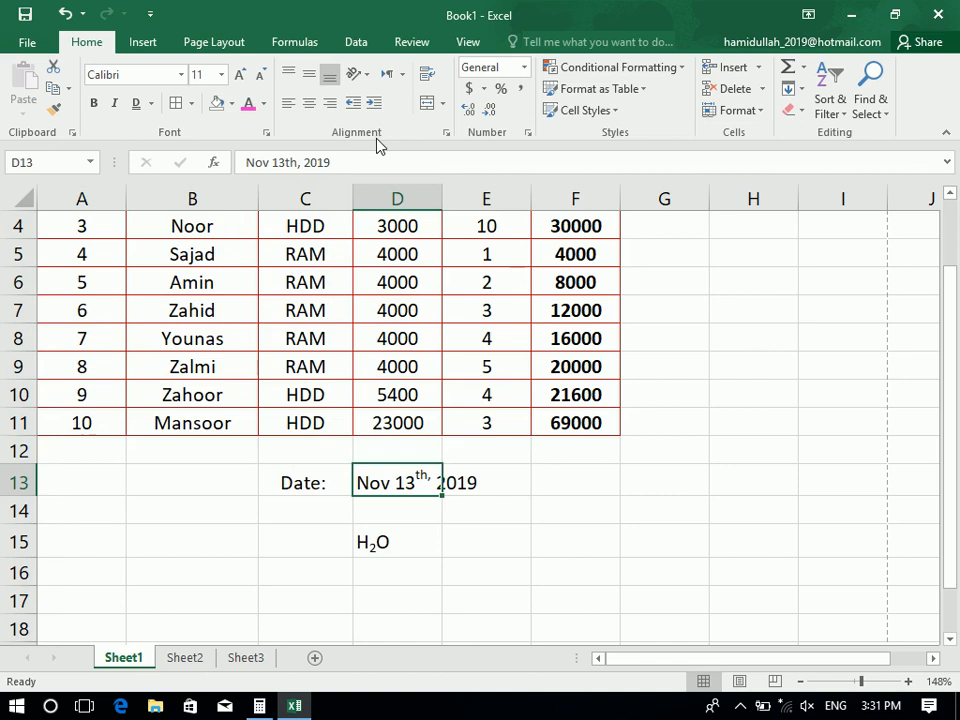
left_click_drag(396, 254, 397, 226)
Select headers A1:F1 and try left, centre and right alignment, ending centred
left_click_drag(578, 226, 5, 128)
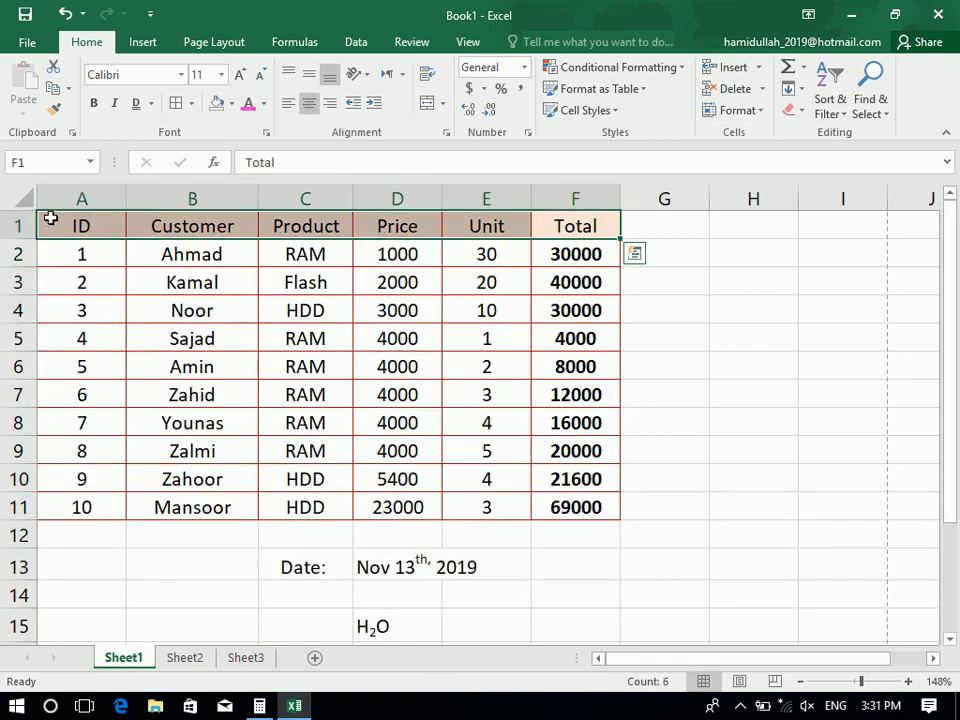
left_click(290, 105)
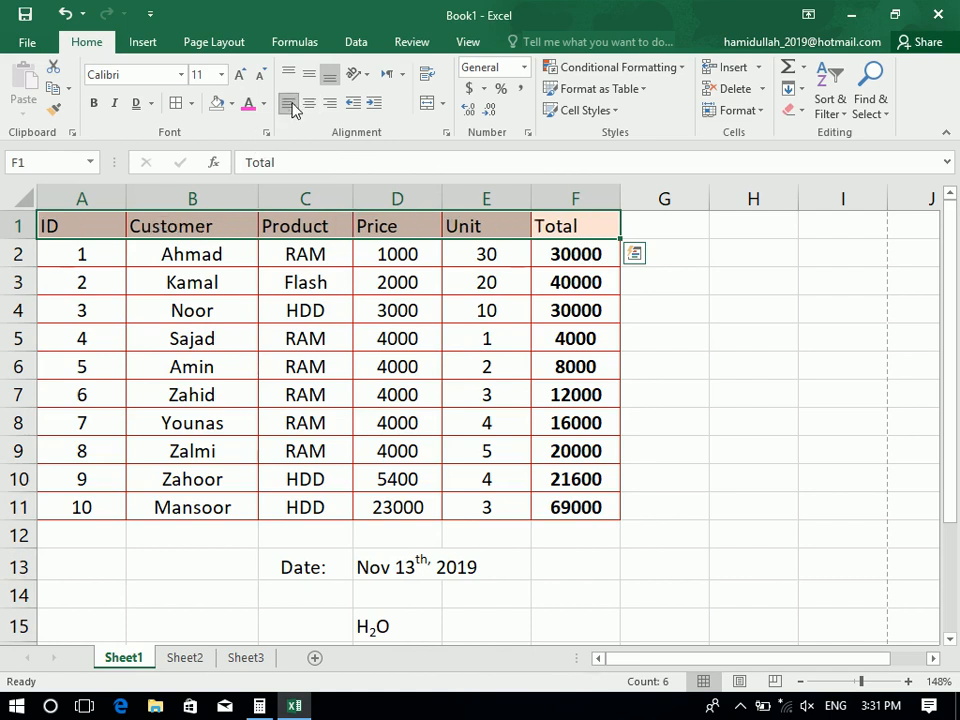
left_click(309, 105)
left_click(329, 103)
left_click(329, 103)
left_click(311, 105)
left_click(311, 105)
left_click(311, 105)
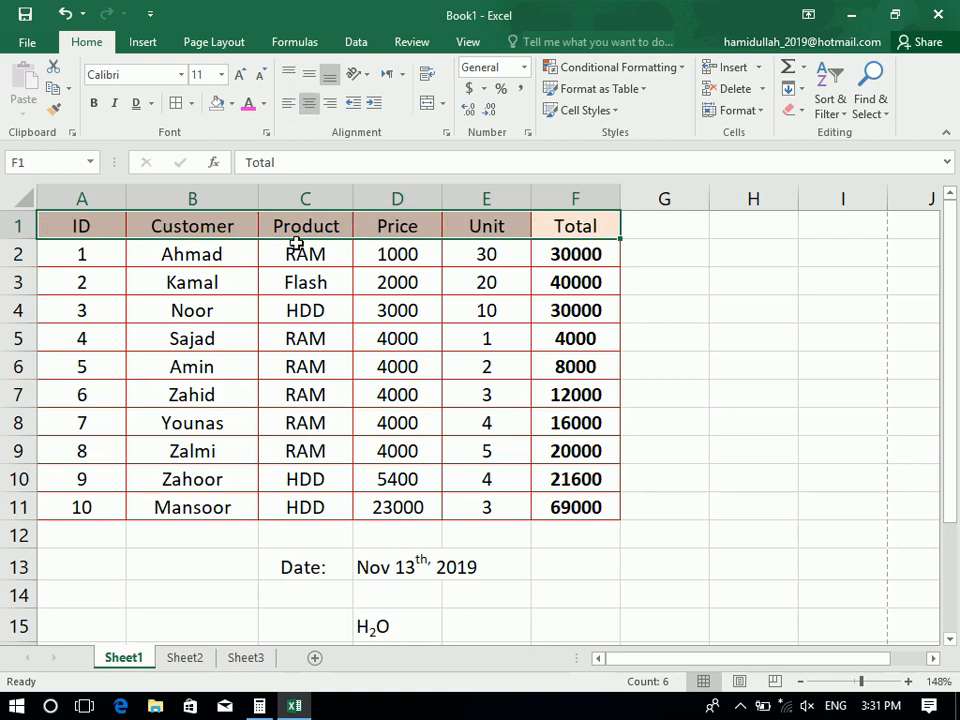
Make row 1 taller and try horizontal and vertical alignments, settling on Center and Middle
left_click_drag(18, 243, 19, 265)
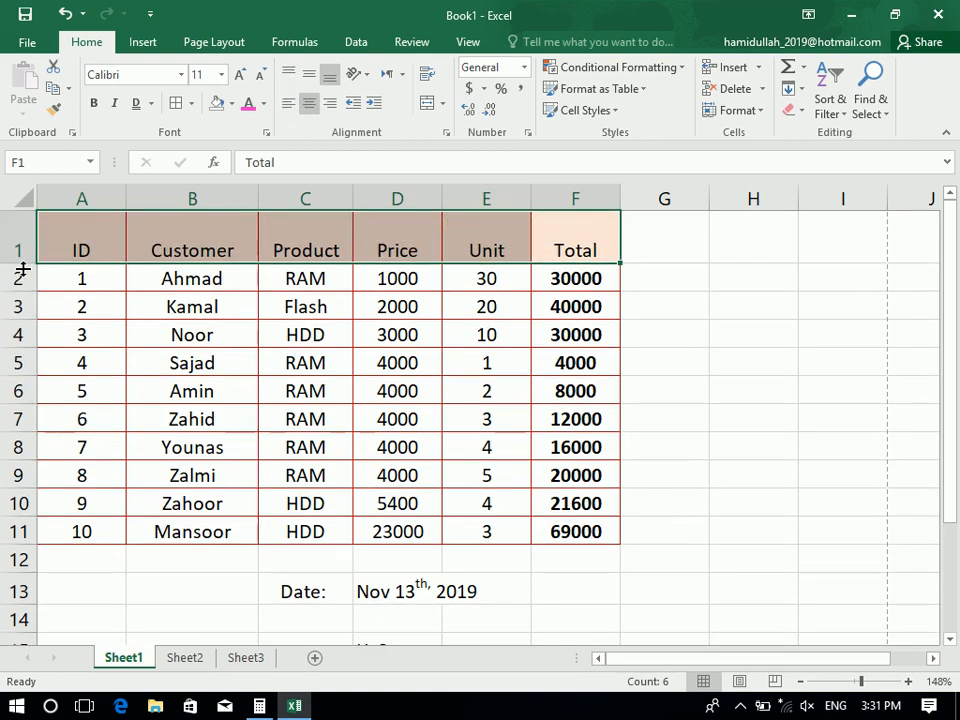
left_click(329, 105)
left_click(309, 105)
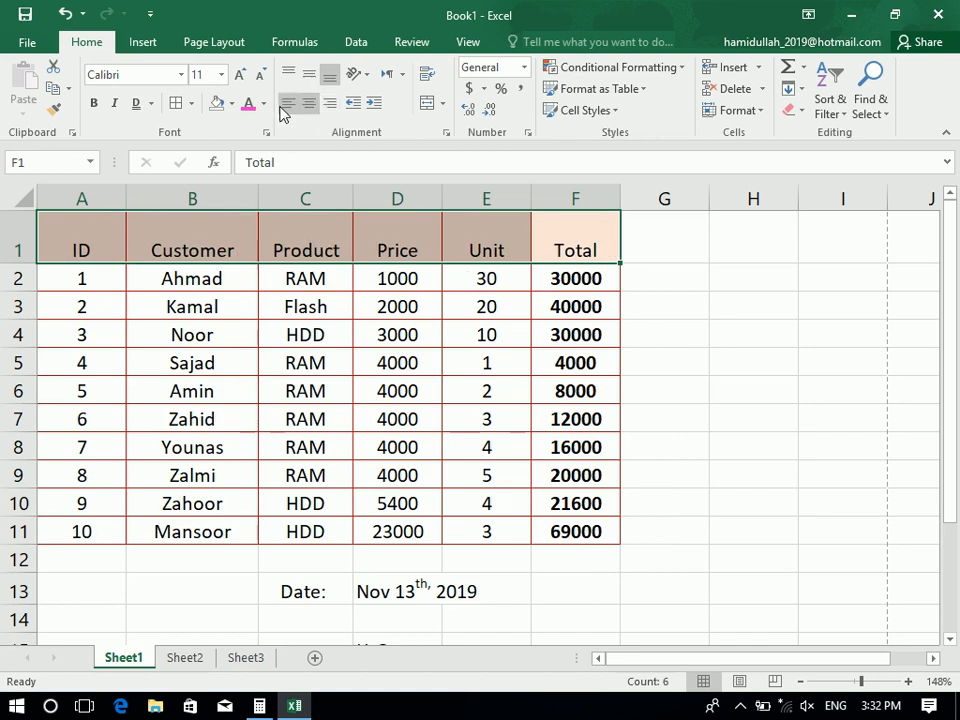
left_click(288, 104)
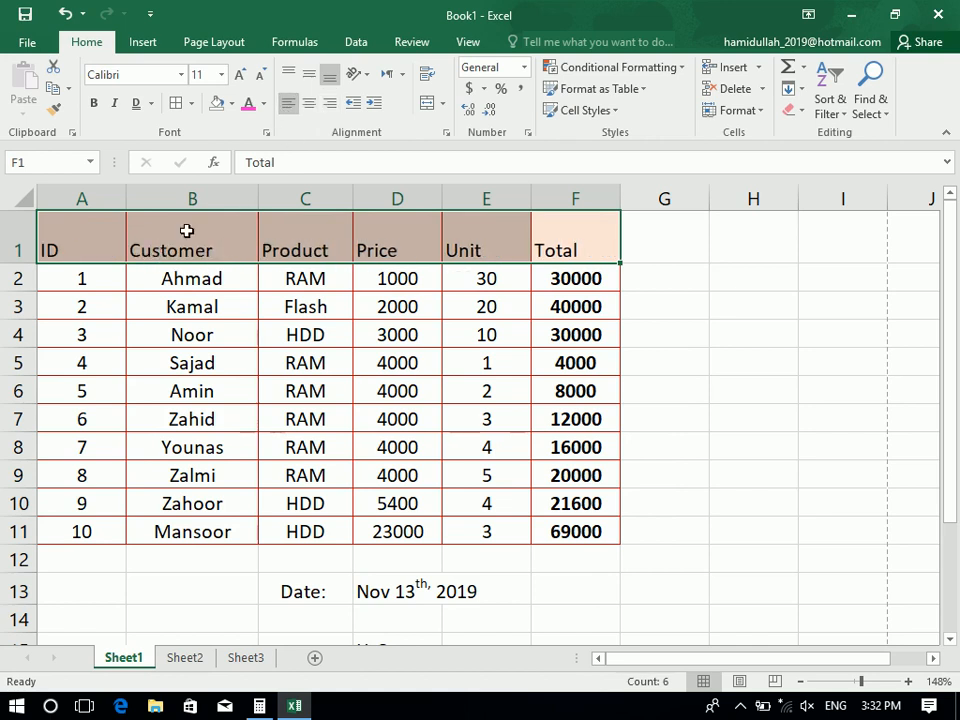
left_click(311, 78)
left_click(292, 75)
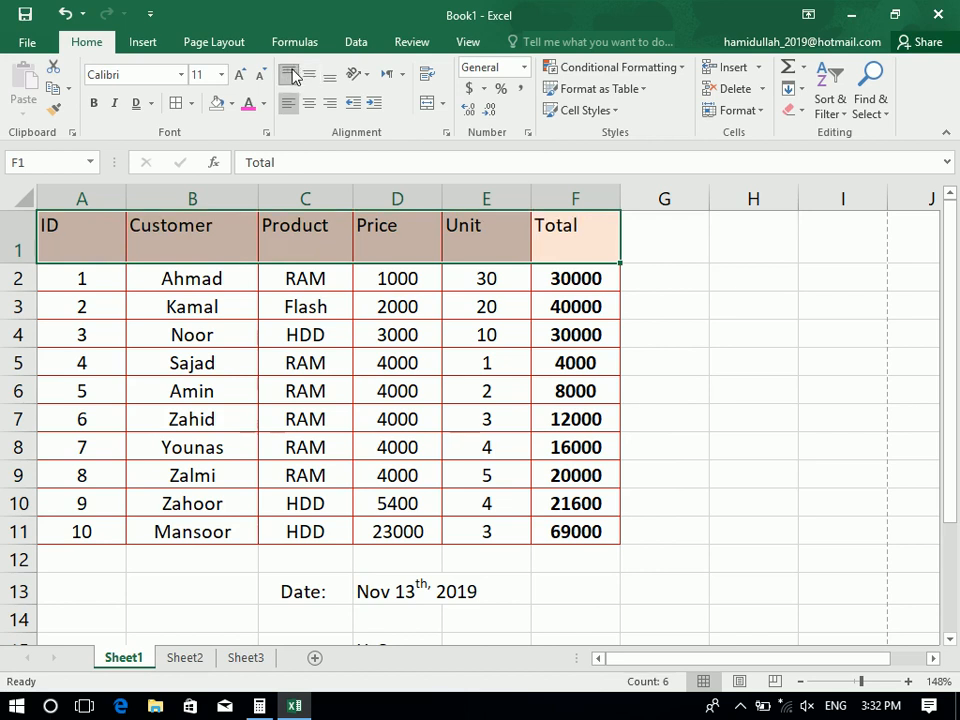
left_click(310, 104)
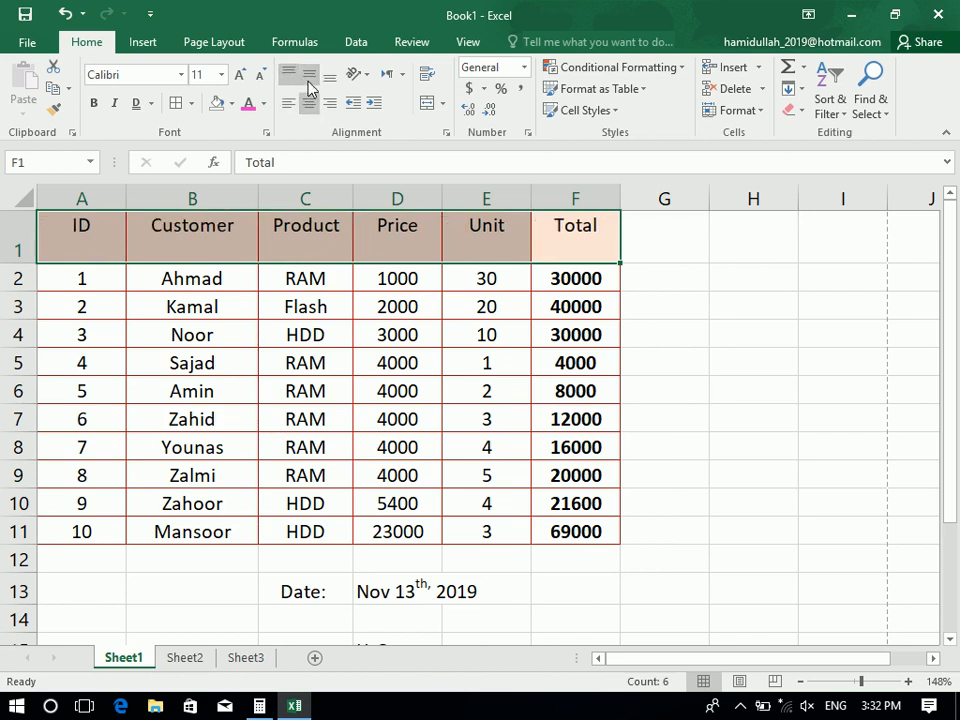
left_click(308, 80)
left_click(365, 366)
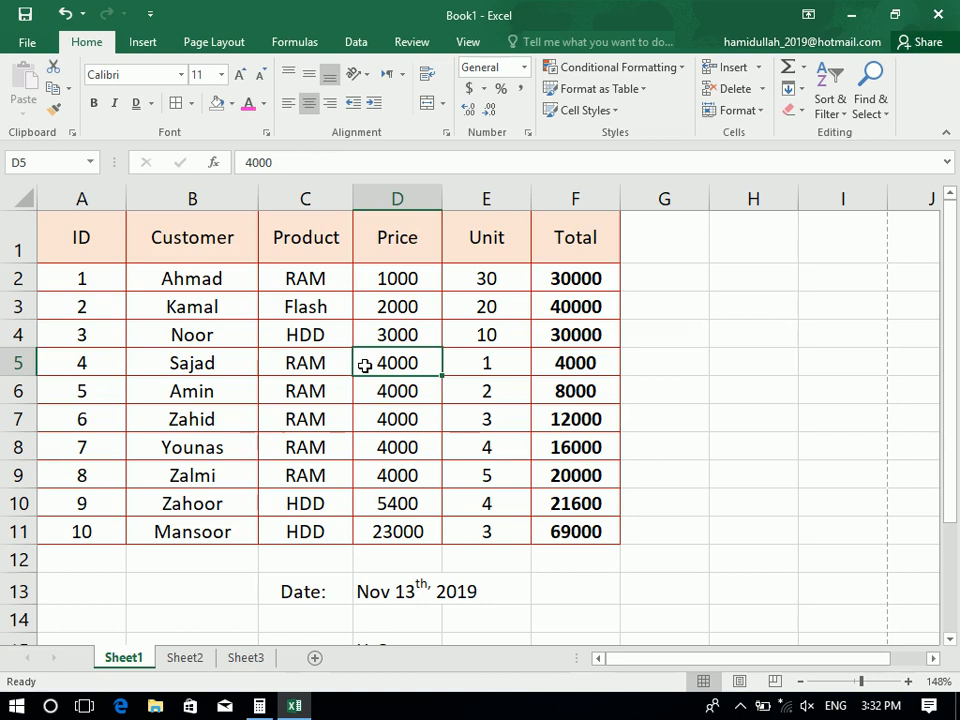
Reselect the header row, try increasing and decreasing indent, then recentre the labels
left_click_drag(565, 256, 3, 220)
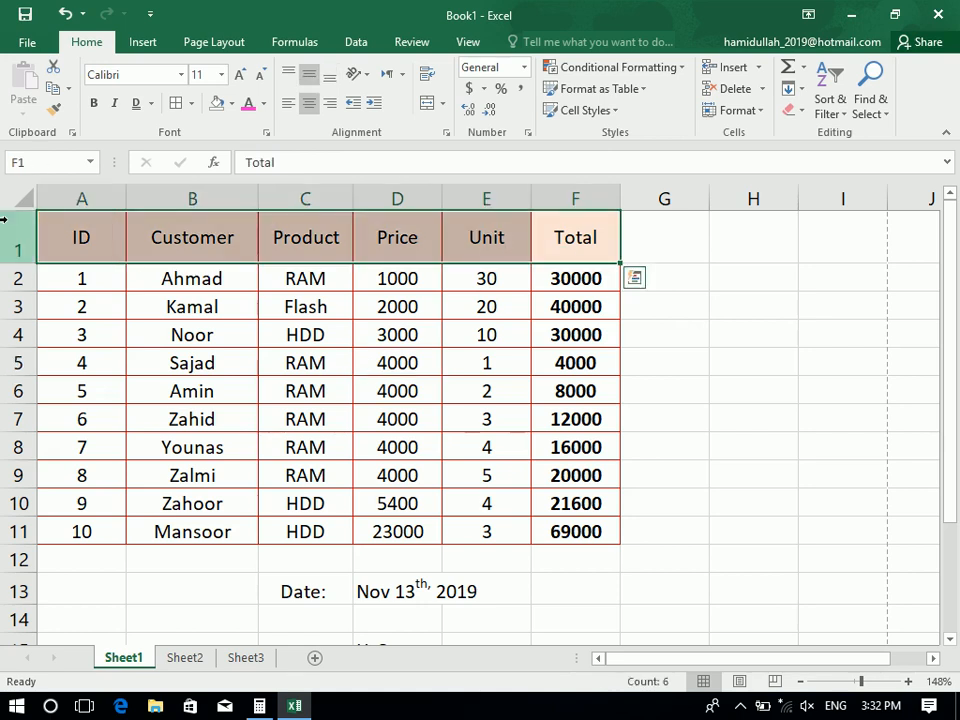
left_click(288, 104)
left_click(374, 104)
left_click(376, 105)
left_click(376, 105)
left_click(352, 102)
left_click(352, 102)
left_click(352, 102)
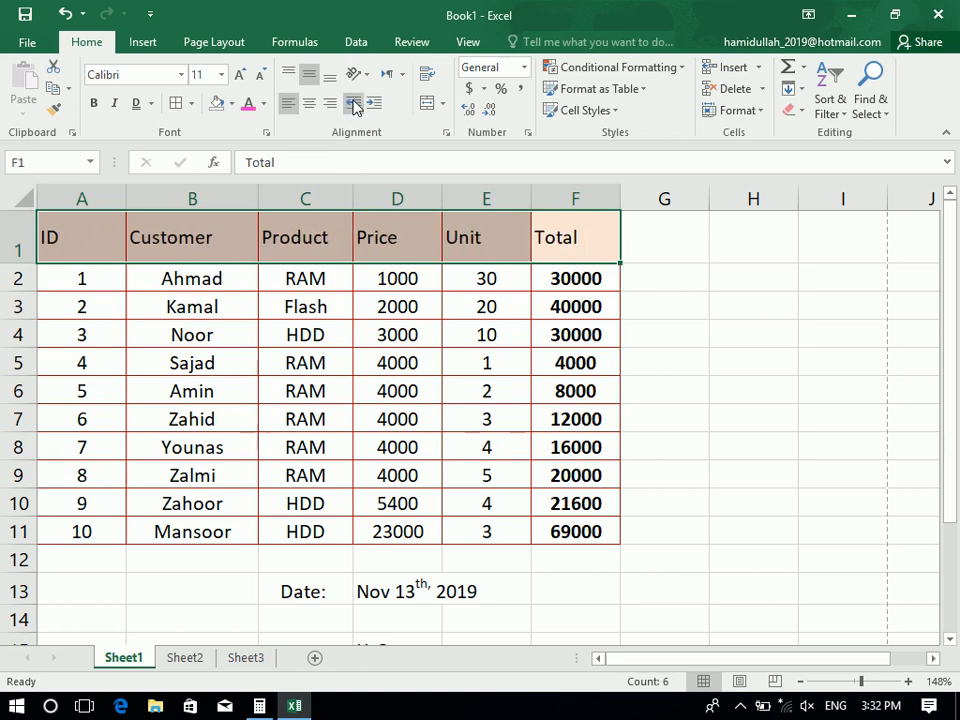
left_click(312, 105)
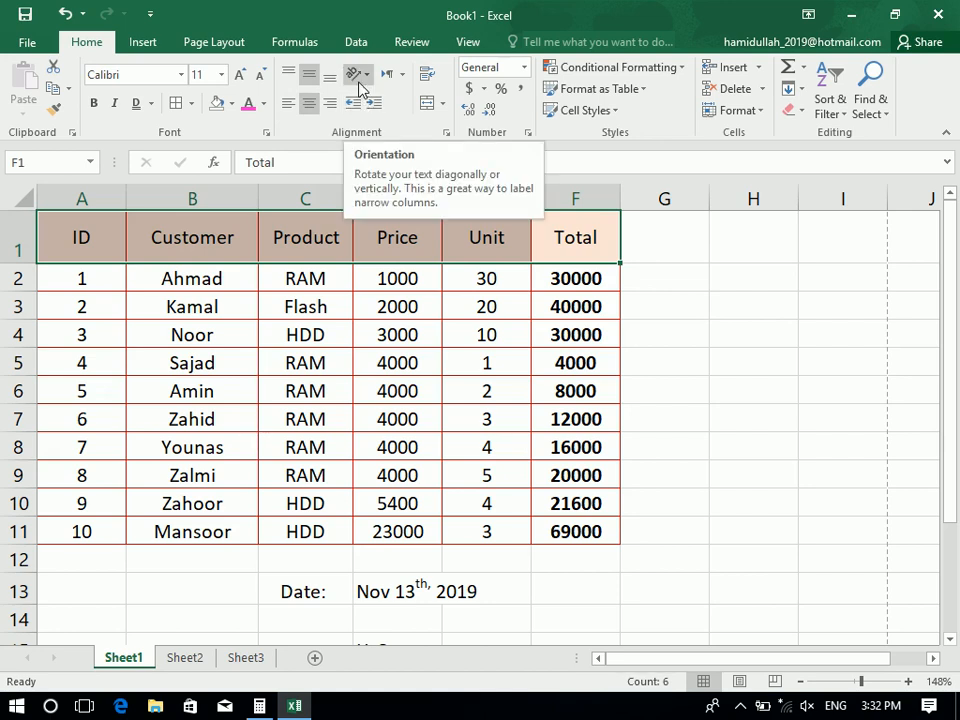
Angle the headers counterclockwise, then clockwise, with a taller row 1 and wider column A
left_click(358, 80)
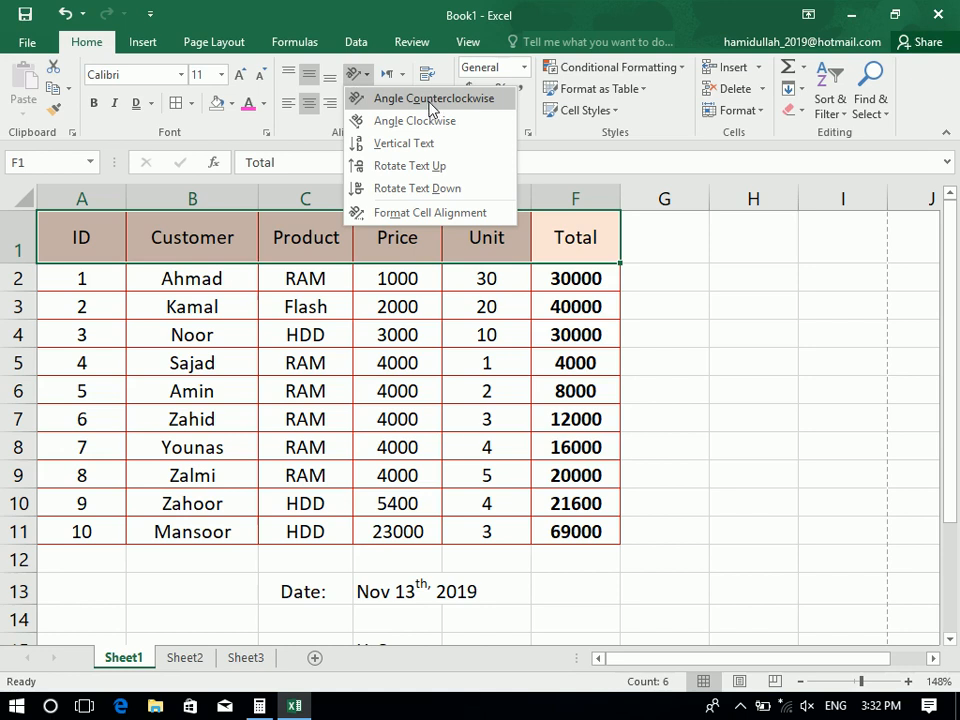
left_click(385, 104)
left_click_drag(22, 264, 25, 311)
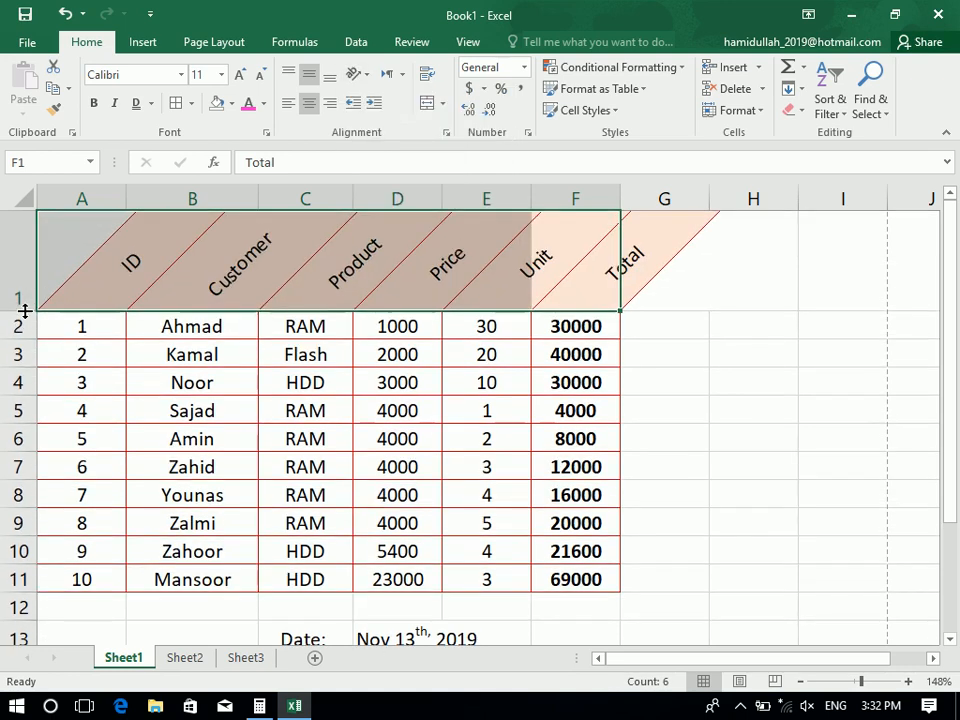
left_click(353, 78)
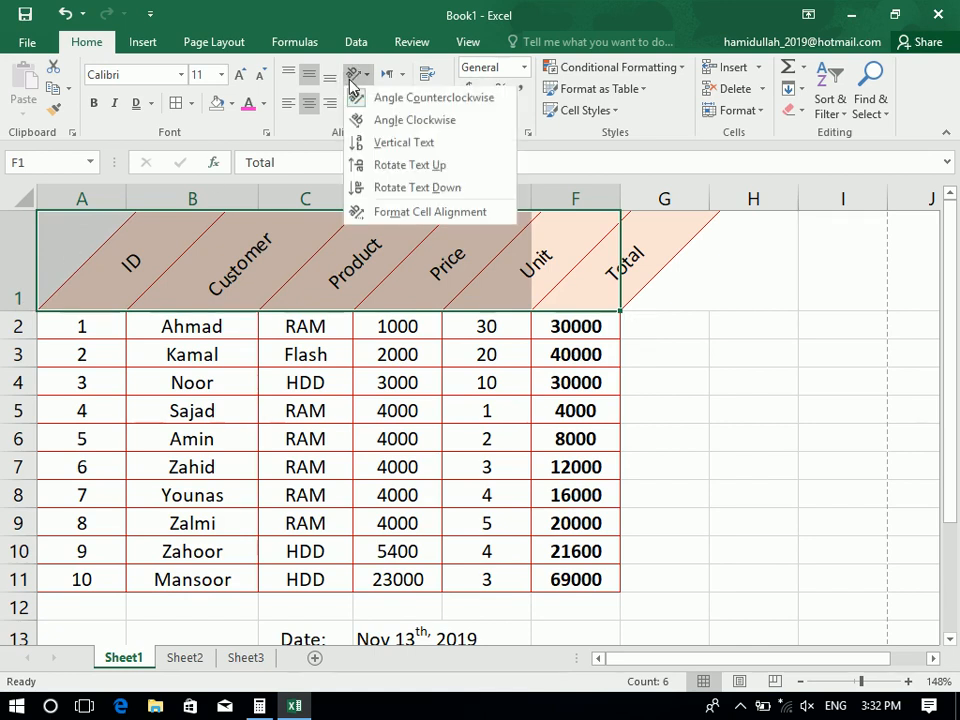
left_click(380, 122)
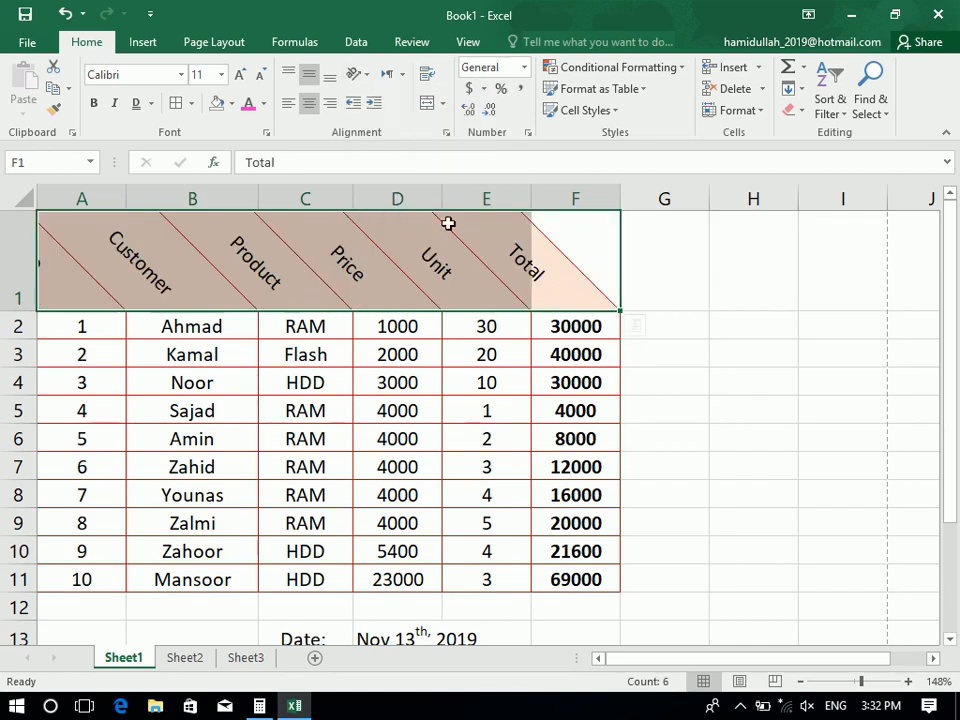
left_click_drag(135, 191, 200, 192)
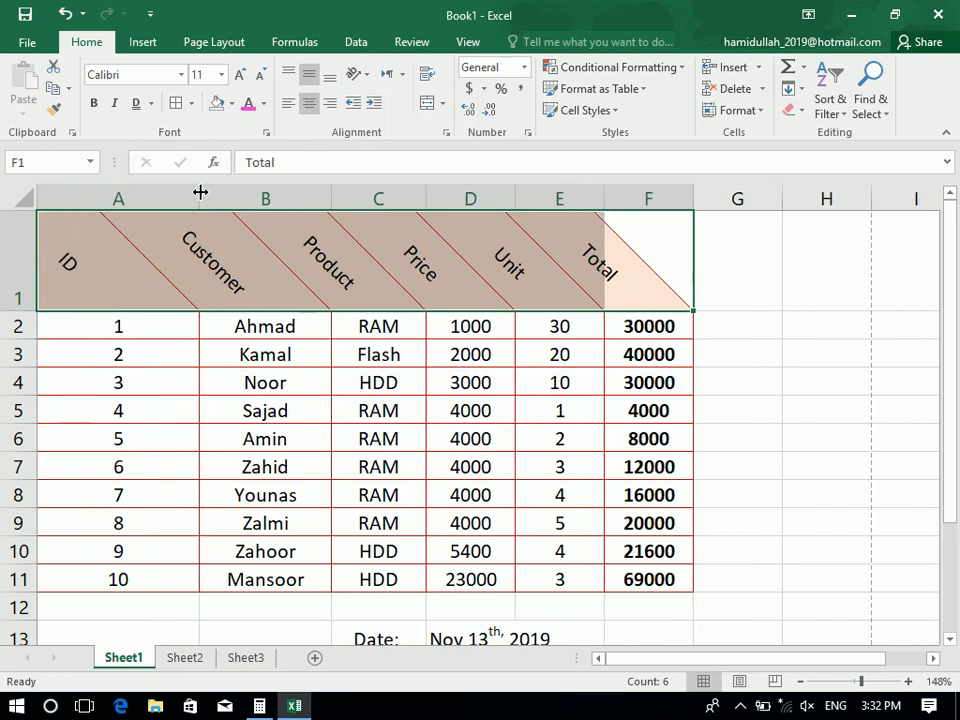
left_click(388, 427)
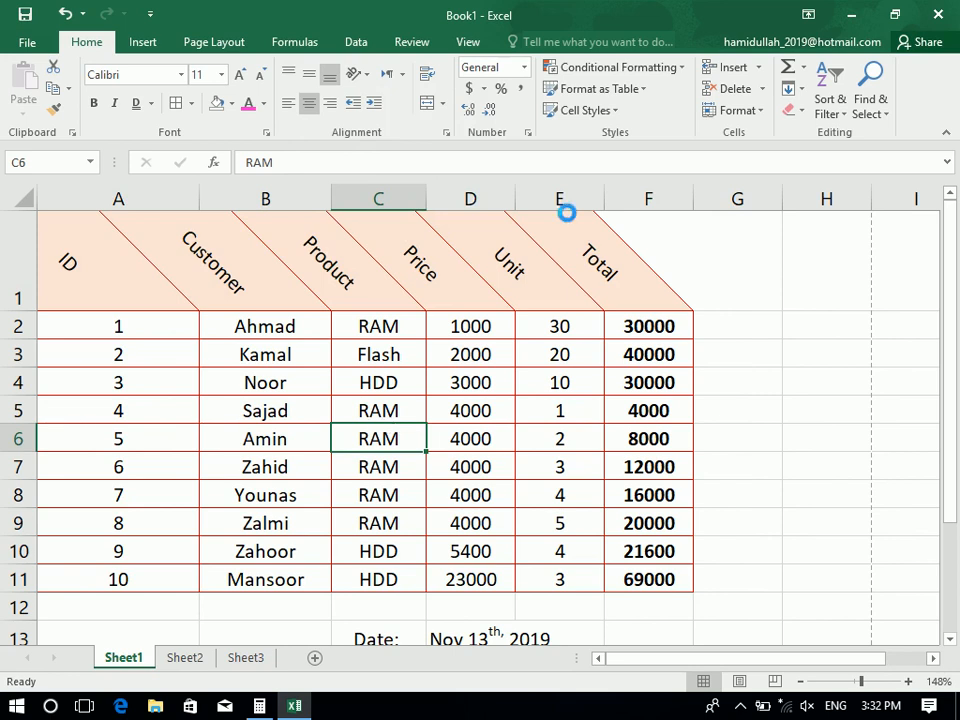
Check the slanted headers in Print Preview, then reselect A1:F1
key("ctrl+p")
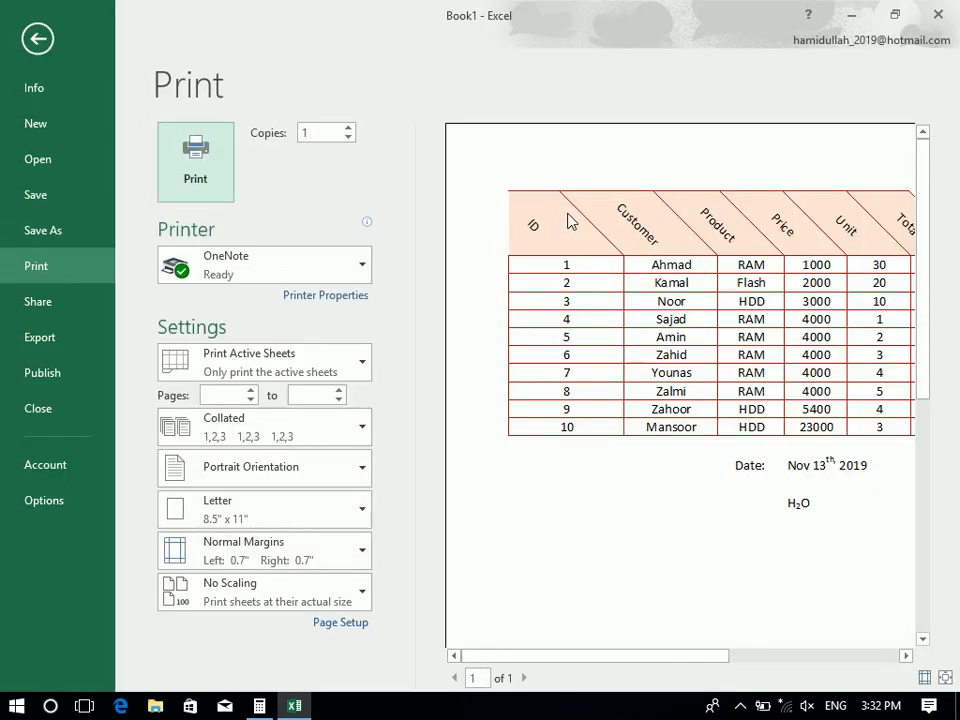
left_click(945, 677)
left_click(35, 27)
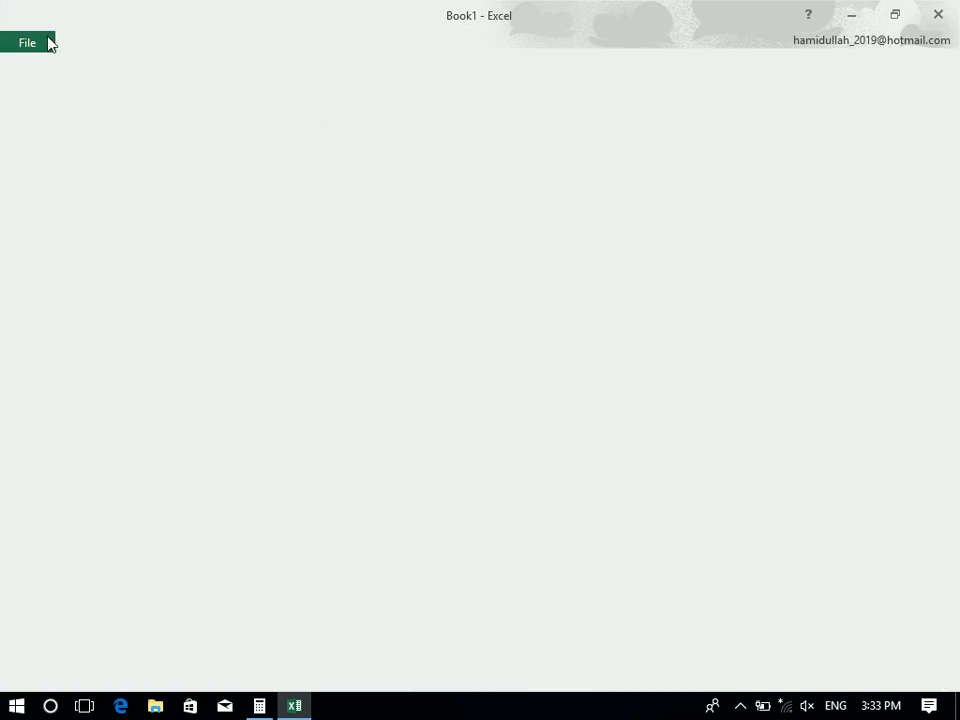
left_click_drag(627, 253, 5, 285)
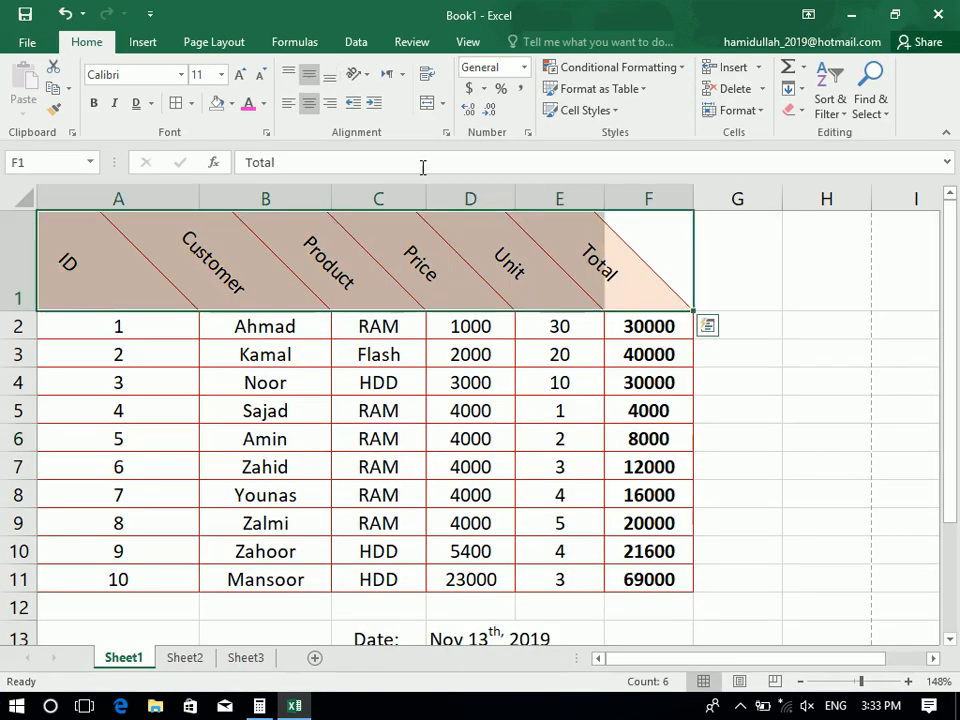
Try Vertical Text, Rotate Text Up, then Rotate Text Down on headers A1:F1
left_click(357, 74)
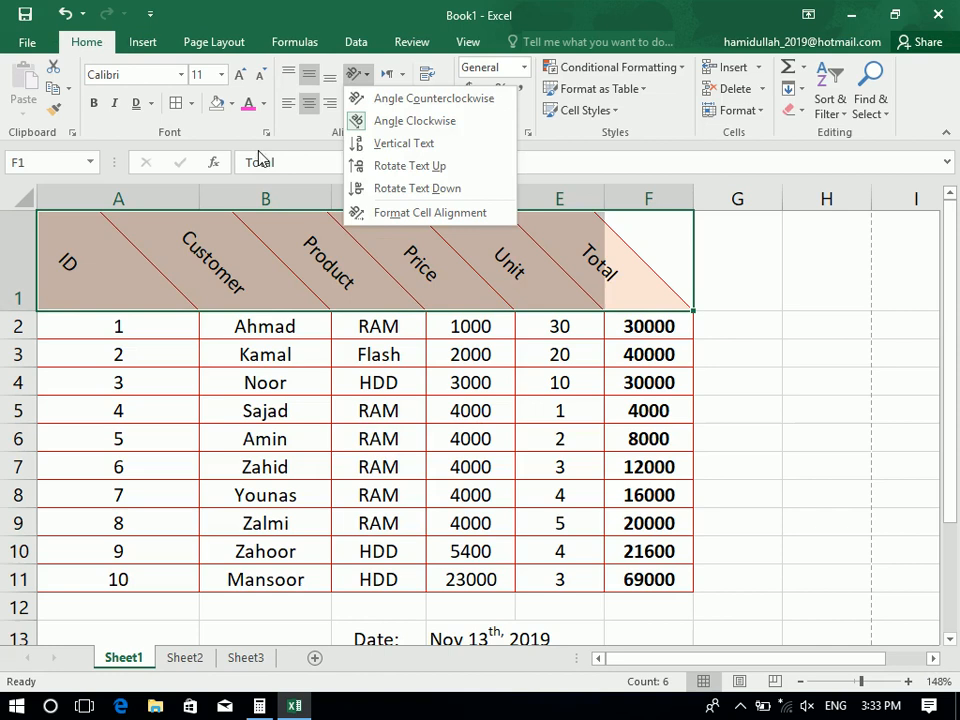
left_click(401, 146)
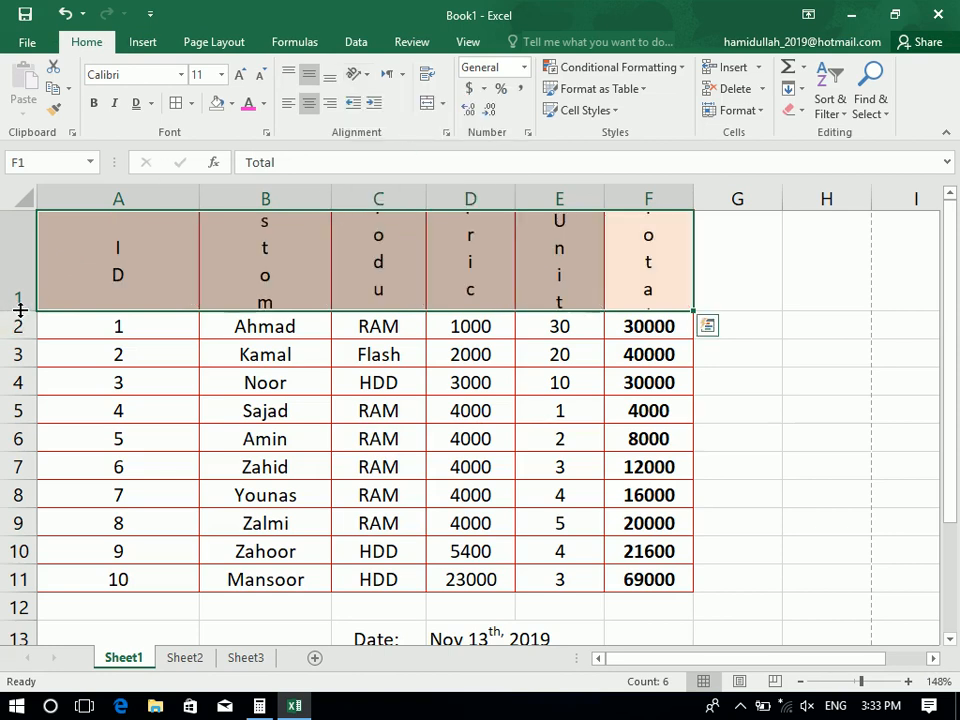
left_click_drag(19, 311, 19, 435)
left_click(357, 74)
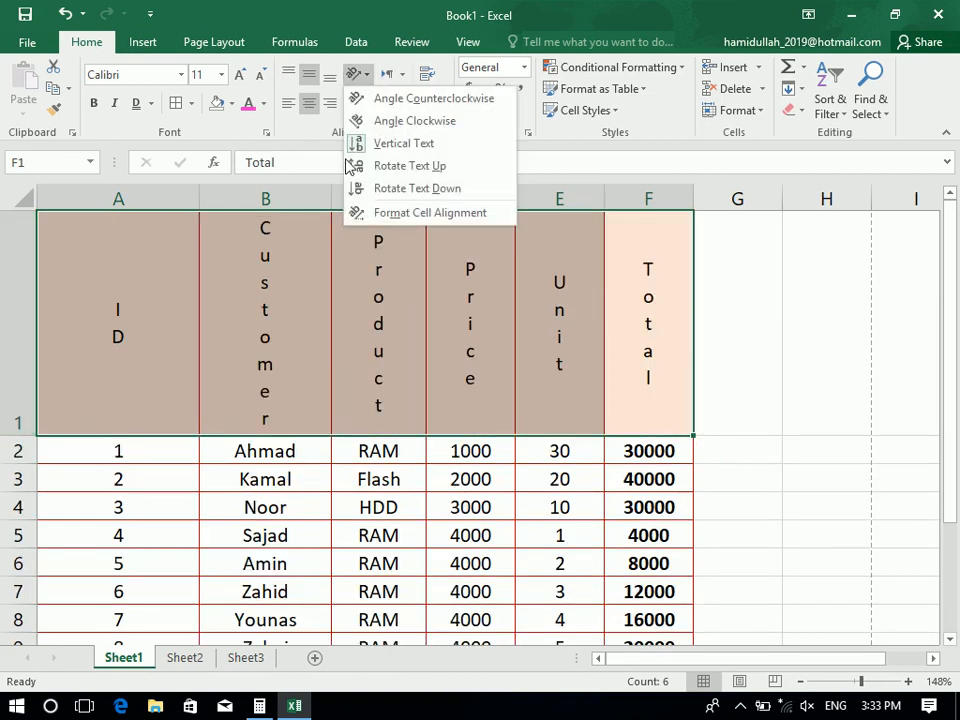
left_click(353, 166)
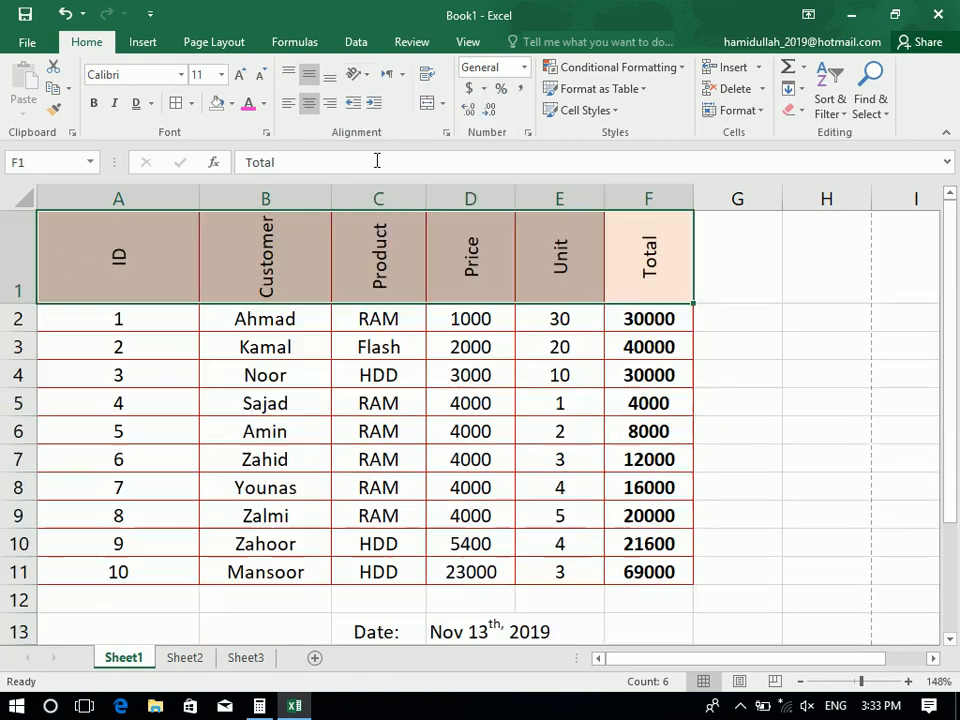
left_click(358, 76)
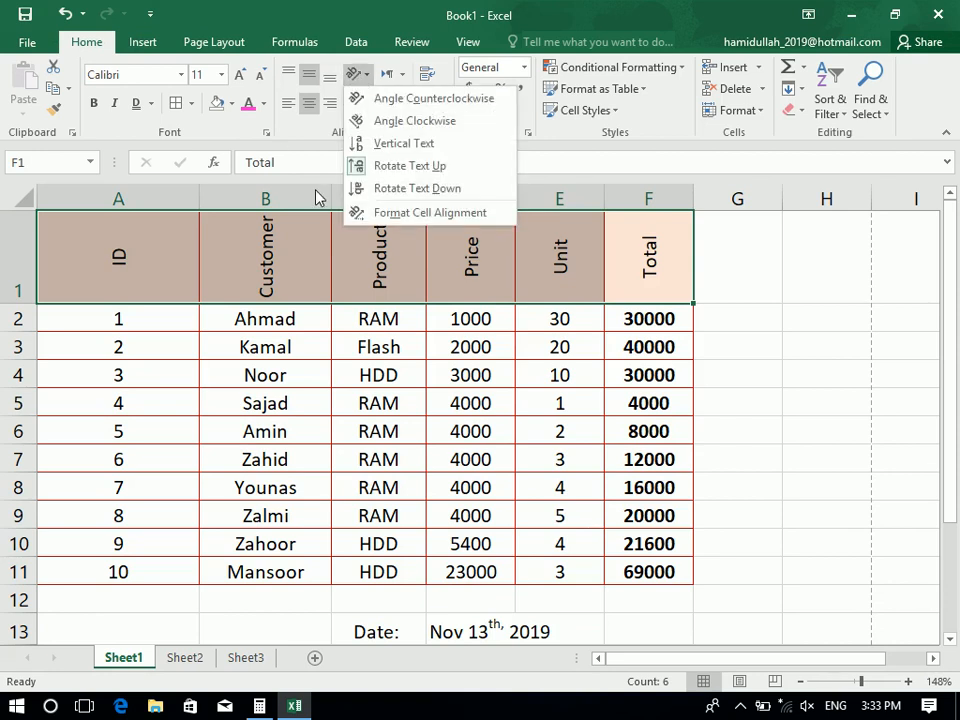
left_click(425, 189)
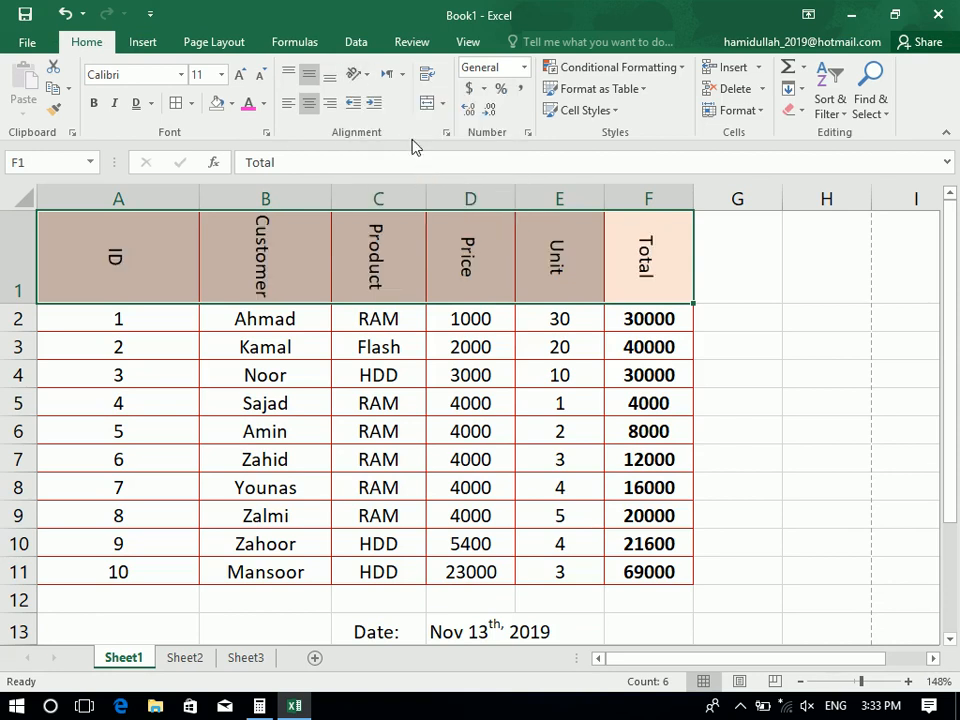
left_click(354, 76)
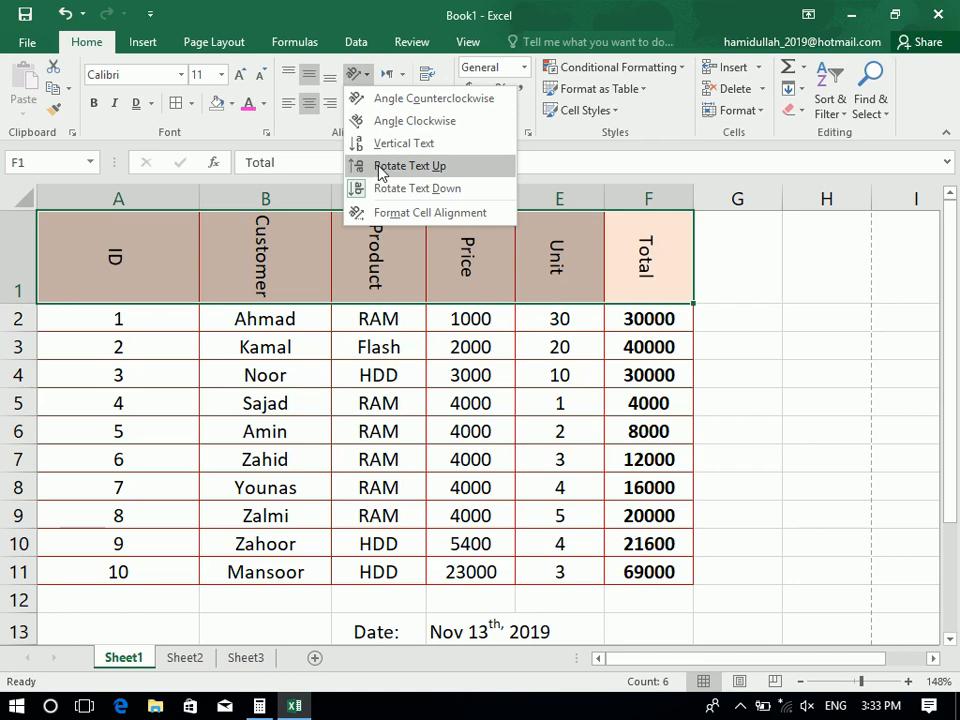
Set the header text rotation to 0 degrees in Format Cells Alignment
left_click(458, 213)
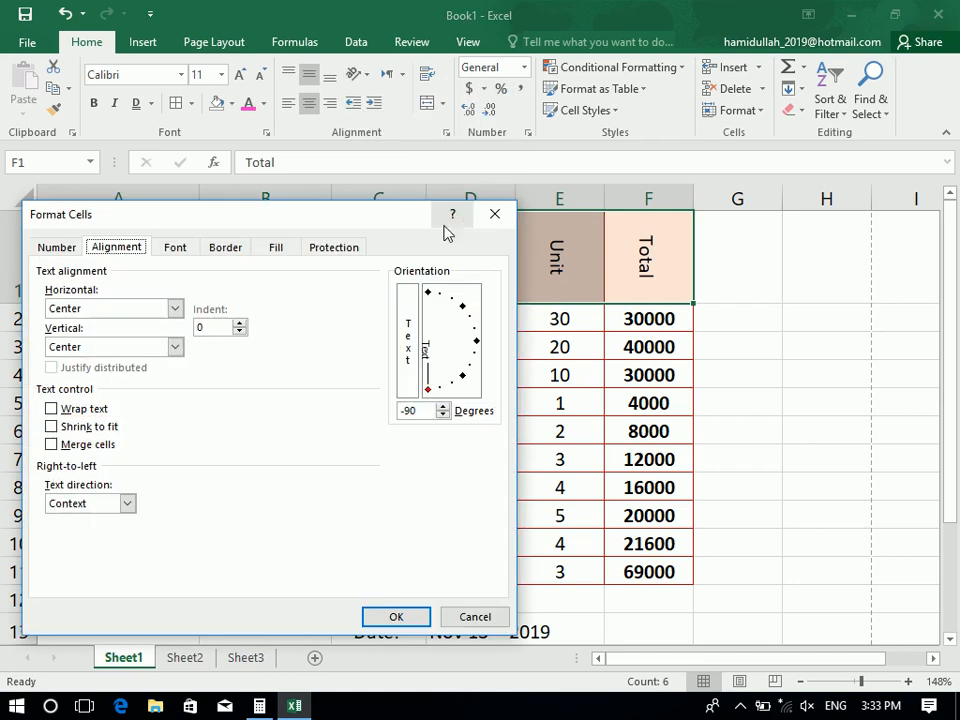
left_click(429, 409)
type("0")
key("Return")
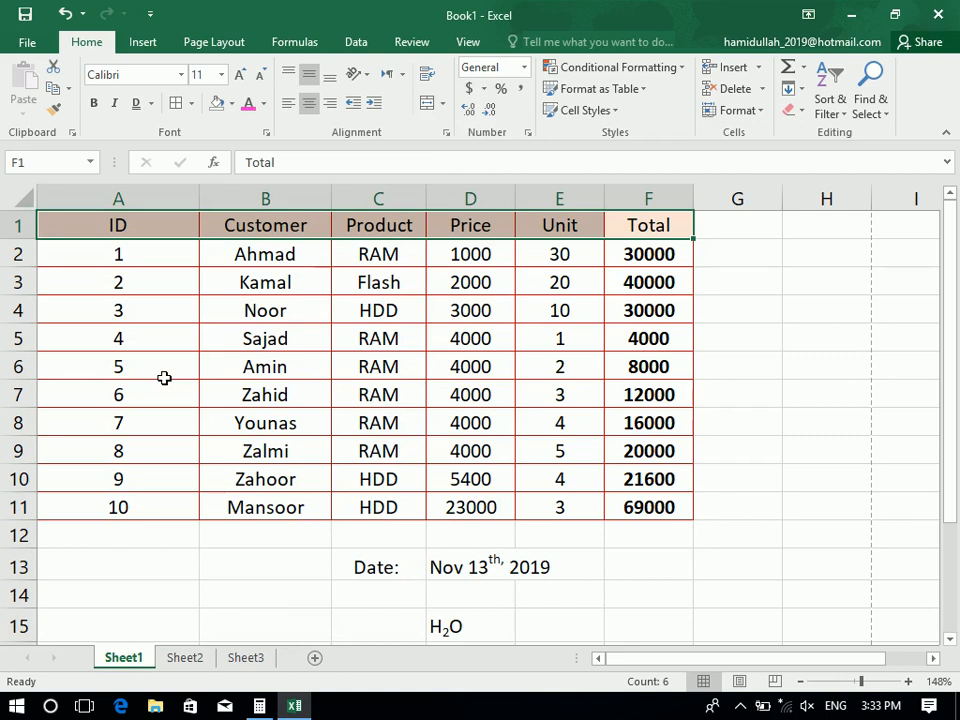
Tilt the header labels to 10 degrees
left_click(446, 134)
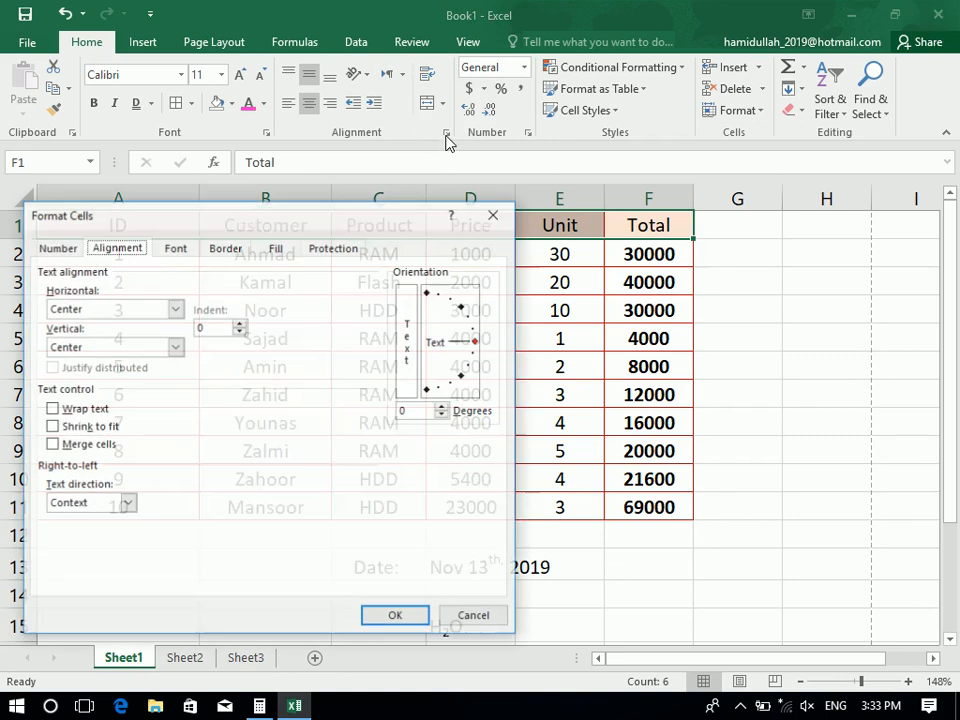
left_click(416, 410)
type("19")
key("BackSpace")
key("BackSpace")
type("10")
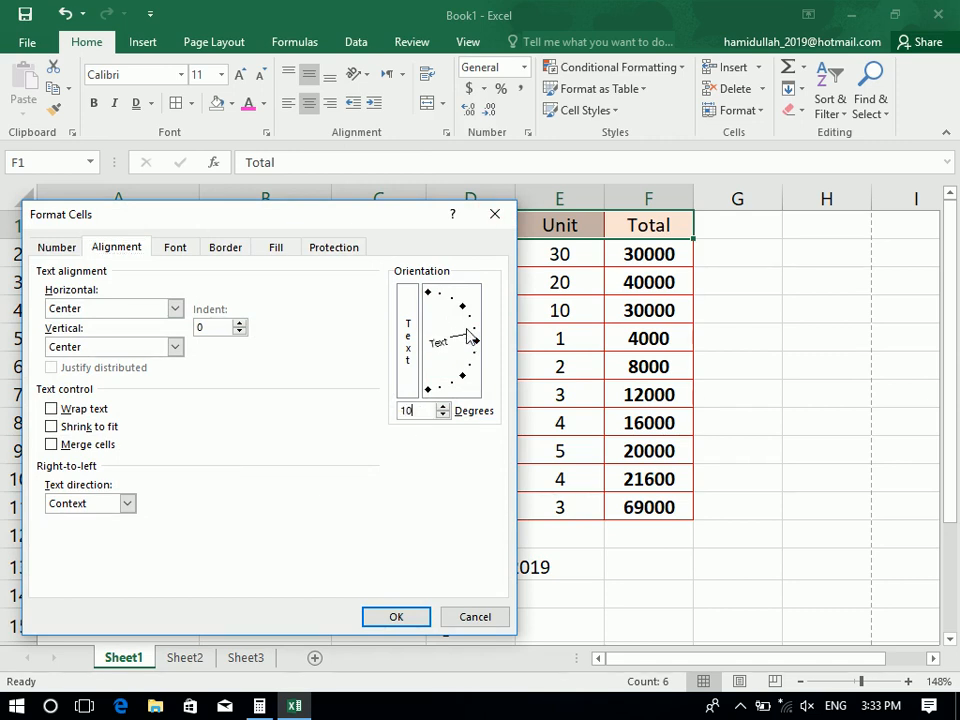
mouse_move(474, 339)
left_mouse_down()
mouse_move(478, 371)
mouse_move(476, 336)
left_mouse_up()
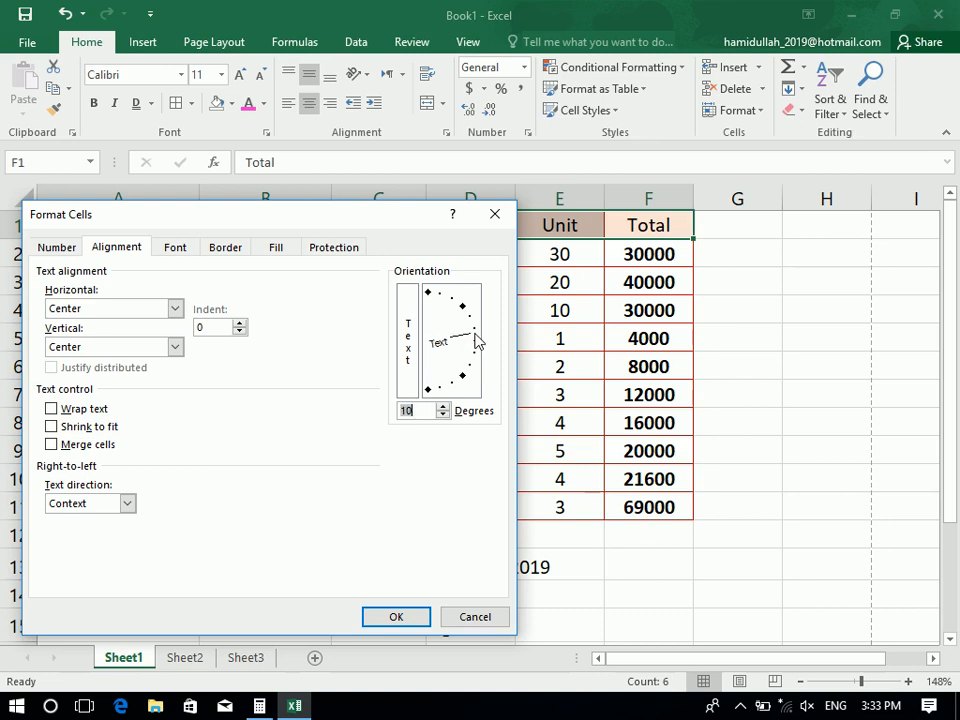
left_click(397, 617)
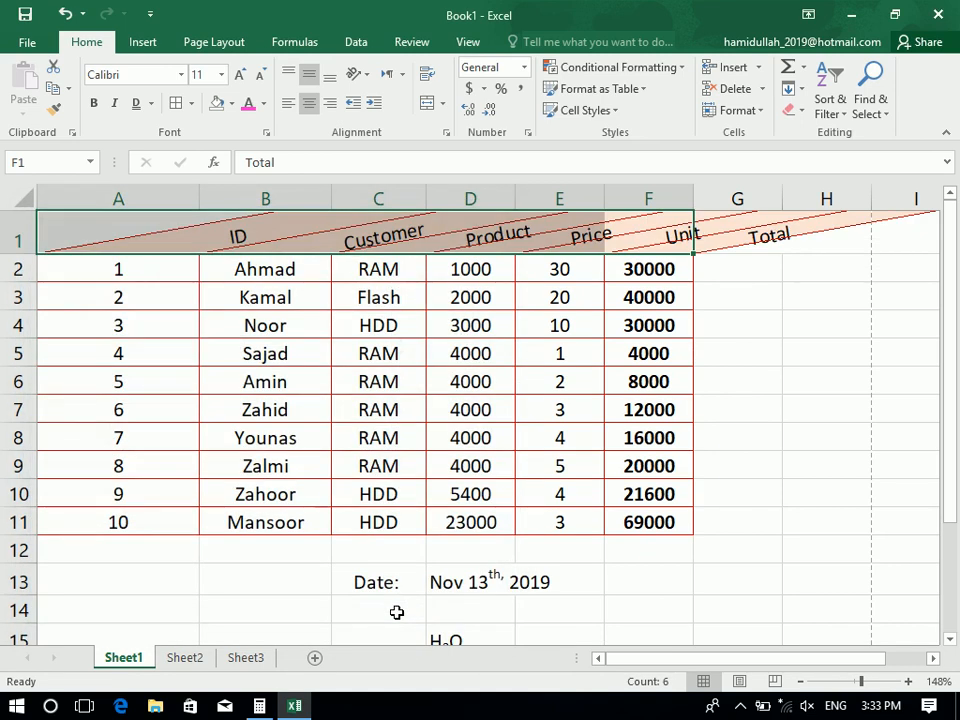
Change the header tilt to -10 degrees and inspect the result
left_click(446, 132)
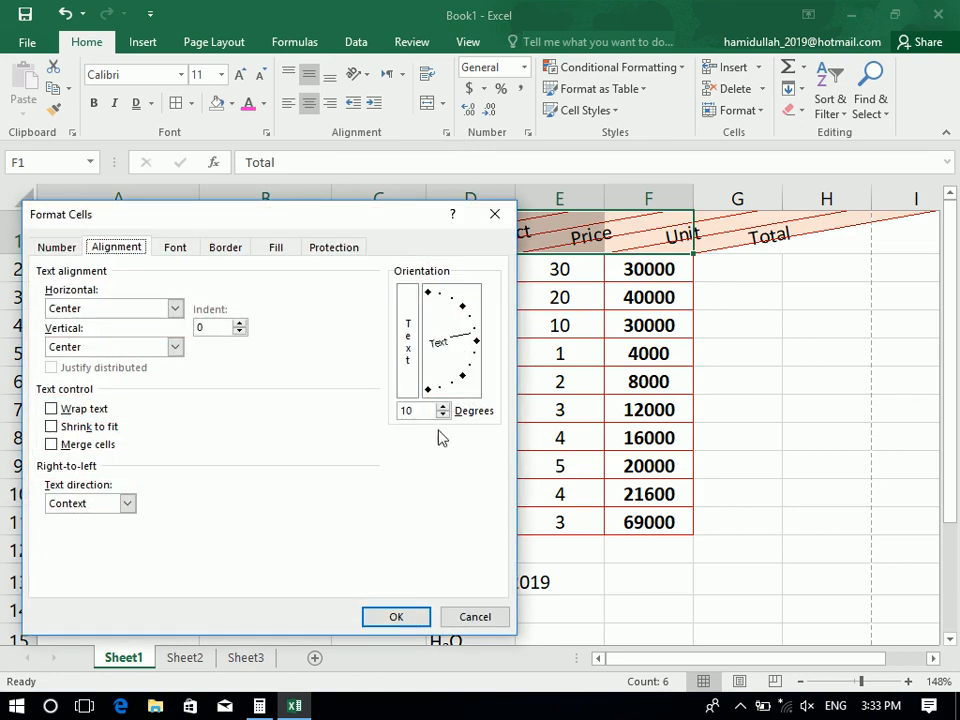
type("-12")
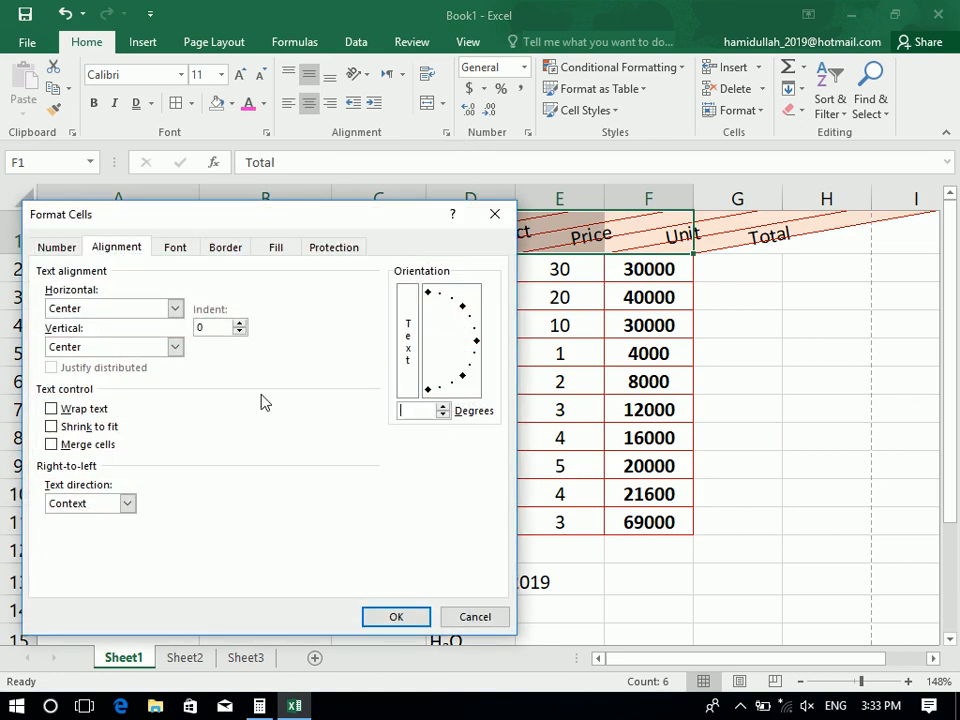
key("BackSpace")
type("0")
key("Return")
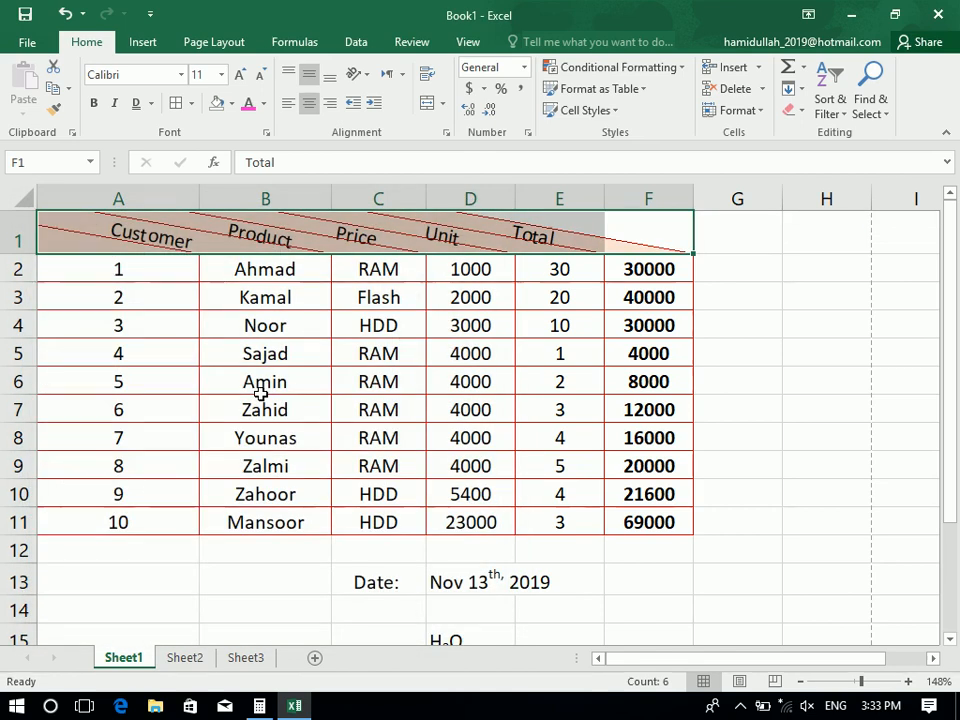
left_click(260, 393)
Reapply the orientation to A1:E1, then undo twice back to horizontal headers
left_click_drag(559, 216, 45, 221)
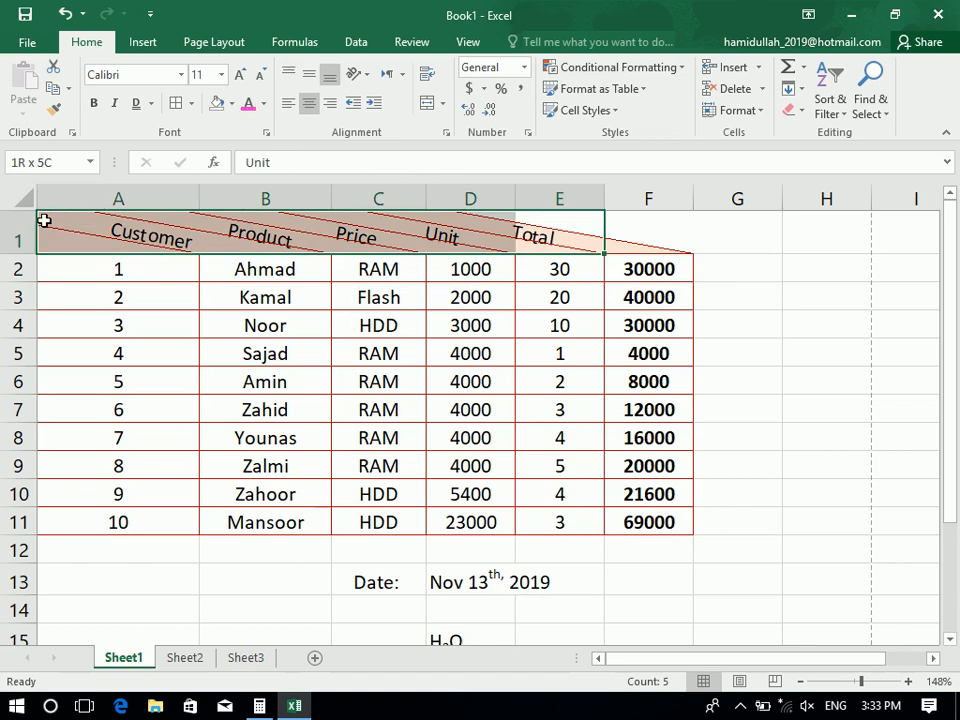
left_click(445, 132)
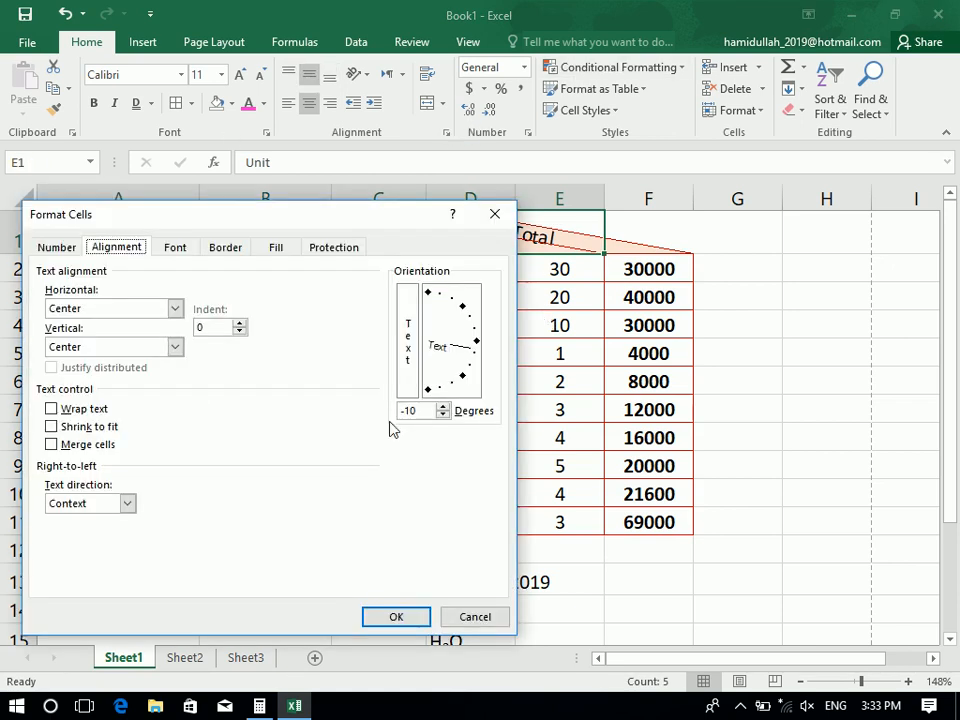
key("alt+d")
key("Return")
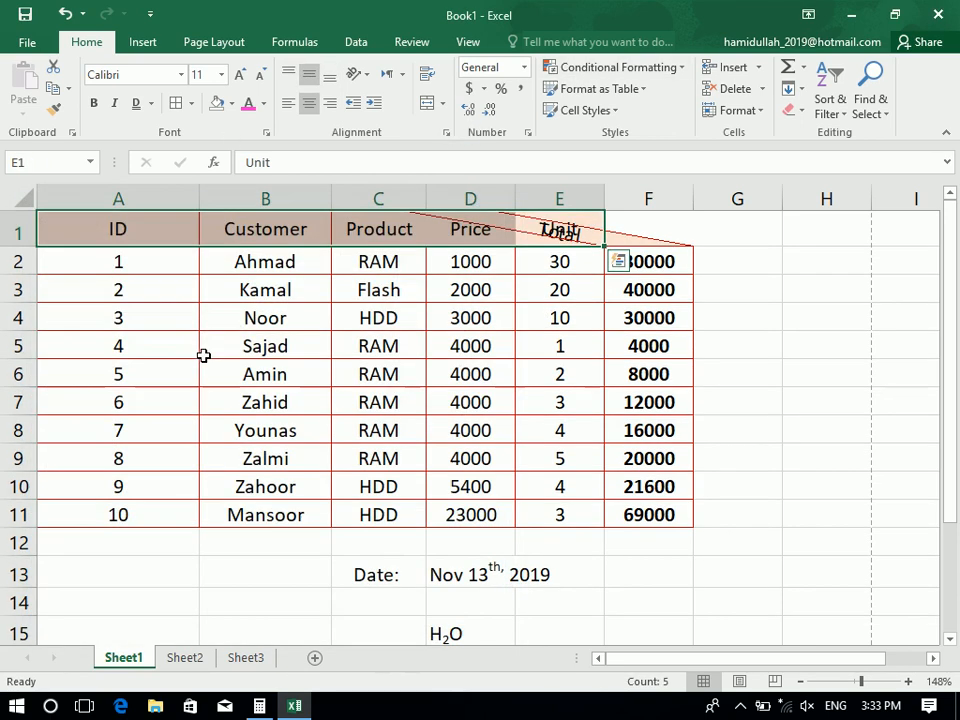
left_click(252, 338)
key("ctrl+z")
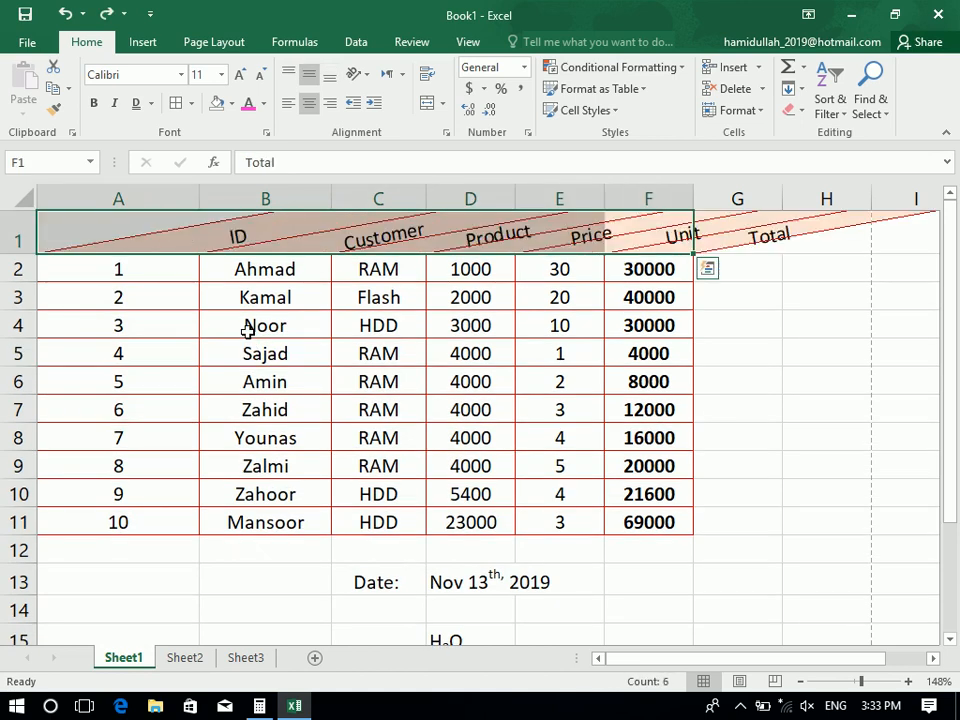
key("ctrl+z")
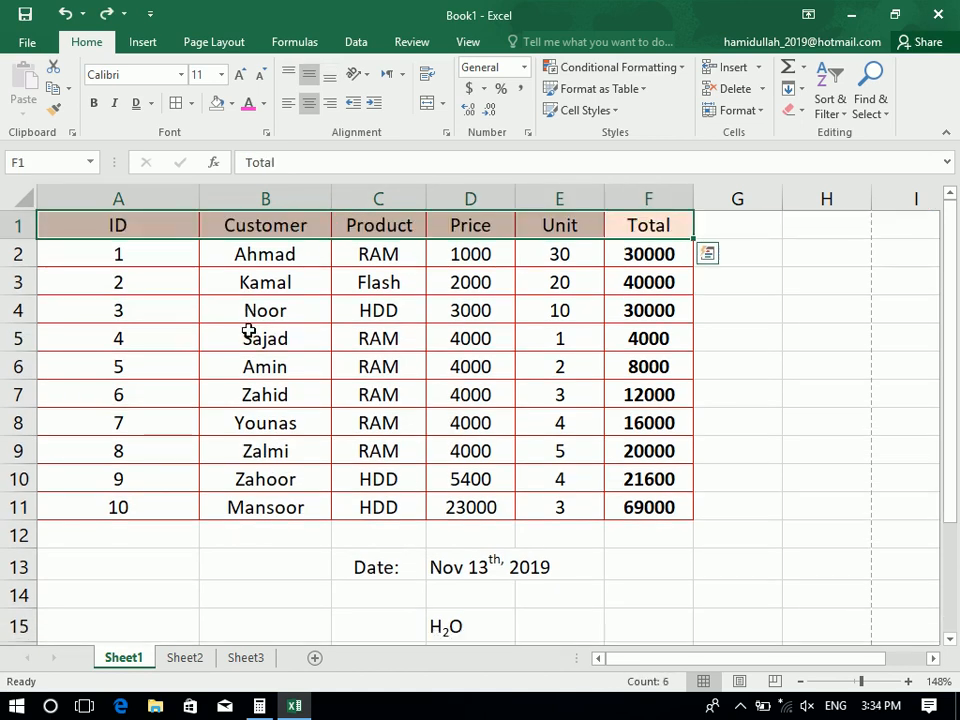
Rotate the headers to 10 degrees once more, then reset them flat at 0 degrees
left_click(450, 131)
left_click_drag(418, 409, 211, 373)
type("10")
key("Return")
left_click(447, 132)
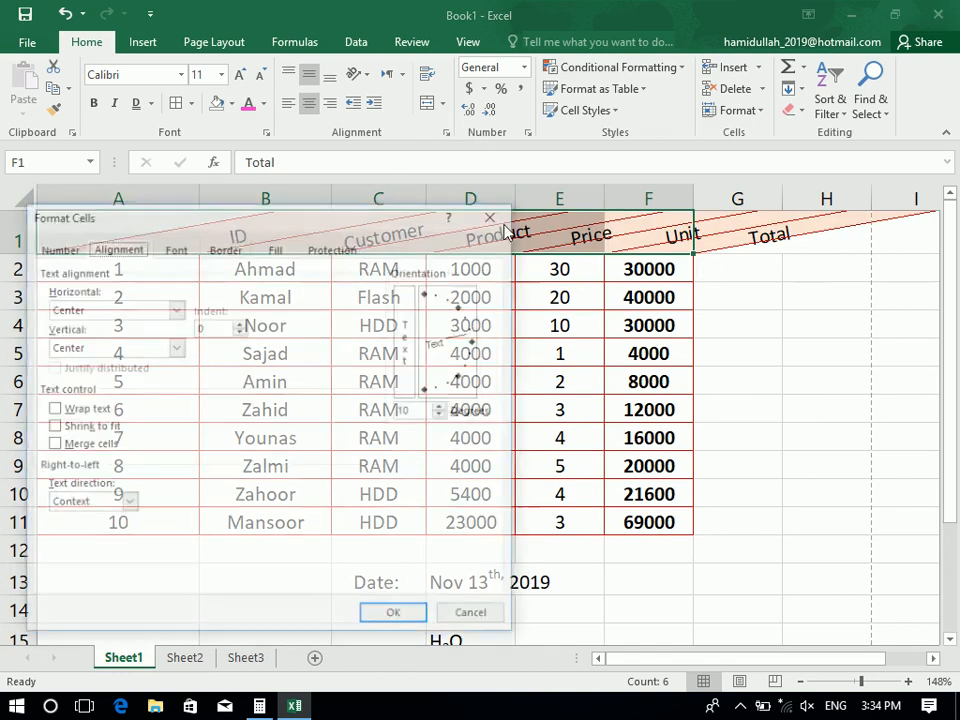
left_click_drag(418, 409, 165, 386)
type("0")
key("Return")
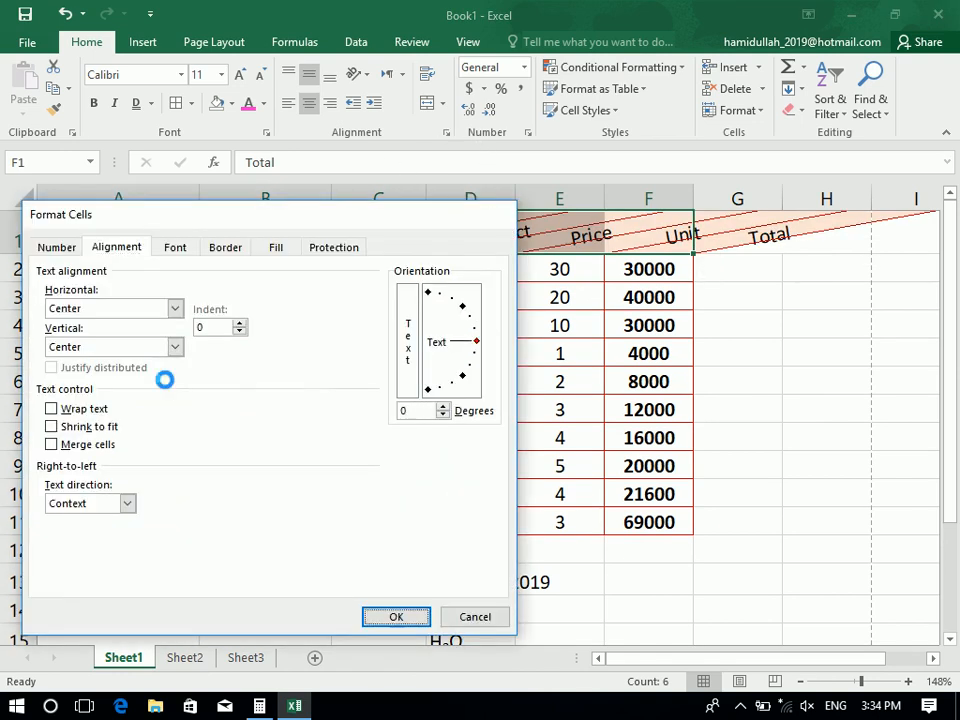
Glance at the Orientation choices without changing them, then open the Text Direction dropdown
left_click(367, 79)
left_click(365, 78)
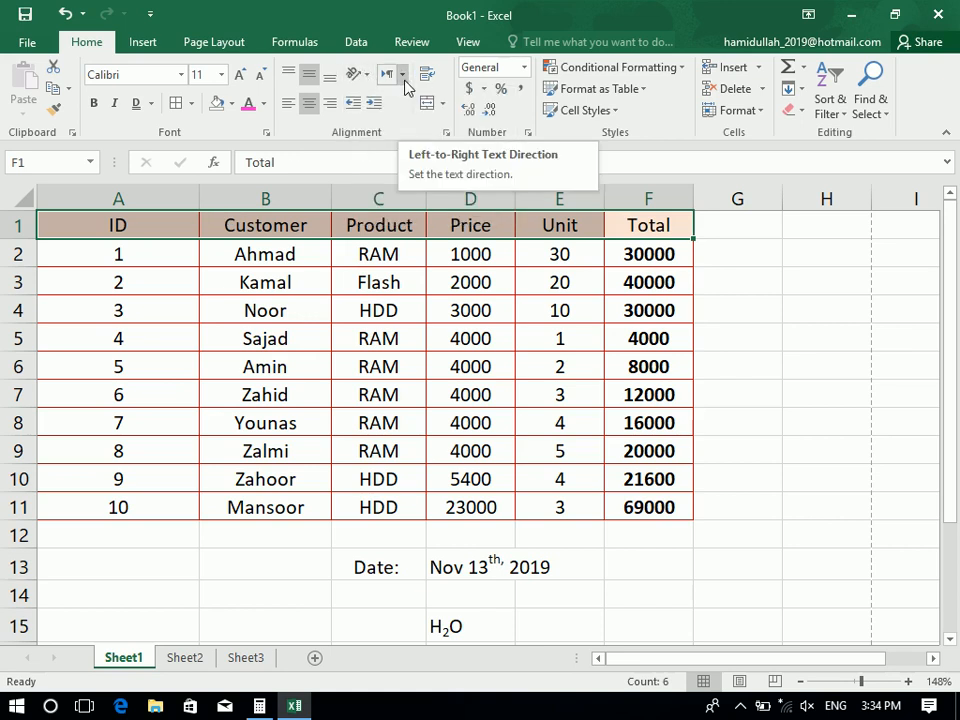
left_click(401, 75)
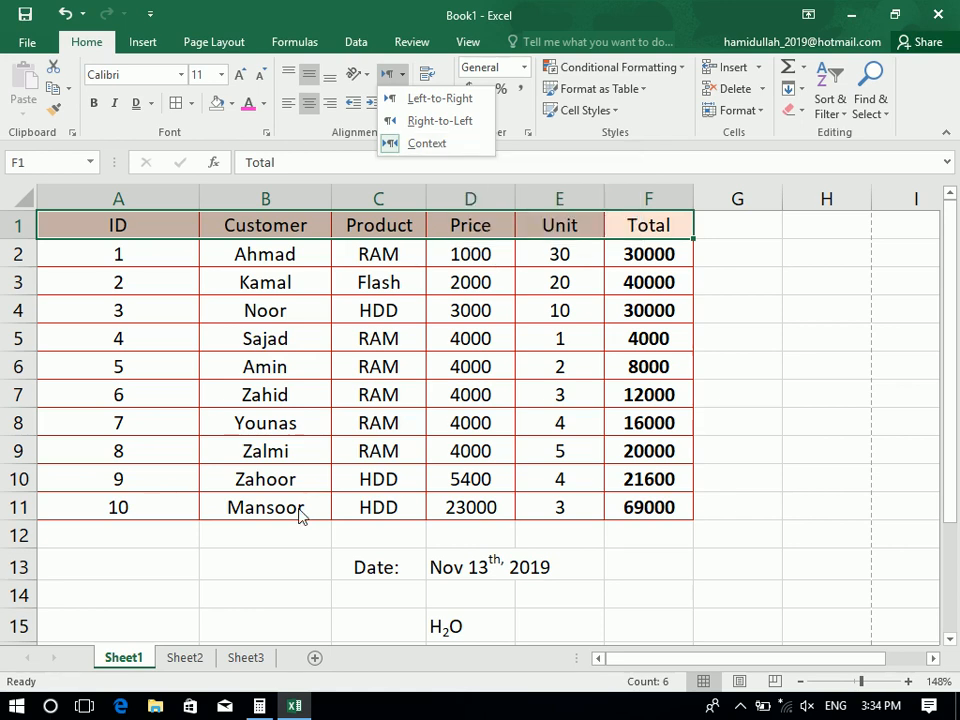
Enter a name in Pashto script in B14 and the same name in Latin letters in B15
left_click(268, 614)
left_click(270, 608)
left_click(270, 604)
key("alt+shift")
type("اسرارا")
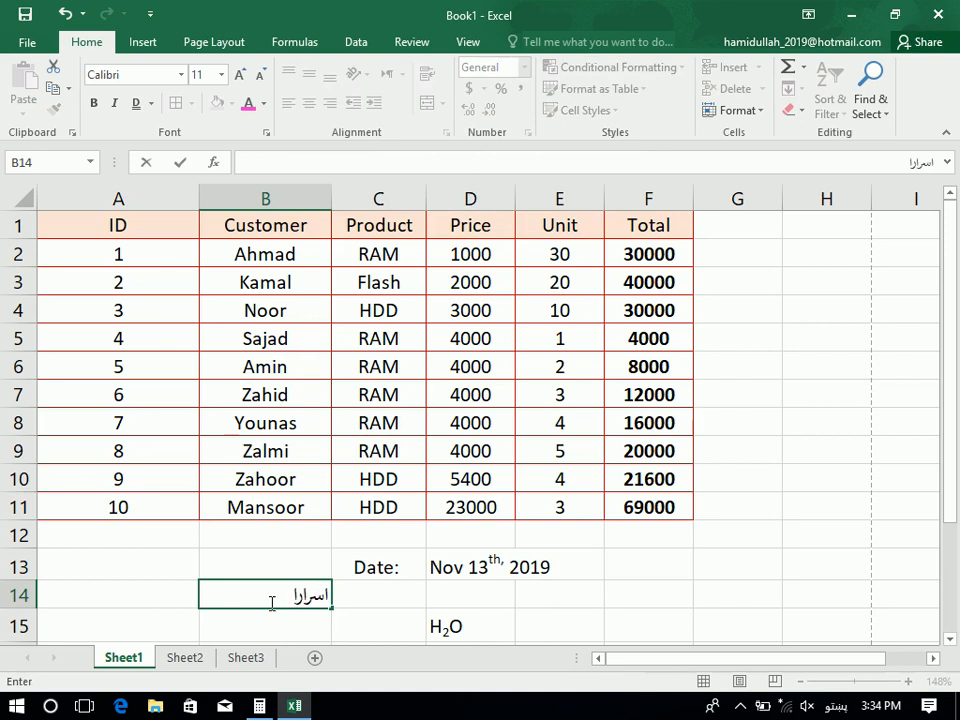
type("لخفق")
key("BackSpace")
key("BackSpace")
type("ق")
key("Return")
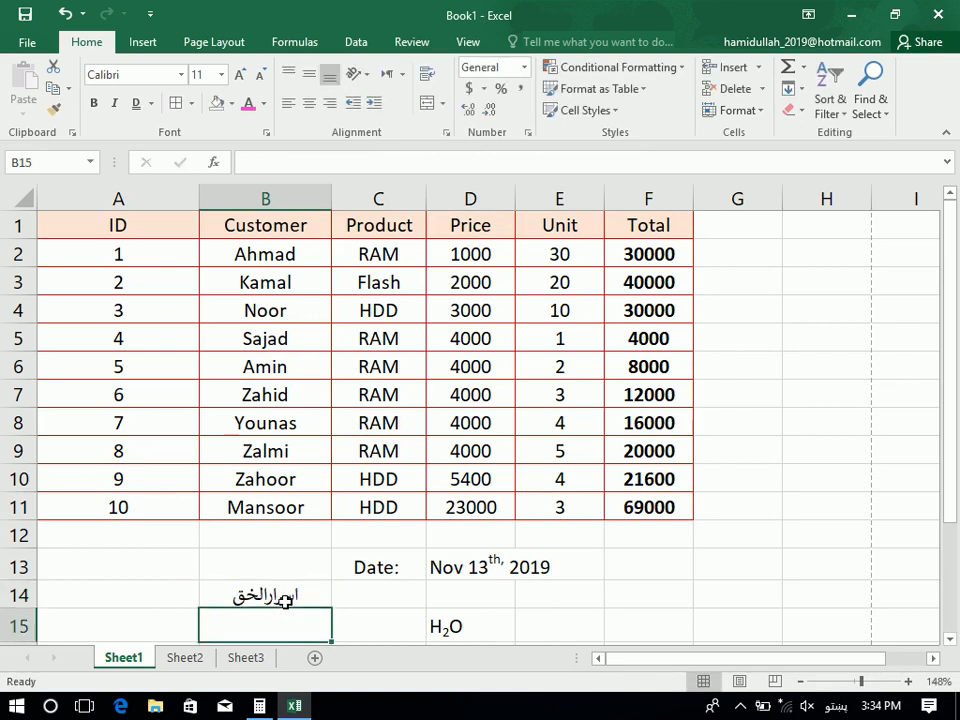
key("alt+shift")
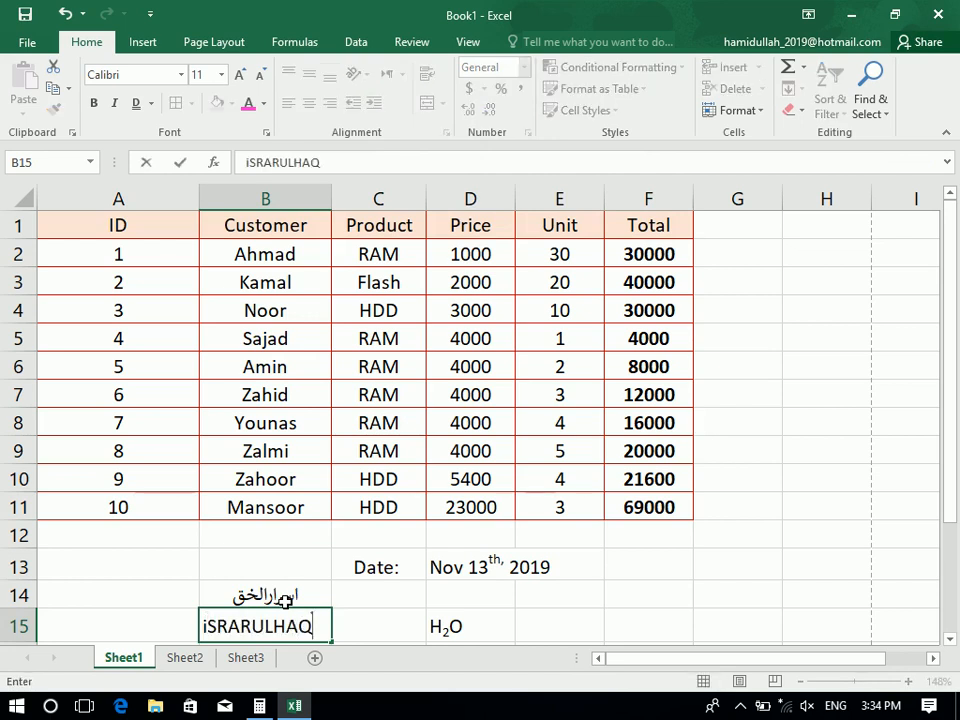
key("Return")
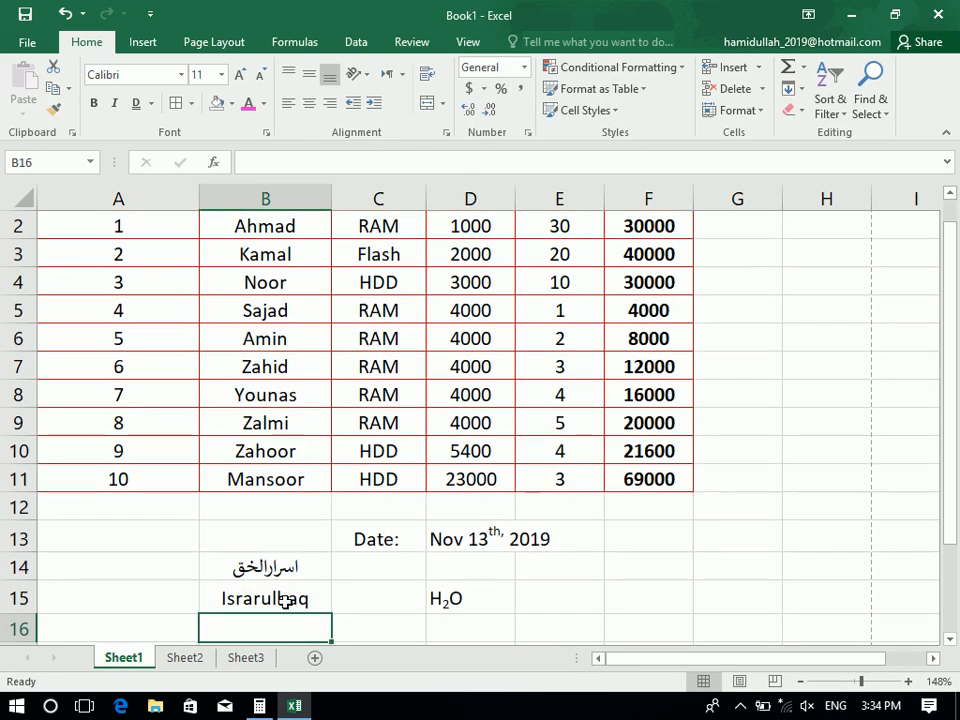
Try Right-to-Left and Left-to-Right text direction on B14:B15, settling on Context
left_click(286, 600)
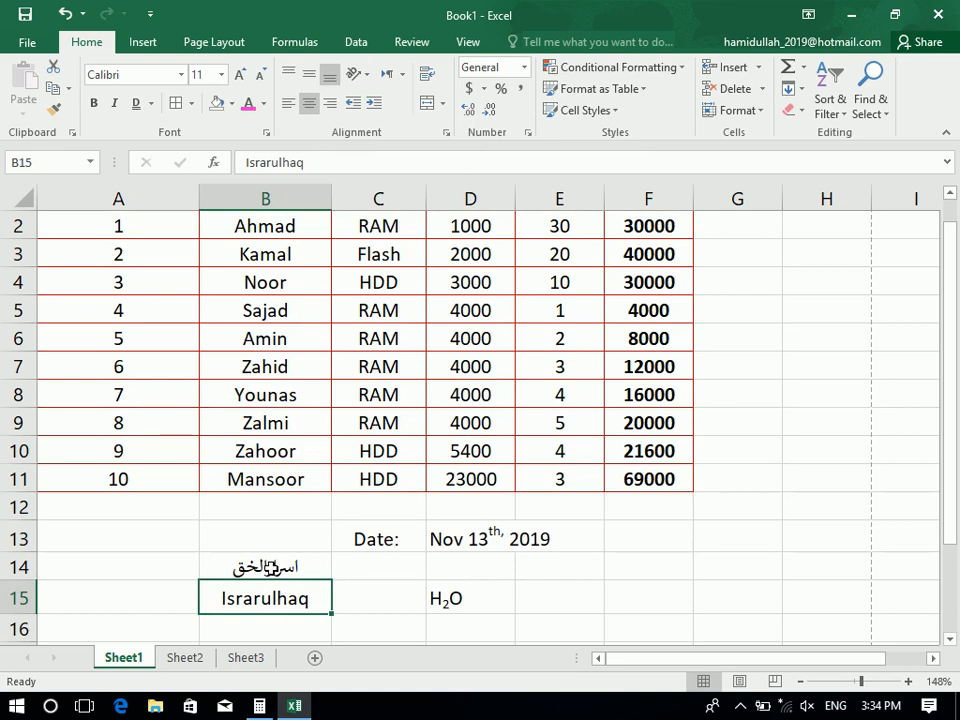
left_click_drag(253, 567, 285, 600)
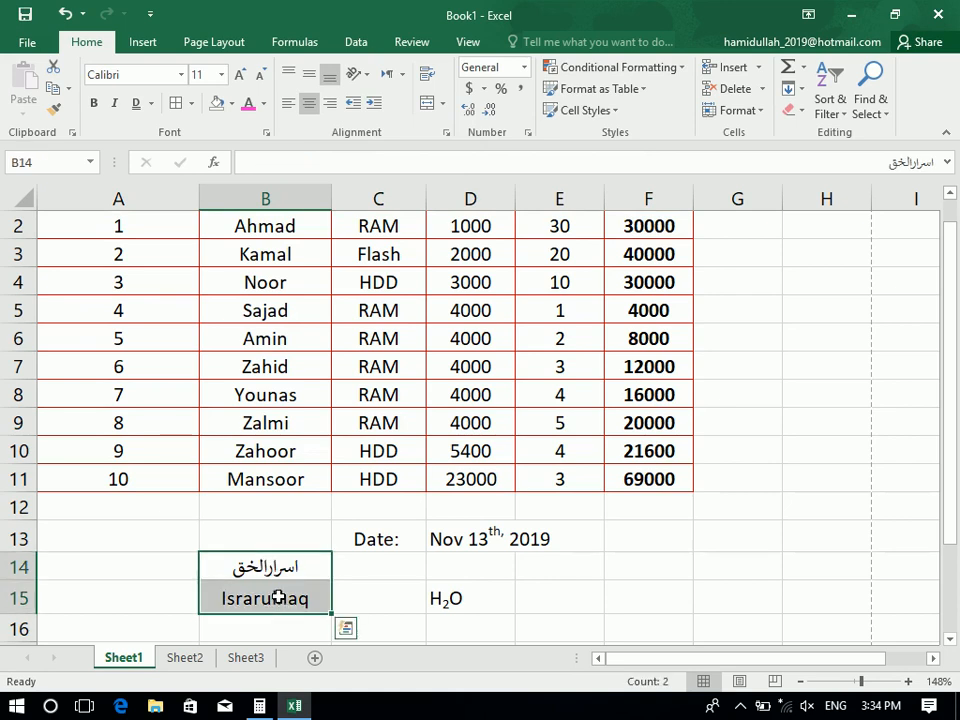
left_click(402, 76)
left_click(451, 127)
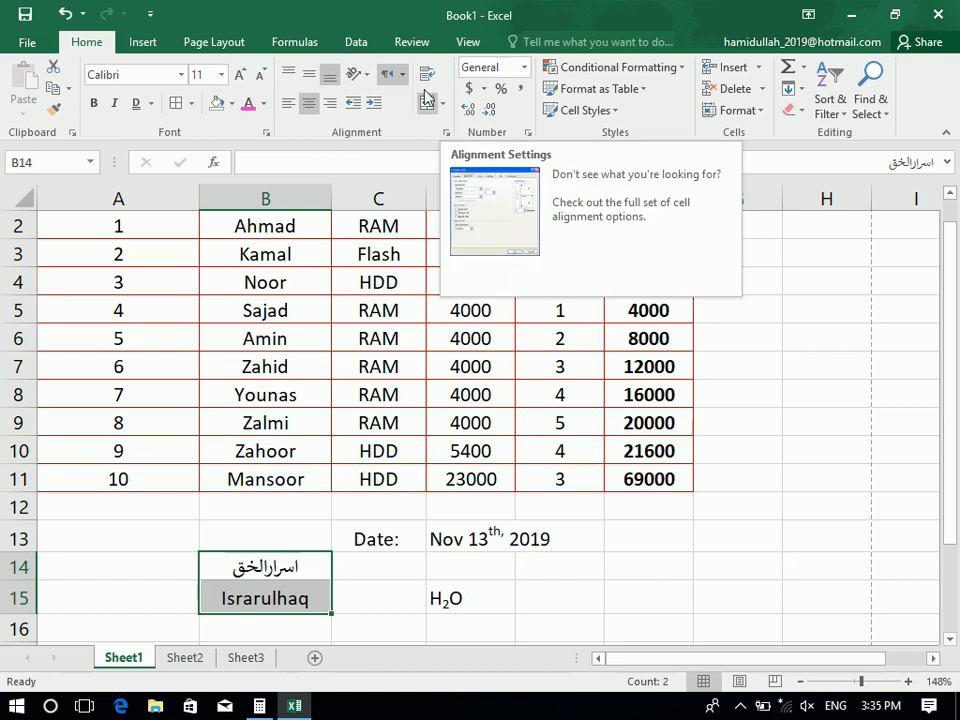
left_click(402, 78)
left_click(432, 98)
left_click(403, 78)
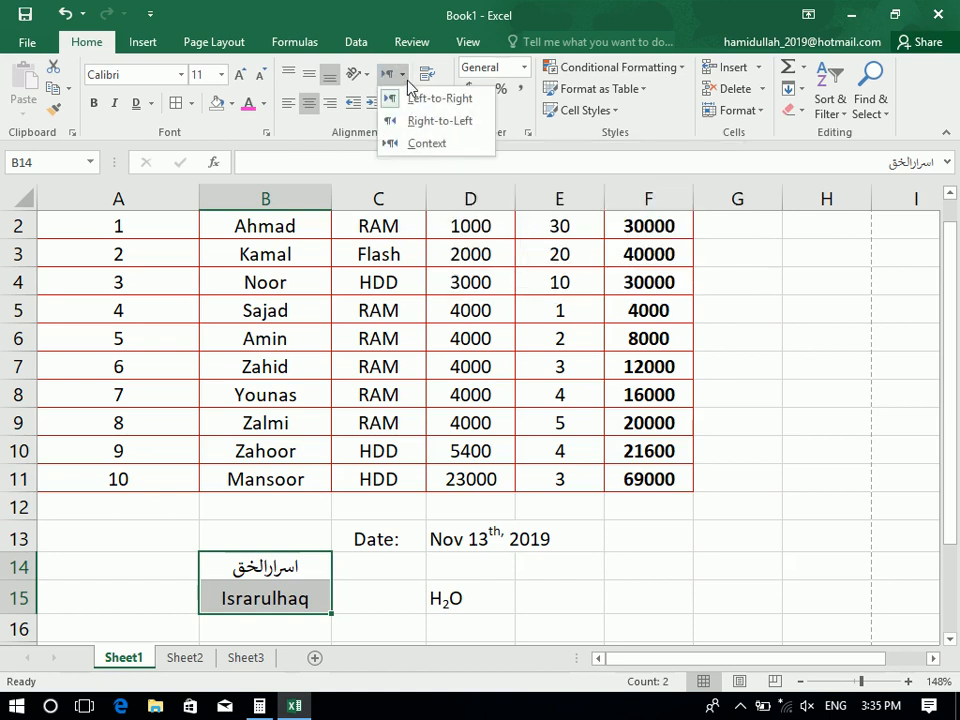
left_click(428, 144)
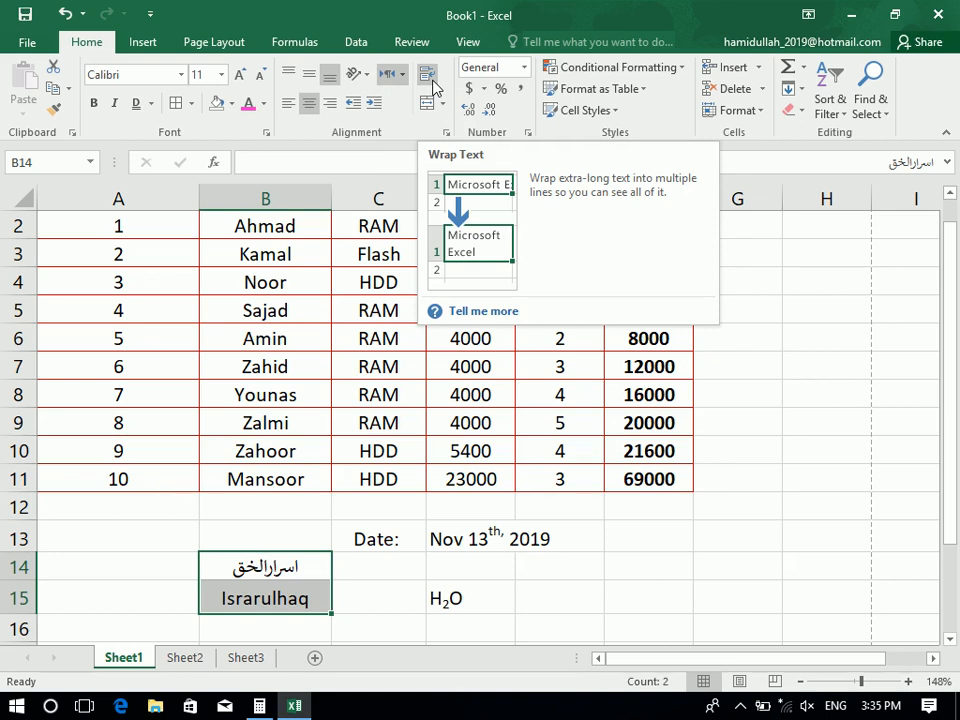
left_click(186, 396)
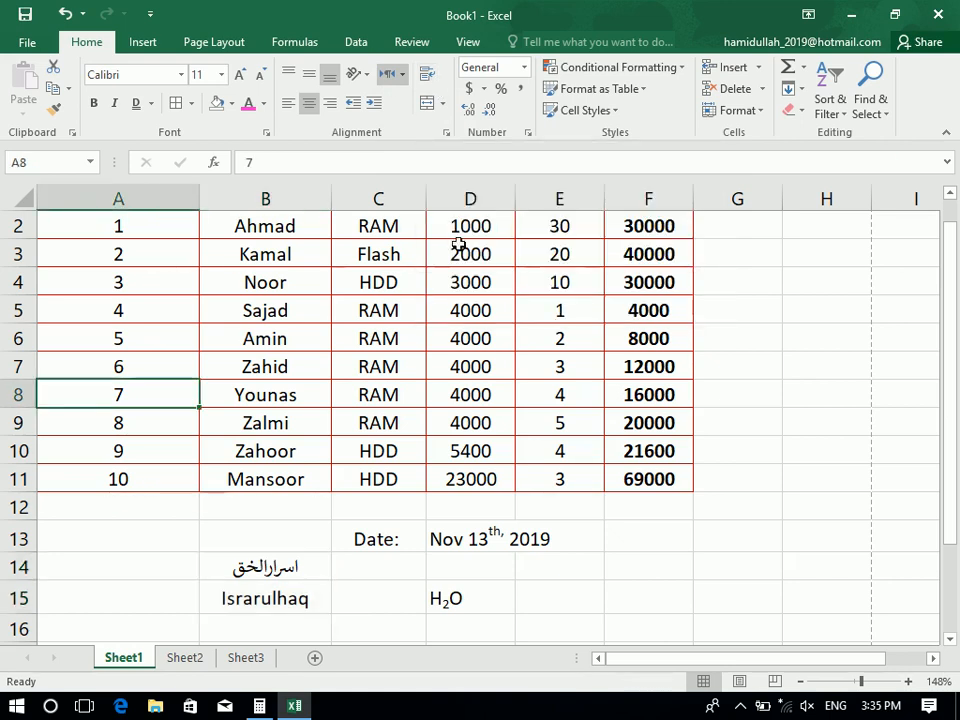
Replace the B2 customer with a three-part full name and wrap it onto several lines
left_click_drag(612, 258, 556, 252)
left_click(266, 258)
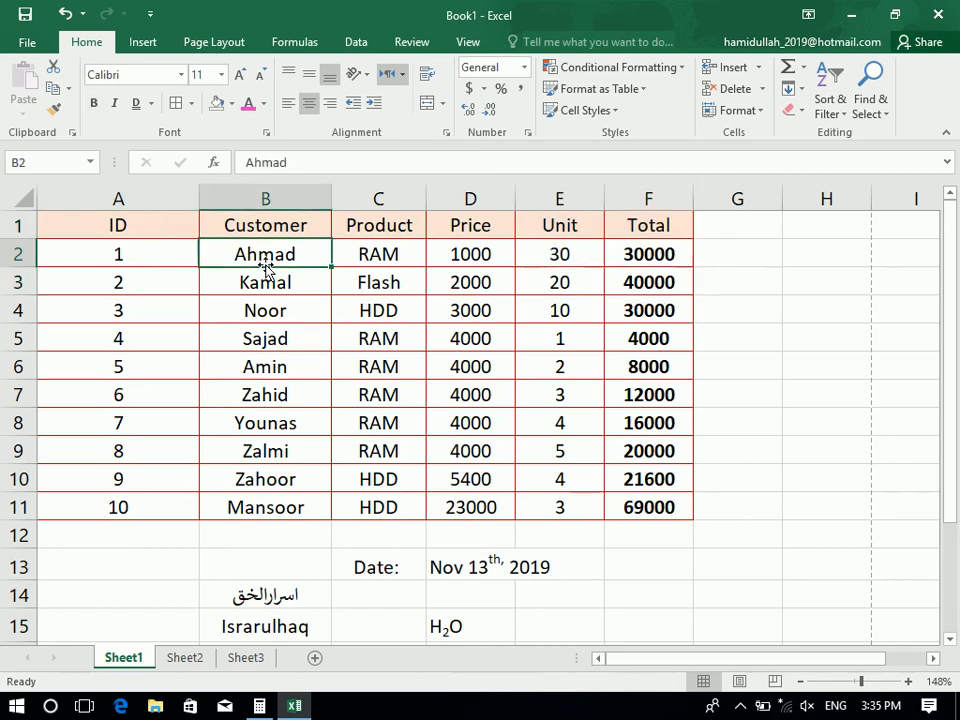
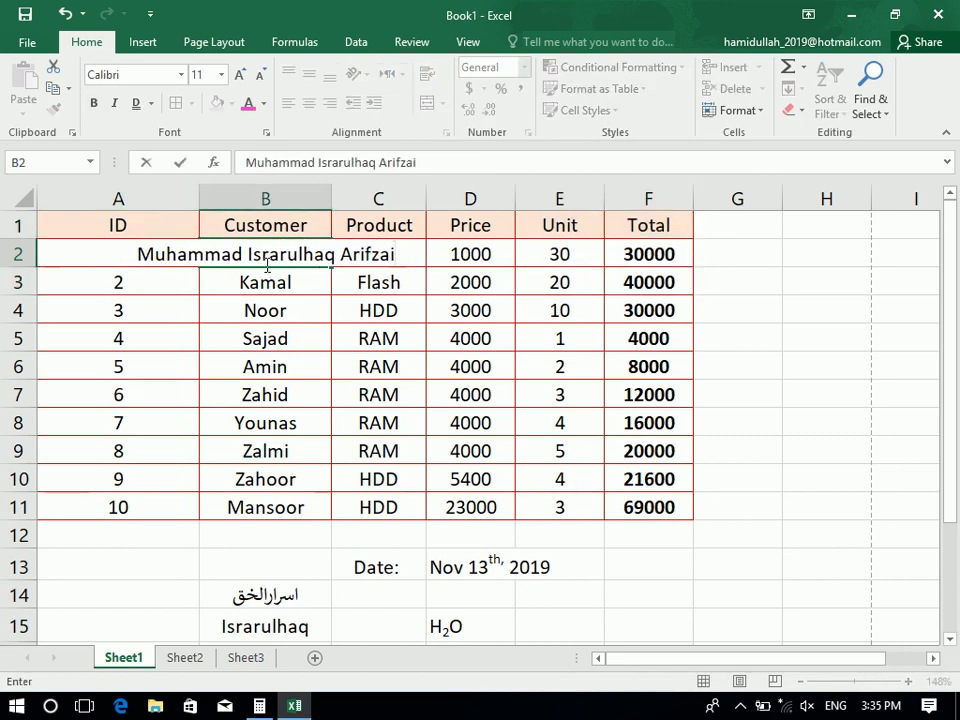
key("Return")
left_click(265, 254)
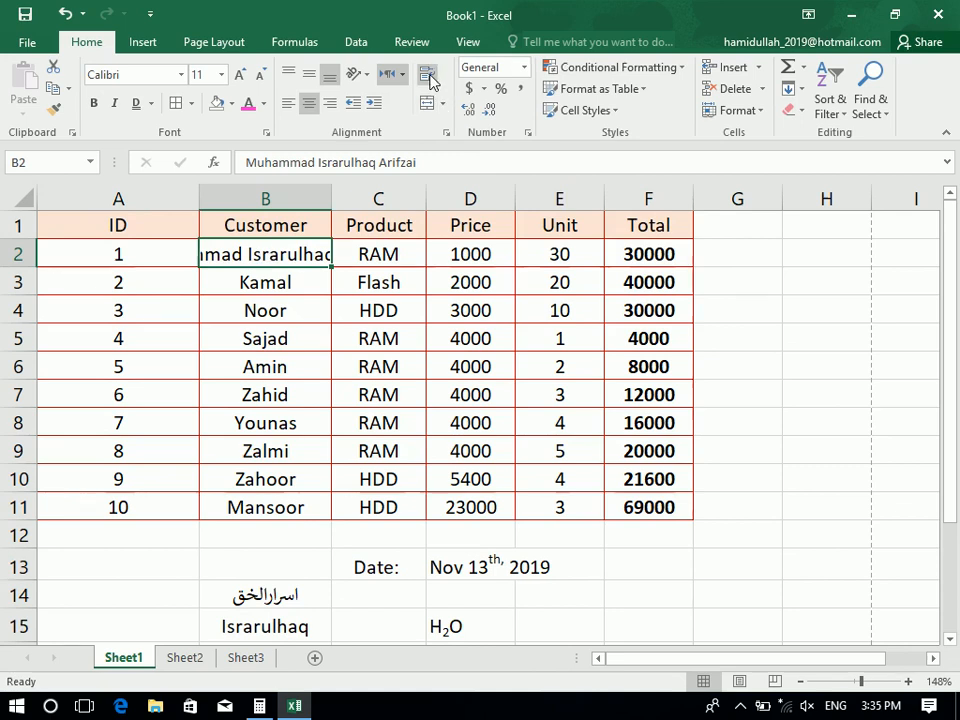
left_click(428, 77)
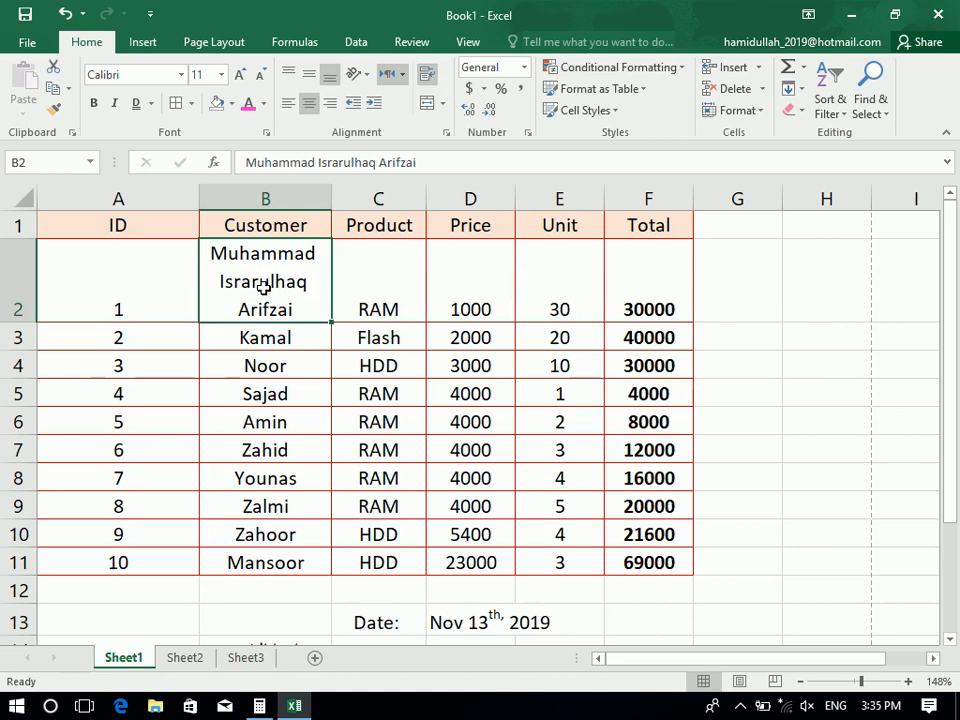
Give B3 a three-part name by pasting B2's name and replacing its last two words
left_click_drag(272, 314, 279, 559)
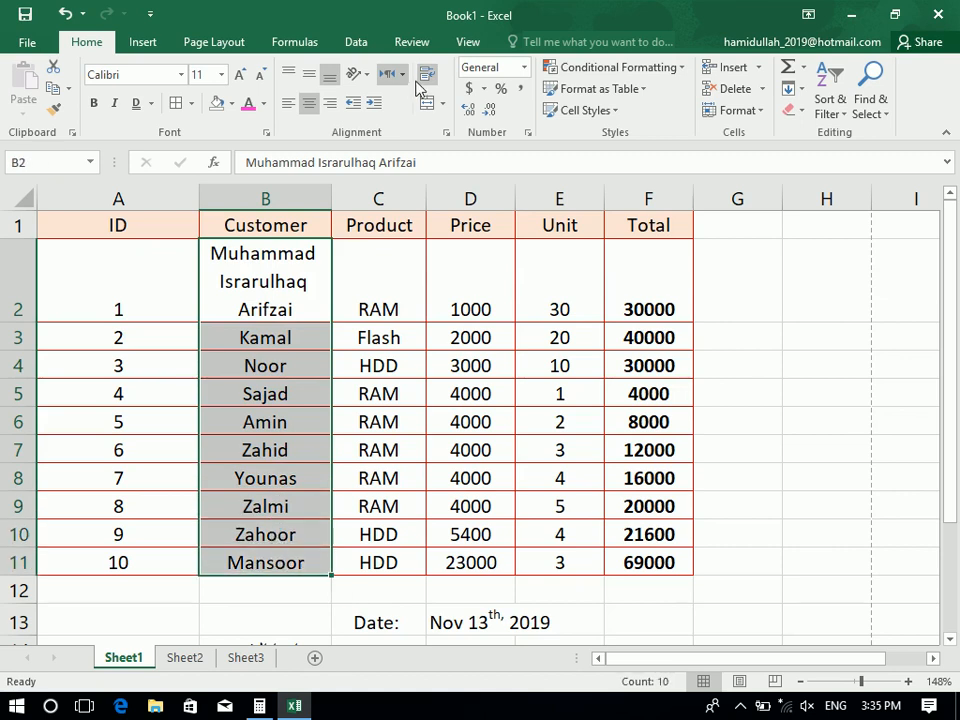
left_click(289, 341)
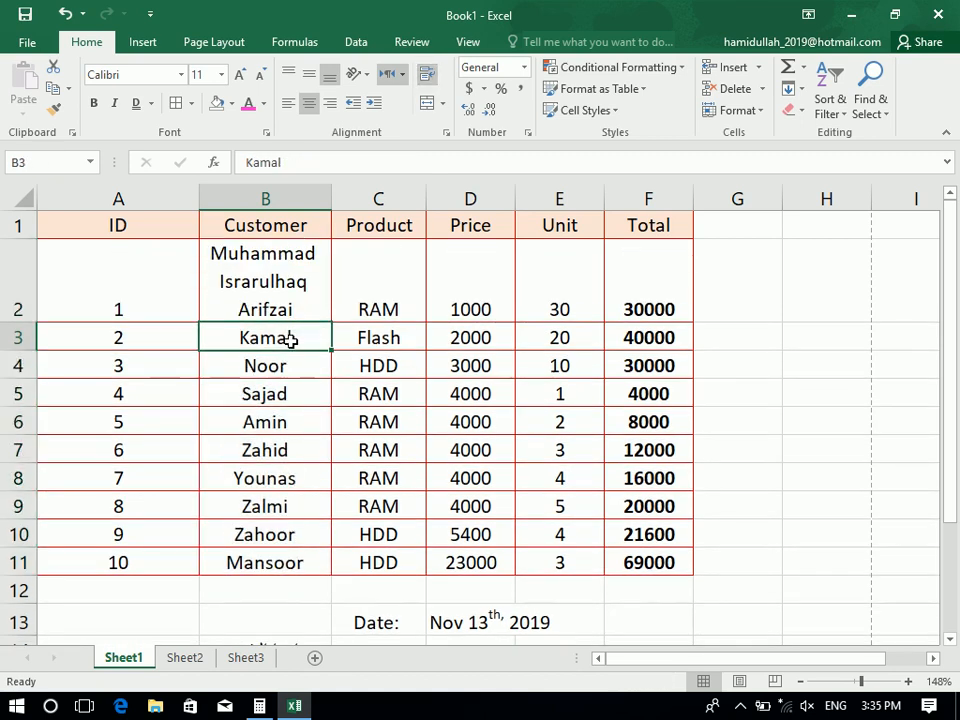
type("Man")
key("Delete")
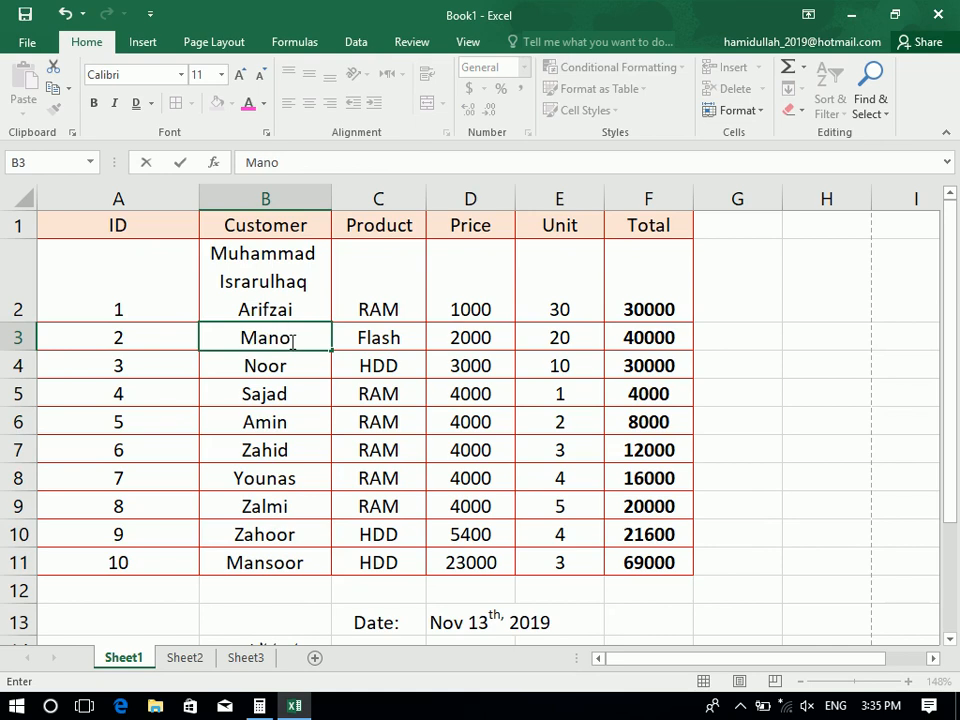
key("BackSpace")
key("BackSpace")
key("BackSpace")
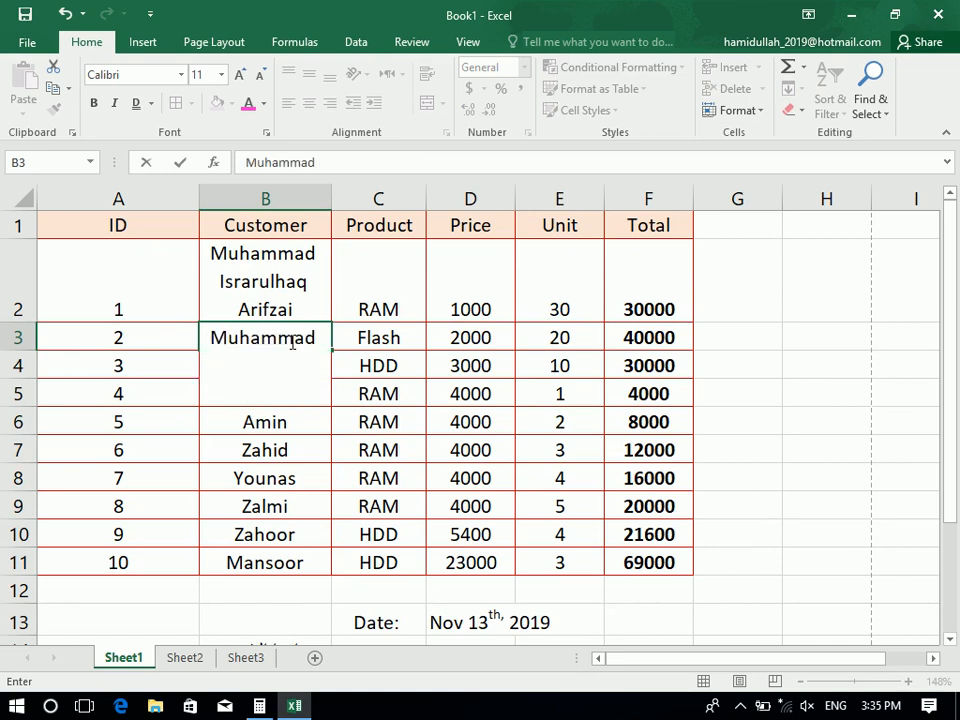
key("ctrl+shift+Left")
key("ctrl+shift+Left")
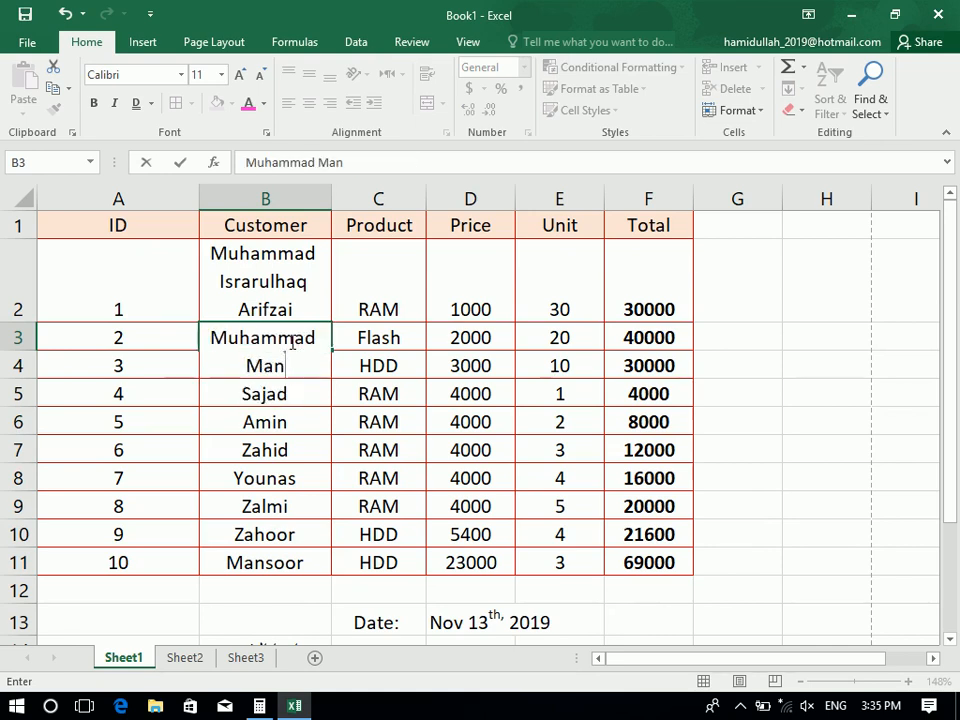
key("Return")
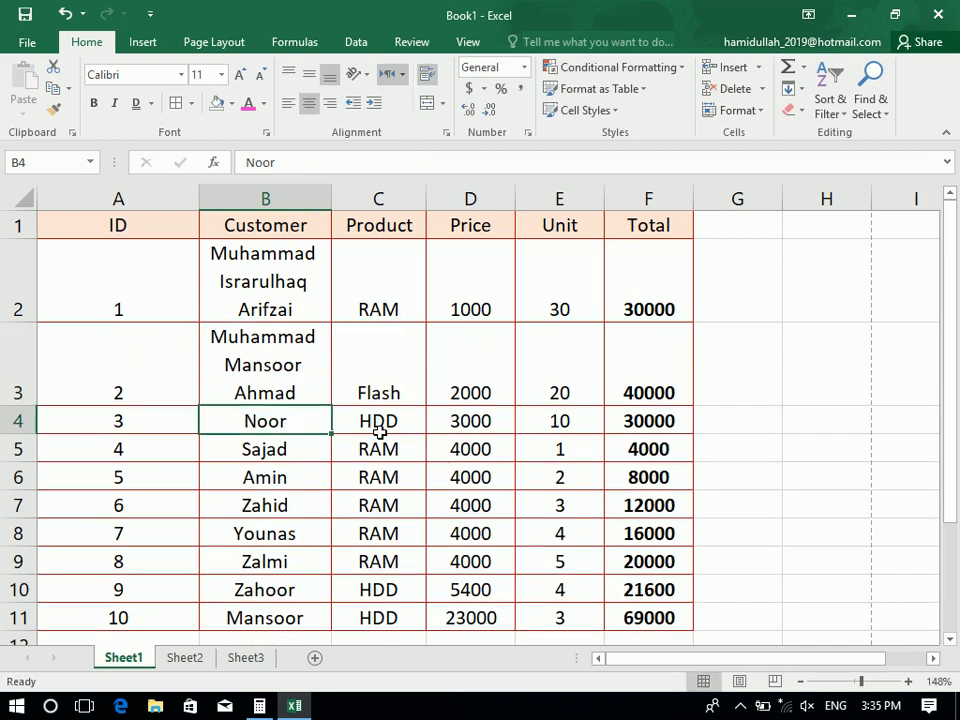
left_click_drag(263, 268, 300, 613)
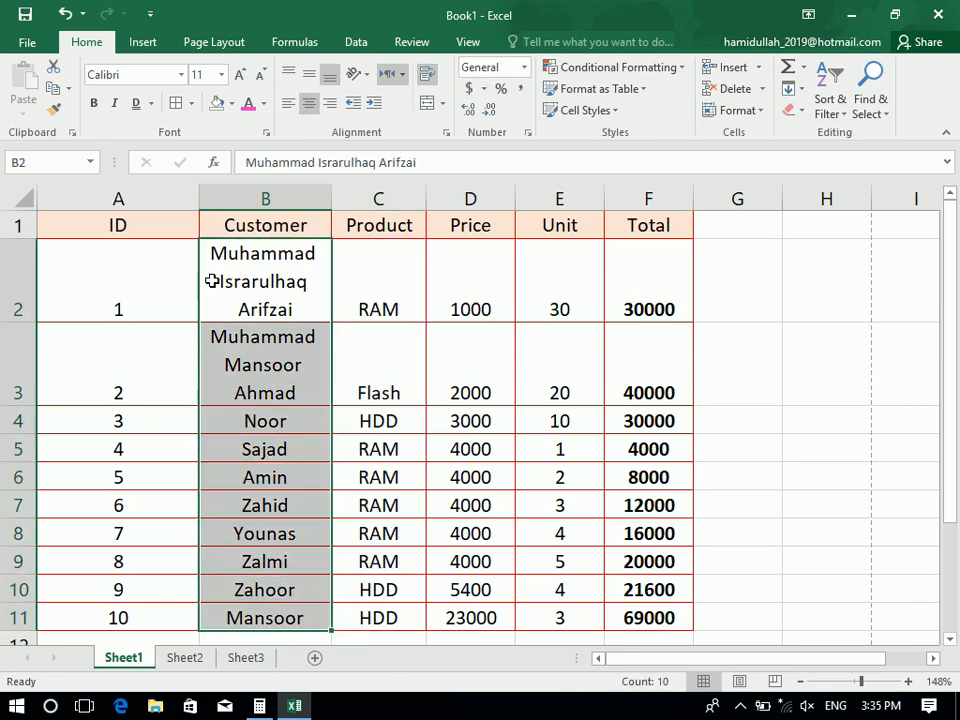
Turn off Wrap Text for the customer names, autofit column B, then undo the widening
left_click(427, 75)
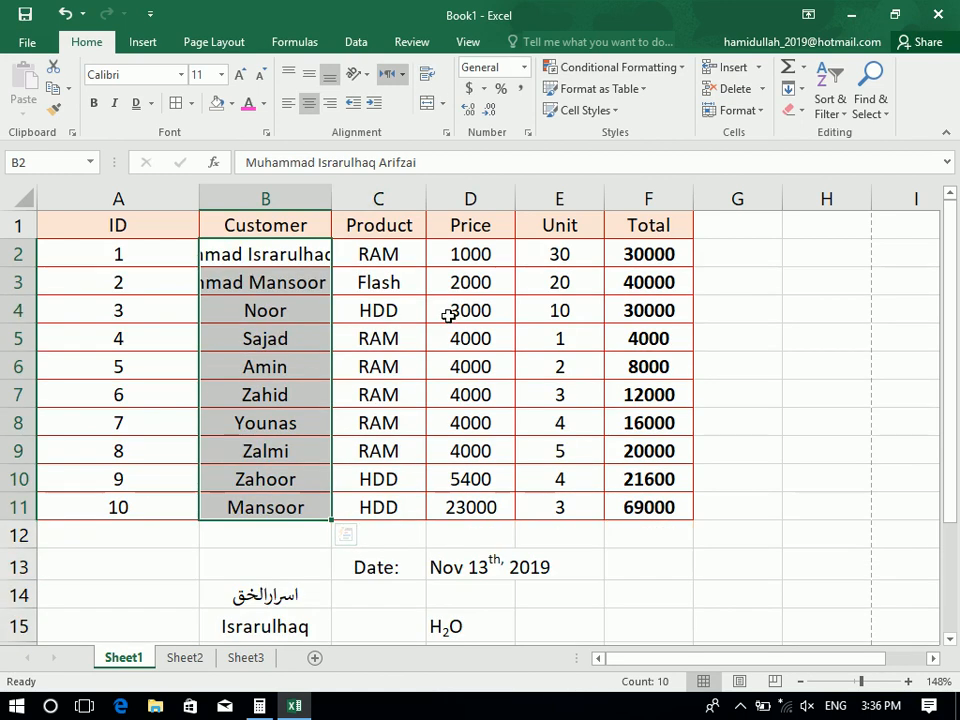
double_click(335, 189)
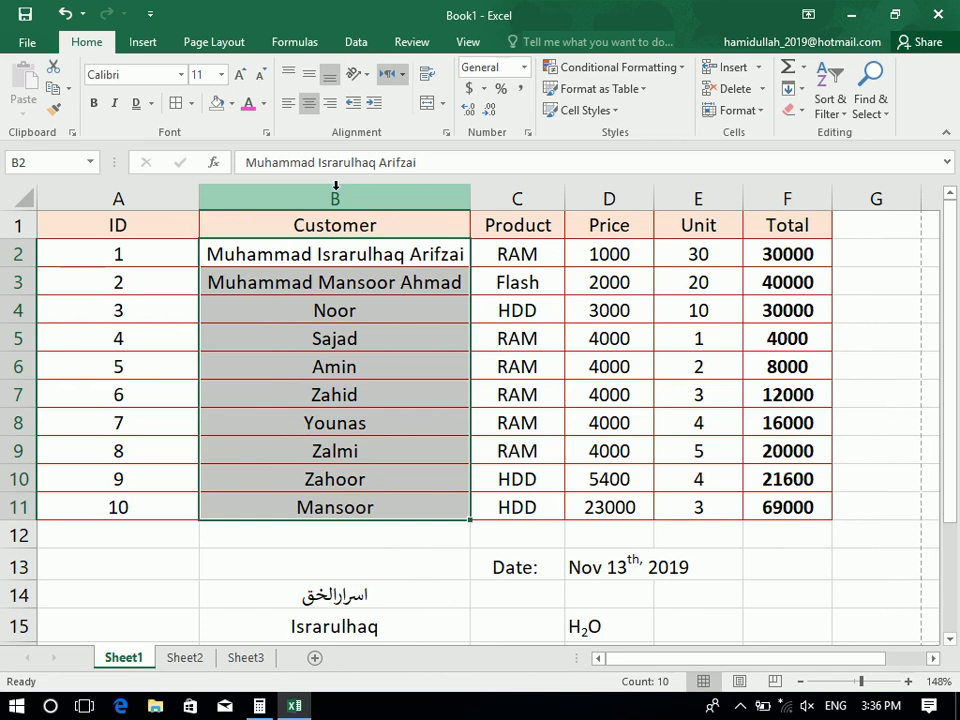
key("ctrl+z")
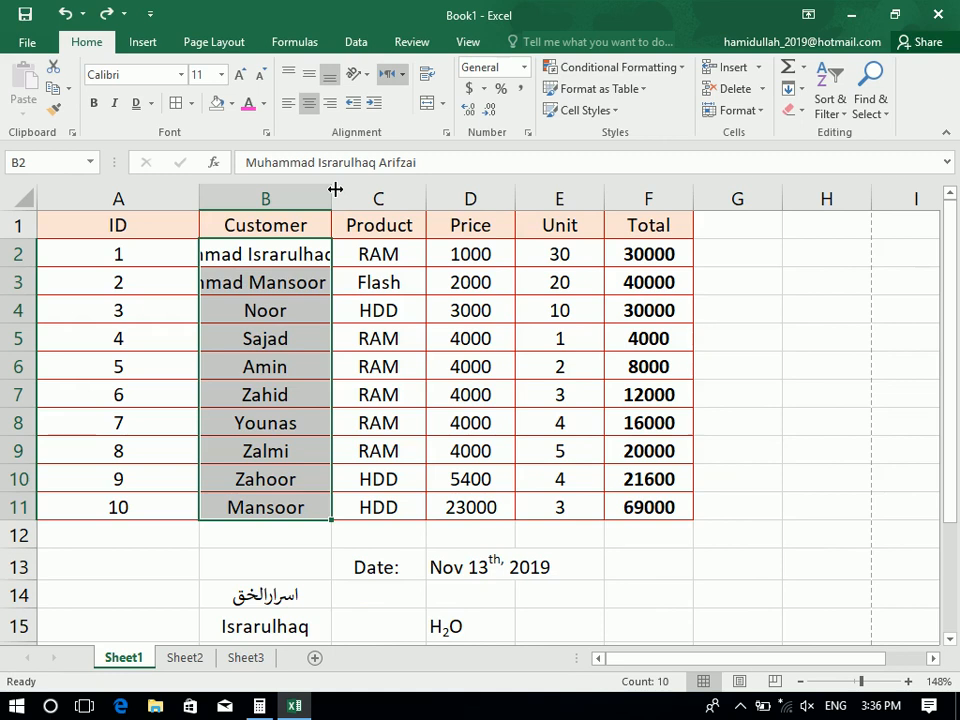
Turn on Shrink to fit for the customer names in the Format Cells alignment settings
left_click(446, 133)
left_click(90, 428)
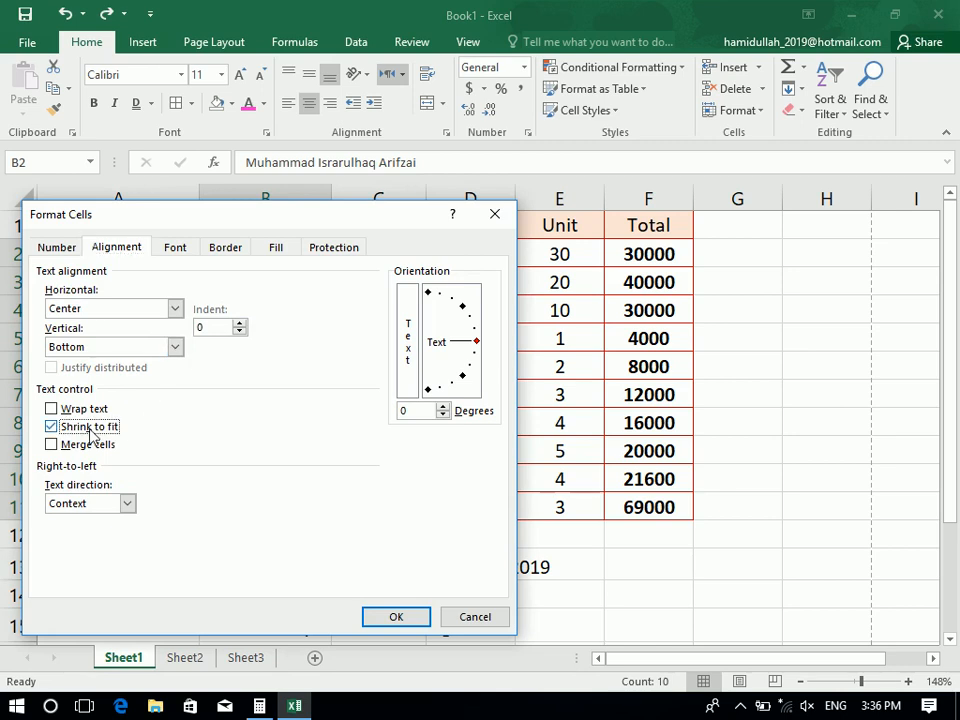
left_click(398, 618)
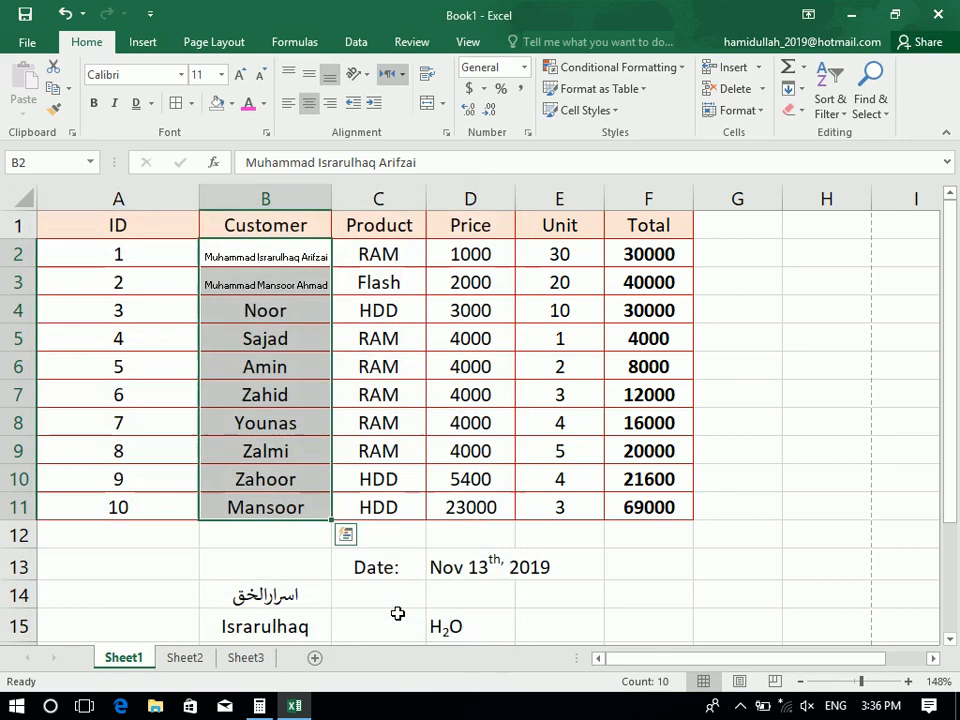
left_click(289, 370)
Replace the B7 customer with a longer three-part full name
left_click(287, 400)
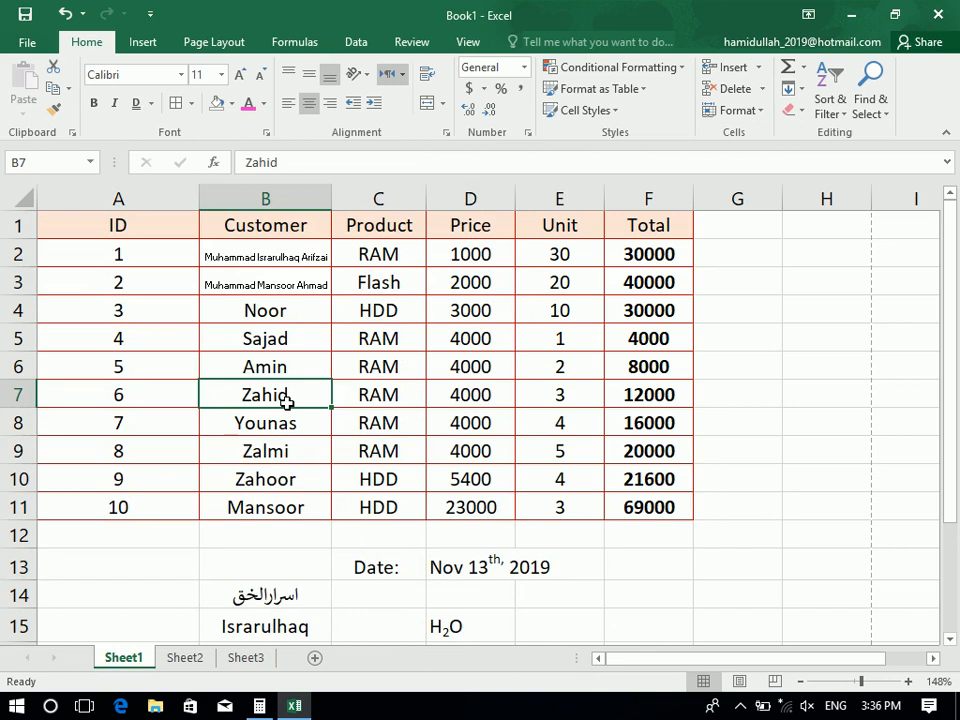
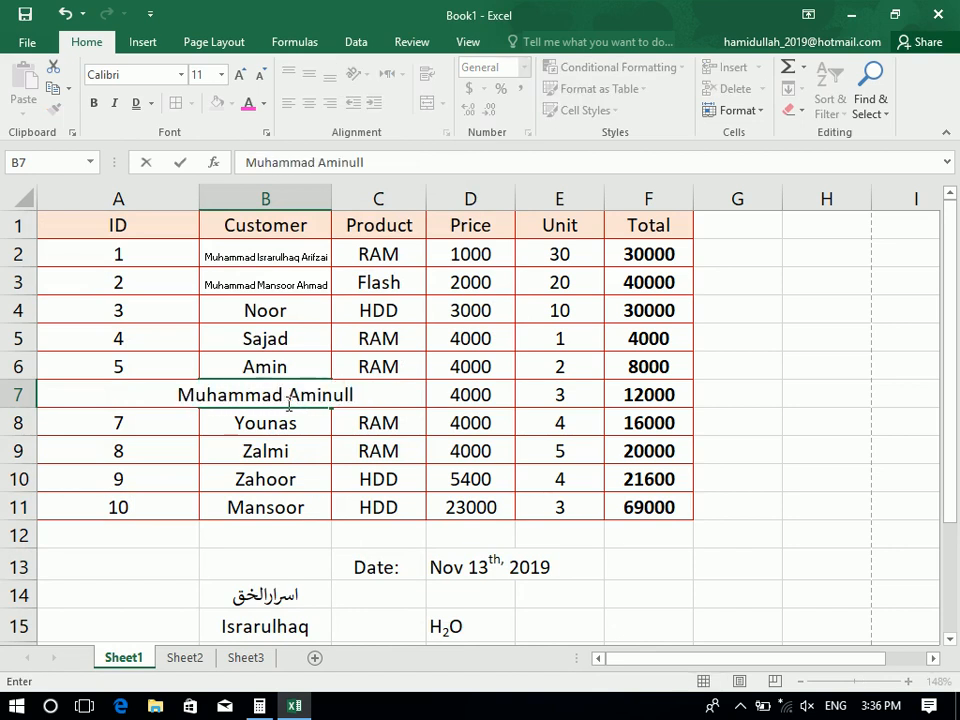
key("Return")
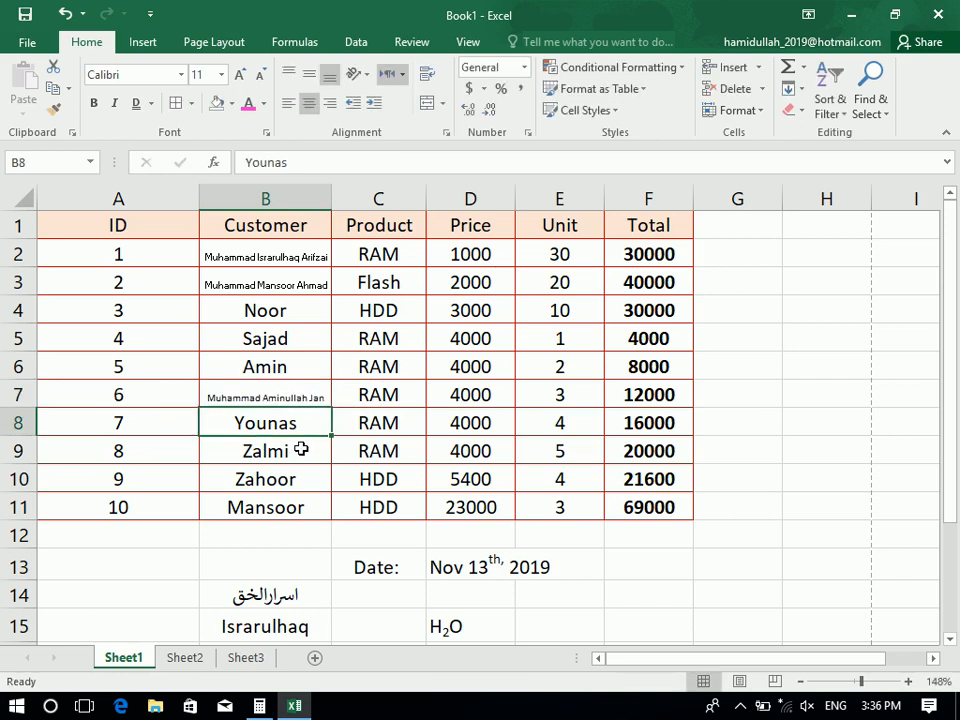
Leave B2:B11 without Shrink to fit or wrapping and autofit column B to the longest name
left_click_drag(283, 508, 274, 251)
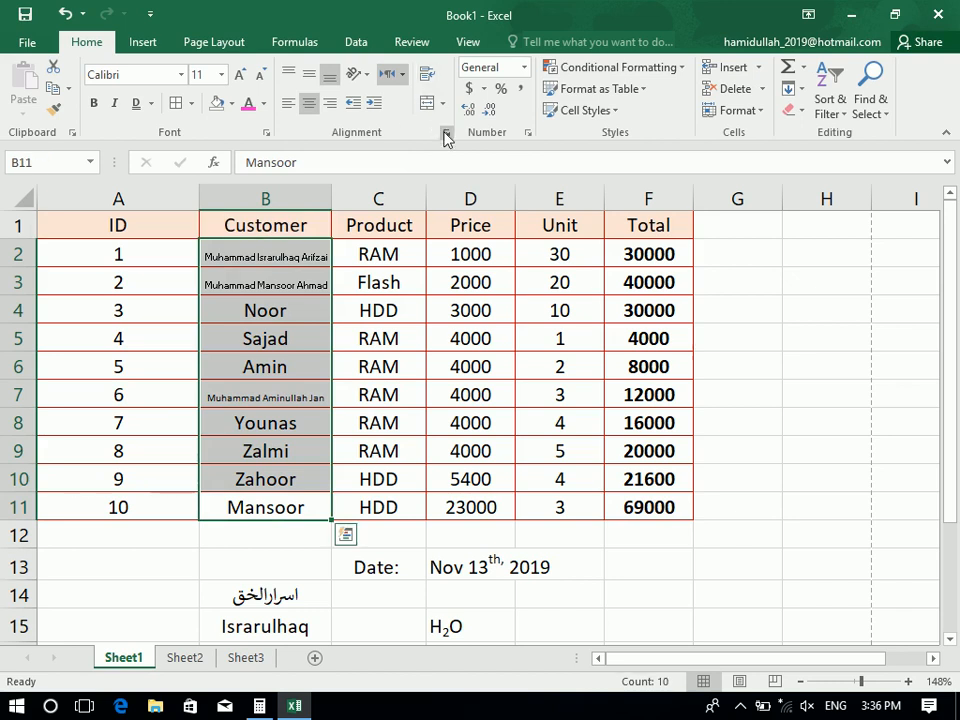
left_click(446, 137)
left_click(51, 426)
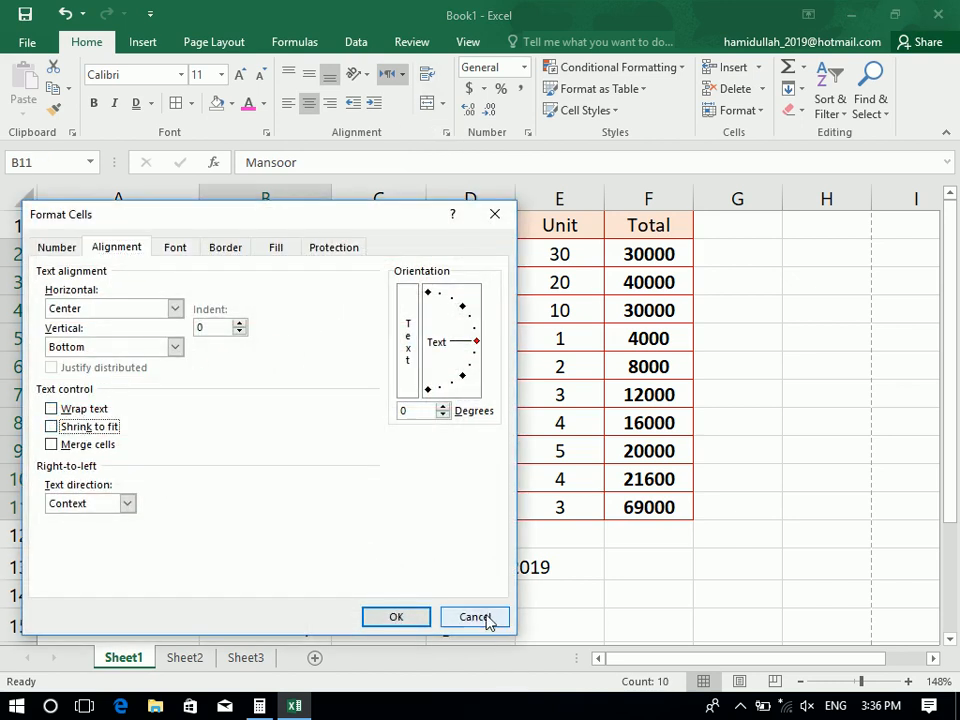
left_click(475, 617)
left_click(428, 76)
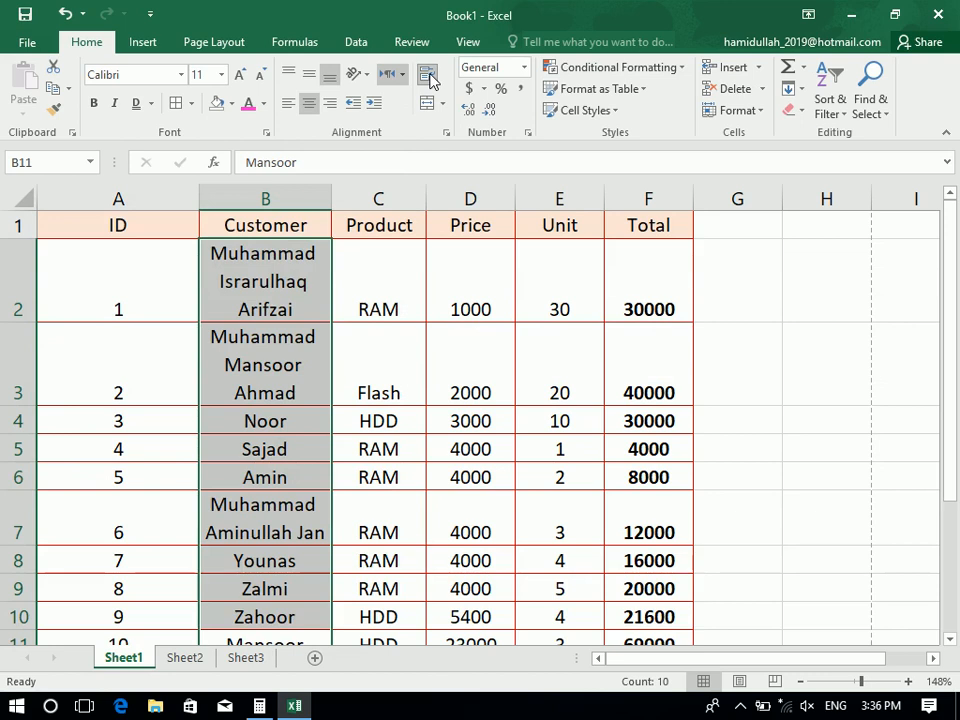
left_click(430, 80)
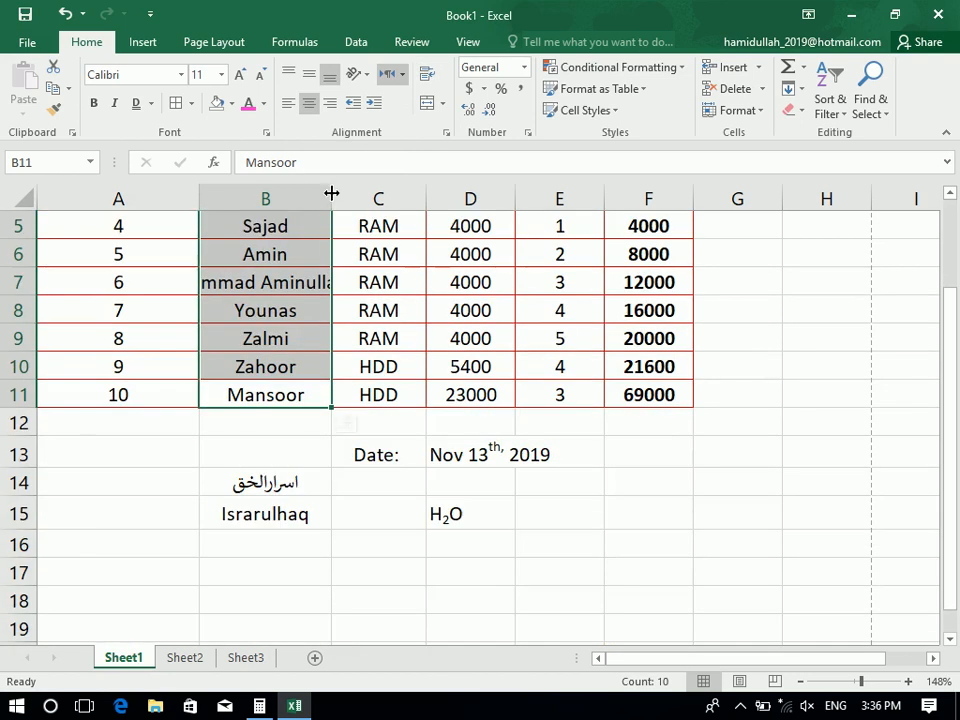
double_click(332, 196)
Clear the date, H₂O and name cells in B13:E15 below the table
left_click_drag(952, 311, 950, 232)
left_click_drag(298, 572, 673, 632)
key("Delete")
left_click(326, 252)
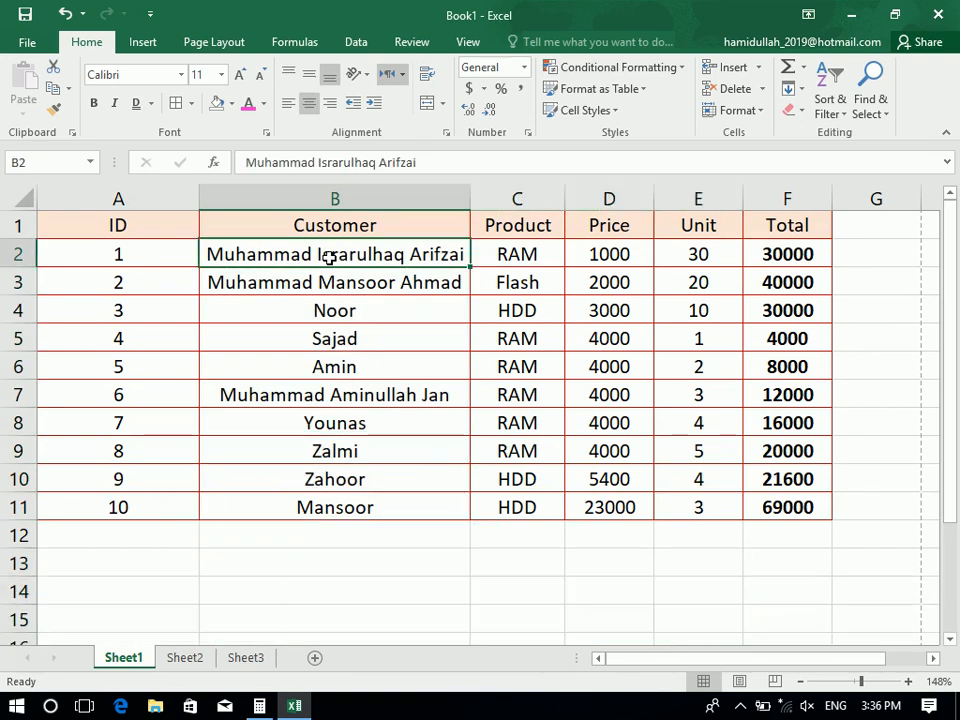
left_click(441, 104)
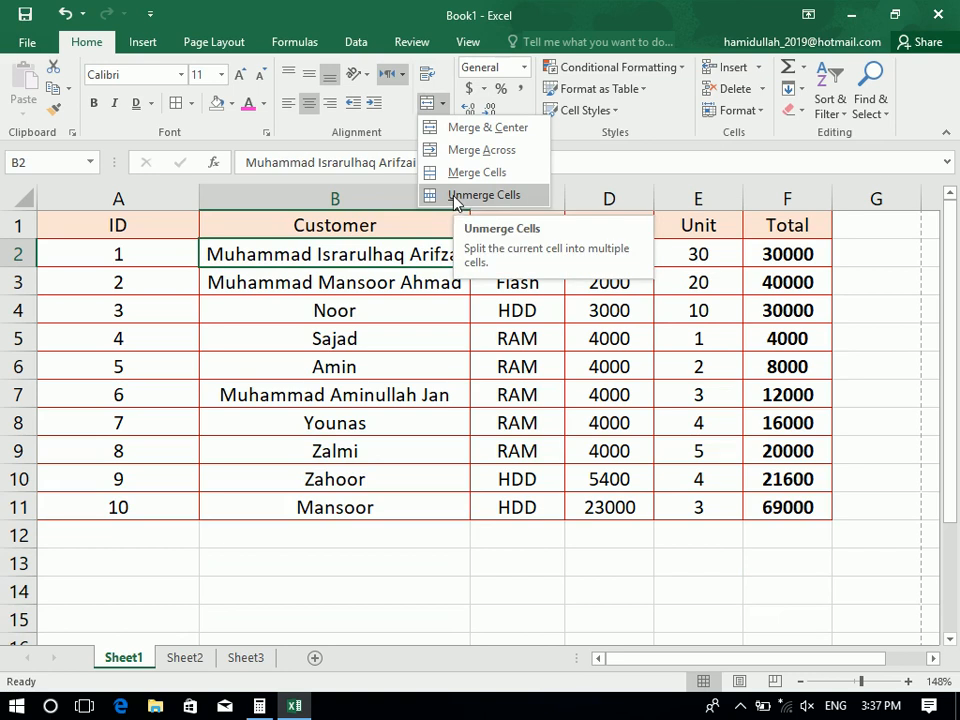
left_click(208, 274)
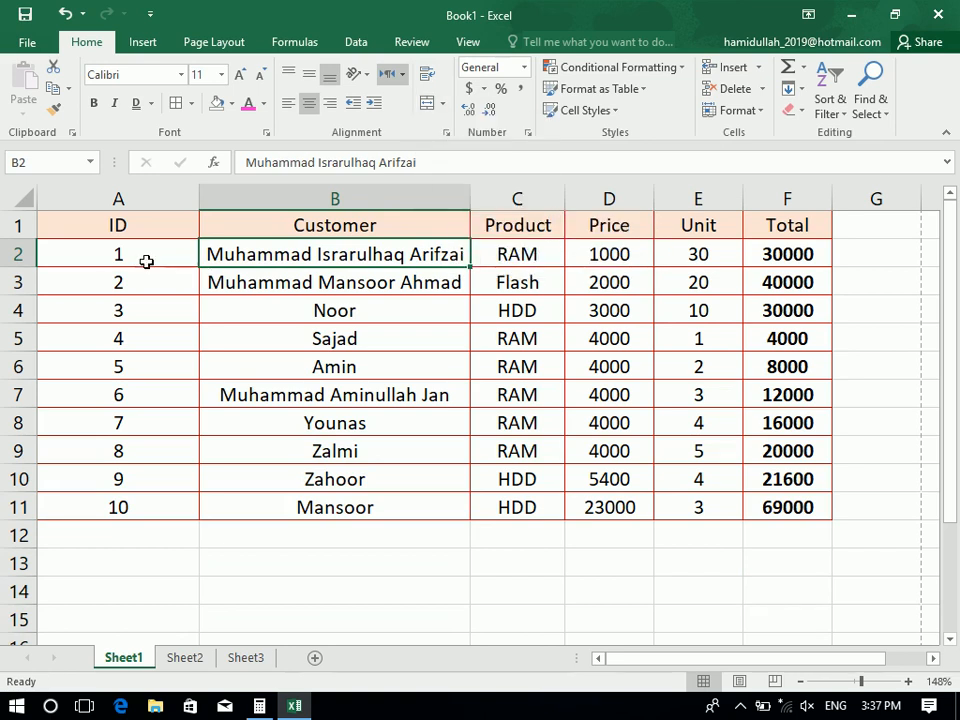
left_click(111, 227)
left_click(20, 225)
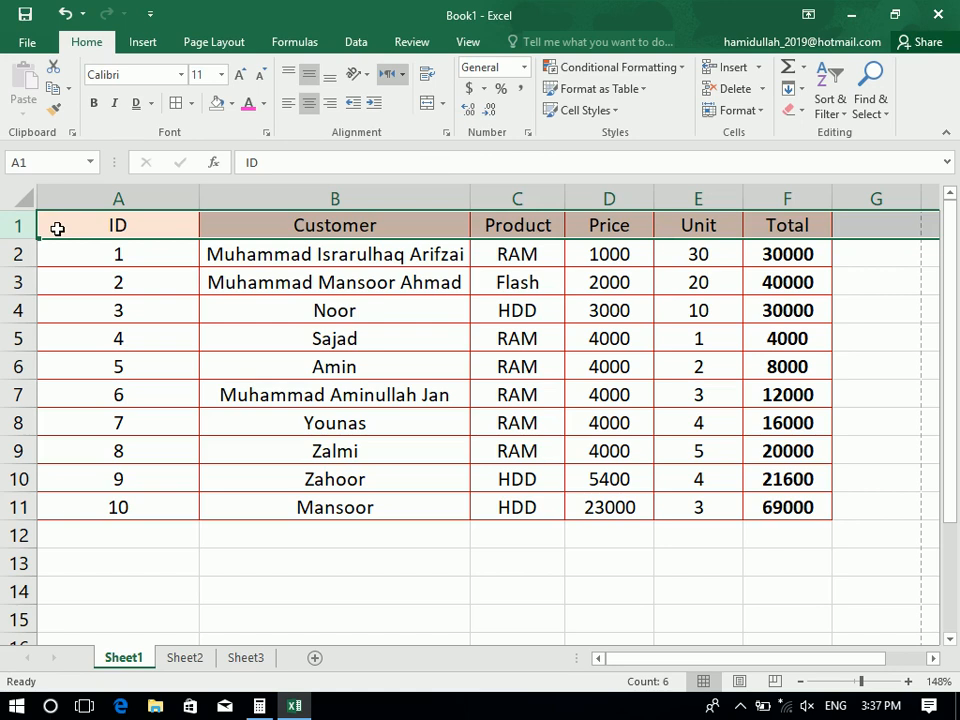
Insert four blank rows above the table with Ctrl+Shift+= and select A1:F1
key("ctrl+shift+plus")
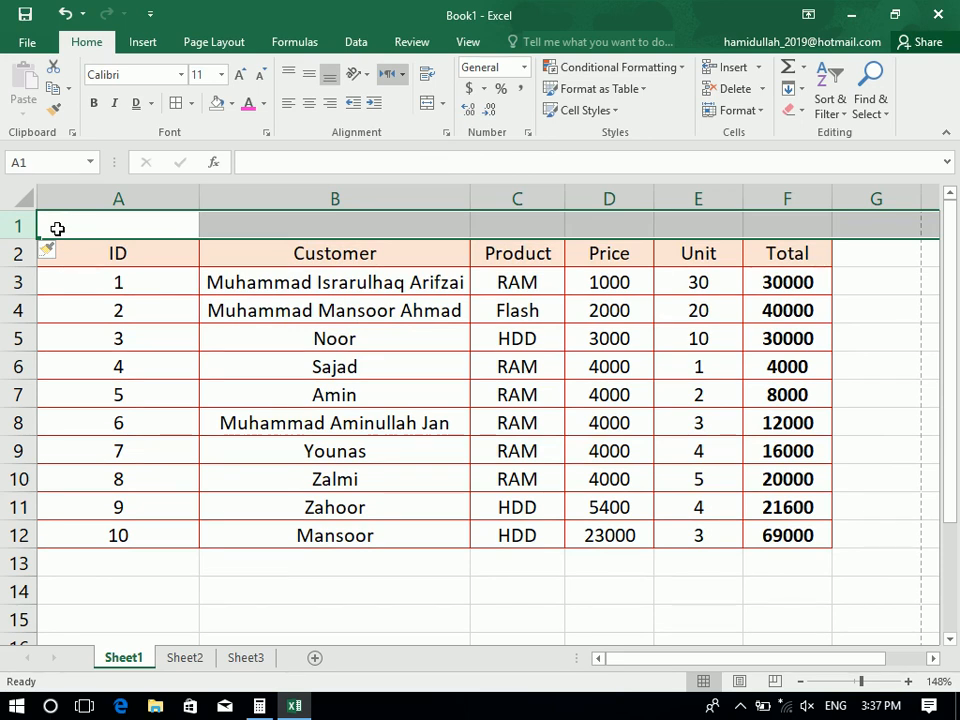
key("ctrl+shift+plus")
key("ctrl+shift+plus")
key("ctrl+shift+plus")
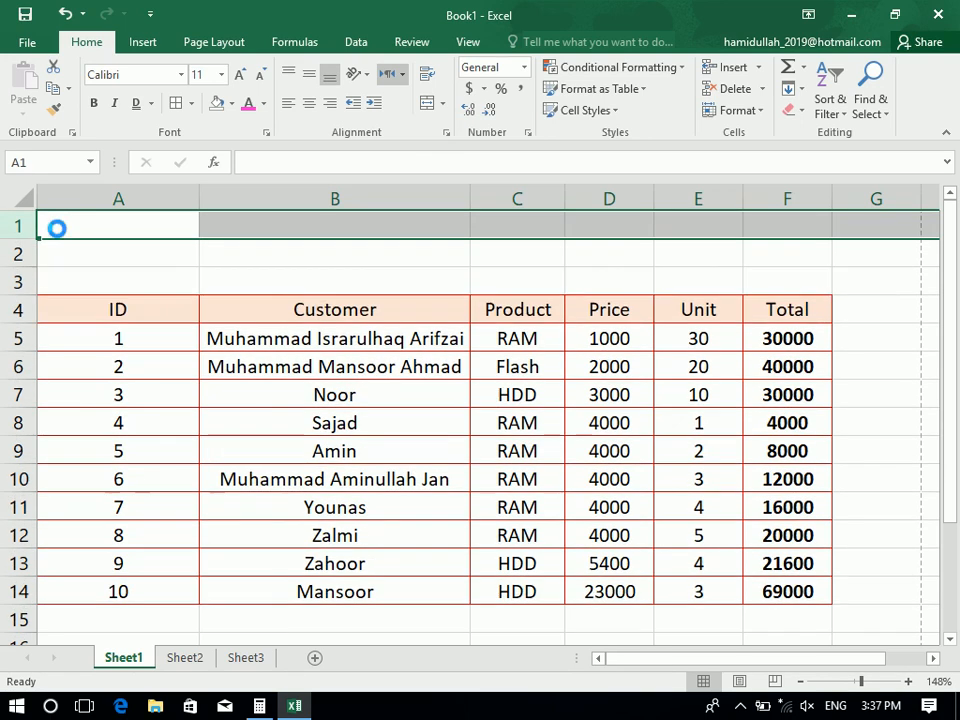
left_click(171, 263)
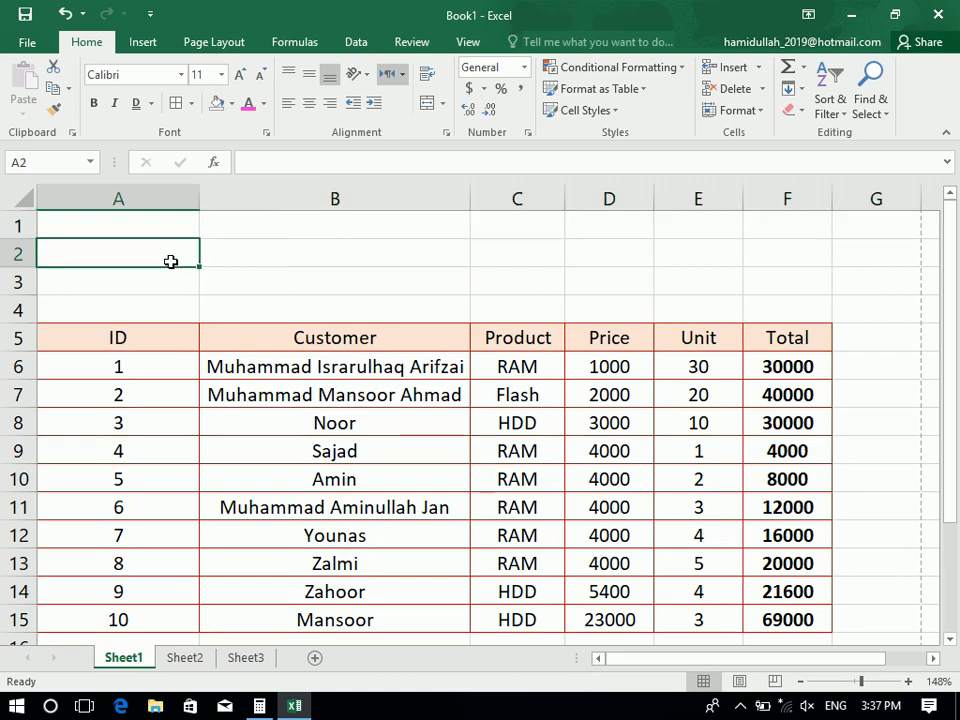
left_click_drag(163, 224, 776, 227)
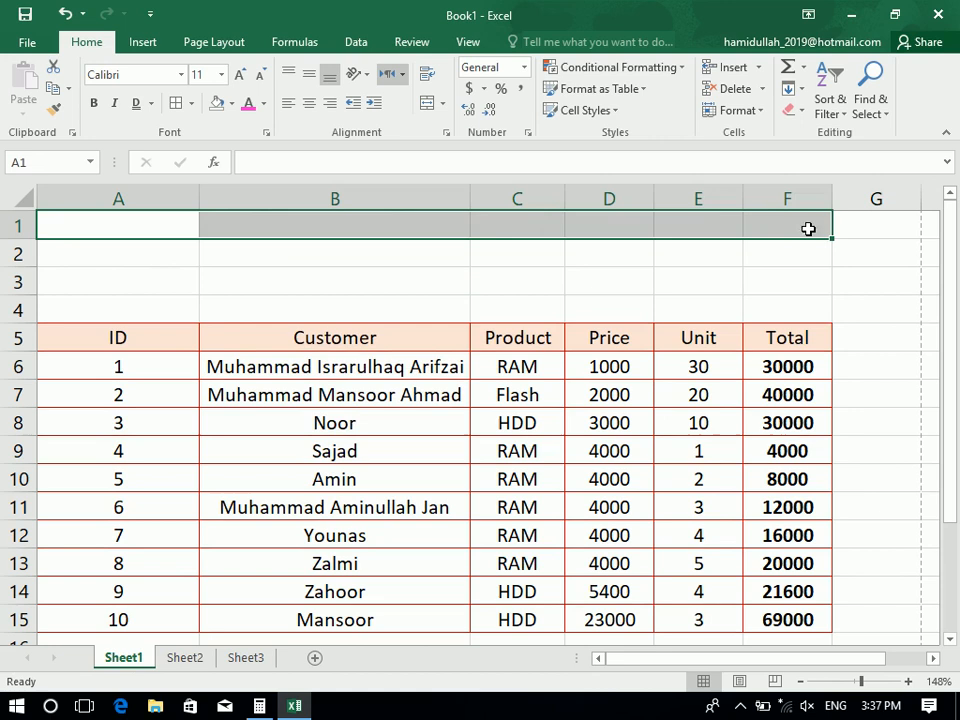
left_click_drag(808, 226, 118, 208)
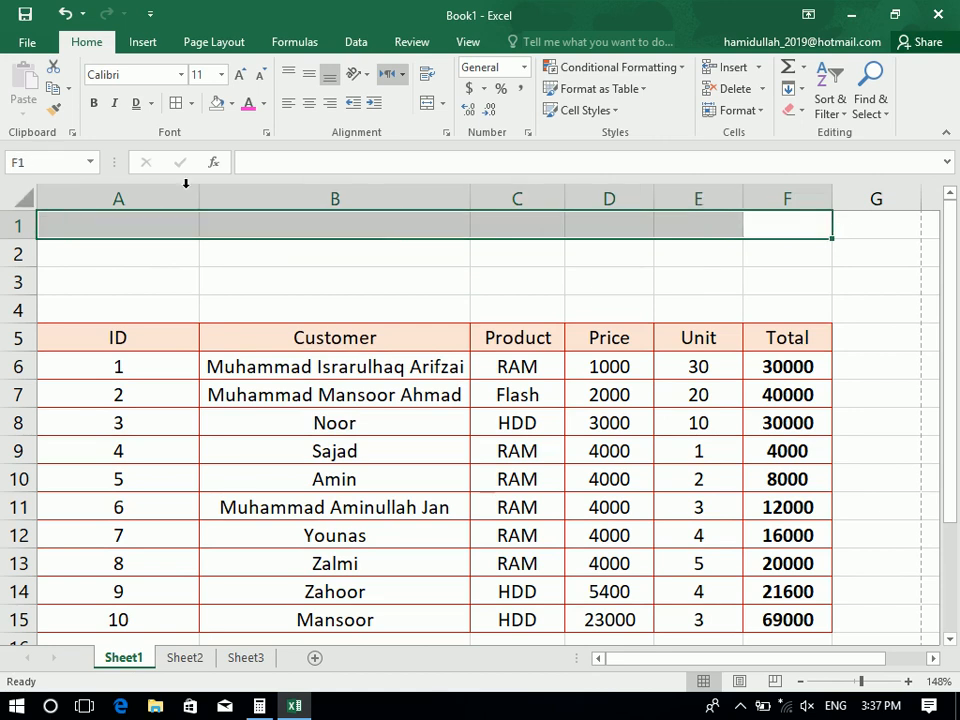
Merge and centre A1:F1 with the title 'ZICS (ZIA INSTITUTE OF COMPUTER SCIENCES)'
left_click(442, 103)
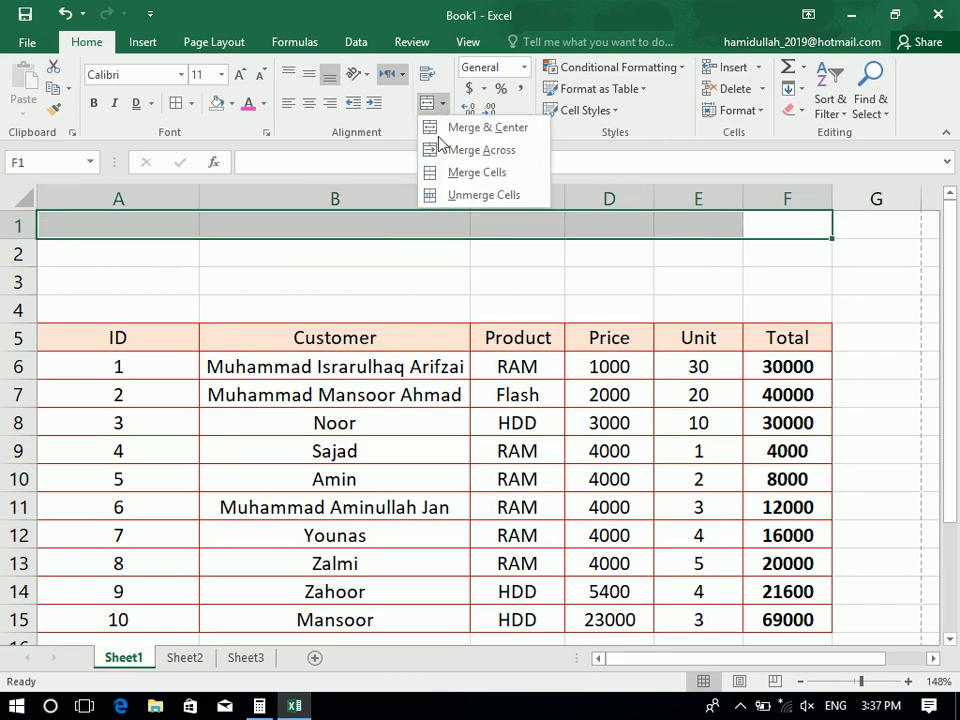
left_click(515, 132)
type("ZICS")
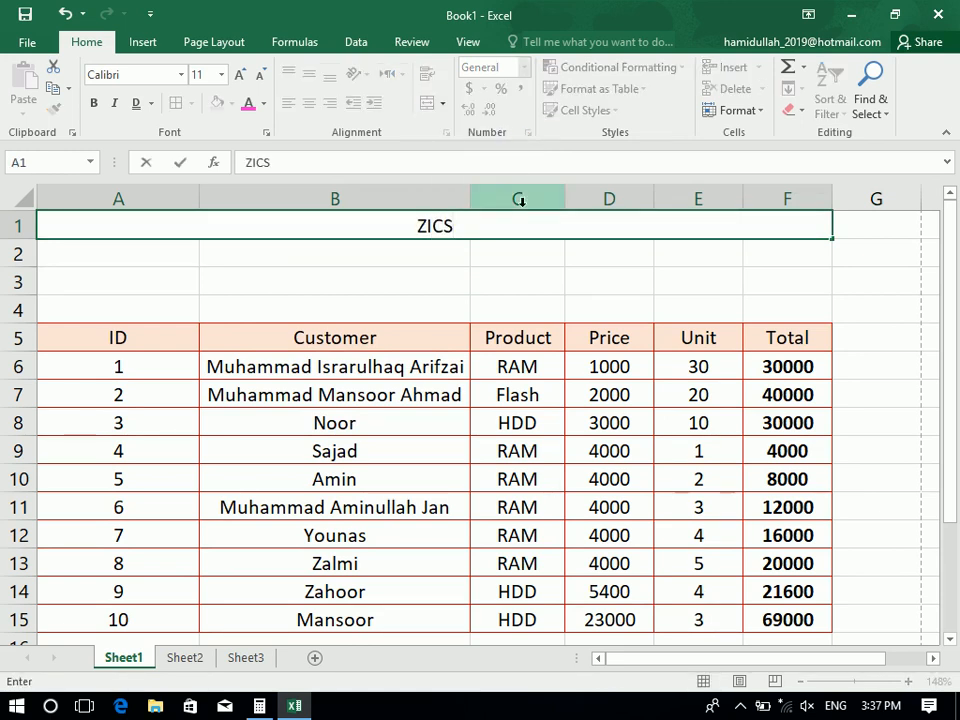
type(" (ZAIN")
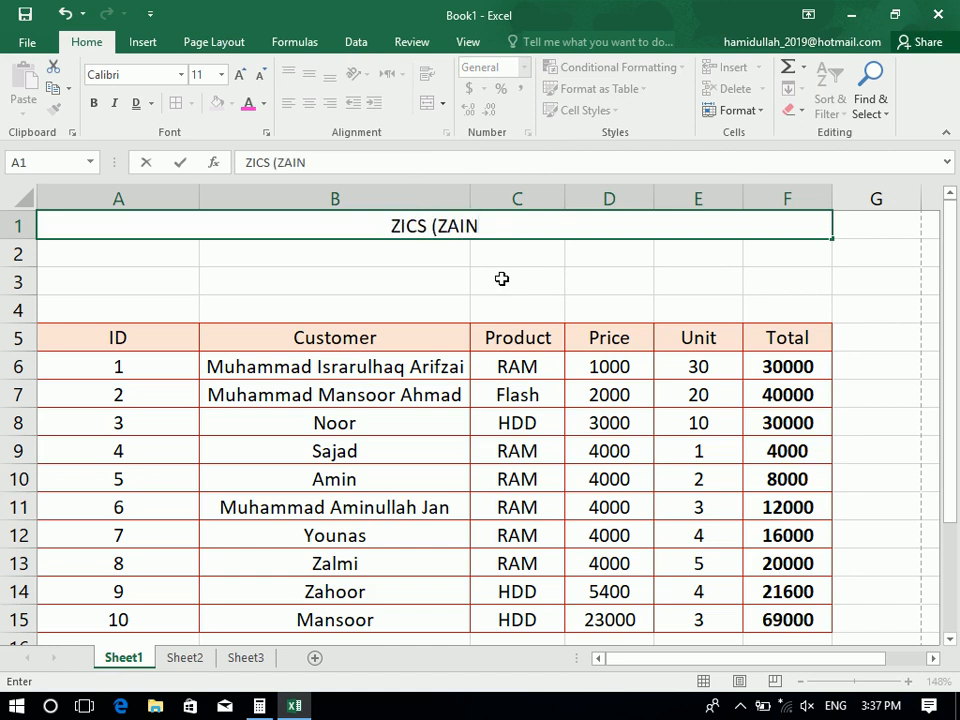
key("BackSpace")
key("BackSpace")
key("BackSpace")
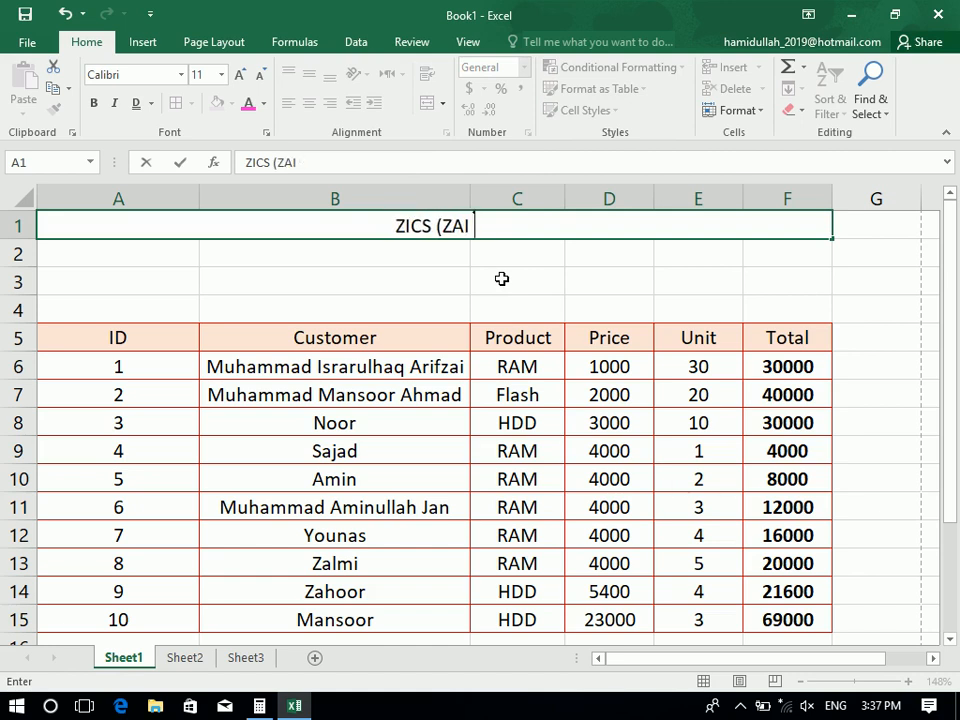
type("IA INSTI")
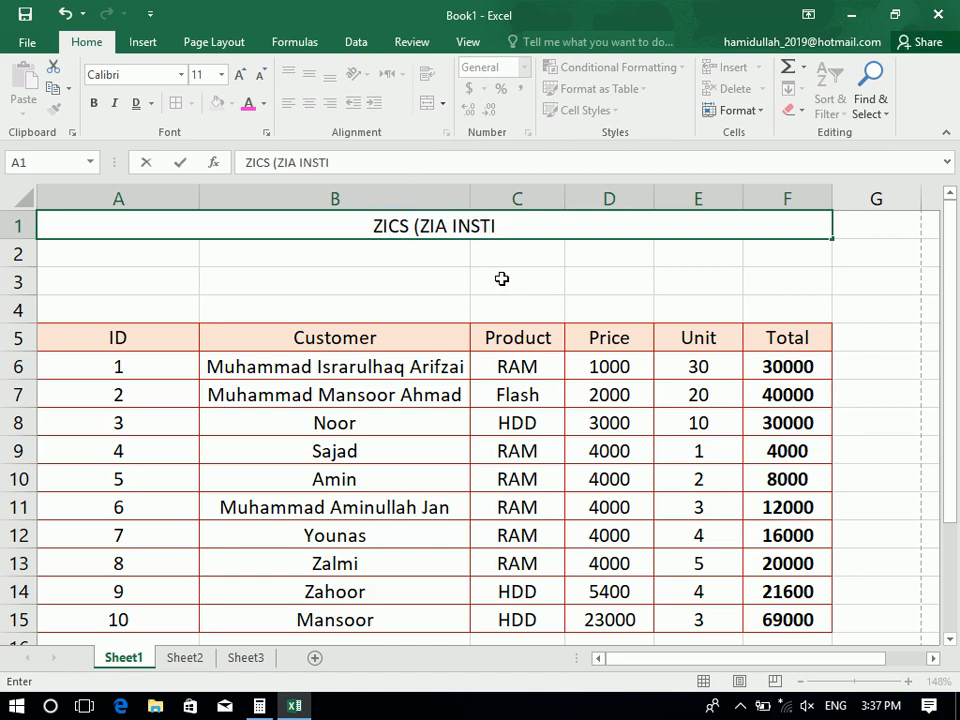
type("TUTE OF COMPUTER SC")
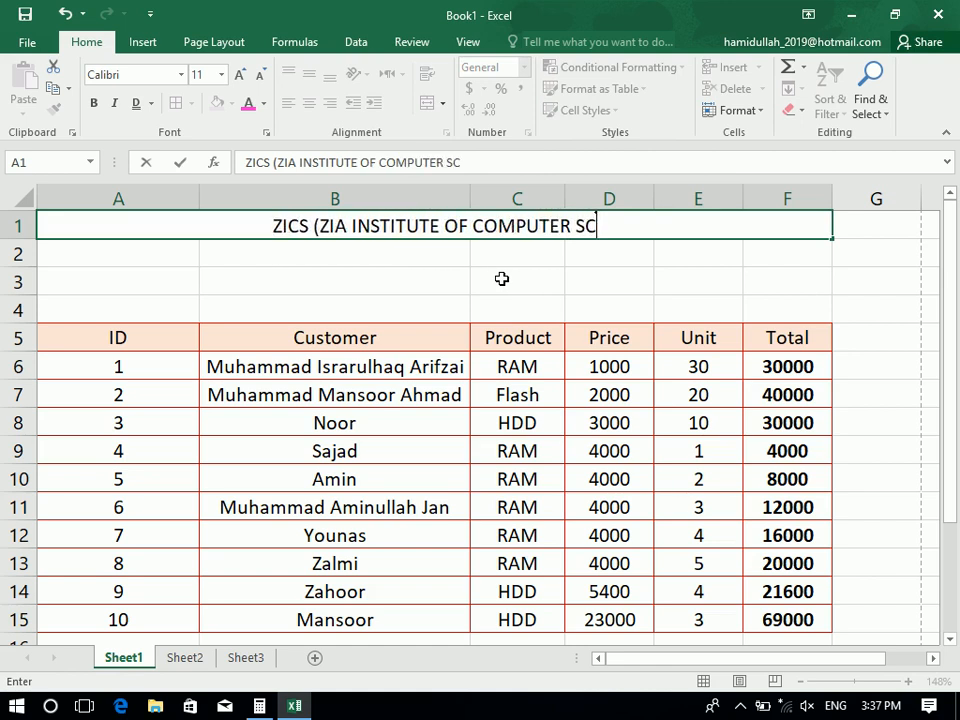
type("IENCES)")
key("Return")
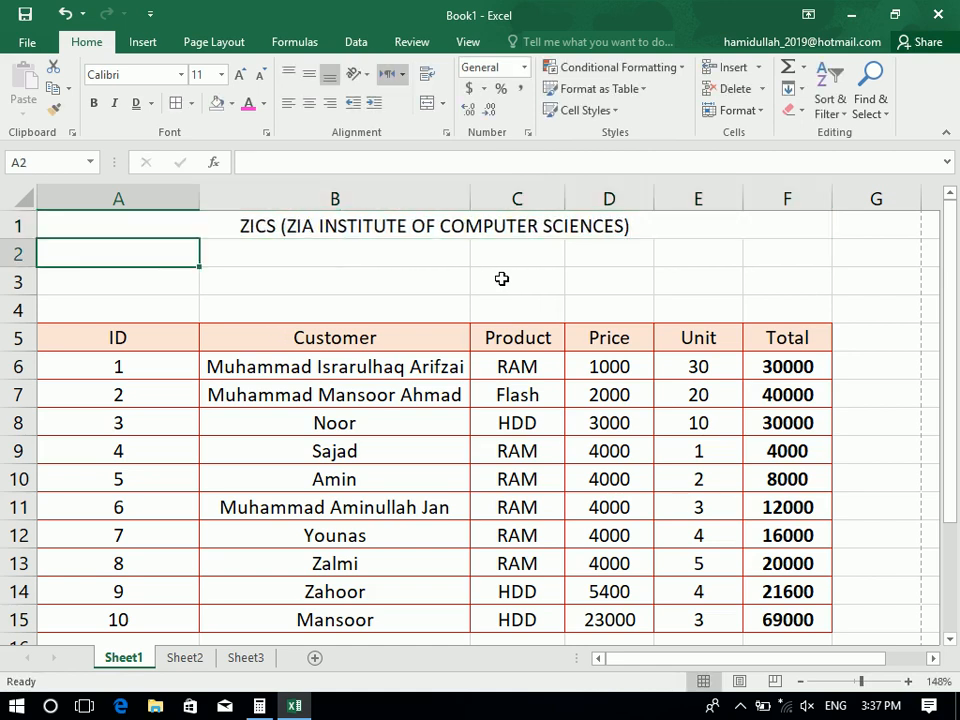
Give the merged title a light blue fill with black (Automatic) text
left_click(483, 225)
left_click(249, 103)
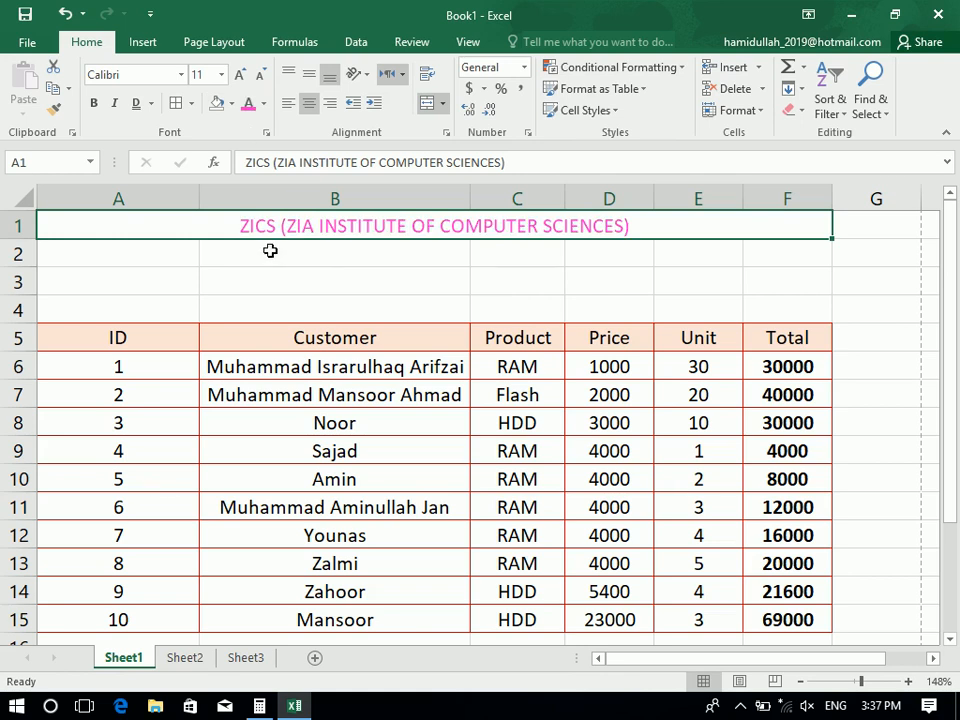
left_click(231, 104)
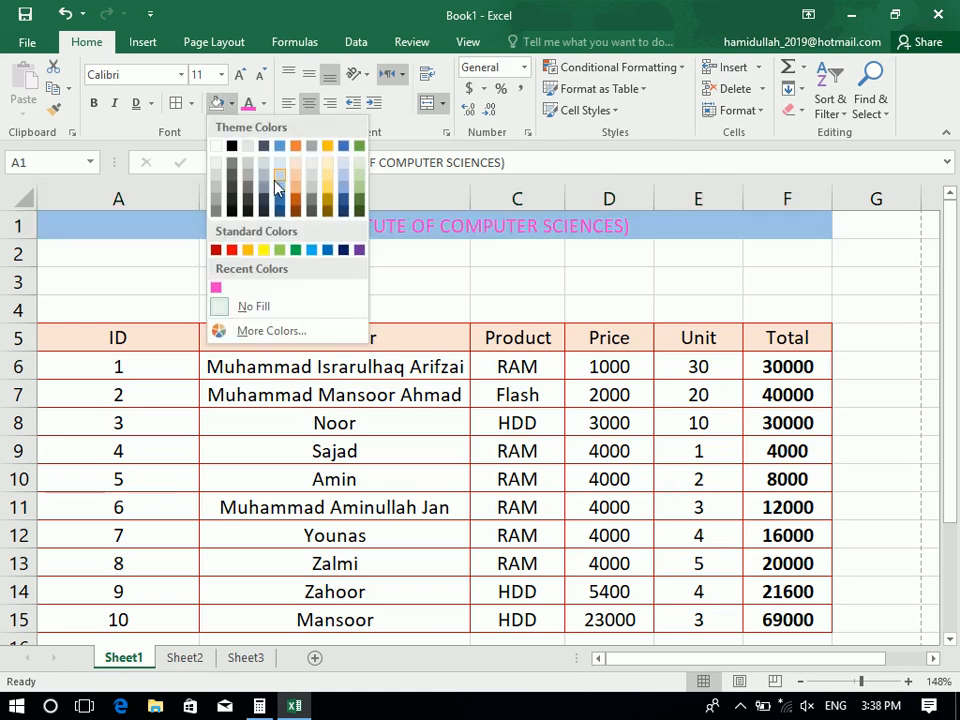
left_click(280, 166)
left_click(264, 104)
left_click(255, 120)
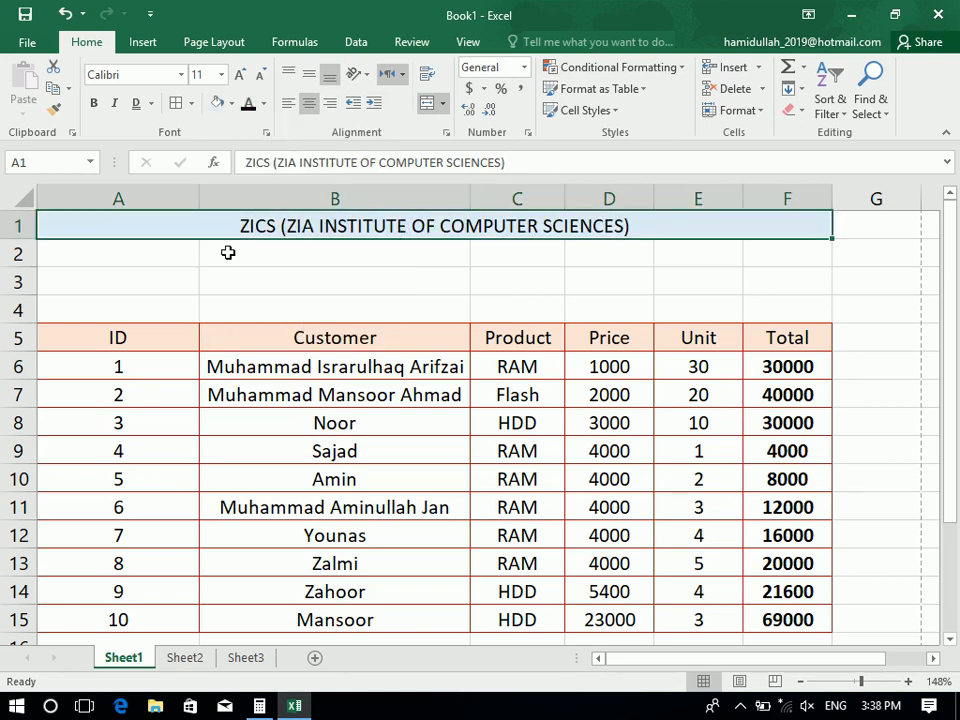
left_click(228, 256)
Merge and centre A2:F2 with the subtitle 'COMPUTER SCIENCE DEPARTMENT'
left_click_drag(143, 257, 821, 244)
left_click(427, 103)
type("CIO")
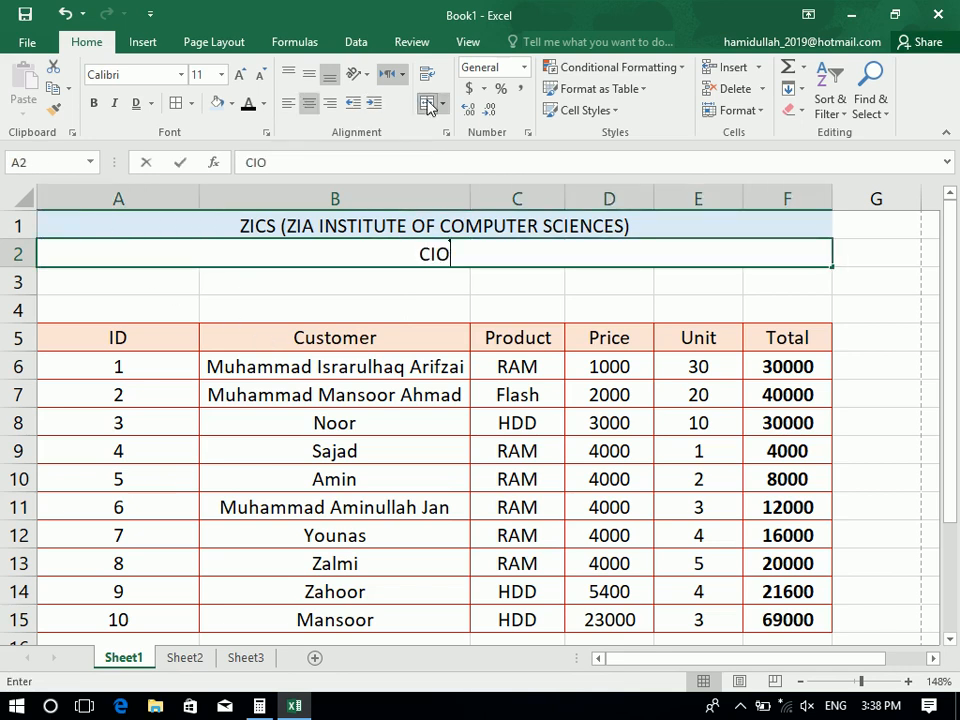
key("BackSpace")
key("BackSpace")
type("IM")
key("BackSpace")
key("BackSpace")
type("OMPUTE")
key("BackSpace")
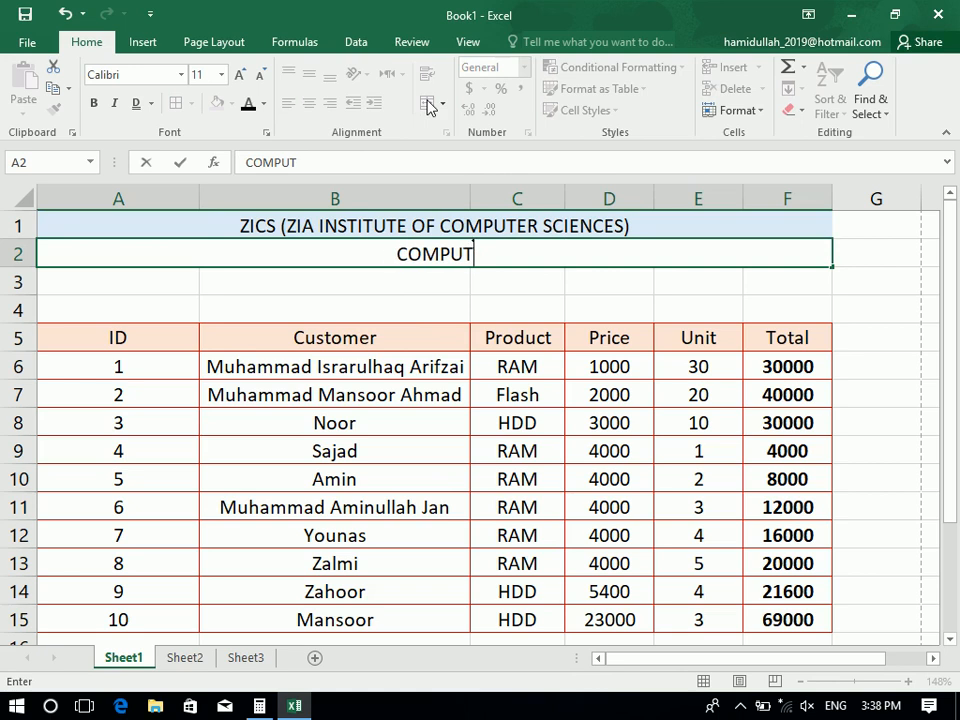
type("ERR")
key("BackSpace")
type("SCIENC")
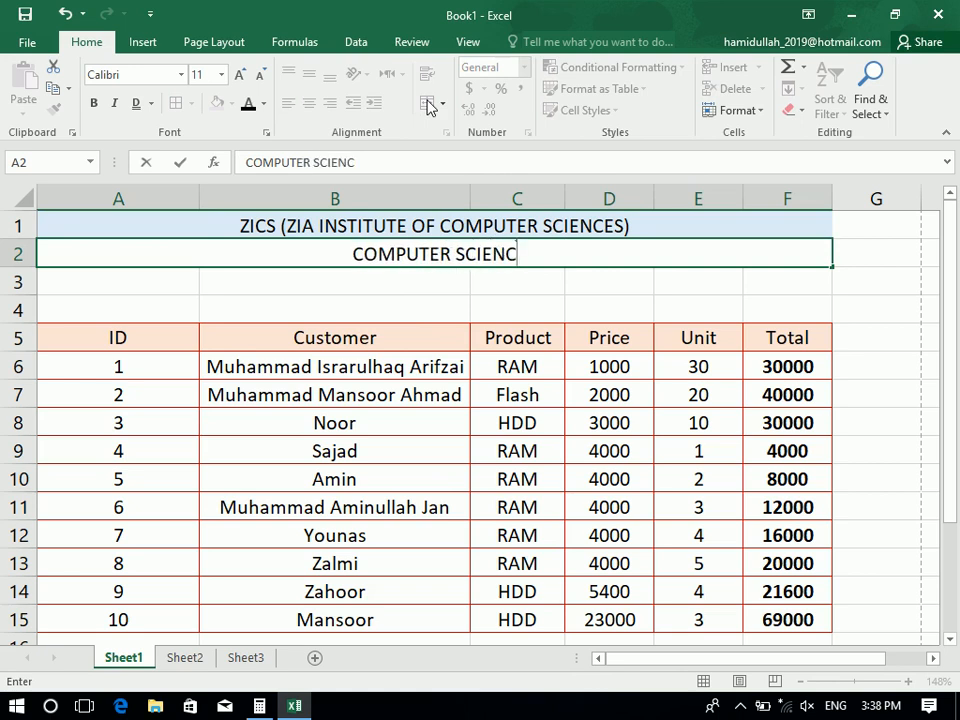
type("E DEPARTMENT")
key("Return")
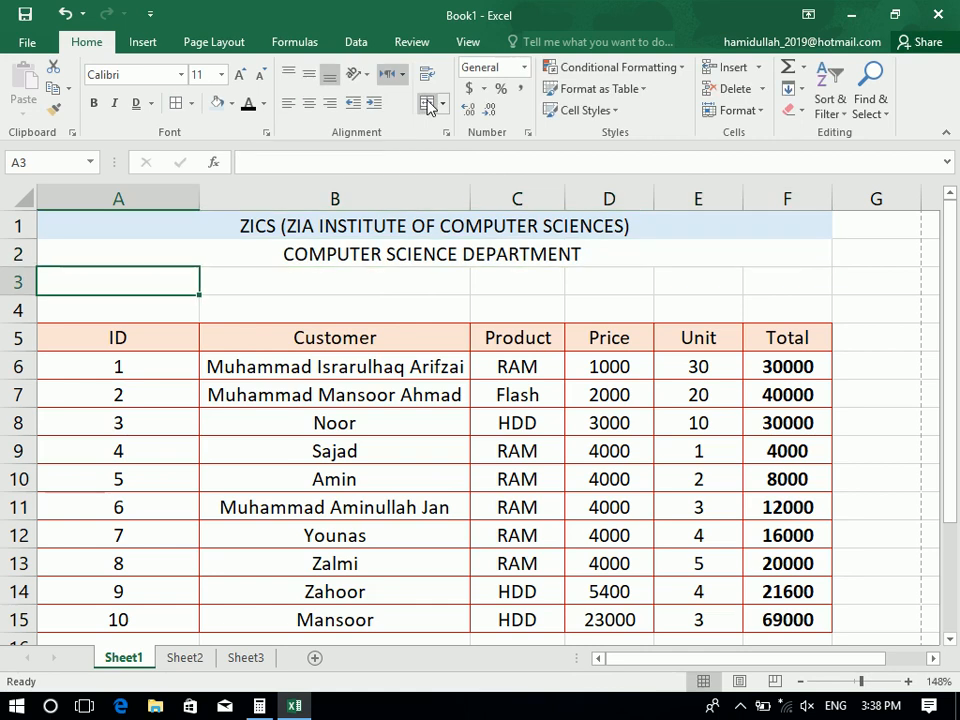
Merge and centre A3:F4 and begin typing 'MOUS (MICROSOFT OFFICE USER SP'
left_click_drag(794, 281, 120, 309)
left_click(430, 101)
type("MO")
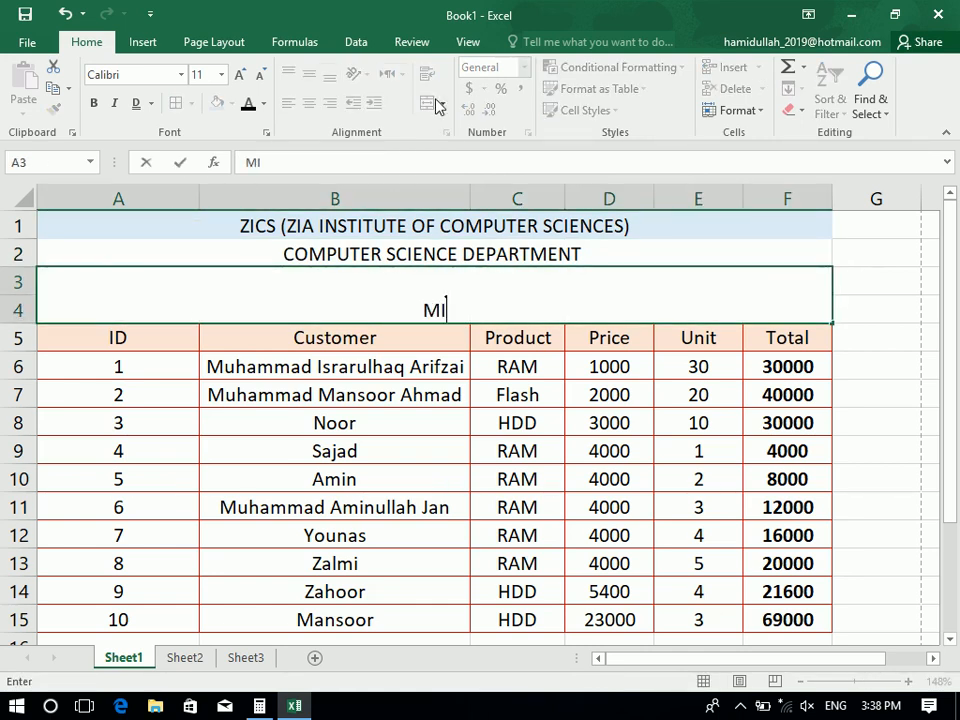
type("US ")
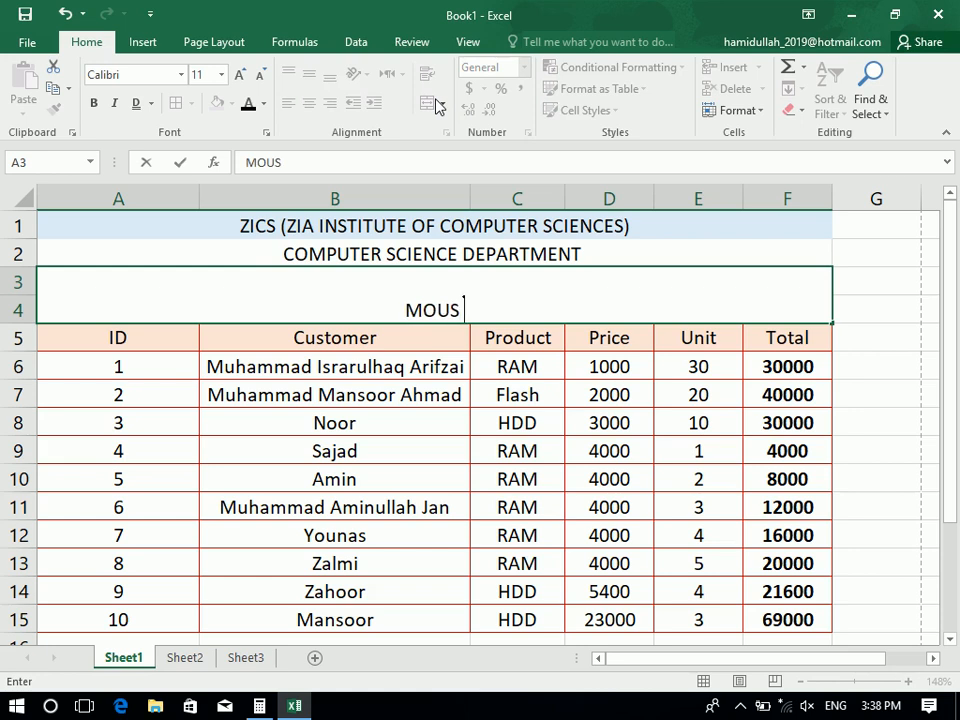
type("(MICROSOFT  ")
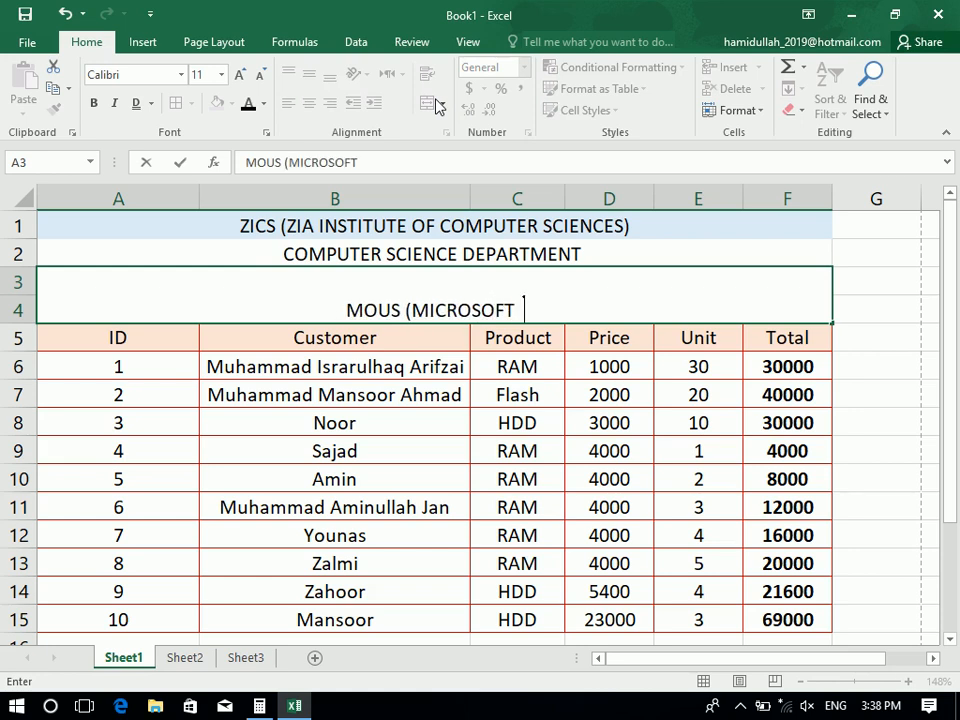
type("OFFICE USER SP")
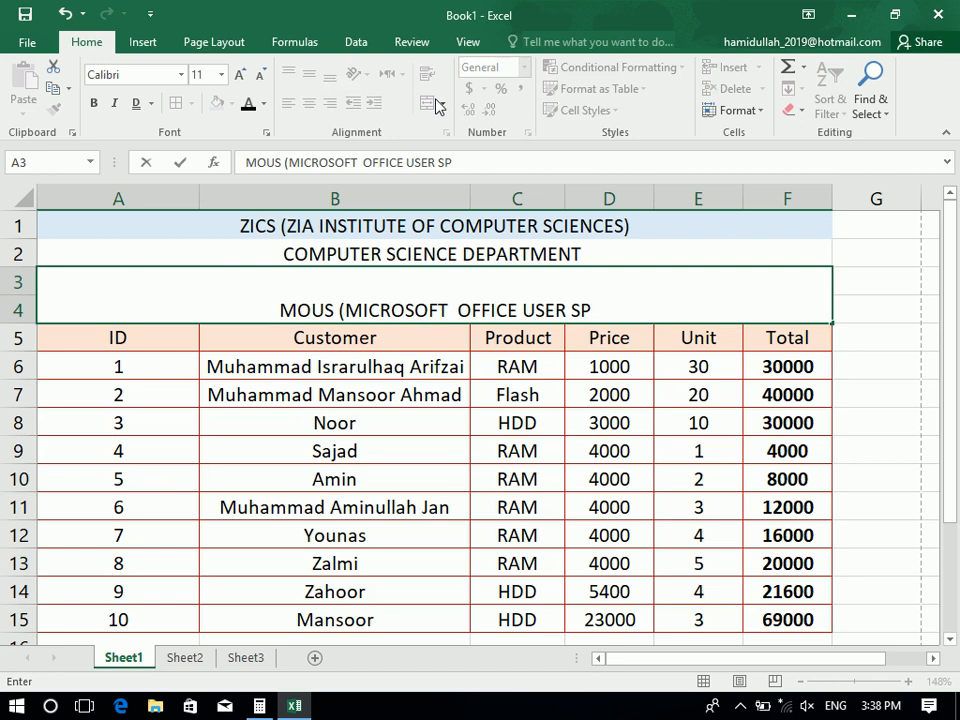
Retitle row 1 'AFGHAN SUPER STORE' and row 2 'SALE MANAGEMENT SYSTEM'
left_click(404, 214)
type("afgha")
key("BackSpace")
key("BackSpace")
key("BackSpace")
key("BackSpace")
key("BackSpace")
type("AFGHAN ")
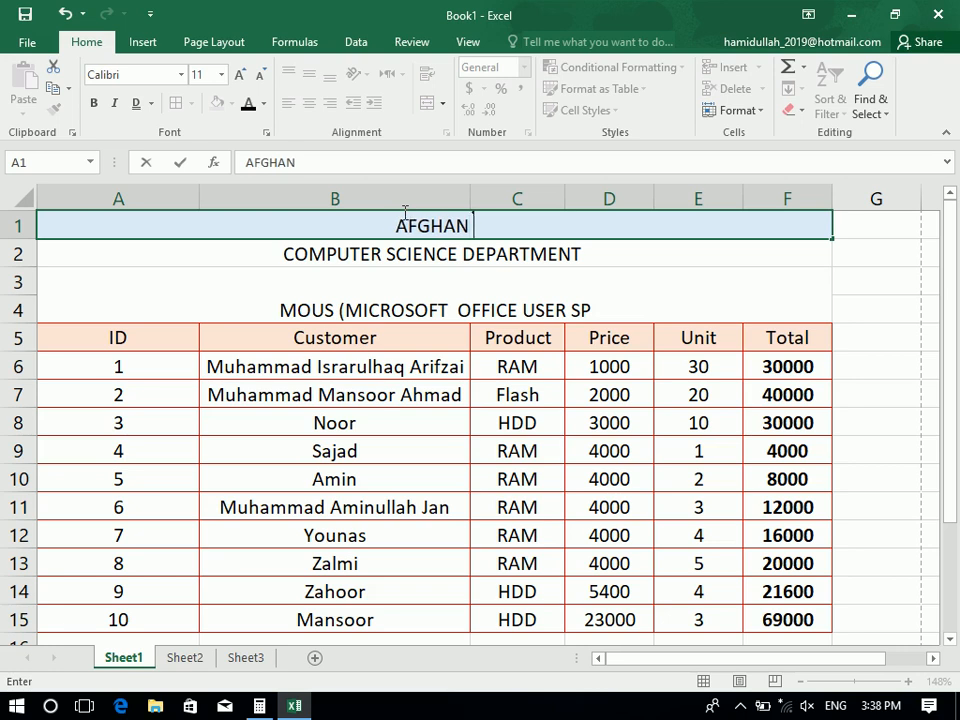
type("SUPER STORE")
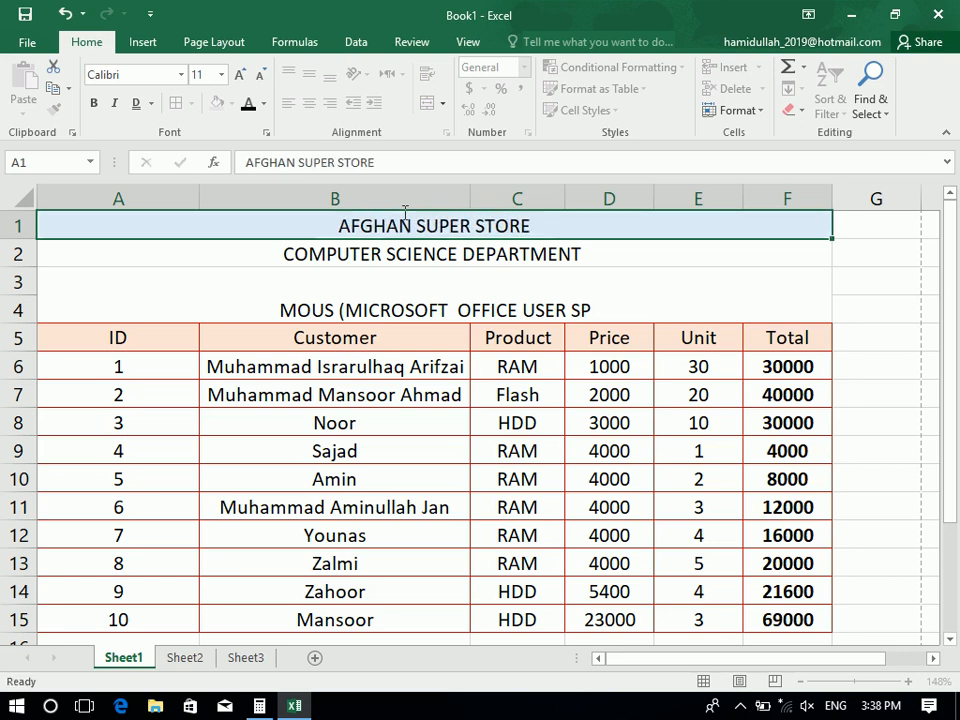
key("Return")
type("SALE")
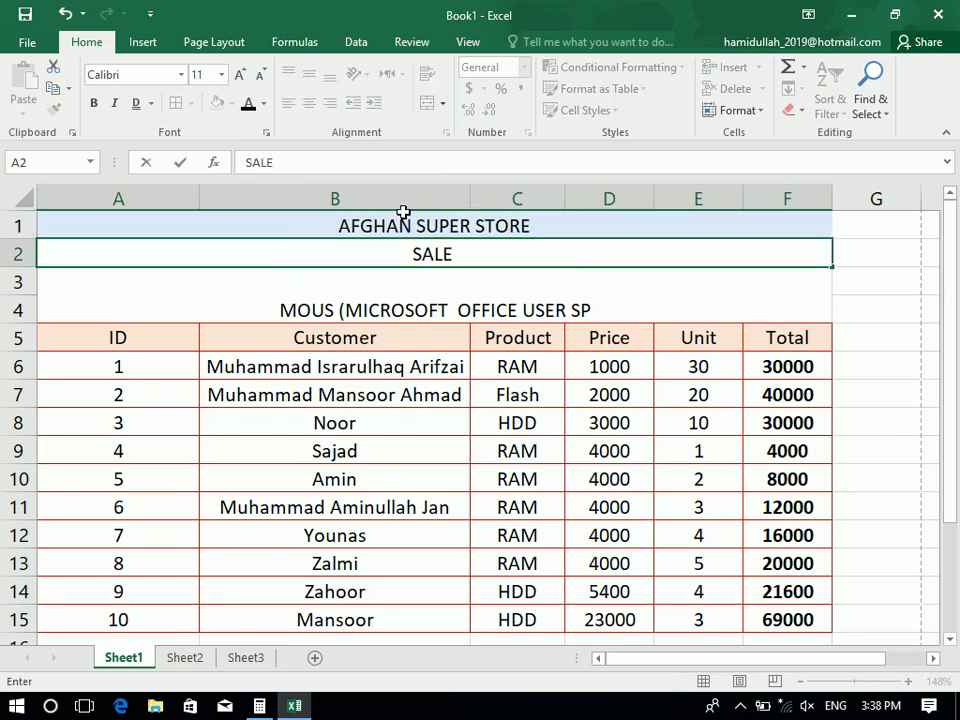
type(" MANAGEMENT SYSTEM")
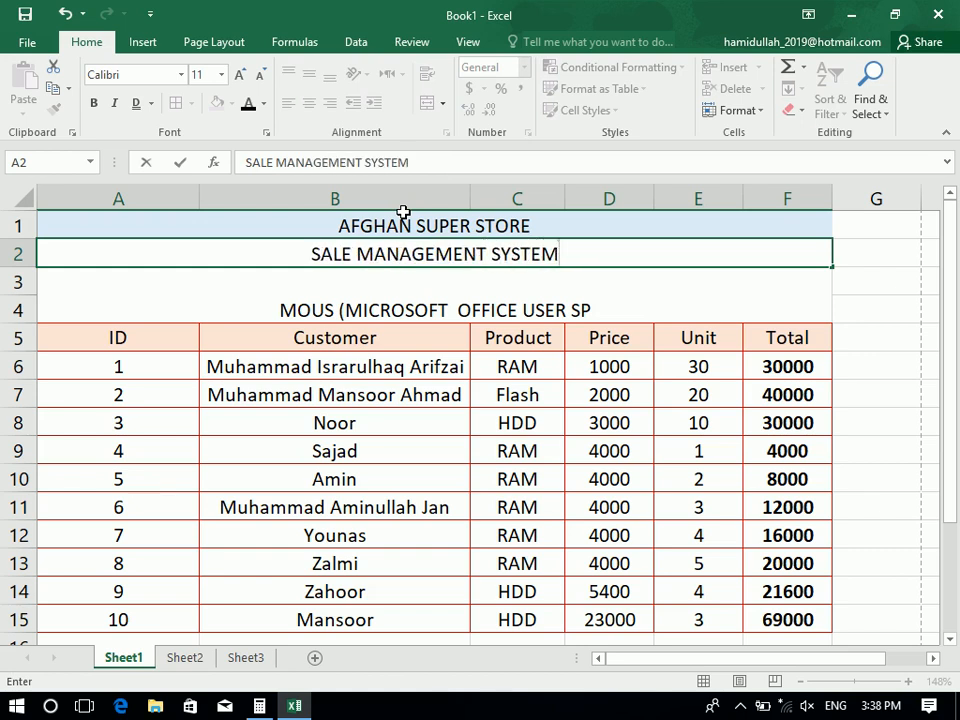
key("Return")
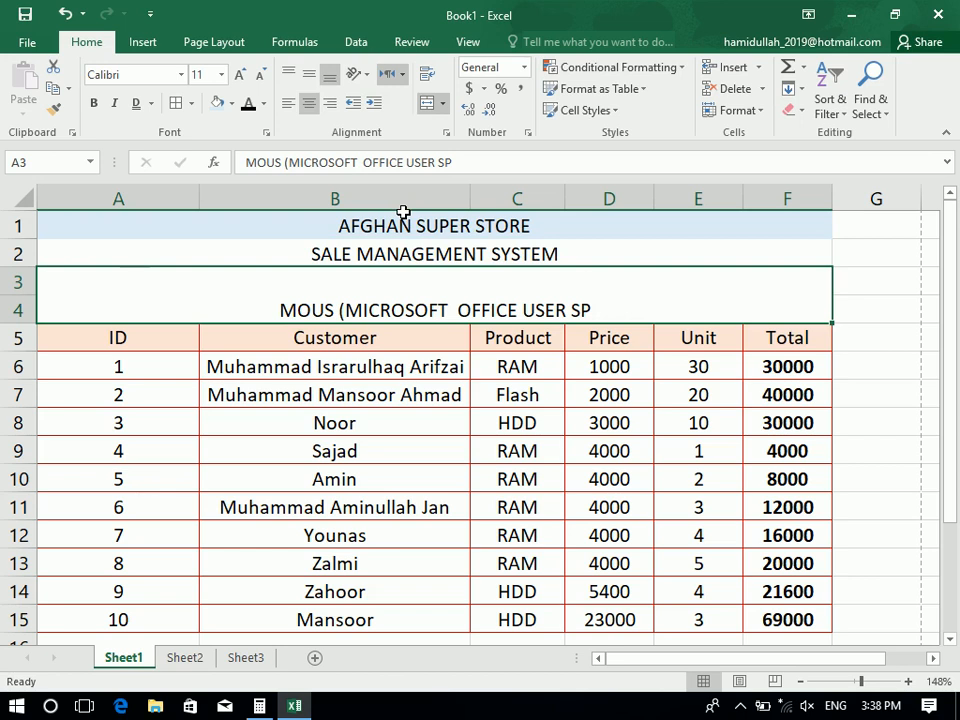
Leave merged A3:F4 empty and set its text to top alignment
type("ف")
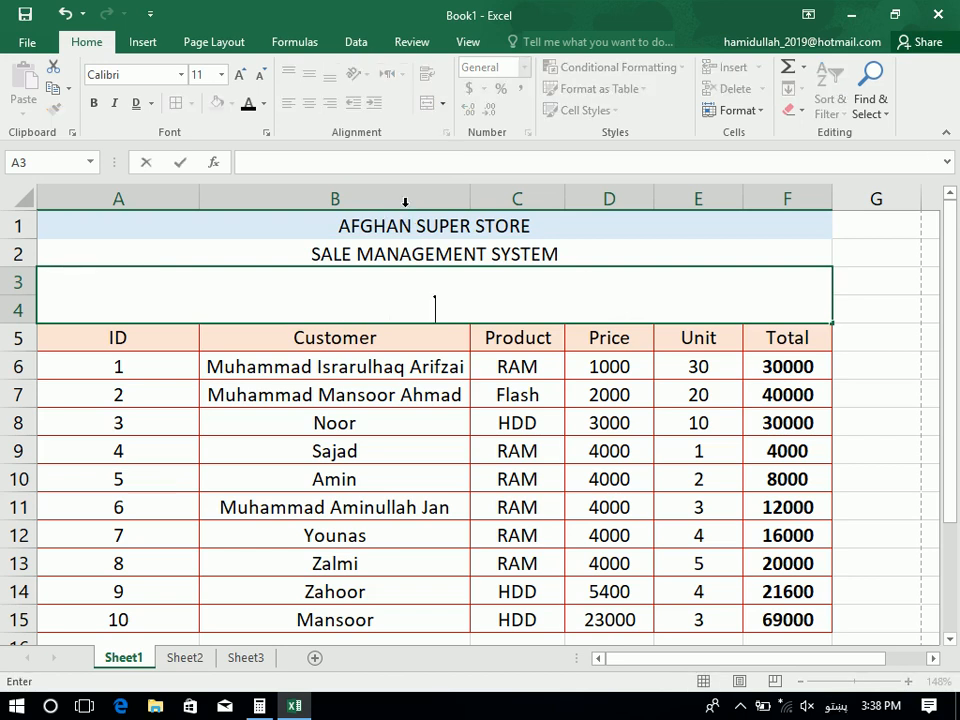
type("اف")
key("Return")
key("ctrl+z")
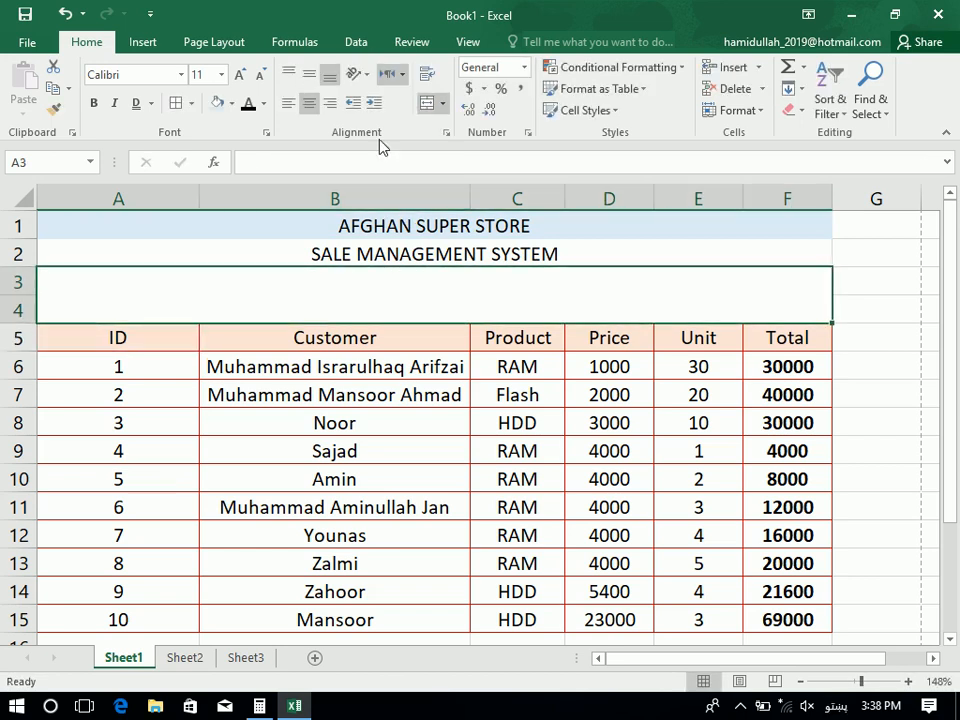
left_click(288, 73)
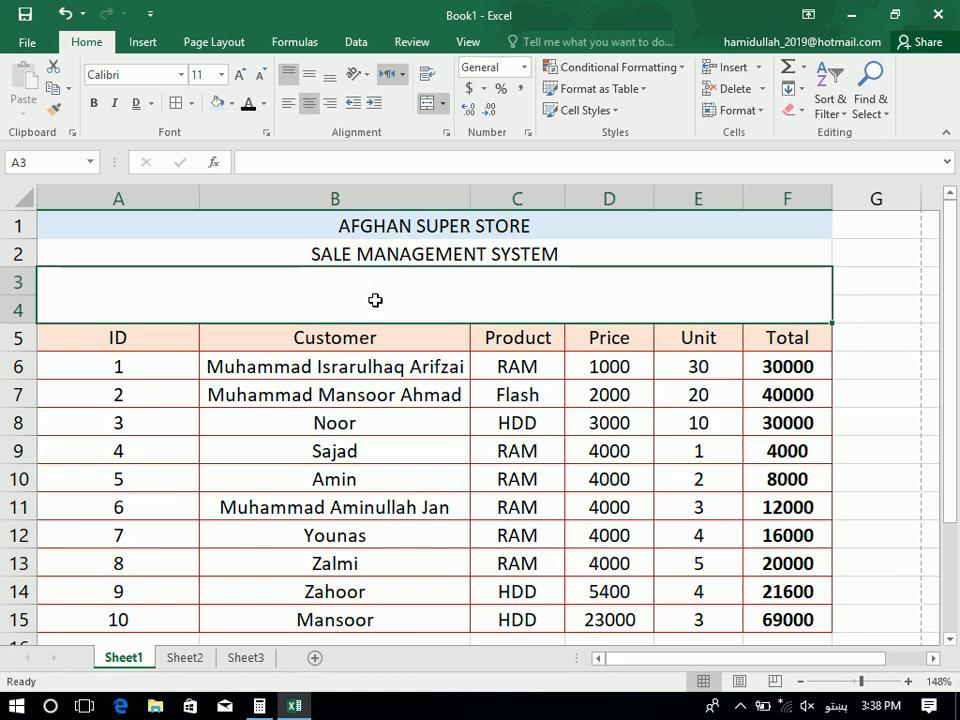
Type the first Pashto line about Afghan Super Store's services into merged A3
type("ق")
key("BackSpace")
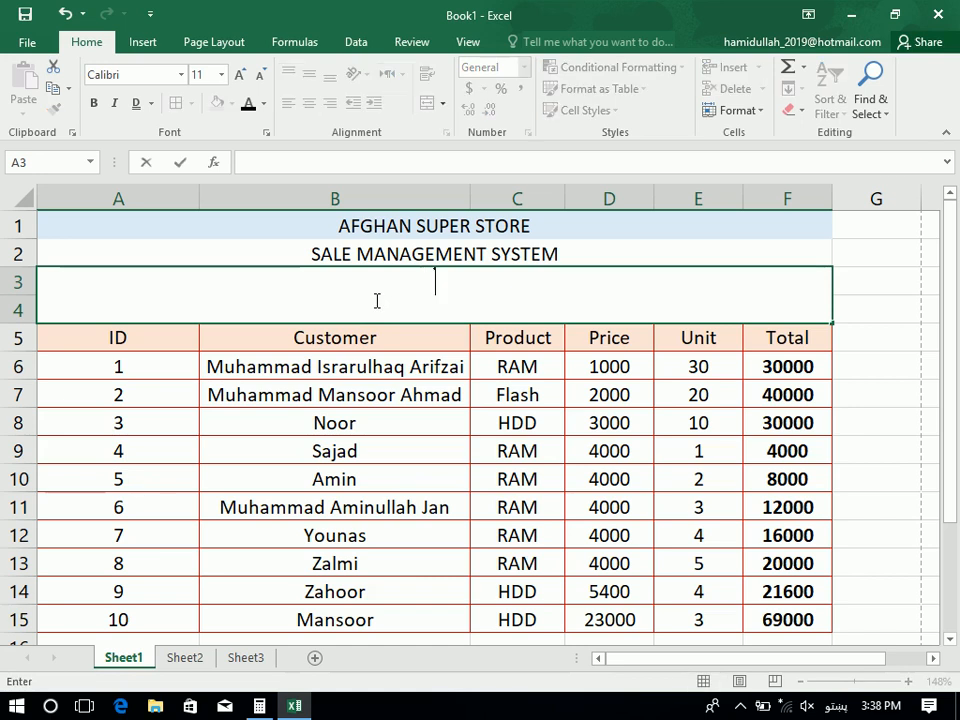
type("افغان")
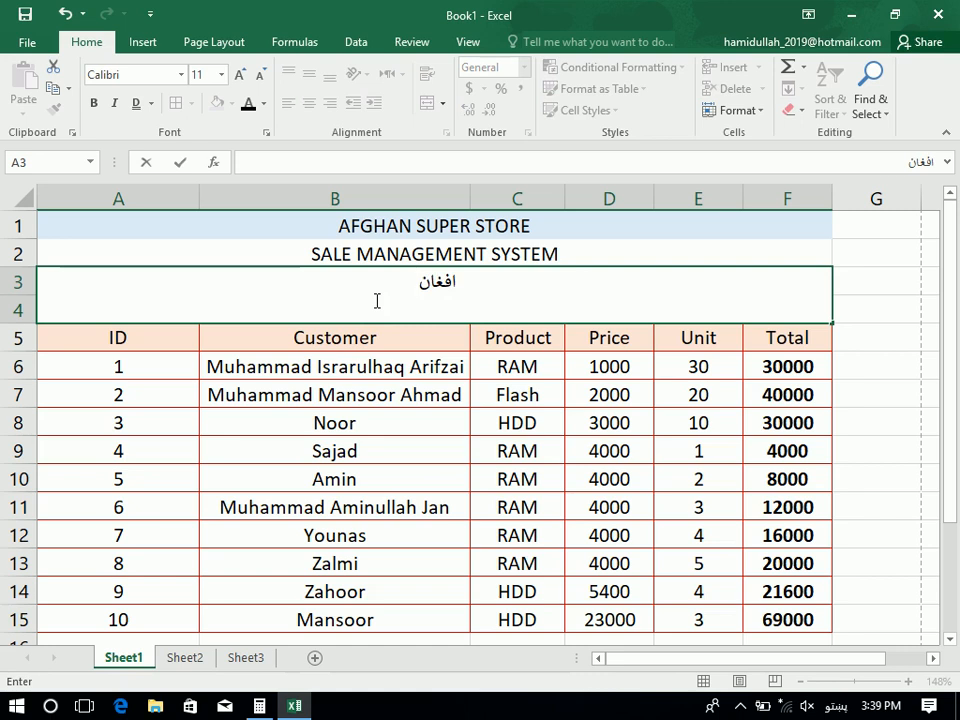
type(" سوپور ستور")
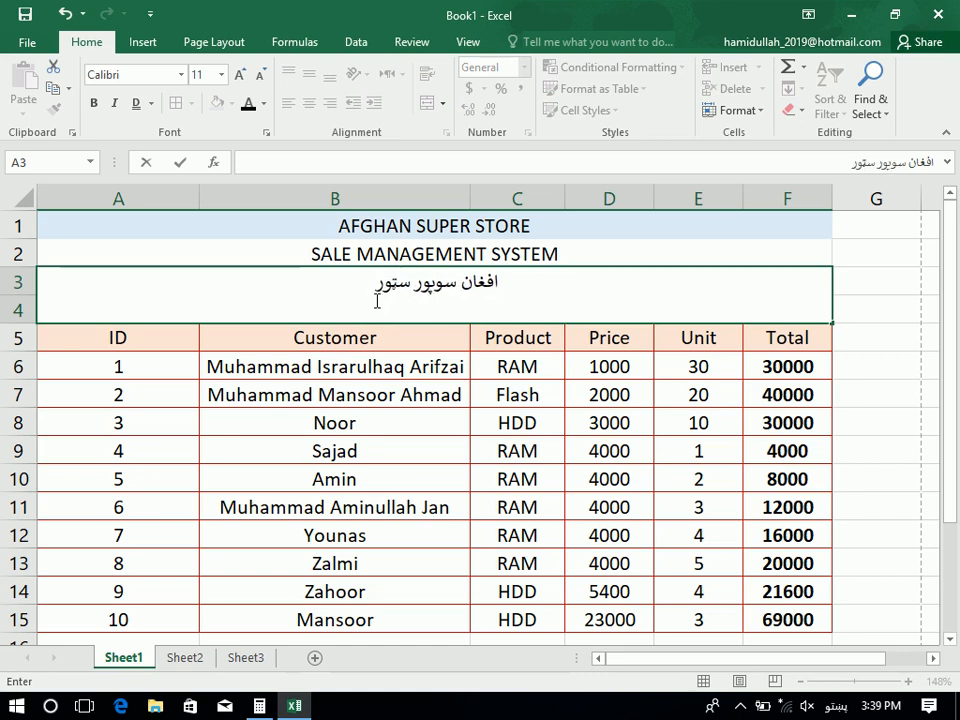
type(" تاسی")
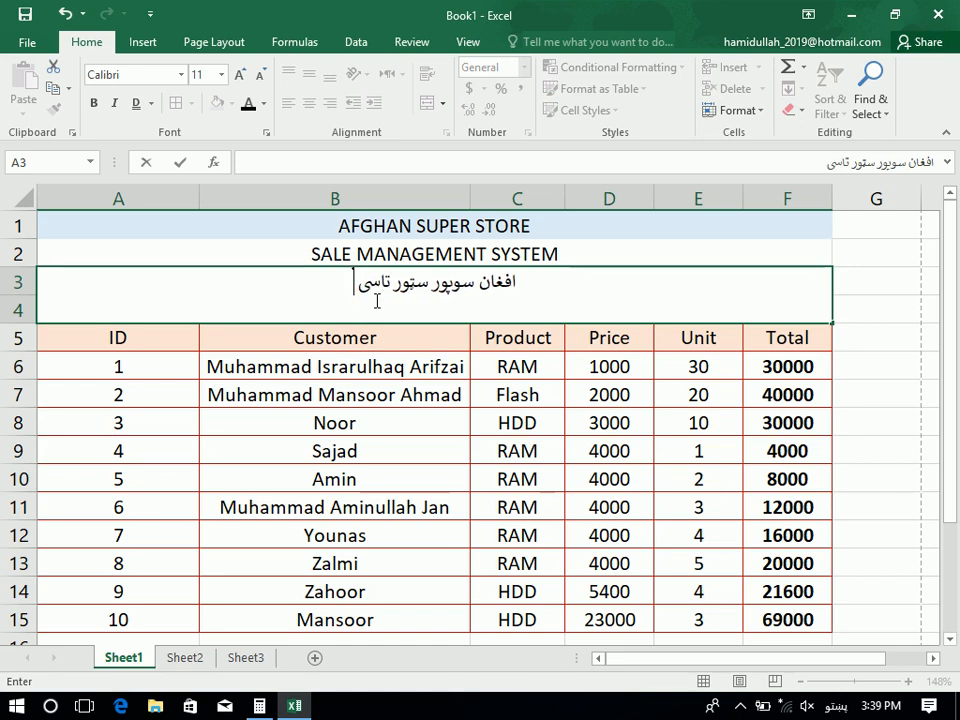
type(" ته په زره پوری")
key("BackSpace")
key("BackSpace")
key("BackSpace")
key("BackSpace")
type("زری")
key("BackSpace")
key("BackSpace")
key("BackSpace")
type("ری خدمات")
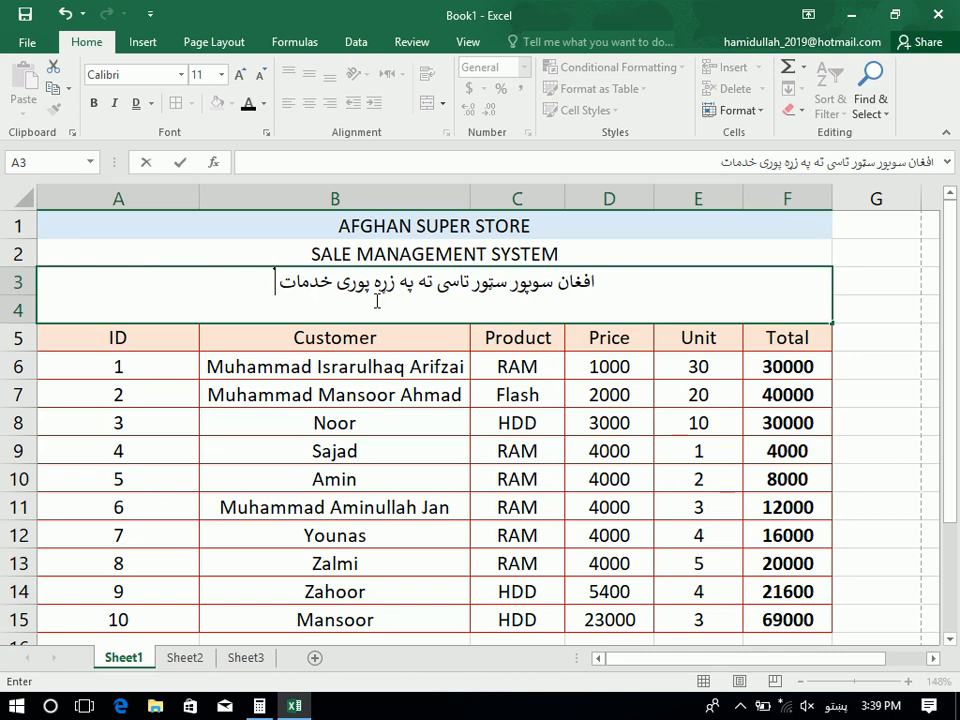
type(" وراندی کوی")
key("BackSpace")
type("ی کو ی")
key("Return")
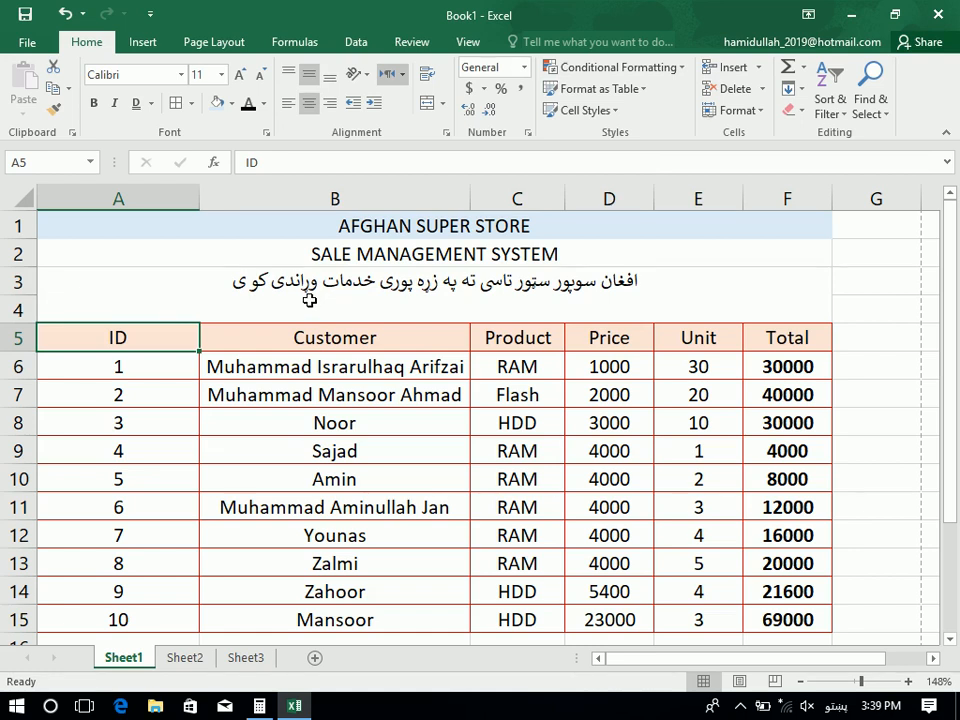
Add a second Pashto line inside the cell and commit the two-line description
double_click(236, 281)
key("Escape")
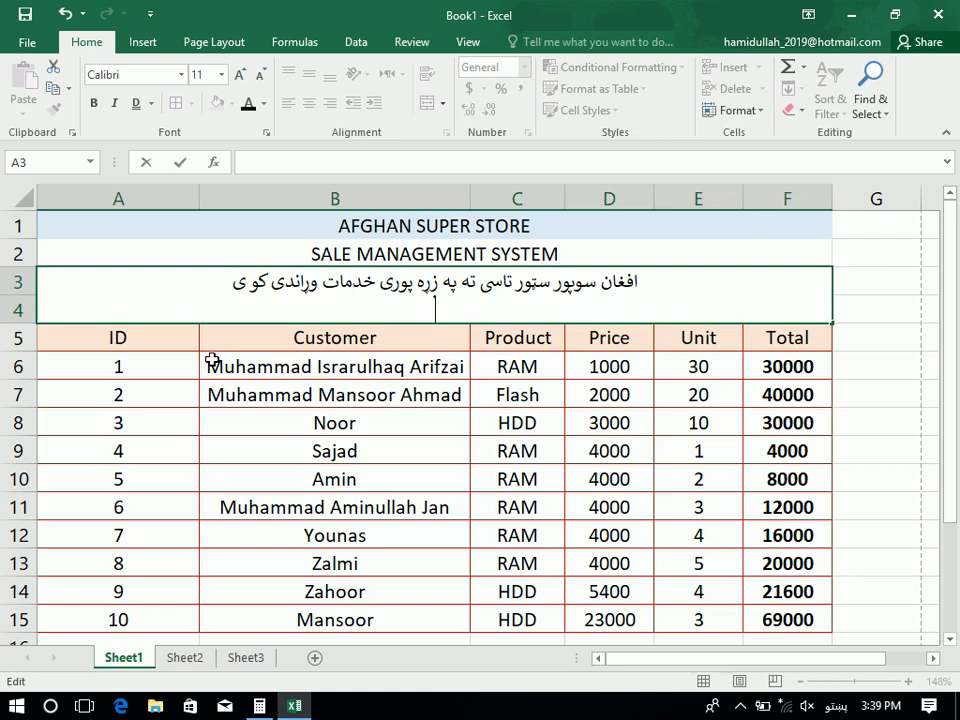
type("بیره ک")
key("BackSpace")
type("وکړی")
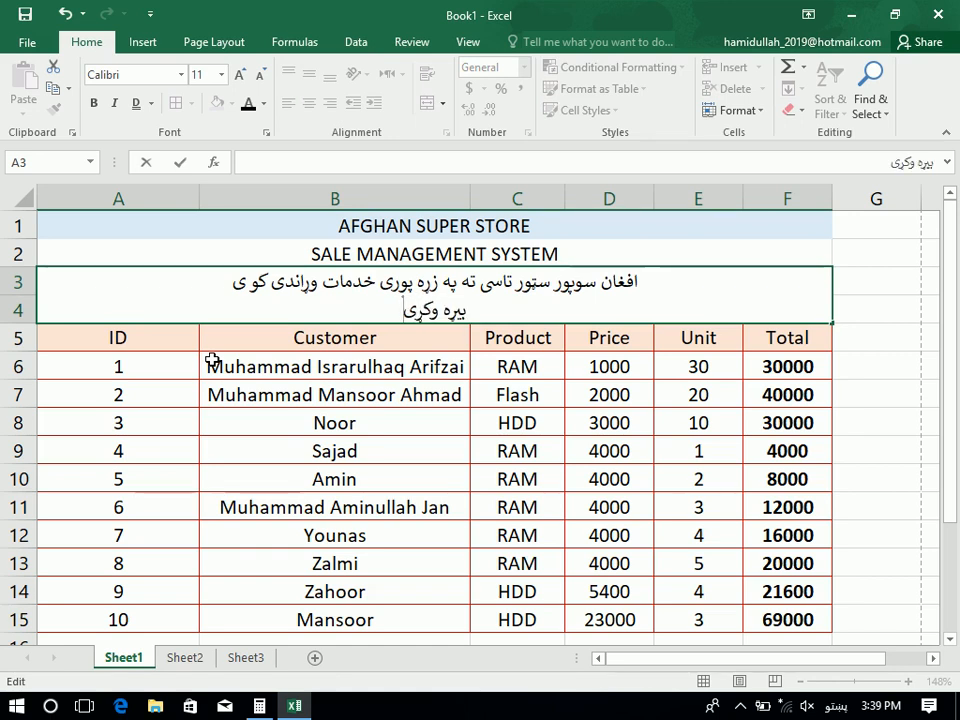
type(" چې")
key("BackSpace")
key("BackSpace")
key("BackSpace")
type("چې سودا خلاصه نه شي کنی بیا خه کوی")
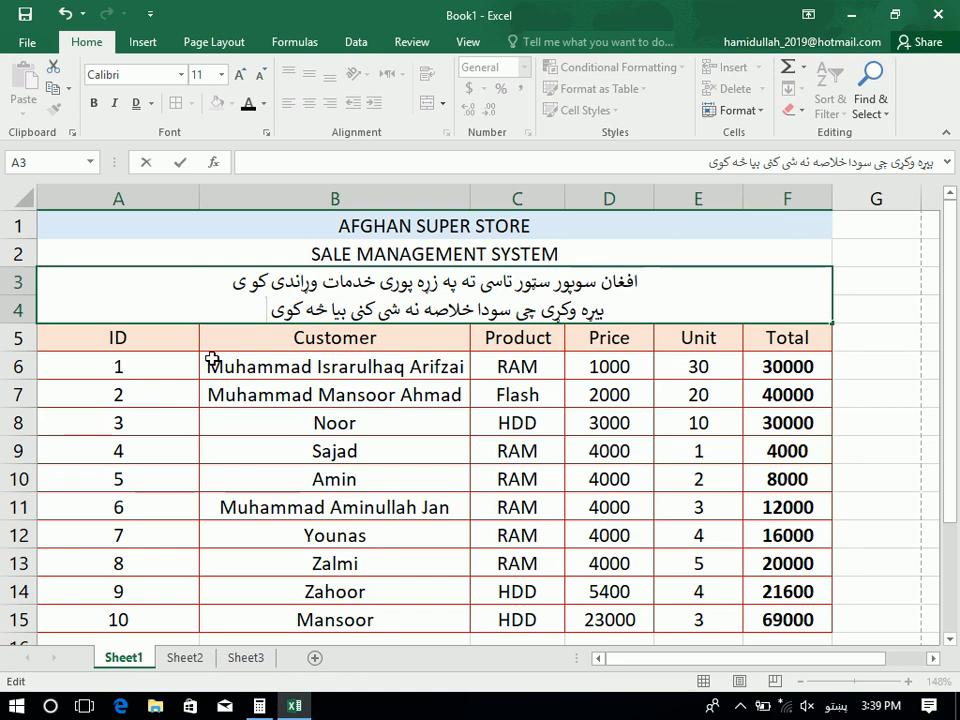
key("Return")
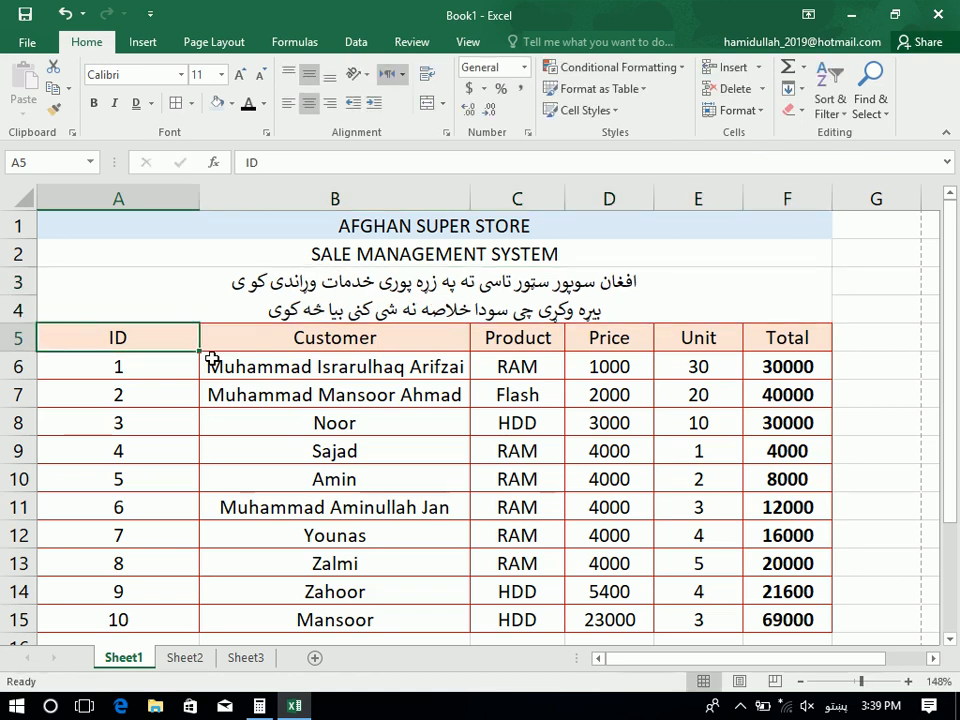
Unmerge and re-merge A3:F4, view the merge options, then switch to Sheet2
left_click(193, 279)
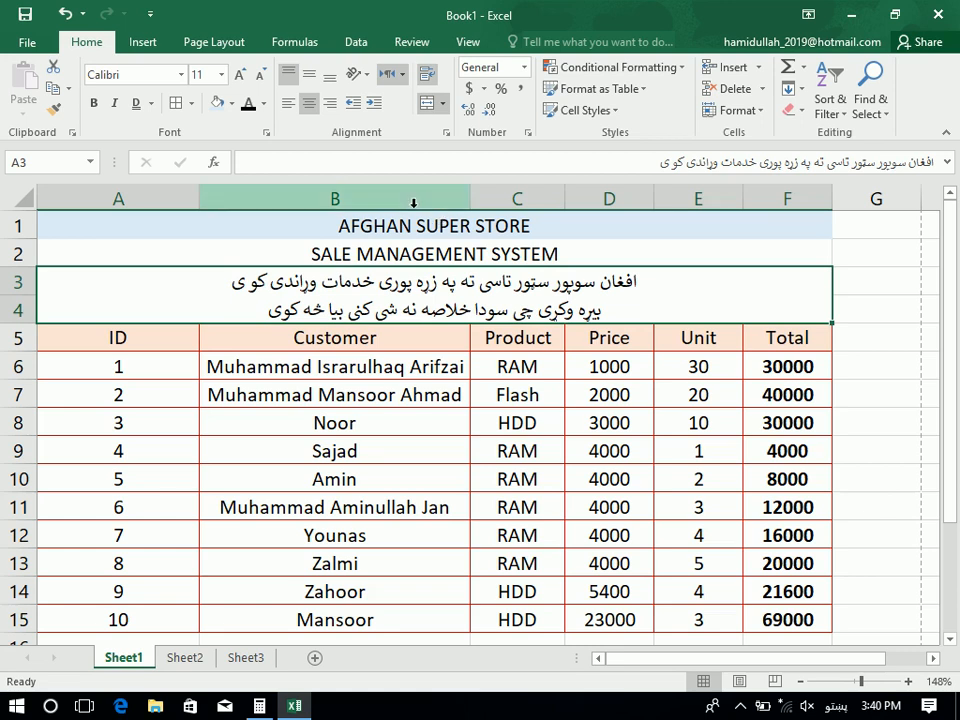
left_click(437, 104)
left_click(438, 104)
left_click(444, 105)
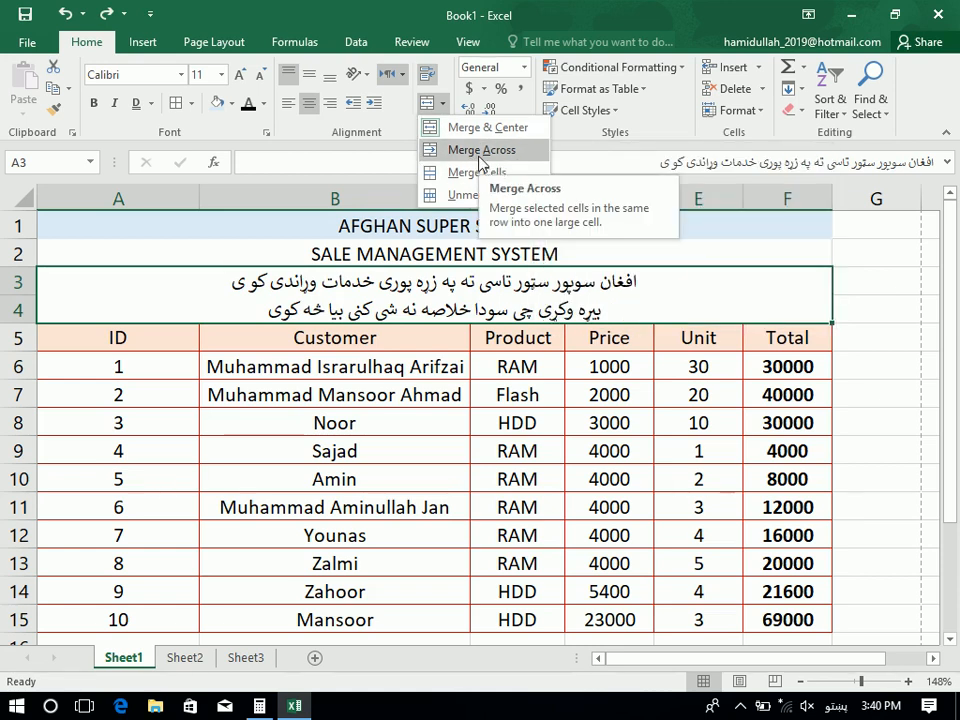
left_click(210, 367)
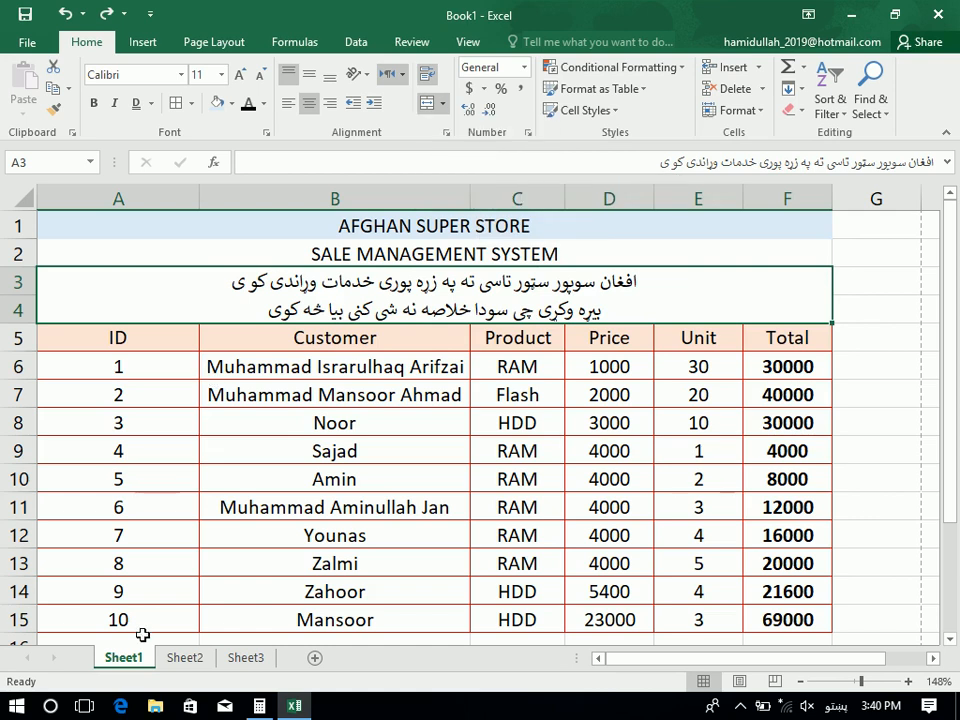
left_click(184, 658)
Merge & Center E4:K12, undo it, then apply Merge Across to E4:K12
left_click_drag(304, 268, 639, 420)
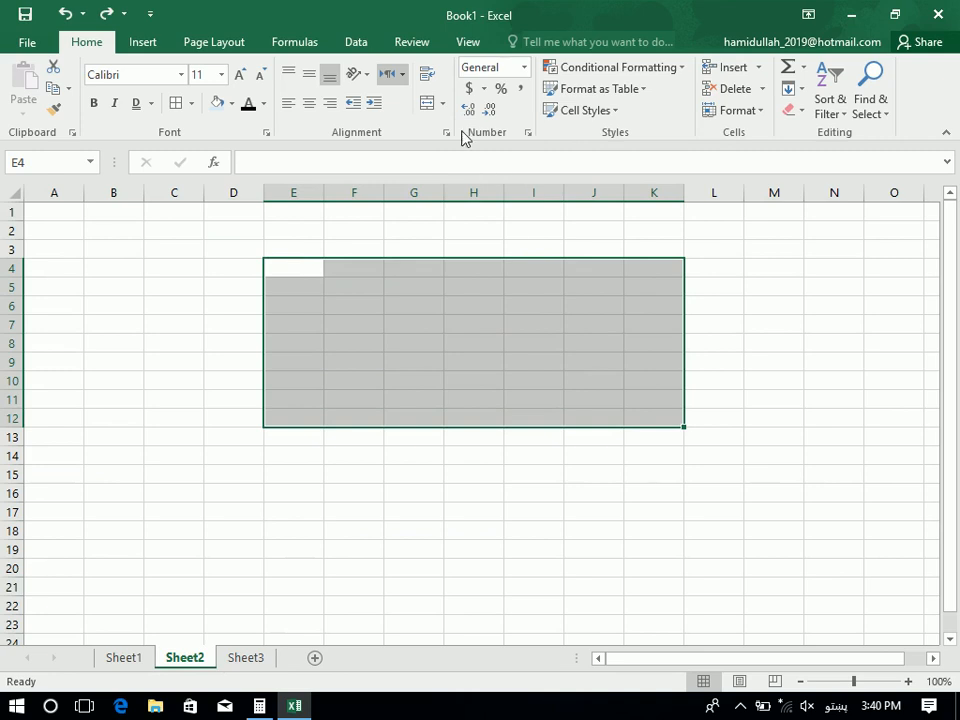
left_click(440, 106)
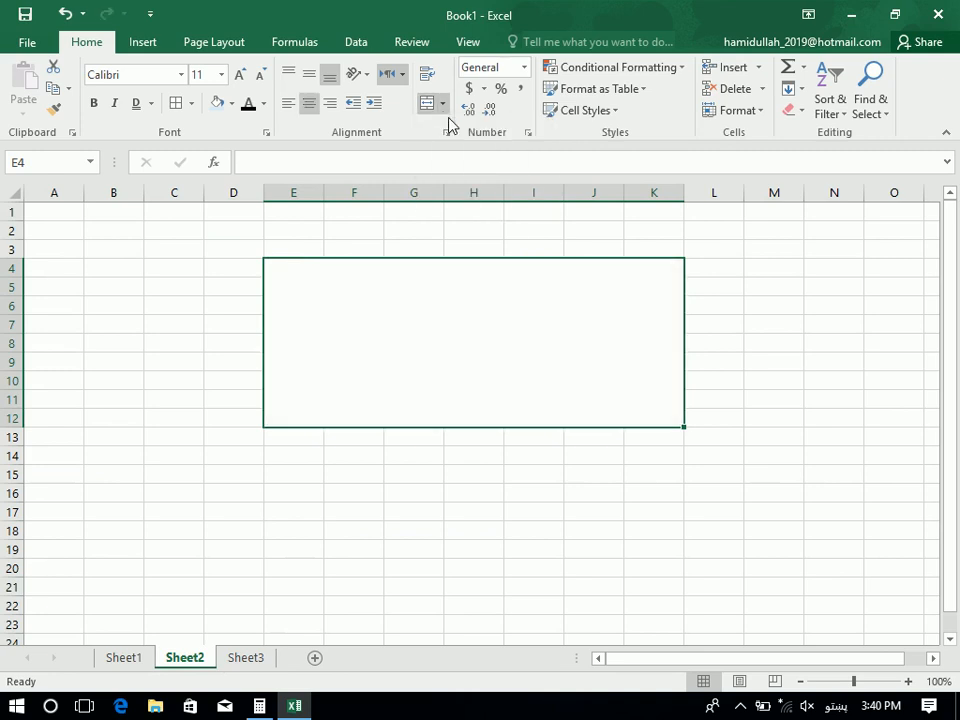
key("ctrl+z")
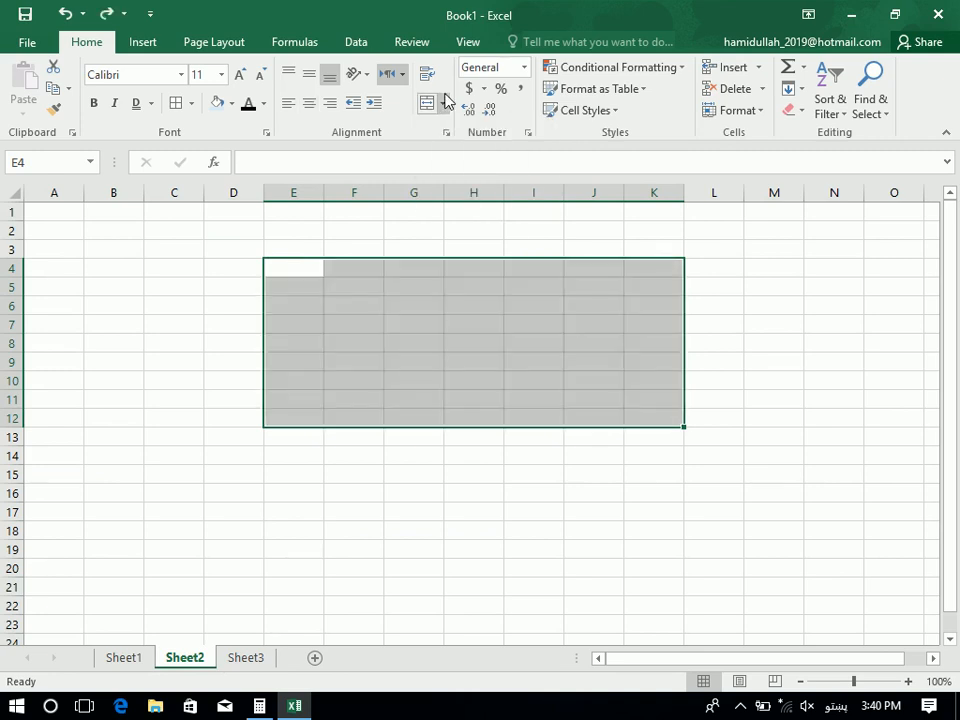
left_click(443, 103)
left_click(485, 151)
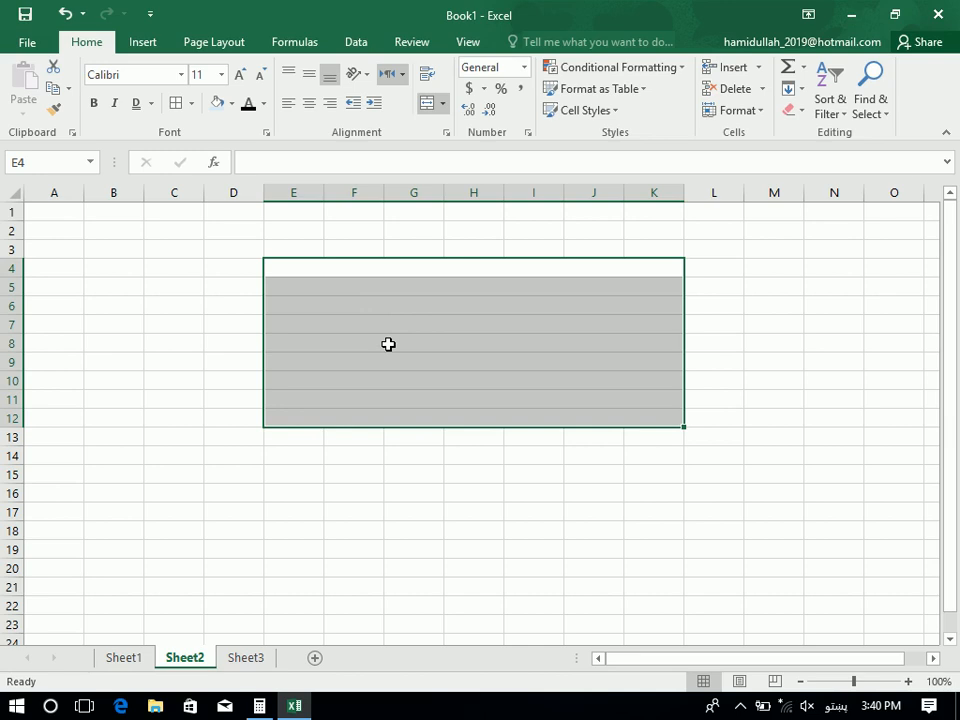
Apply Merge Across to rows 1–2 from column A to L
left_click_drag(41, 208, 738, 281)
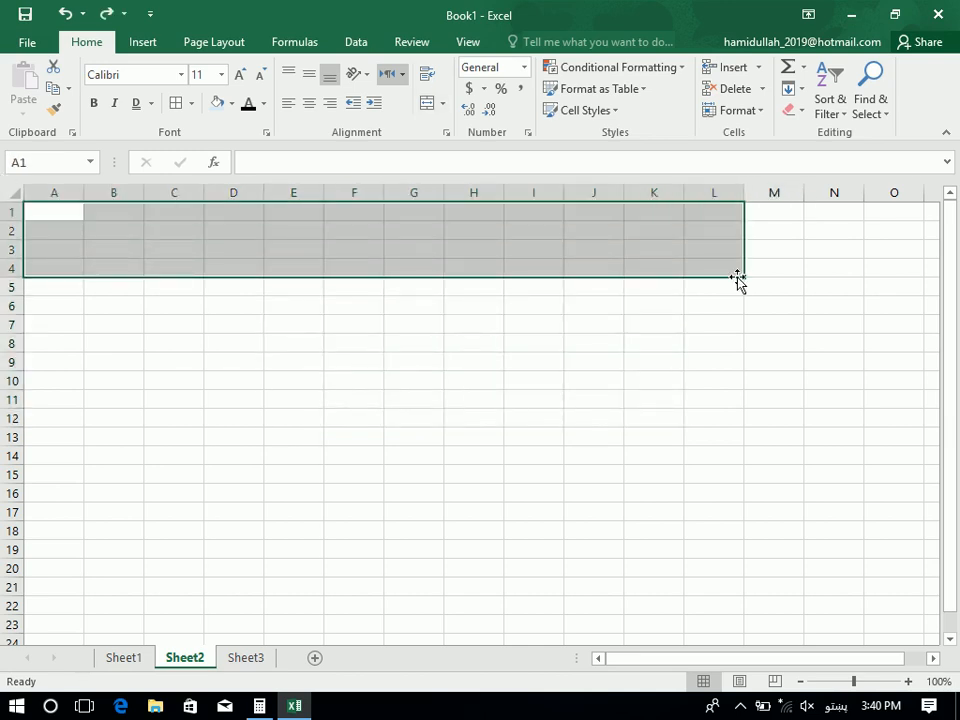
left_click(445, 104)
left_click(456, 150)
left_click(306, 301)
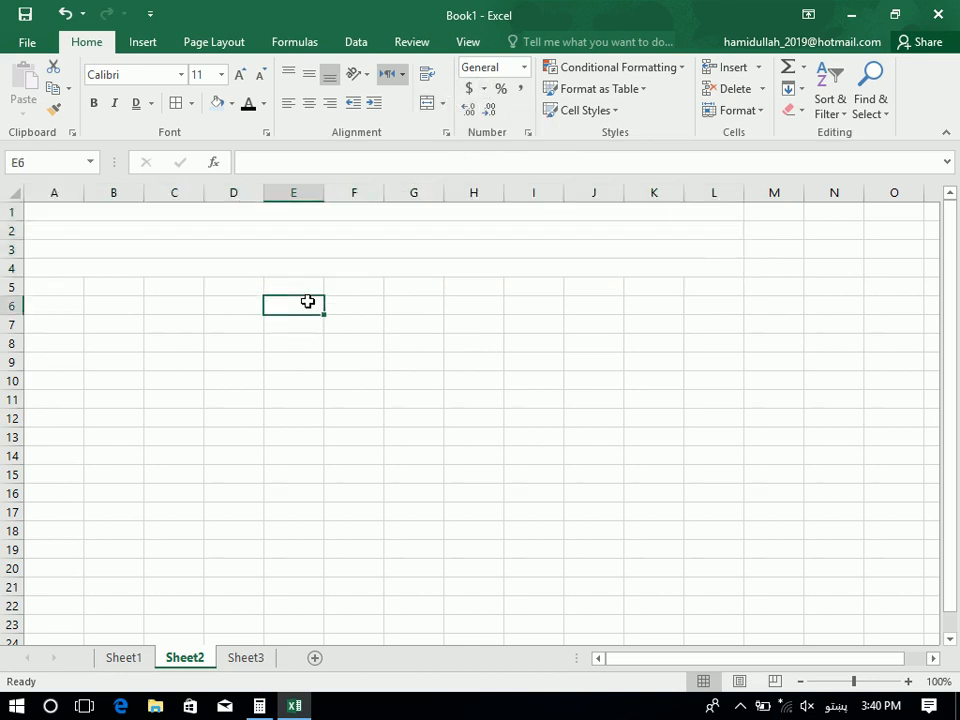
Select the merged rows through A1:L4 and merge them into one centred cell
left_click(210, 246)
left_click(216, 226)
left_click(220, 252)
left_click(227, 282)
left_click(227, 263)
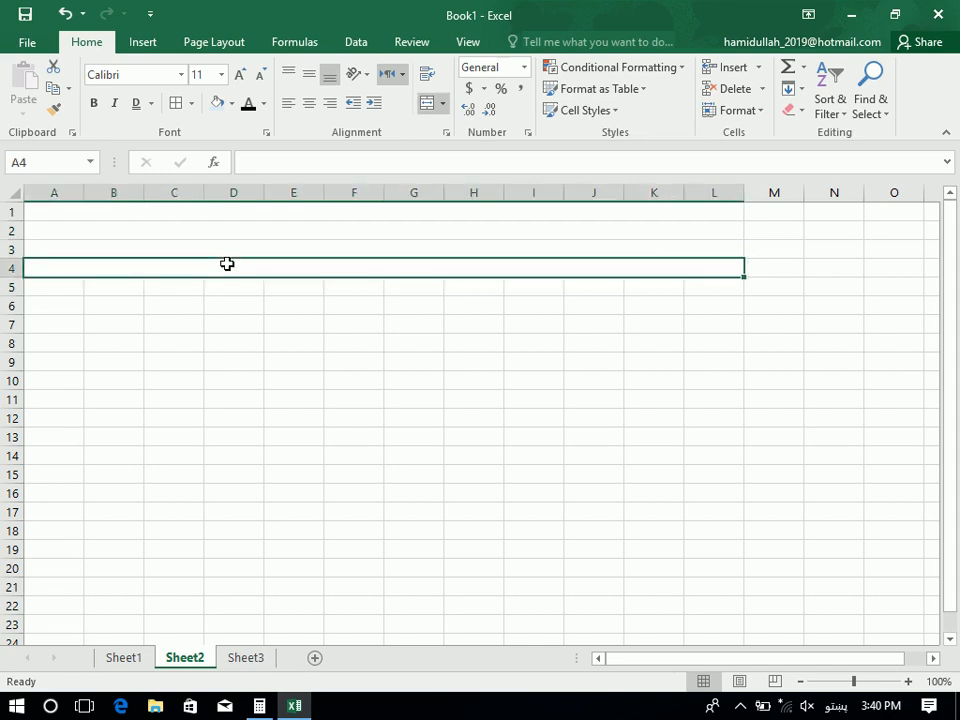
left_click_drag(227, 263, 230, 100)
left_click(443, 103)
left_click(458, 130)
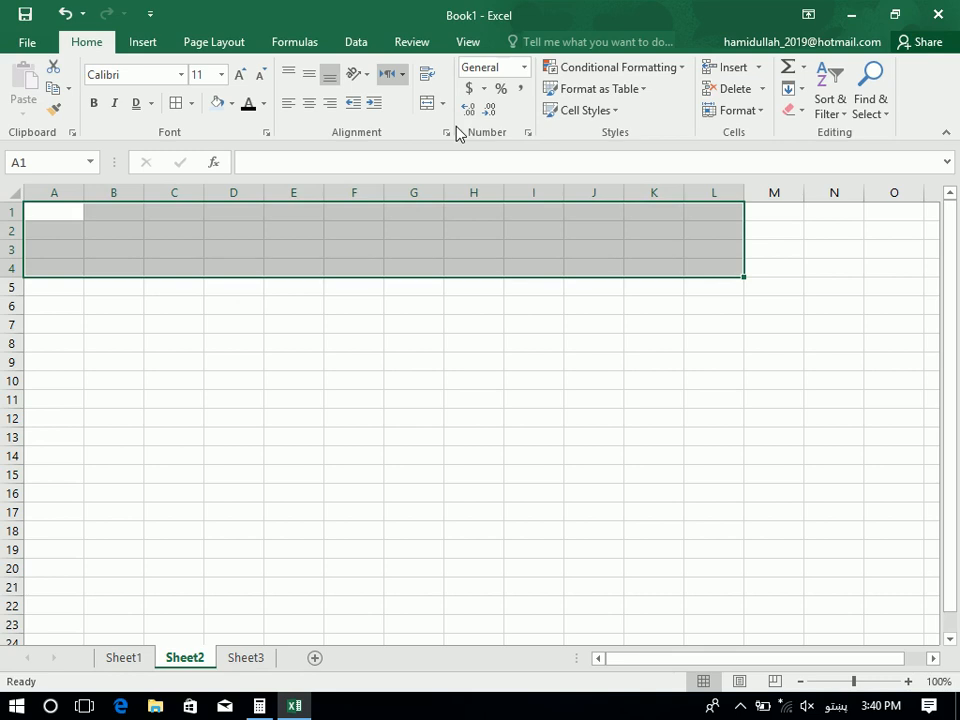
left_click(443, 104)
key("Escape")
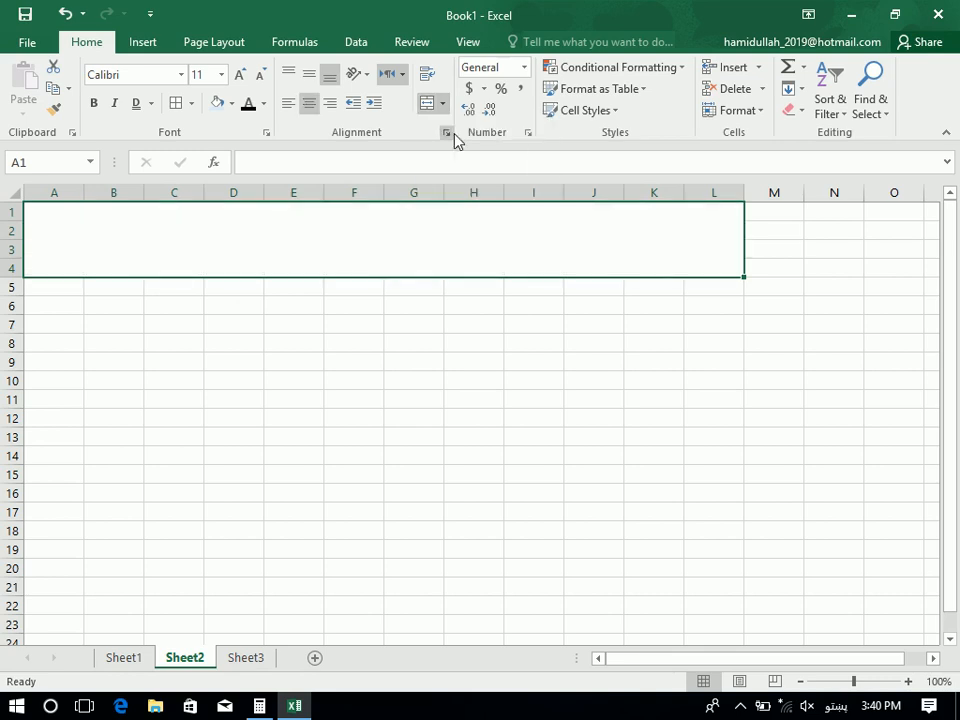
left_click(444, 105)
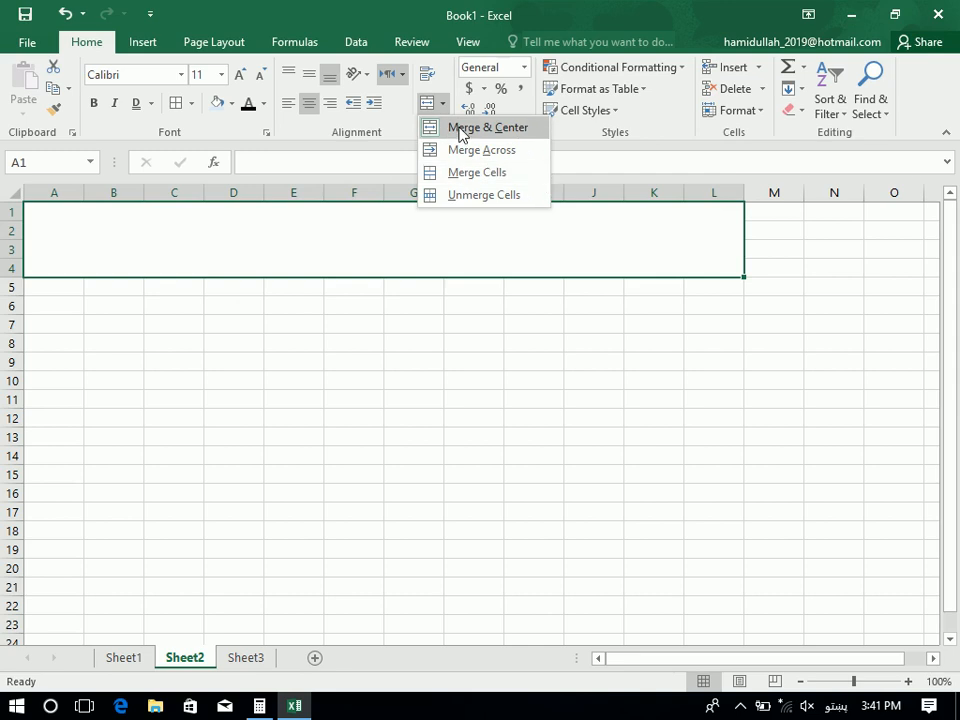
Unmerge A1:L4, then Merge & Center E9:K9 and enter sample Arabic-script text
left_click(486, 195)
left_click(392, 360)
left_click_drag(300, 361, 658, 360)
left_click(440, 102)
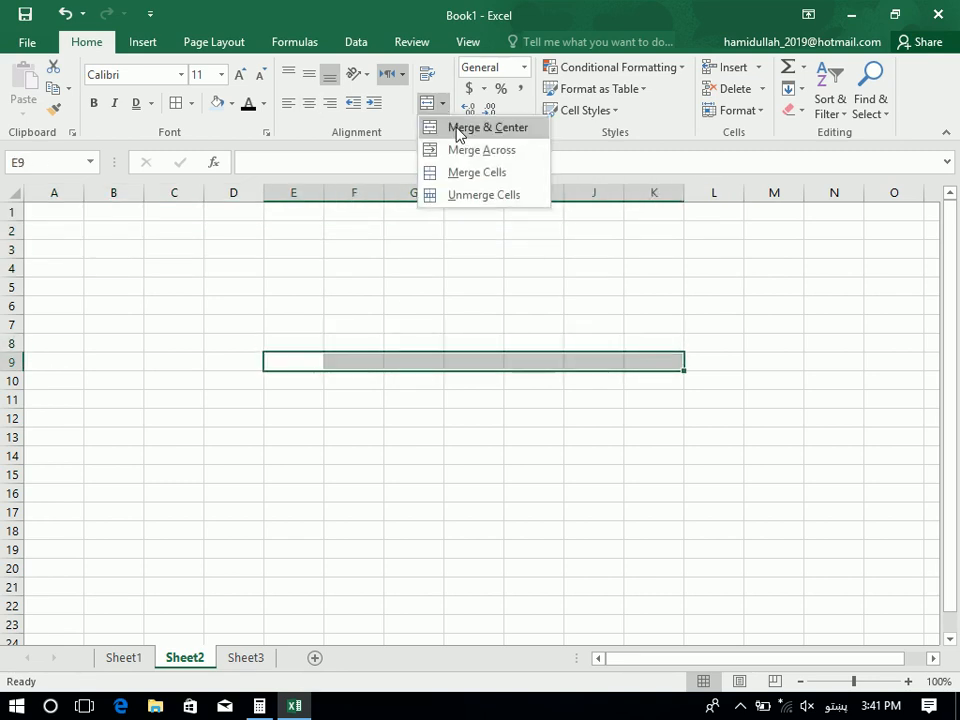
left_click(456, 128)
type("ظهش")
key("BackSpace")
key("BackSpace")
key("BackSpace")
type("شسیشسیشس")
key("Return")
Merge F14:K14 and F18:K18 without centring, entering sample text and 'ASDASDASDSA'
left_click_drag(636, 454, 360, 457)
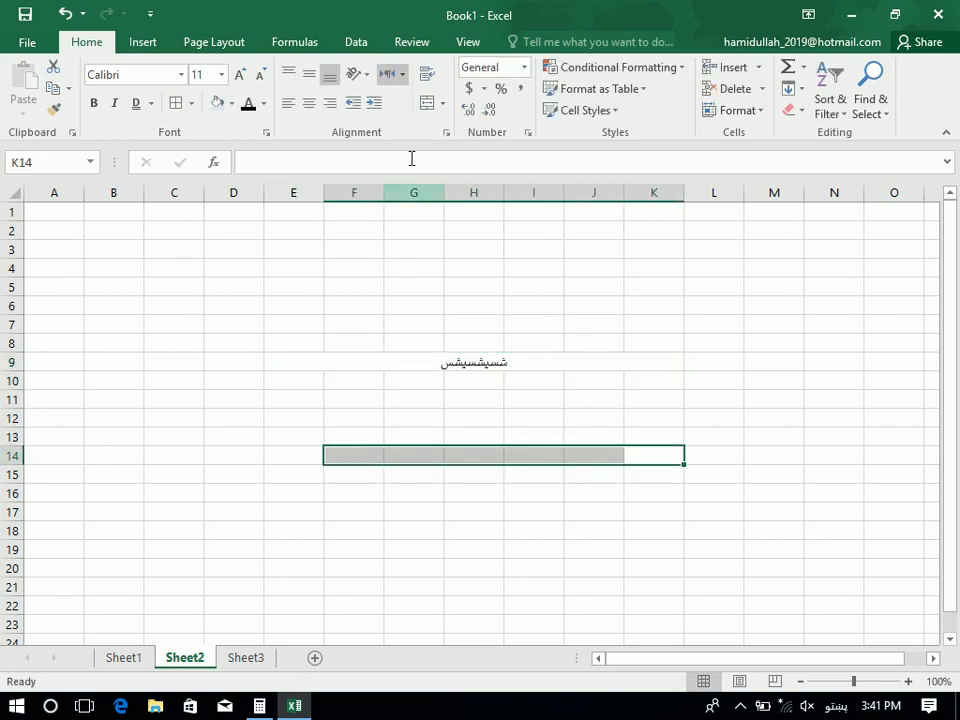
left_click(442, 103)
left_click(477, 174)
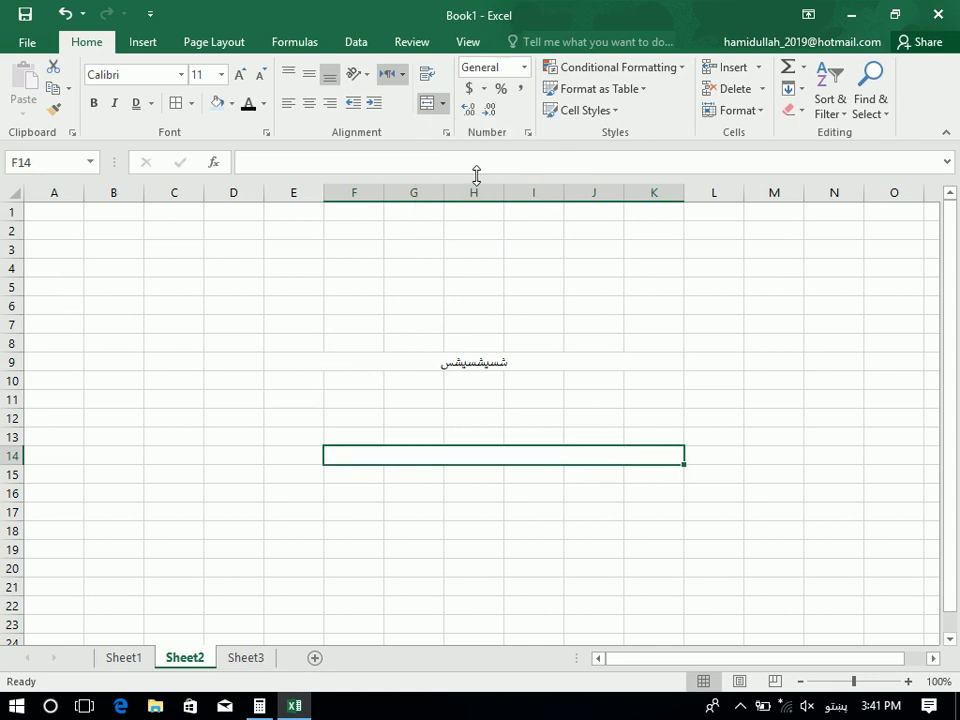
type("شسیشسیشسیشسیشس")
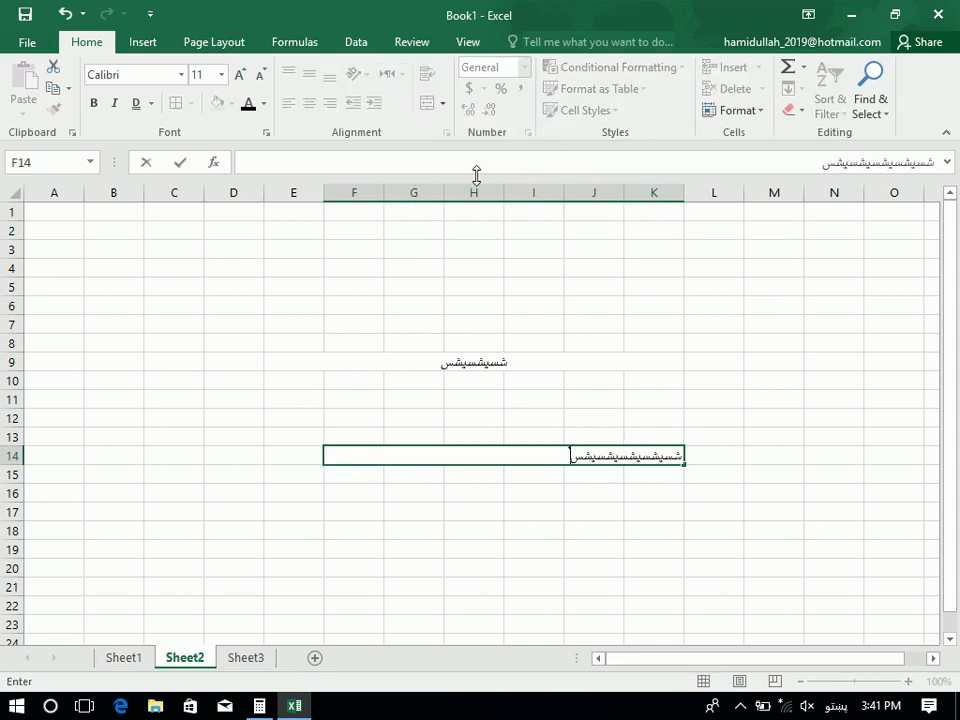
key("Return")
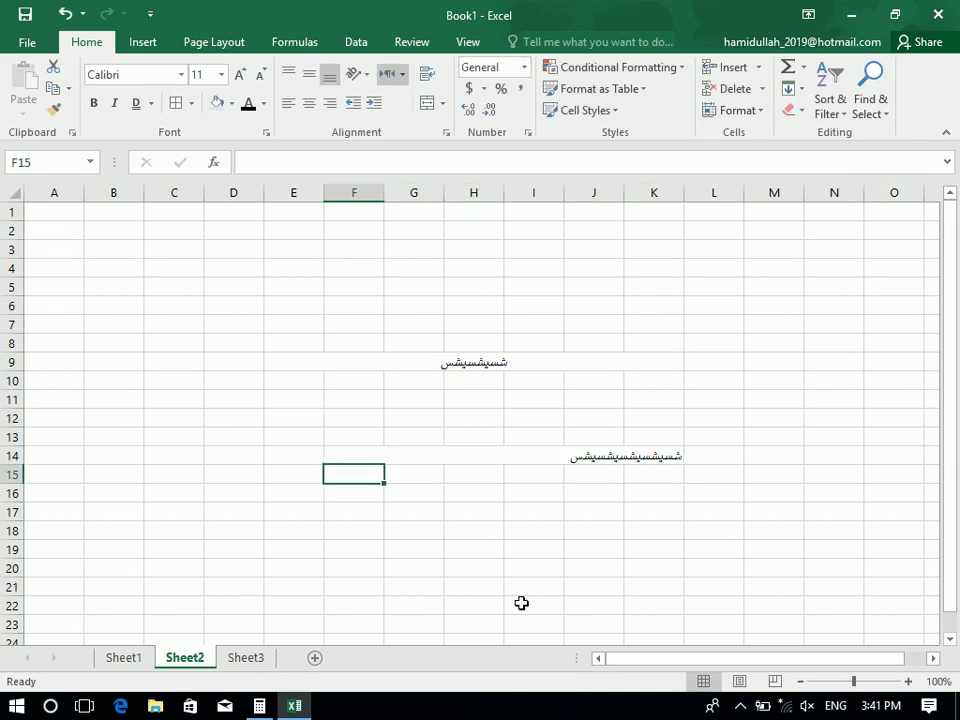
left_click_drag(665, 530, 362, 531)
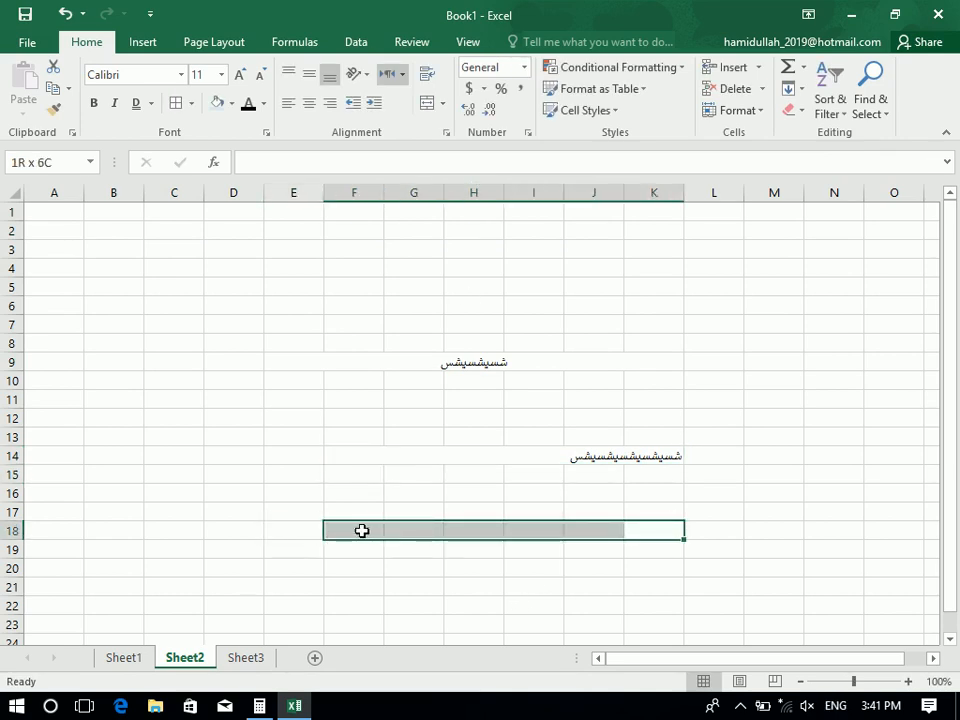
left_click(442, 103)
left_click(464, 171)
type("ASDASDASDSA")
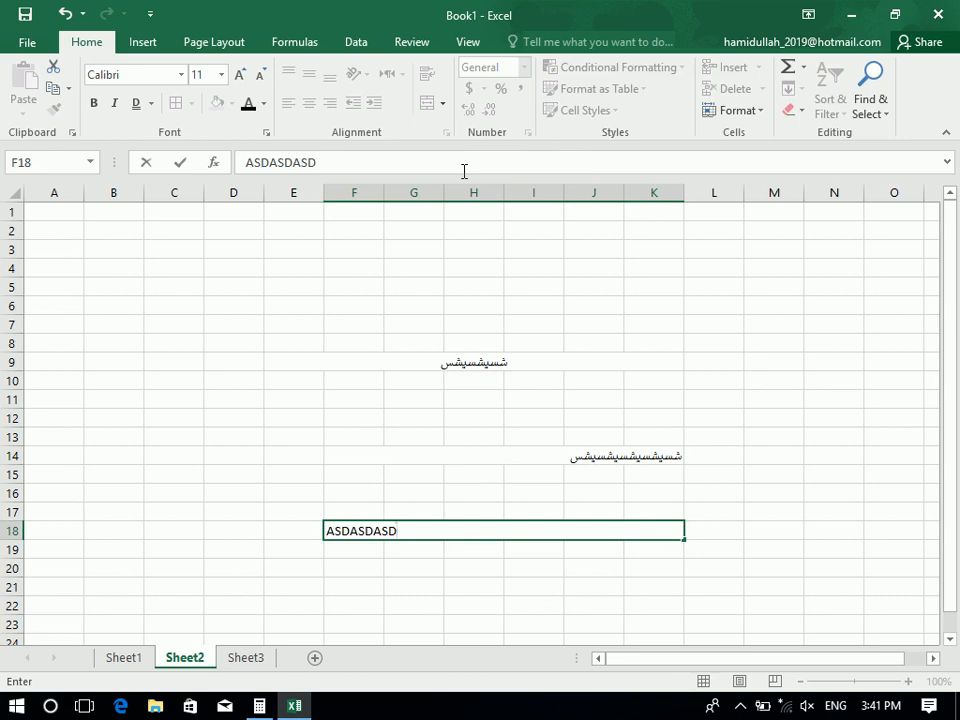
key("Return")
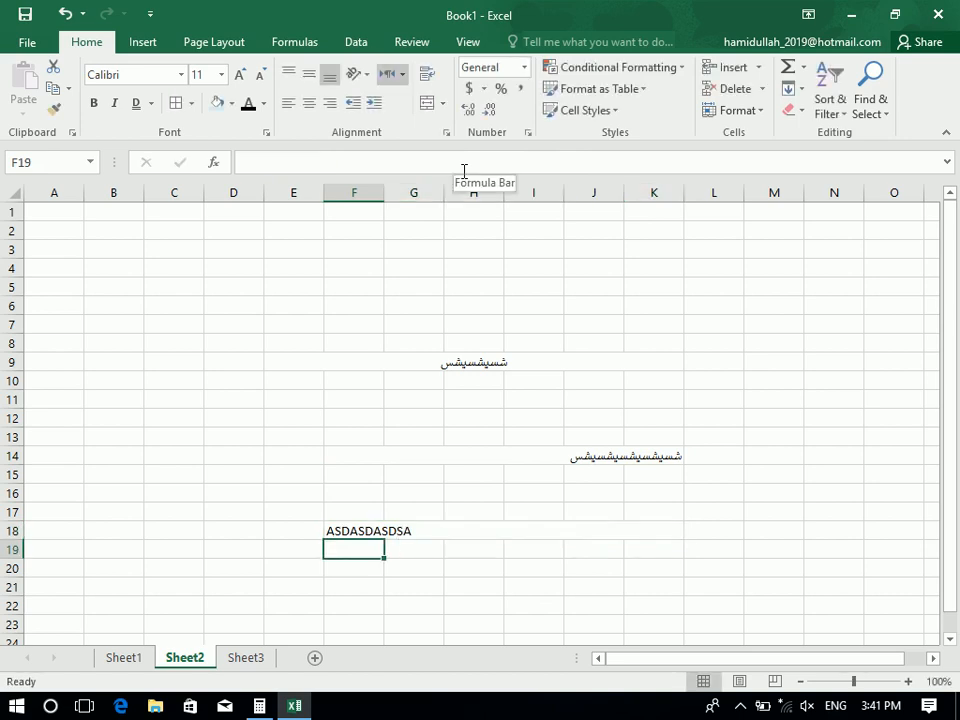
Select the whole sheet, unmerge all cells and delete every cell's contents
key("ctrl+a")
left_click(442, 103)
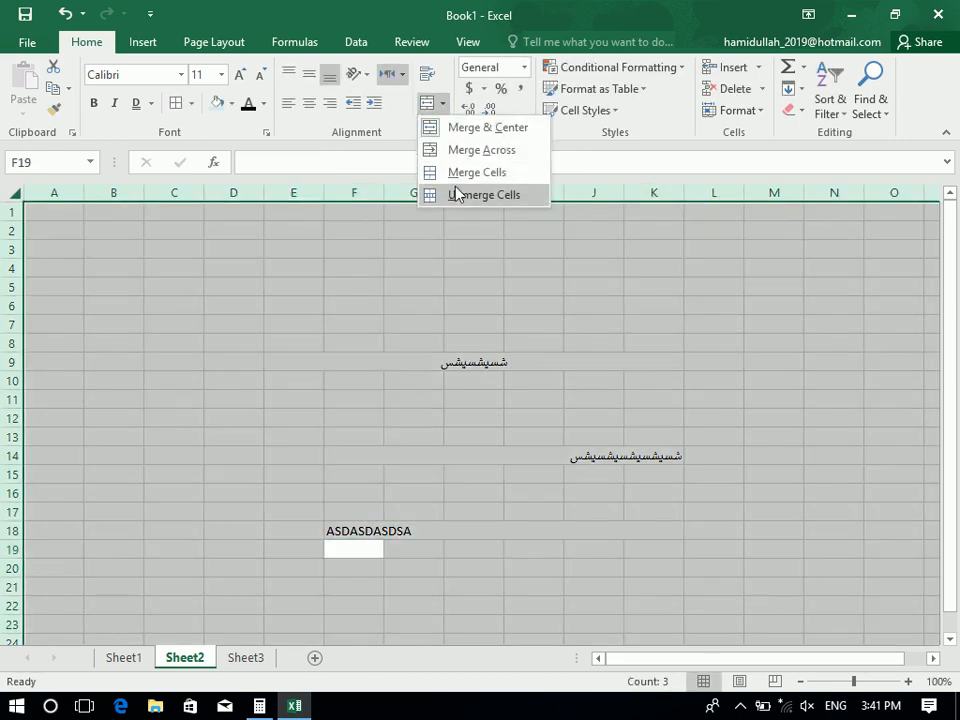
left_click(458, 194)
key("Delete")
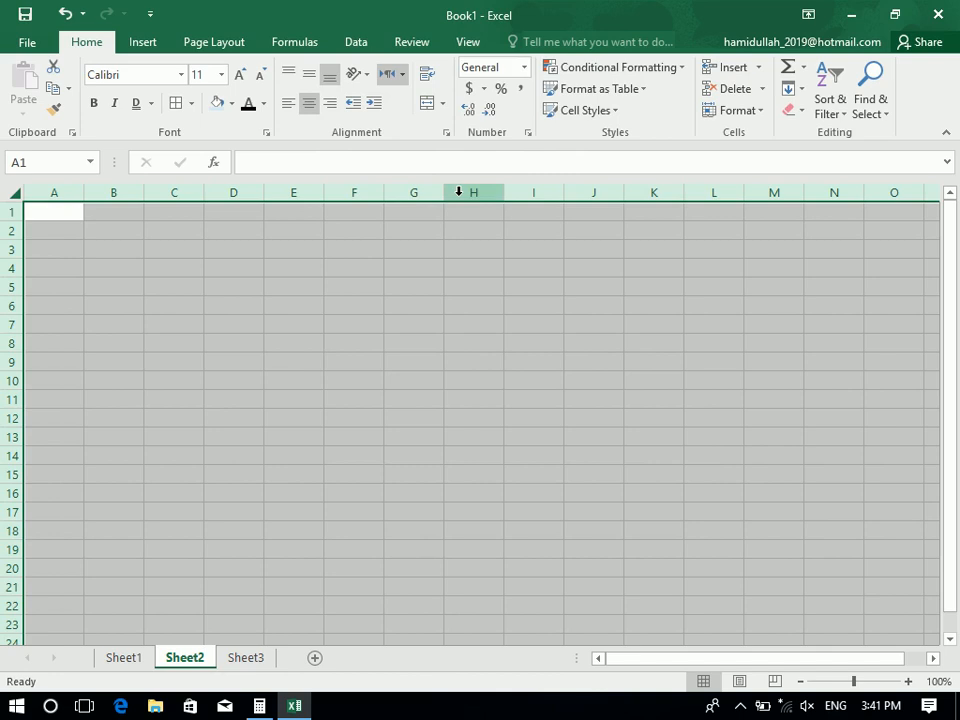
left_click(287, 364)
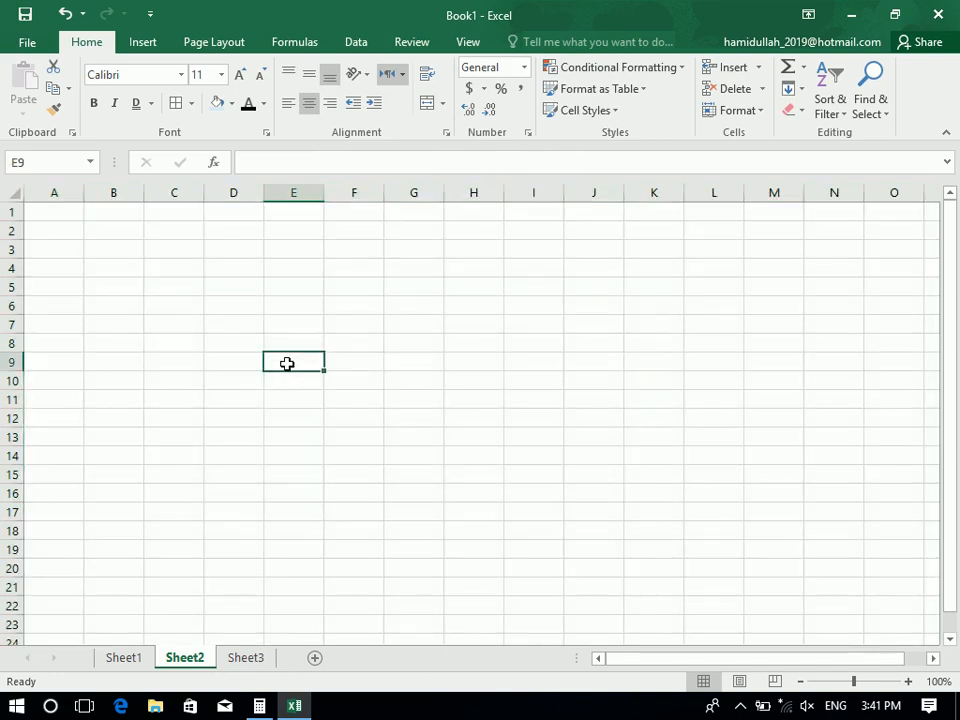